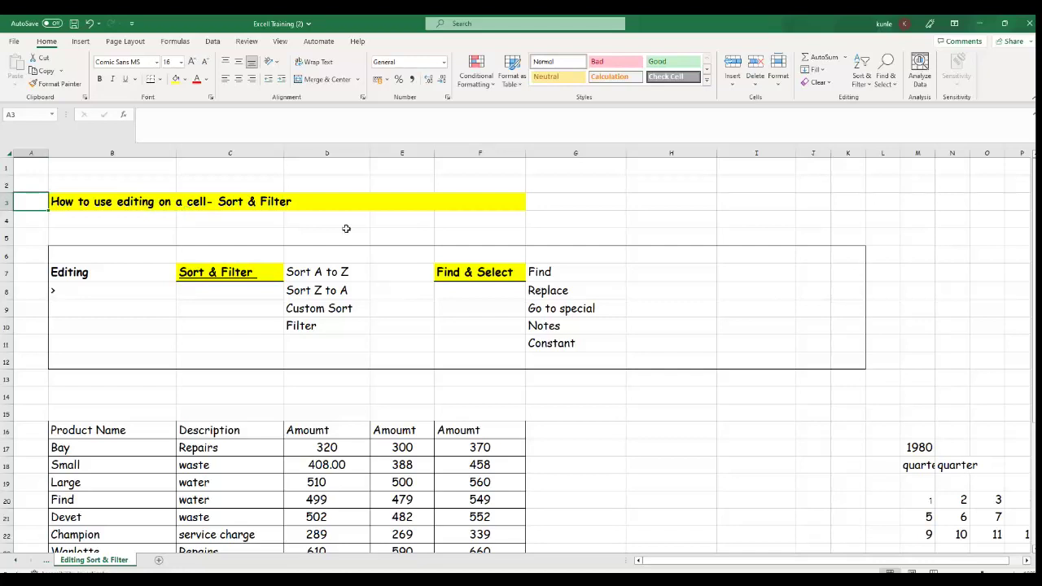
- Examine the Sort & Filter and Find & Select topic lists and the product table beneath them
{"action": "scroll", "coordinate": [386, 258], "scroll_direction": "down", "scroll_amount": 2}
{"action": "scroll", "coordinate": [386, 258], "scroll_direction": "up", "scroll_amount": 2}
{"action": "scroll", "coordinate": [501, 319], "scroll_direction": "down", "scroll_amount": 2}
{"action": "scroll", "coordinate": [501, 320], "scroll_direction": "up", "scroll_amount": 2}
{"action": "scroll", "coordinate": [500, 317], "scroll_direction": "down", "scroll_amount": 1}
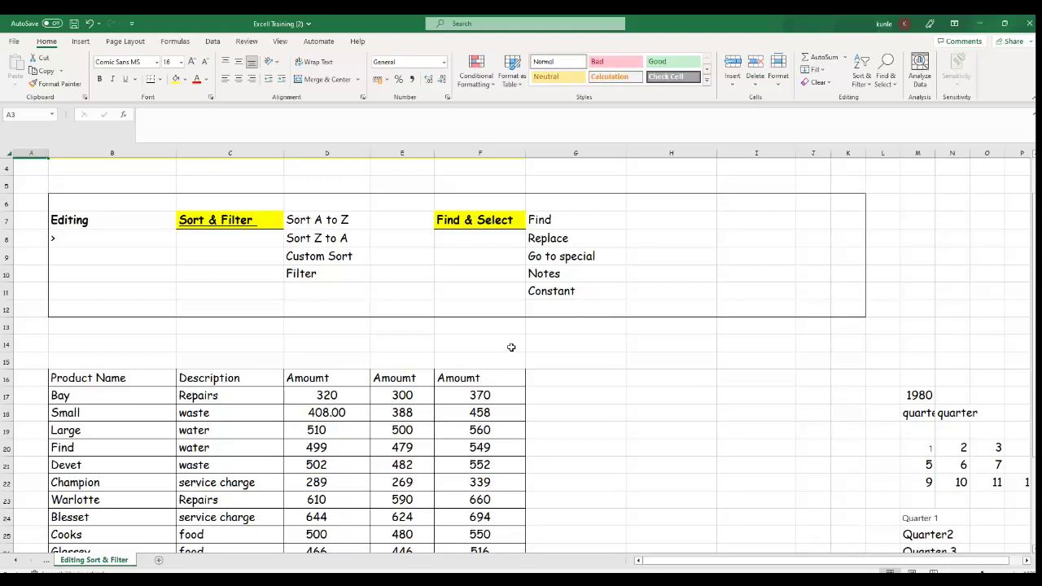
{"action": "scroll", "coordinate": [511, 347], "scroll_direction": "up", "scroll_amount": 1}
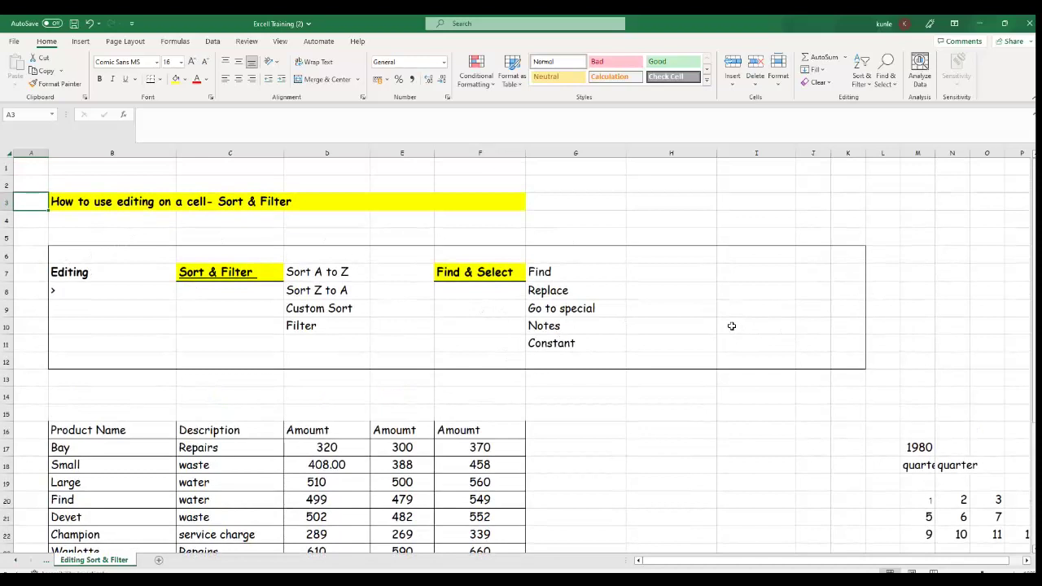
{"action": "scroll", "coordinate": [722, 323], "scroll_direction": "down", "scroll_amount": 1}
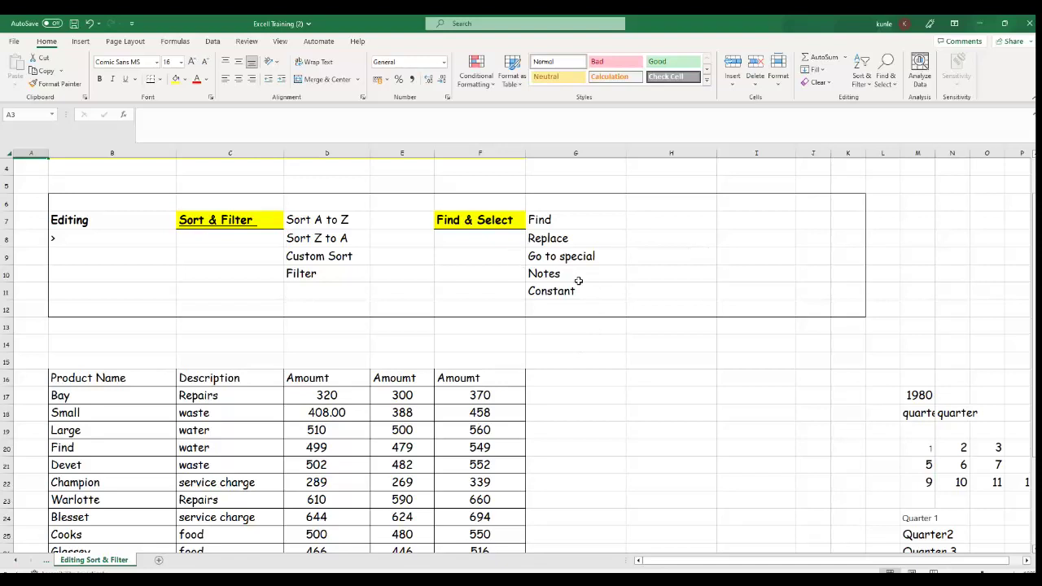
{"action": "left_click_drag", "start_coordinate": [78, 379], "coordinate": [570, 493]}
{"action": "scroll", "coordinate": [598, 471], "scroll_direction": "up", "scroll_amount": 3}
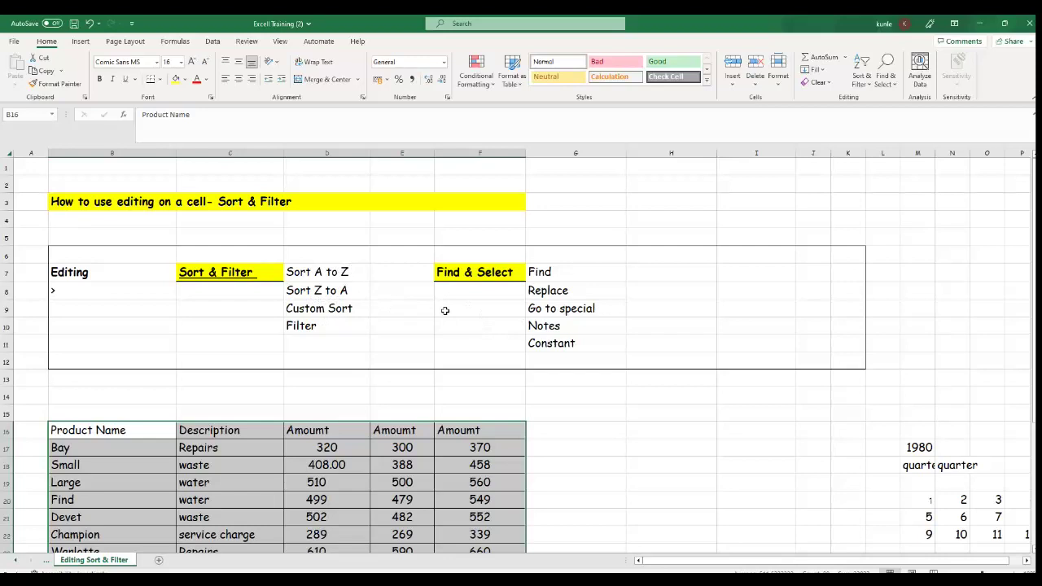
{"action": "left_click", "coordinate": [336, 329]}
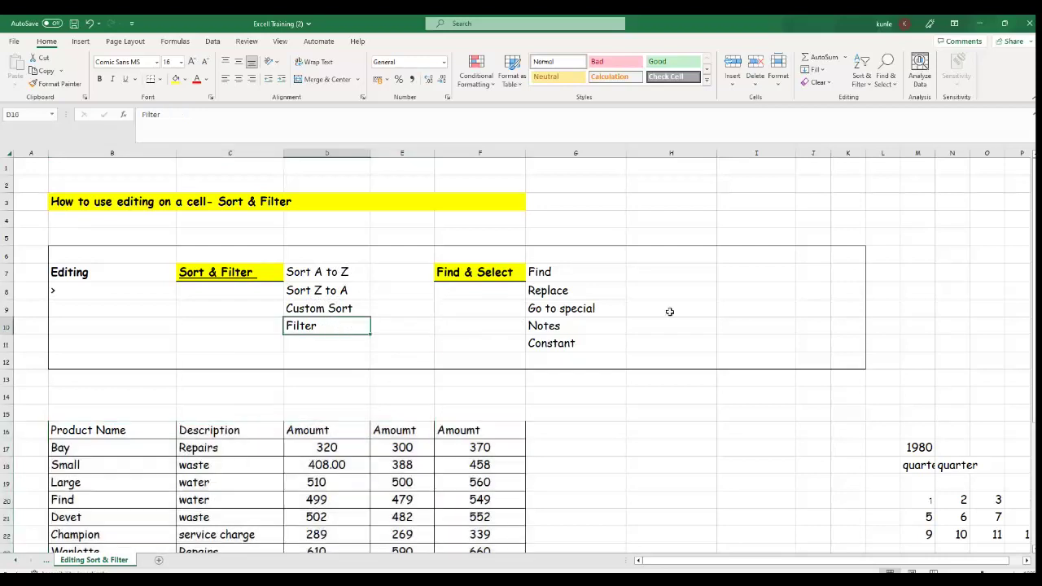
- Fill the Product Name and Description from row 32 down into row 33 of the product table
{"action": "scroll", "coordinate": [143, 427], "scroll_direction": "down", "scroll_amount": 3}
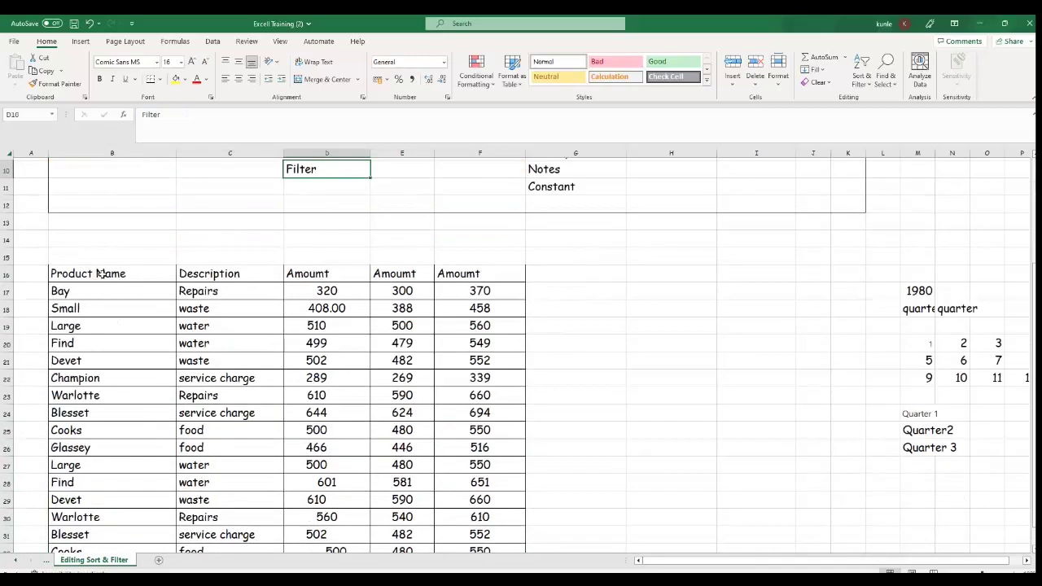
{"action": "left_click_drag", "start_coordinate": [99, 273], "coordinate": [489, 513]}
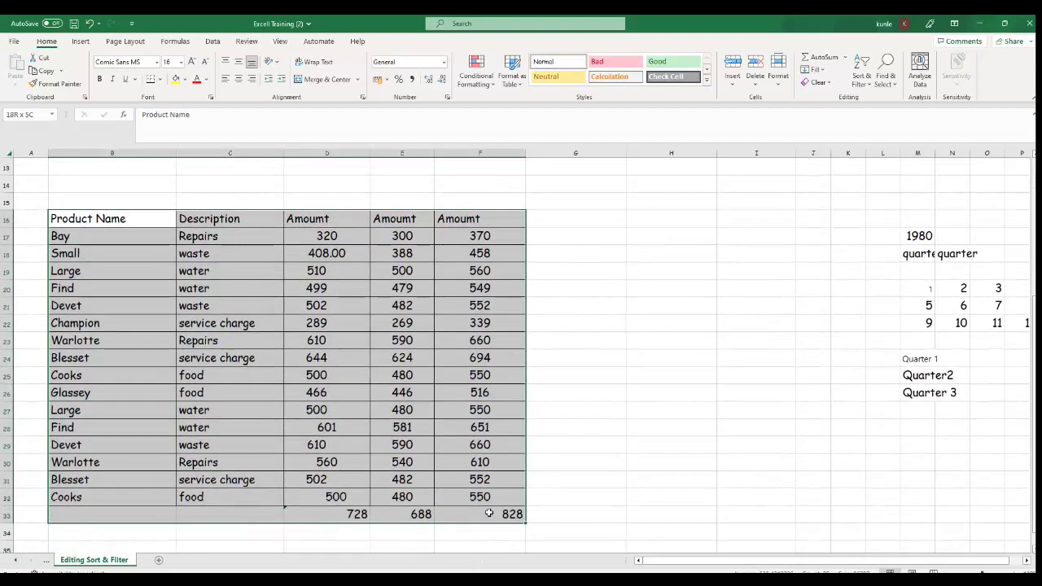
{"action": "left_click_drag", "start_coordinate": [121, 496], "coordinate": [230, 511]}
{"action": "key", "text": "ctrl+d"}
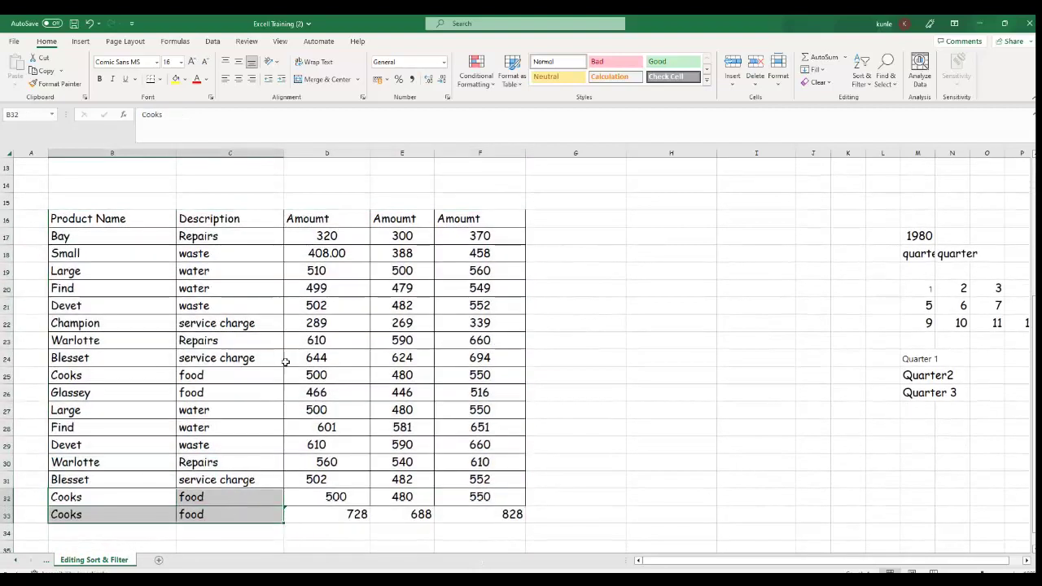
- Apply All Borders to the last two rows of the product table, B32:F33
{"action": "left_click_drag", "start_coordinate": [134, 498], "coordinate": [488, 515]}
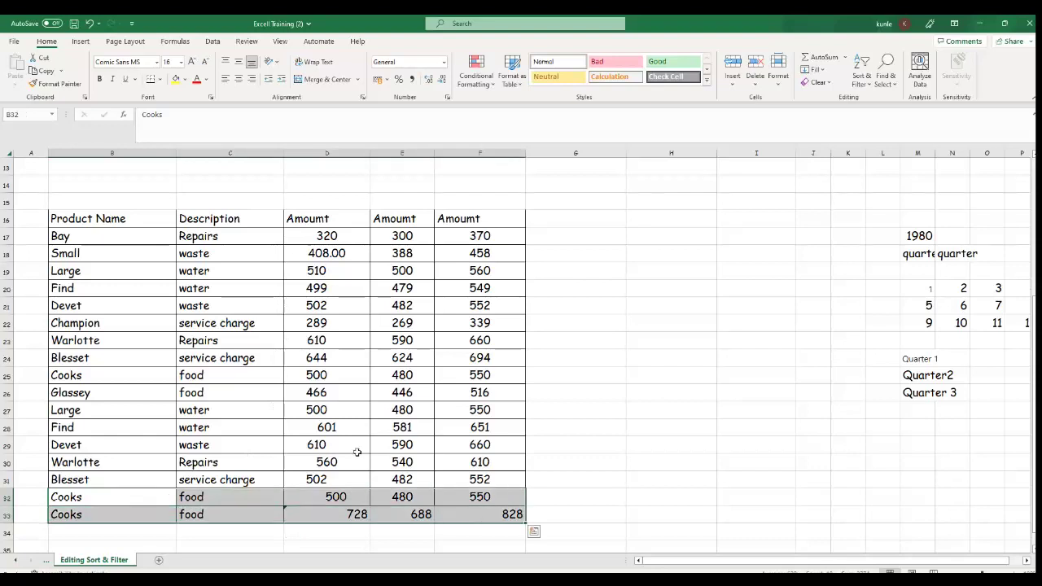
{"action": "left_click", "coordinate": [160, 79]}
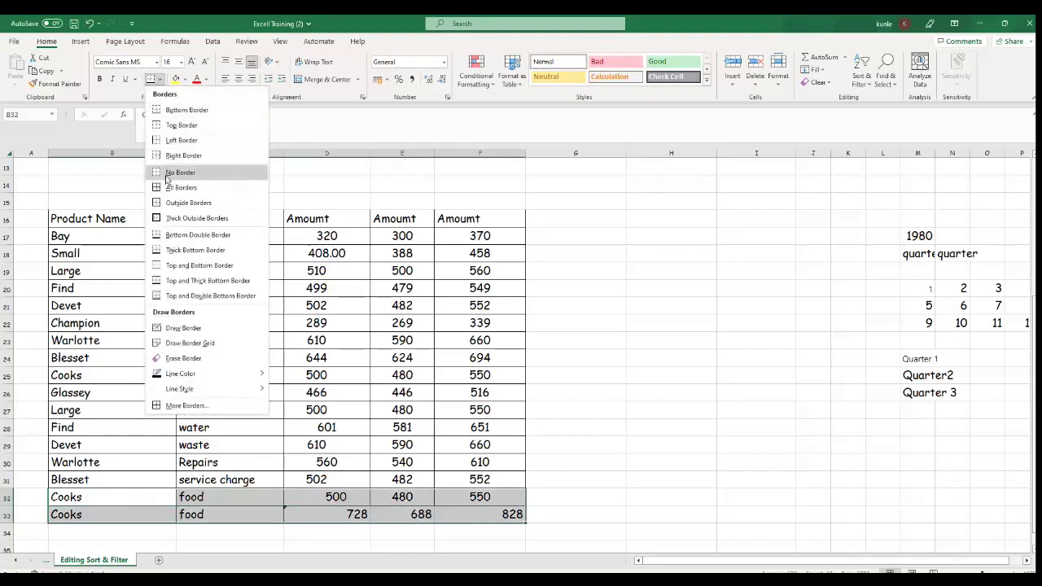
{"action": "left_click", "coordinate": [183, 186]}
- Review the Go to special, Notes and Constant topics, and look over the full product table
{"action": "scroll", "coordinate": [536, 312], "scroll_direction": "up", "scroll_amount": 2}
{"action": "scroll", "coordinate": [537, 312], "scroll_direction": "up", "scroll_amount": 1}
{"action": "left_click", "coordinate": [569, 261]}
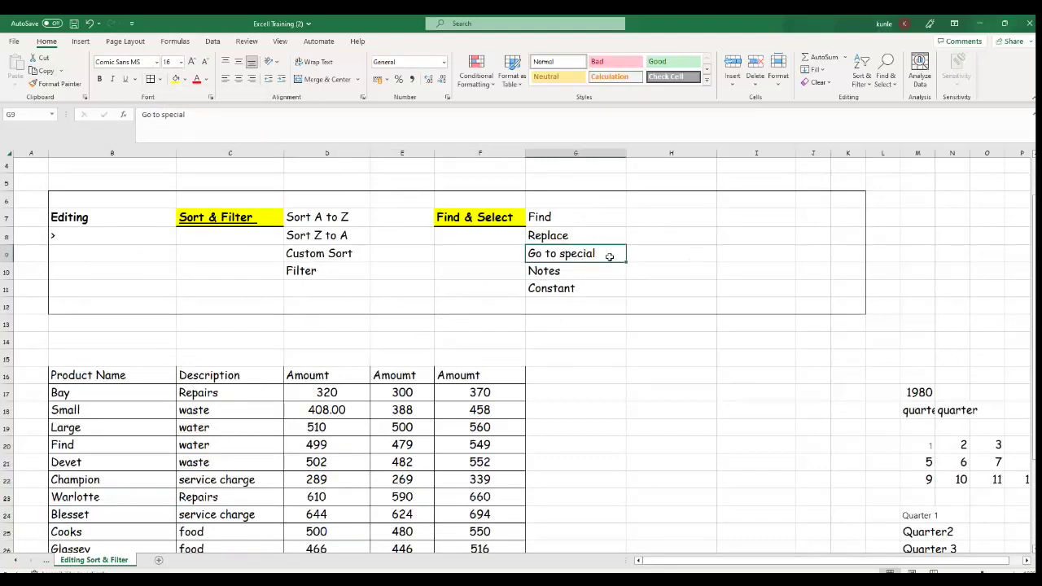
{"action": "key", "text": "Down"}
{"action": "key", "text": "Down"}
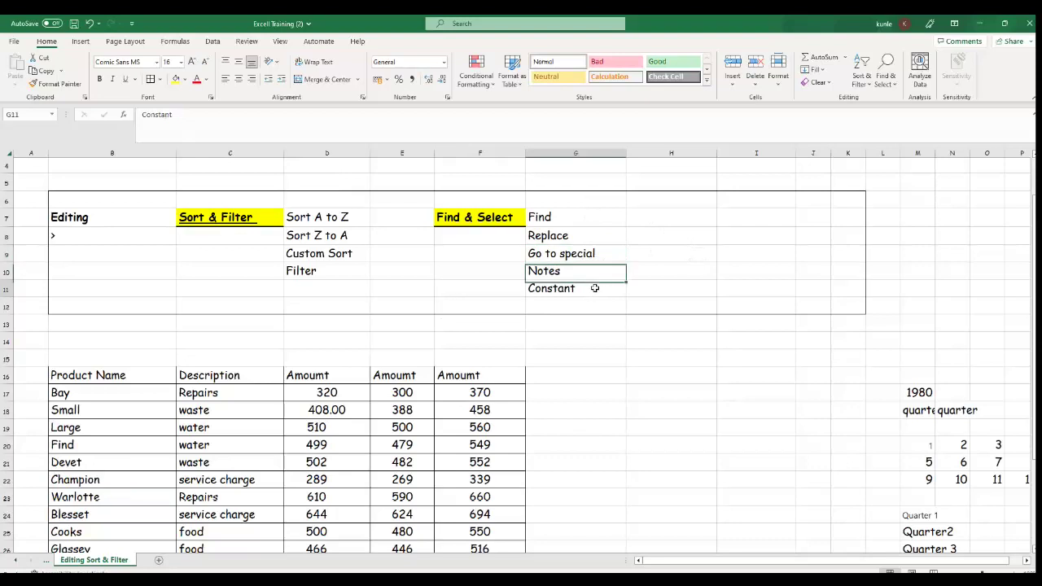
{"action": "scroll", "coordinate": [594, 288], "scroll_direction": "up", "scroll_amount": 1}
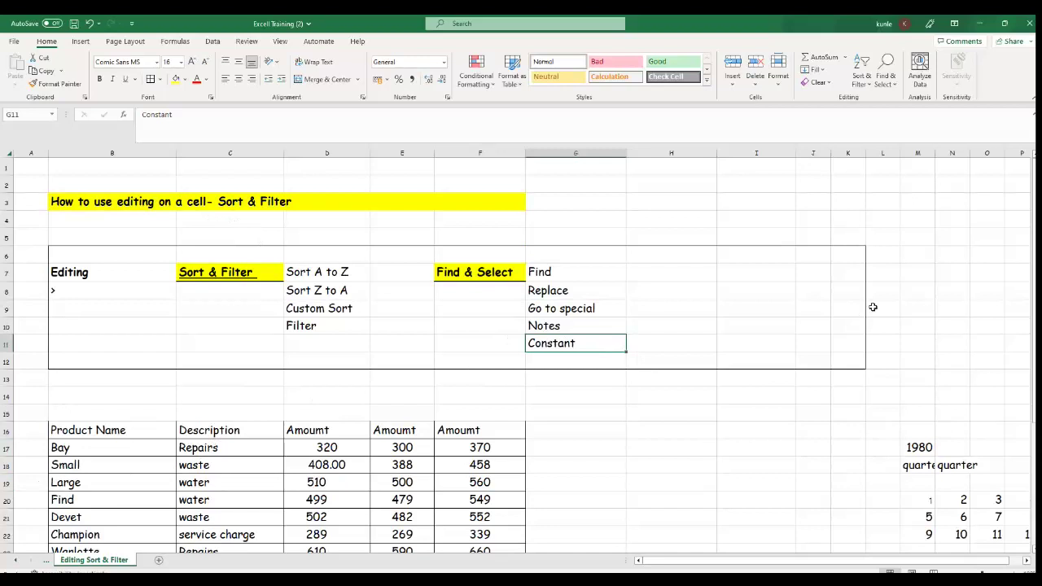
{"action": "scroll", "coordinate": [627, 304], "scroll_direction": "down", "scroll_amount": 2}
{"action": "scroll", "coordinate": [629, 307], "scroll_direction": "up", "scroll_amount": 2}
{"action": "scroll", "coordinate": [629, 310], "scroll_direction": "down", "scroll_amount": 2}
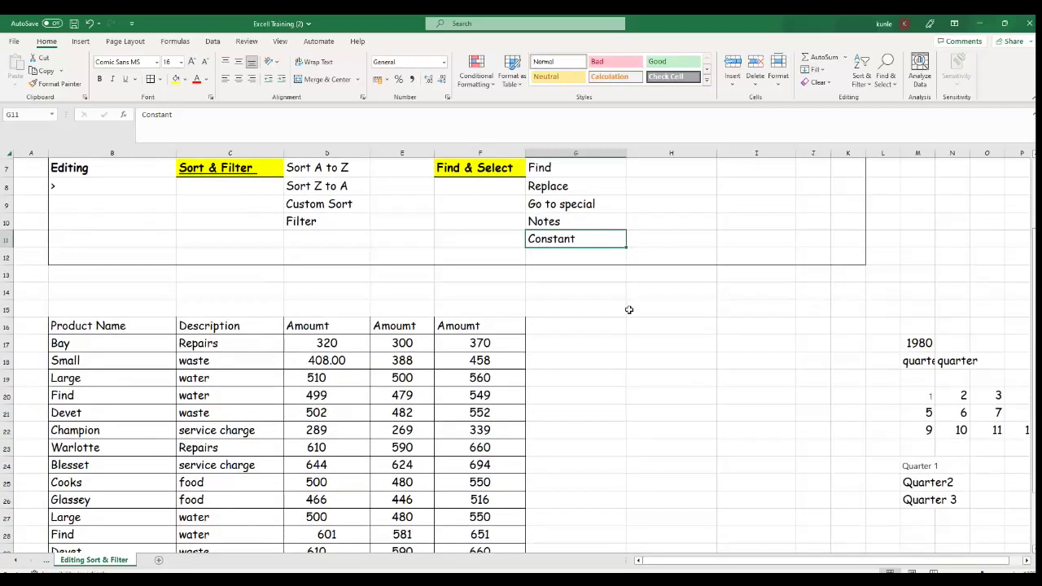
{"action": "left_click_drag", "start_coordinate": [67, 326], "coordinate": [512, 512]}
{"action": "left_click", "coordinate": [379, 326]}
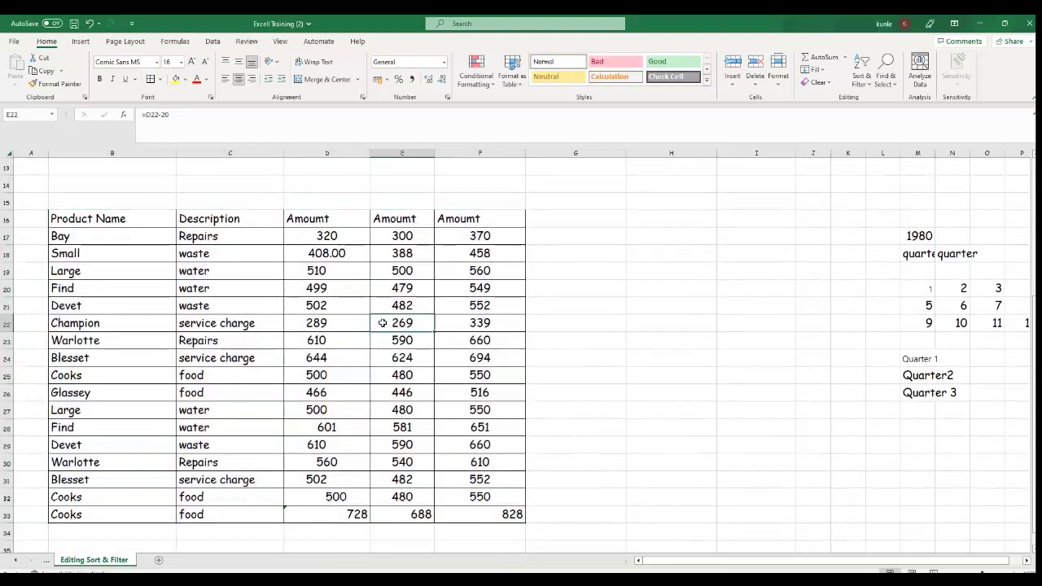
- Make the product table's header row, B16:F16, bold
{"action": "scroll", "coordinate": [380, 326], "scroll_direction": "up", "scroll_amount": 2}
{"action": "left_click_drag", "start_coordinate": [94, 319], "coordinate": [477, 323]}
{"action": "left_click", "coordinate": [100, 79]}
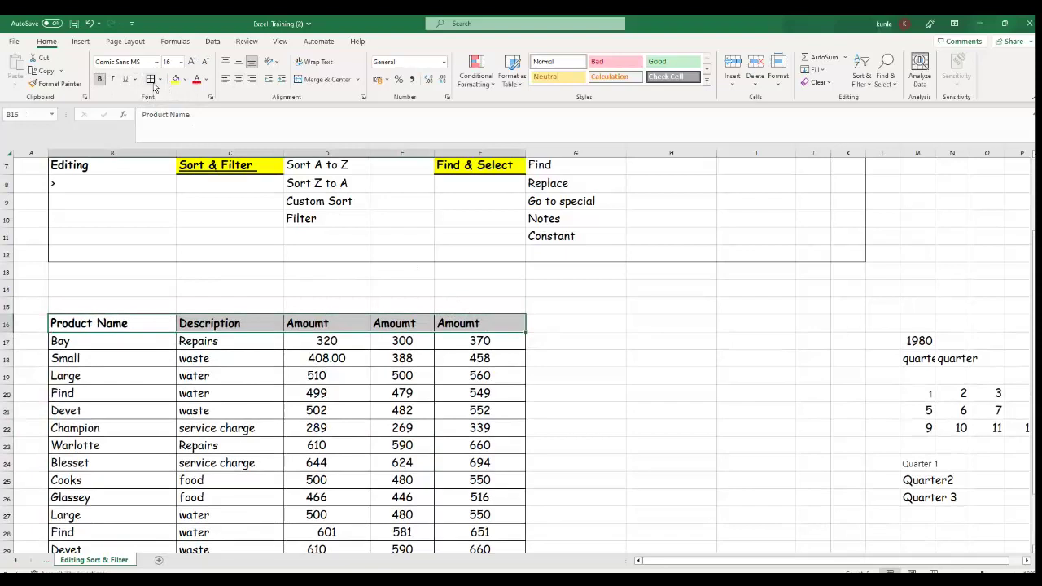
{"action": "left_click", "coordinate": [578, 362]}
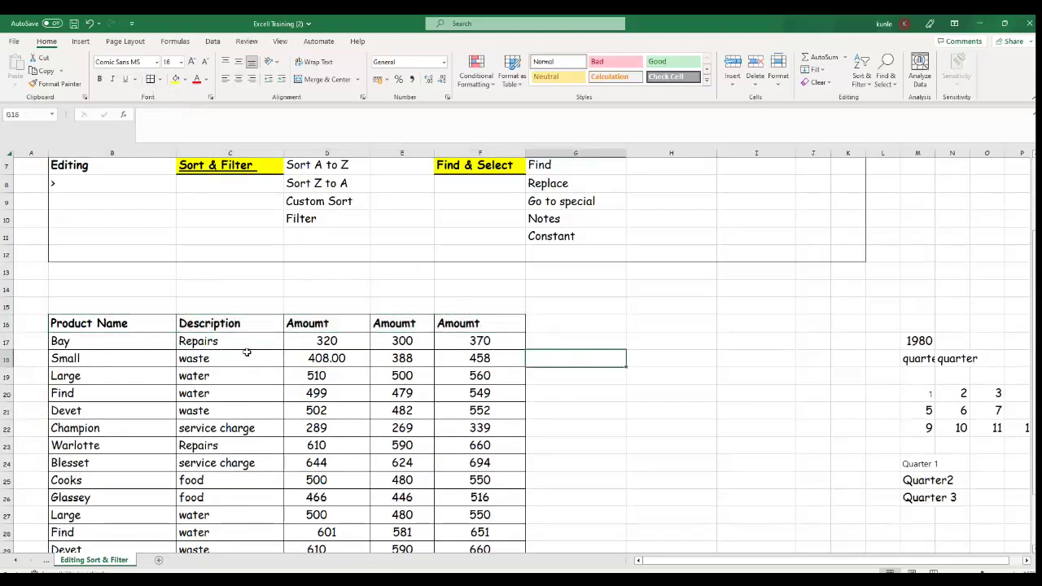
- Review the Sort & Filter topics and the product table's data rows from row 17 to row 33
{"action": "left_click", "coordinate": [116, 342]}
{"action": "scroll", "coordinate": [444, 346], "scroll_direction": "up", "scroll_amount": 2}
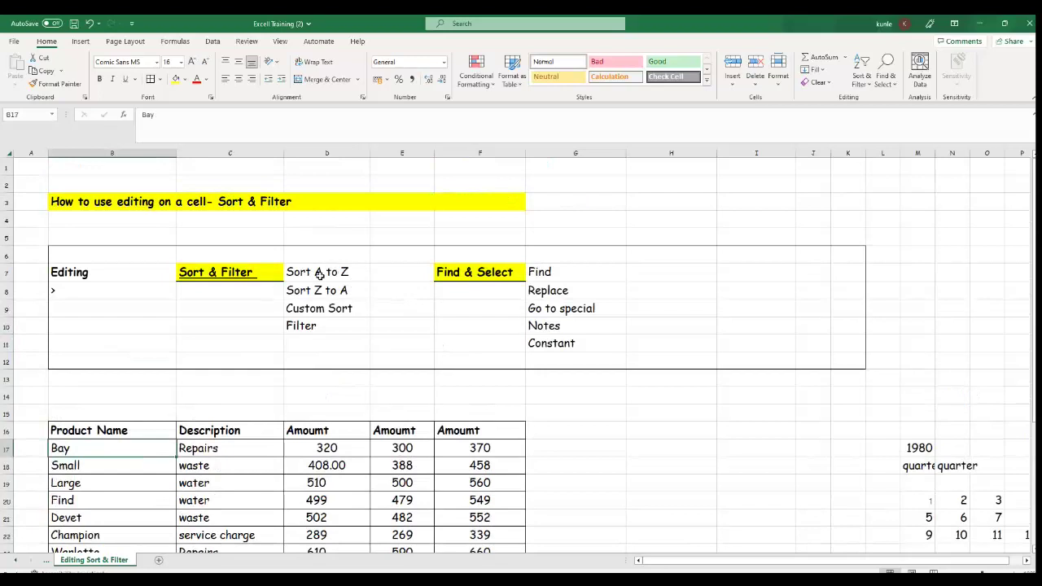
{"action": "scroll", "coordinate": [350, 275], "scroll_direction": "down", "scroll_amount": 1}
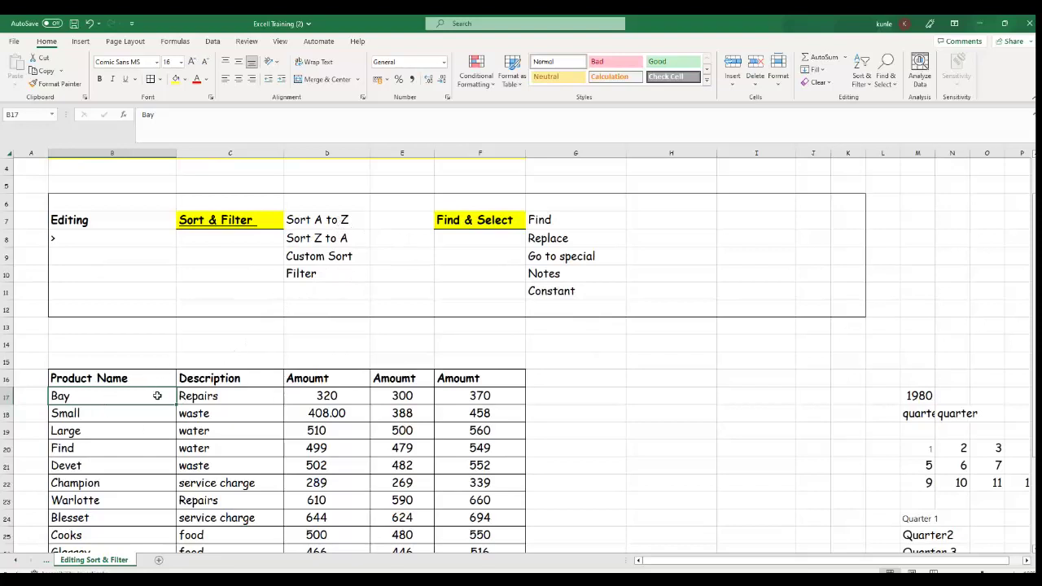
{"action": "scroll", "coordinate": [157, 406], "scroll_direction": "down", "scroll_amount": 1}
{"action": "left_click_drag", "start_coordinate": [130, 343], "coordinate": [474, 343]}
{"action": "left_click", "coordinate": [120, 346]}
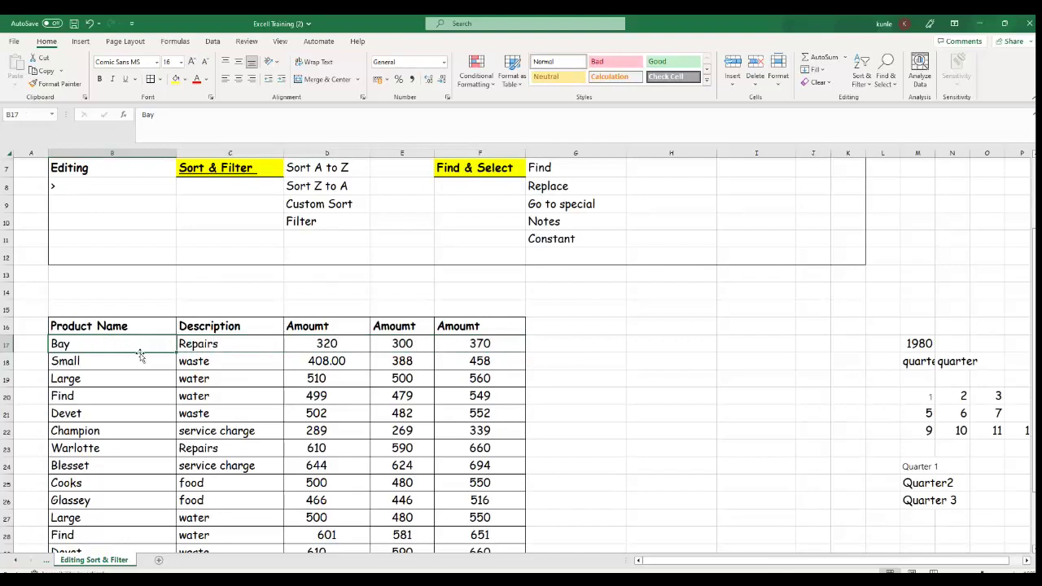
{"action": "scroll", "coordinate": [165, 394], "scroll_direction": "down", "scroll_amount": 2}
{"action": "scroll", "coordinate": [165, 394], "scroll_direction": "down", "scroll_amount": 2}
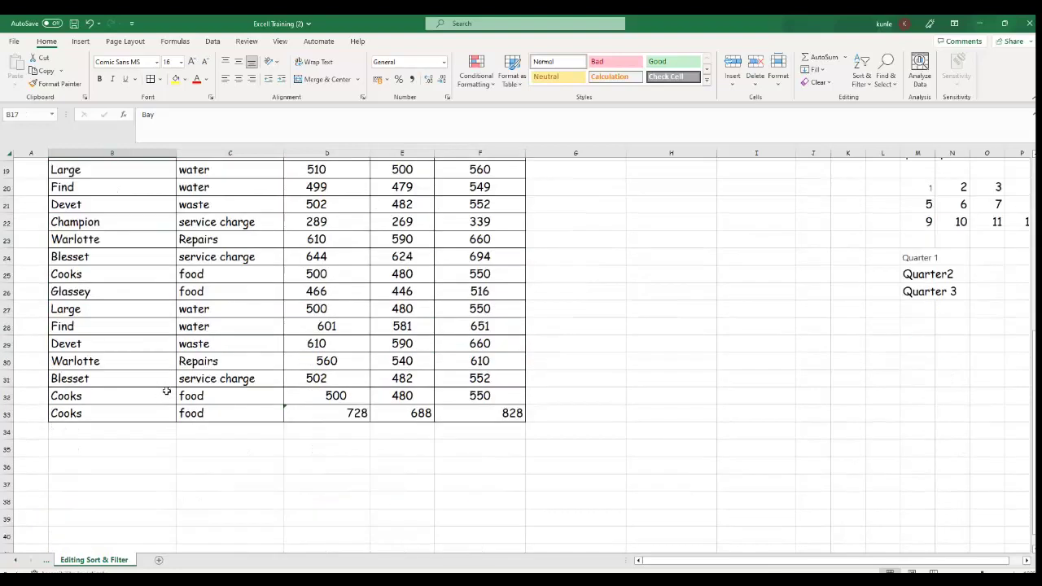
{"action": "scroll", "coordinate": [166, 394], "scroll_direction": "up", "scroll_amount": 5}
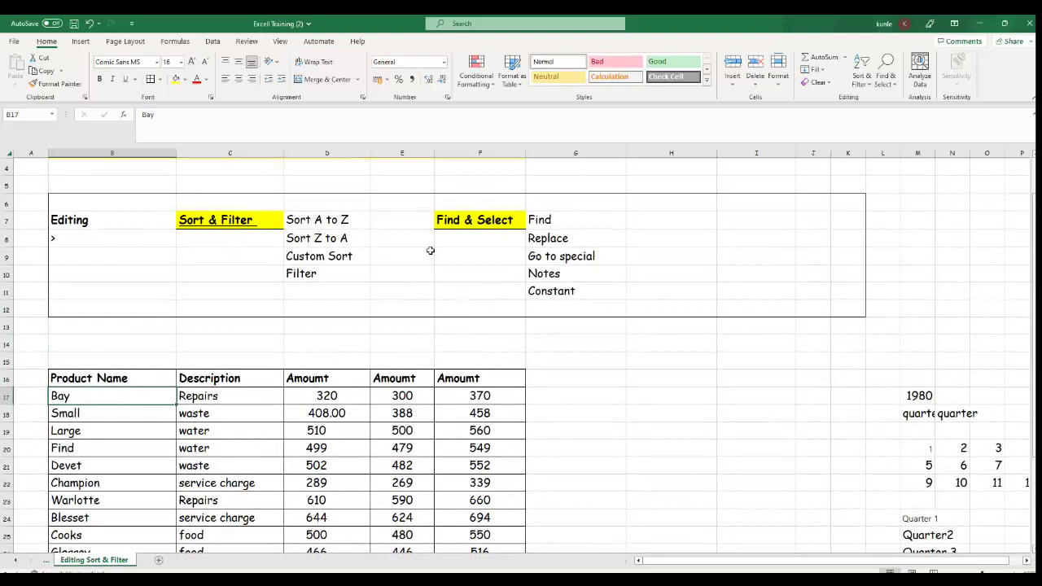
{"action": "scroll", "coordinate": [602, 315], "scroll_direction": "down", "scroll_amount": 1}
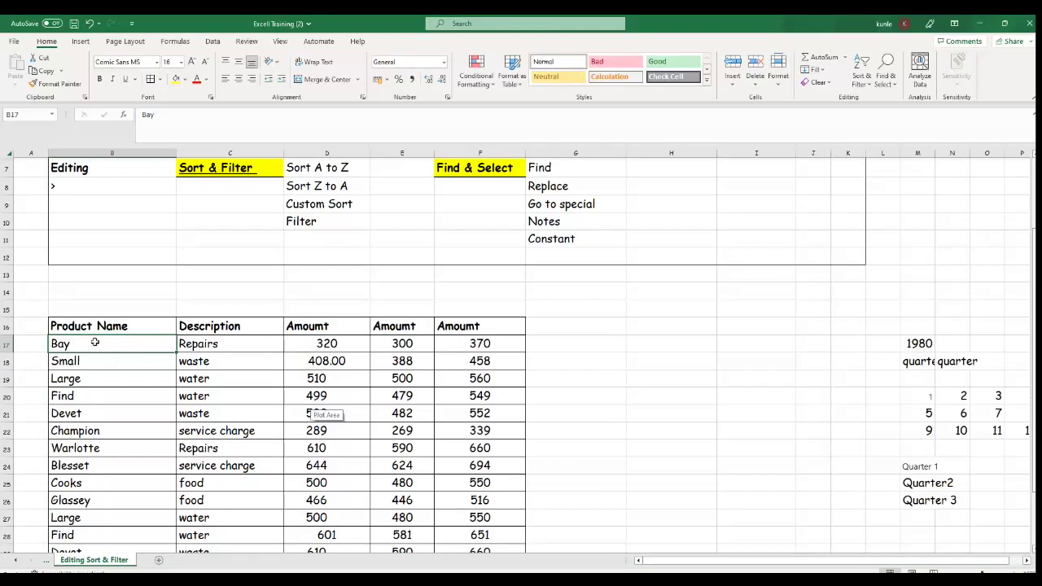
{"action": "left_click_drag", "start_coordinate": [86, 344], "coordinate": [519, 514]}
{"action": "scroll", "coordinate": [584, 460], "scroll_direction": "up", "scroll_amount": 3}
{"action": "scroll", "coordinate": [581, 442], "scroll_direction": "down", "scroll_amount": 2}
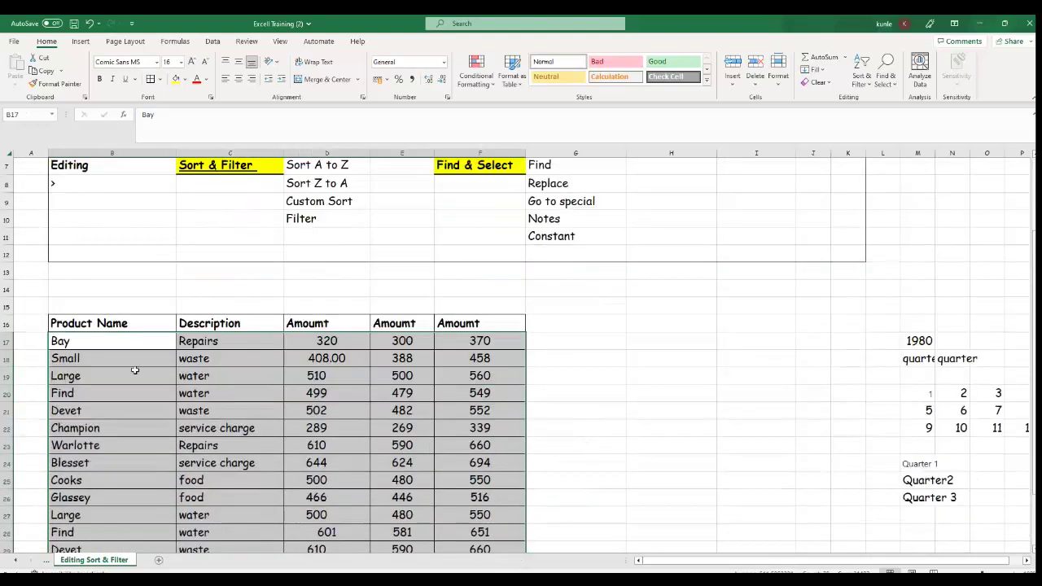
{"action": "left_click", "coordinate": [184, 373]}
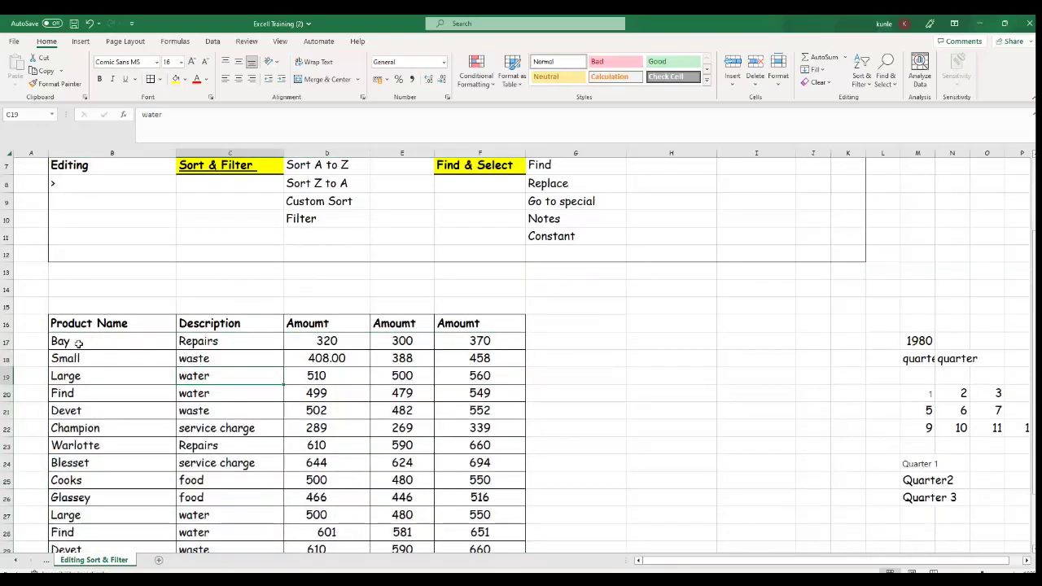
{"action": "left_click", "coordinate": [77, 344]}
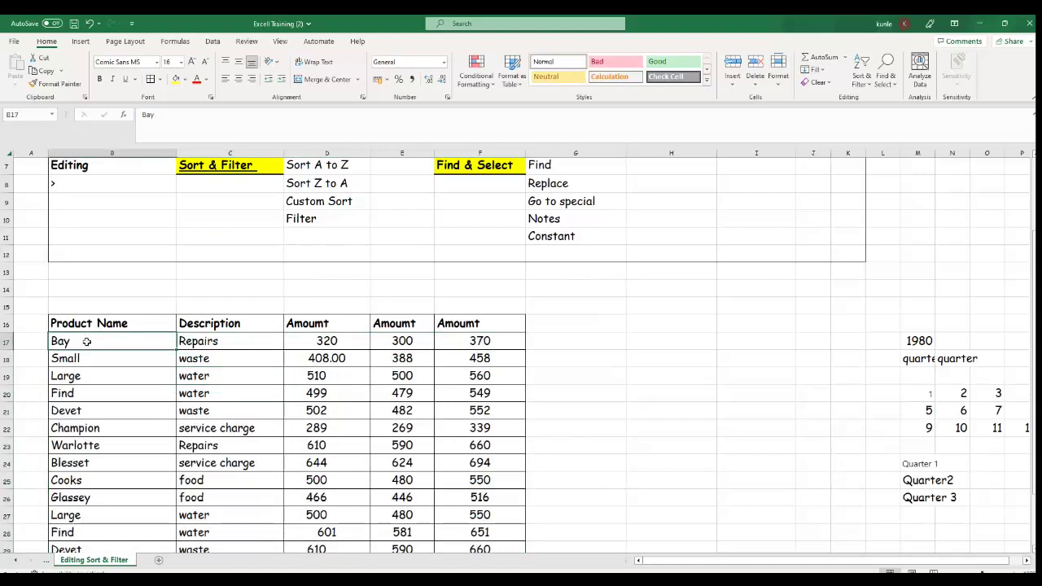
{"action": "mouse_move", "coordinate": [140, 345]}
{"action": "left_mouse_down"}
{"action": "mouse_move", "coordinate": [168, 377]}
{"action": "mouse_move", "coordinate": [167, 400]}
{"action": "left_mouse_up"}
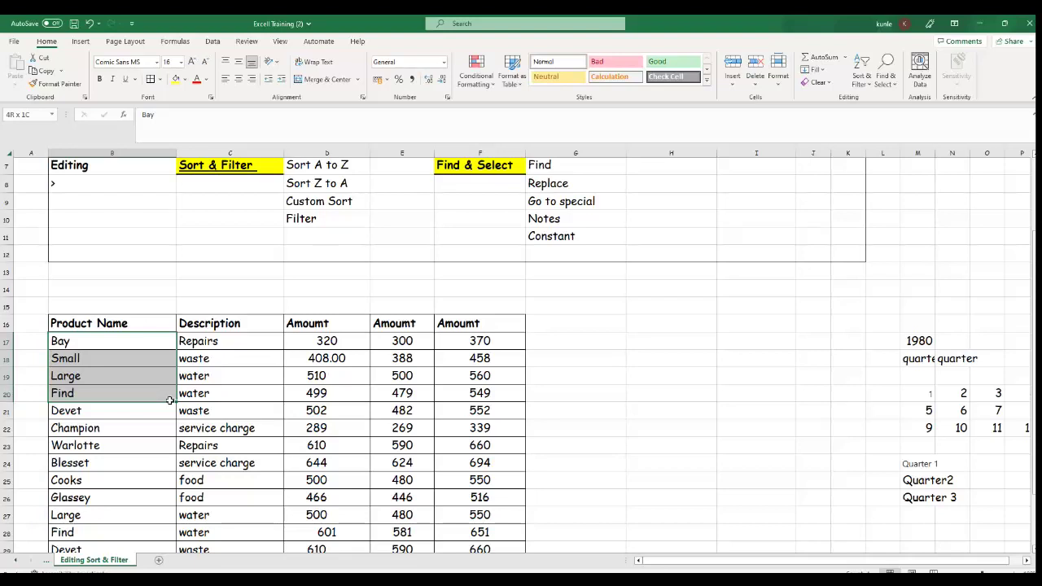
{"action": "left_click", "coordinate": [145, 340]}
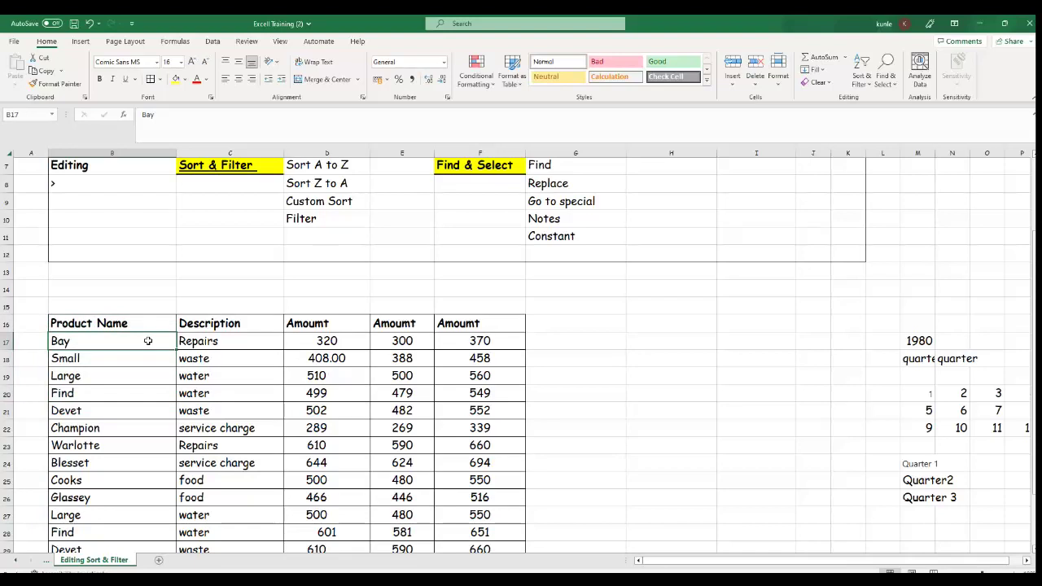
- Sort the Product Name and Description entries in B17:C33 from A to Z, without including the Amount columns
{"action": "left_click_drag", "start_coordinate": [158, 343], "coordinate": [298, 355]}
{"action": "left_click_drag", "start_coordinate": [310, 350], "coordinate": [219, 341]}
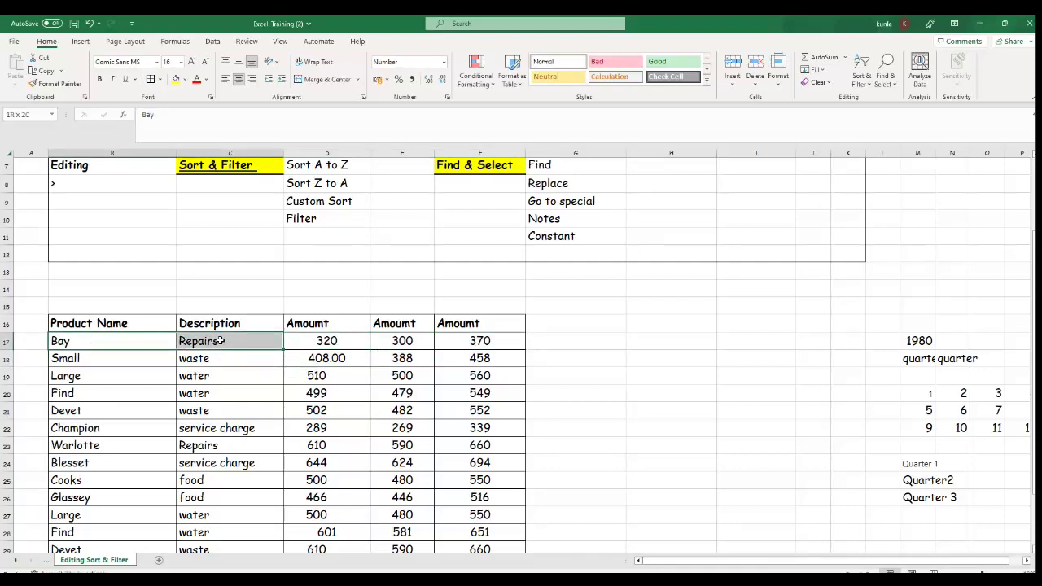
{"action": "left_click_drag", "start_coordinate": [219, 341], "coordinate": [261, 514]}
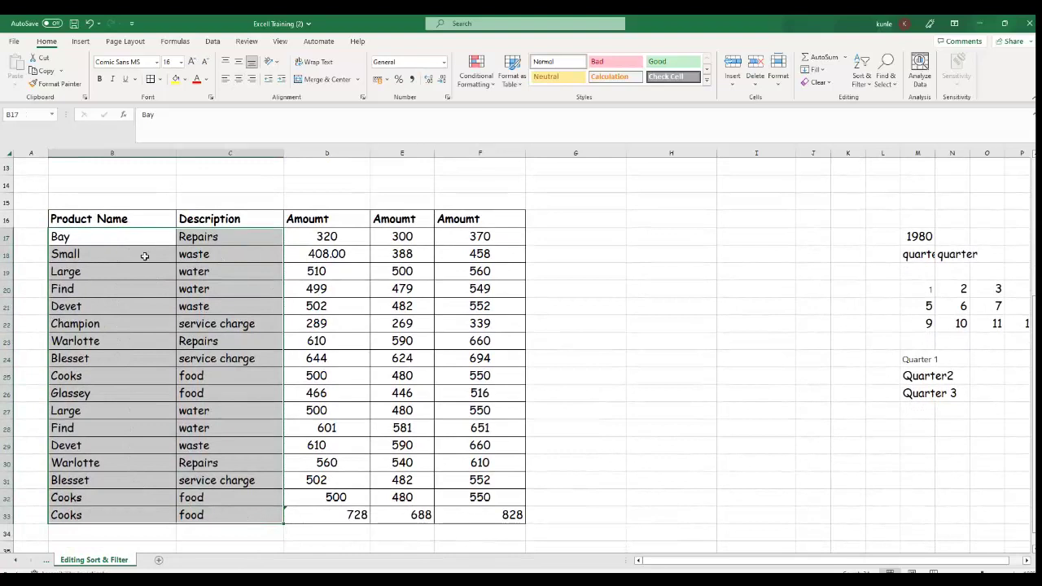
{"action": "scroll", "coordinate": [781, 404], "scroll_direction": "up", "scroll_amount": 2}
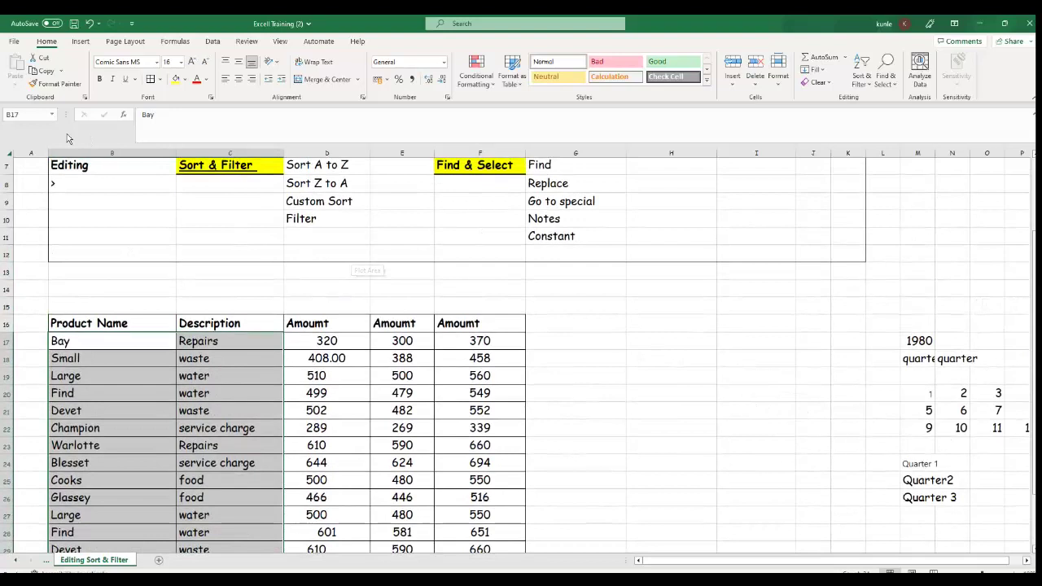
{"action": "left_click", "coordinate": [86, 42]}
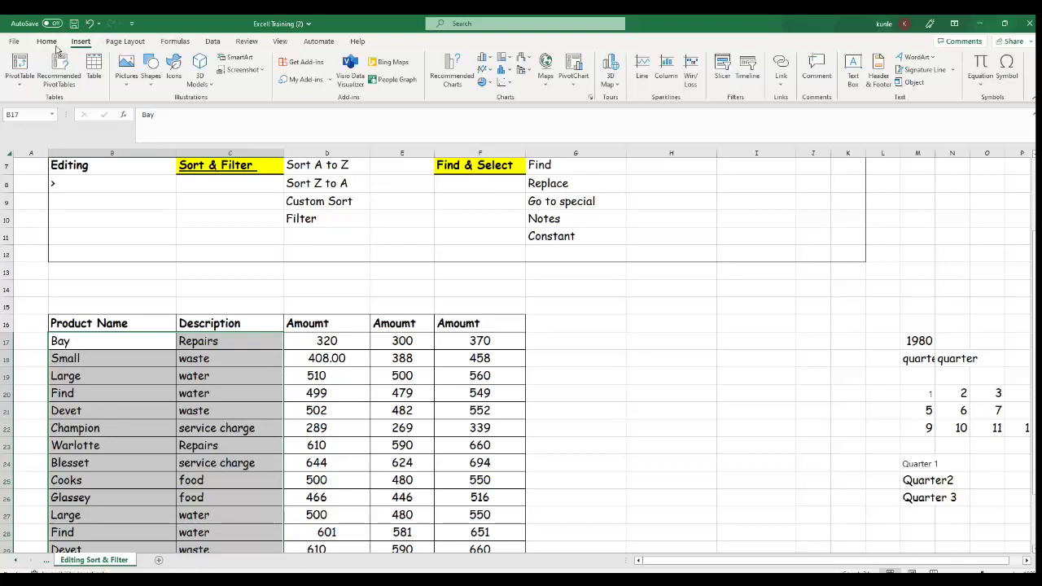
{"action": "left_click", "coordinate": [54, 44]}
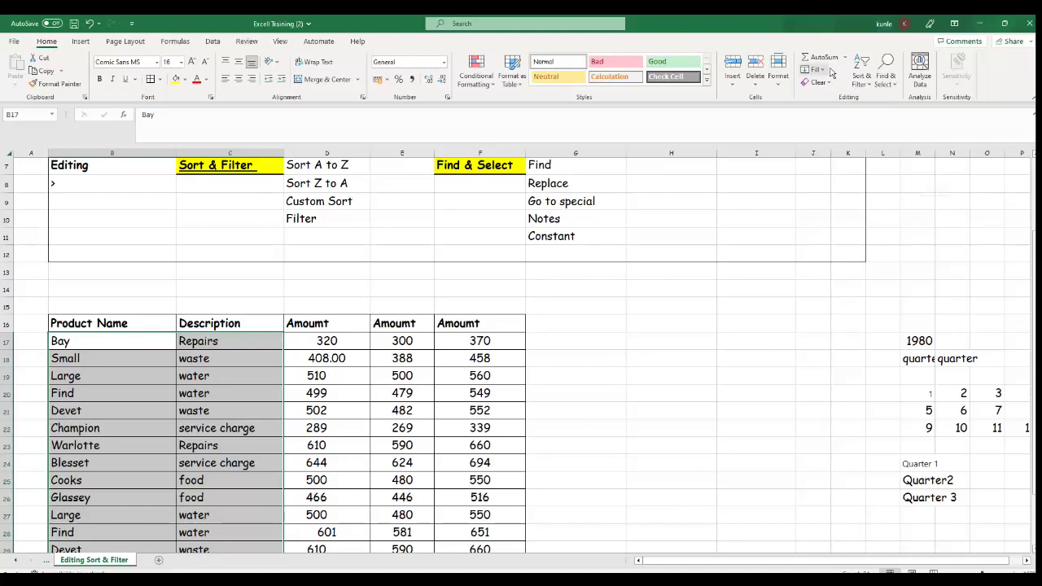
{"action": "left_click", "coordinate": [875, 85]}
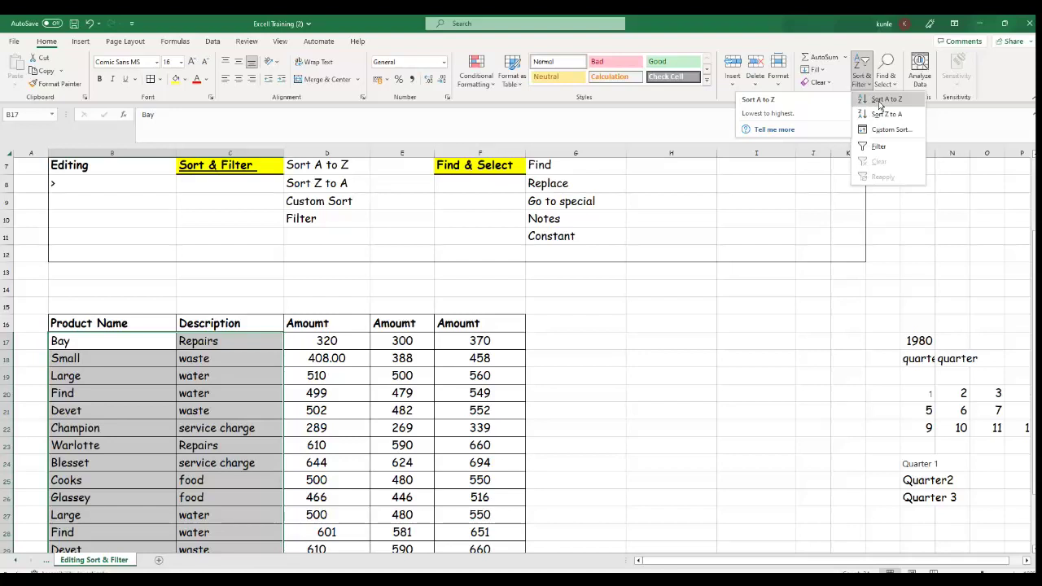
{"action": "left_click", "coordinate": [878, 99]}
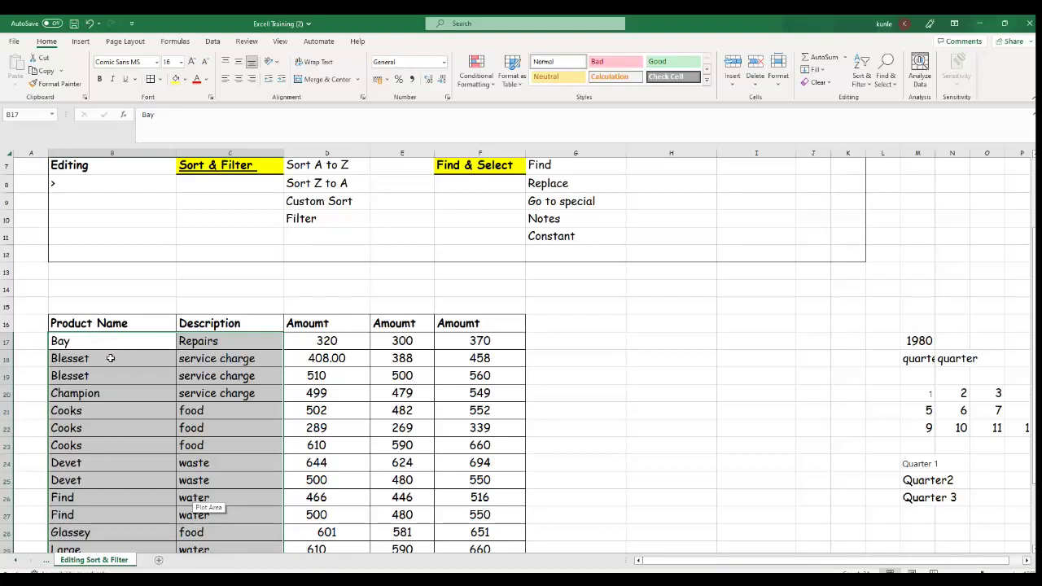
- Look over the sorted rows down to row 33, and undo the A to Z sort of B17:C33
{"action": "left_click", "coordinate": [104, 415]}
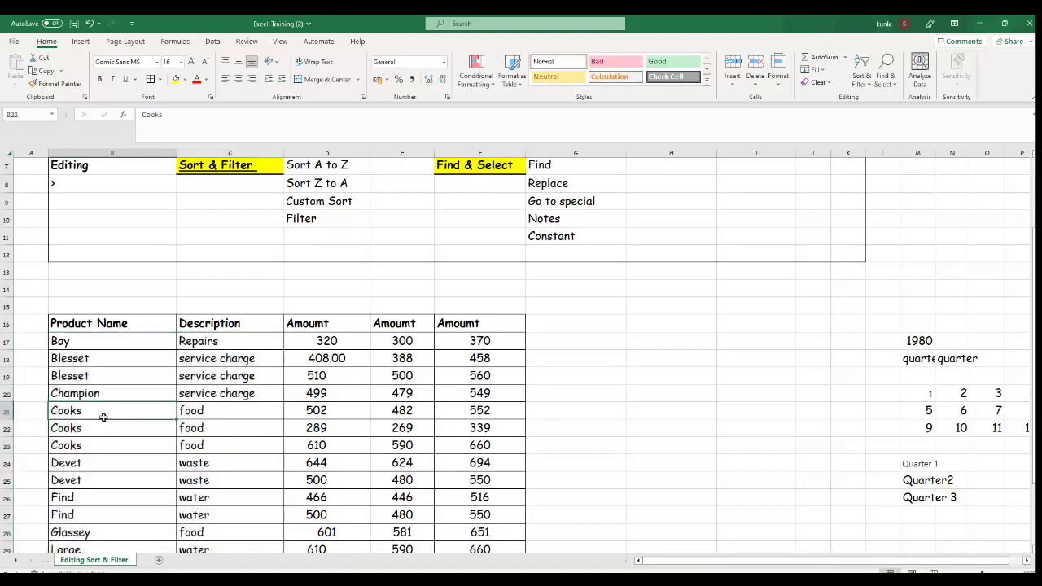
{"action": "scroll", "coordinate": [102, 411], "scroll_direction": "down", "scroll_amount": 2}
{"action": "left_click", "coordinate": [103, 398]}
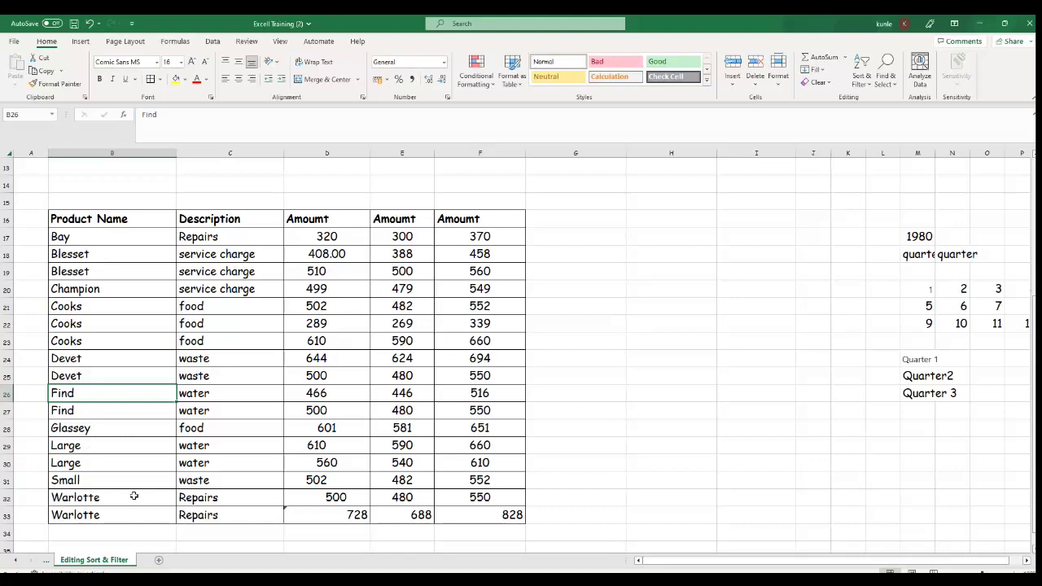
{"action": "scroll", "coordinate": [166, 446], "scroll_direction": "up", "scroll_amount": 2}
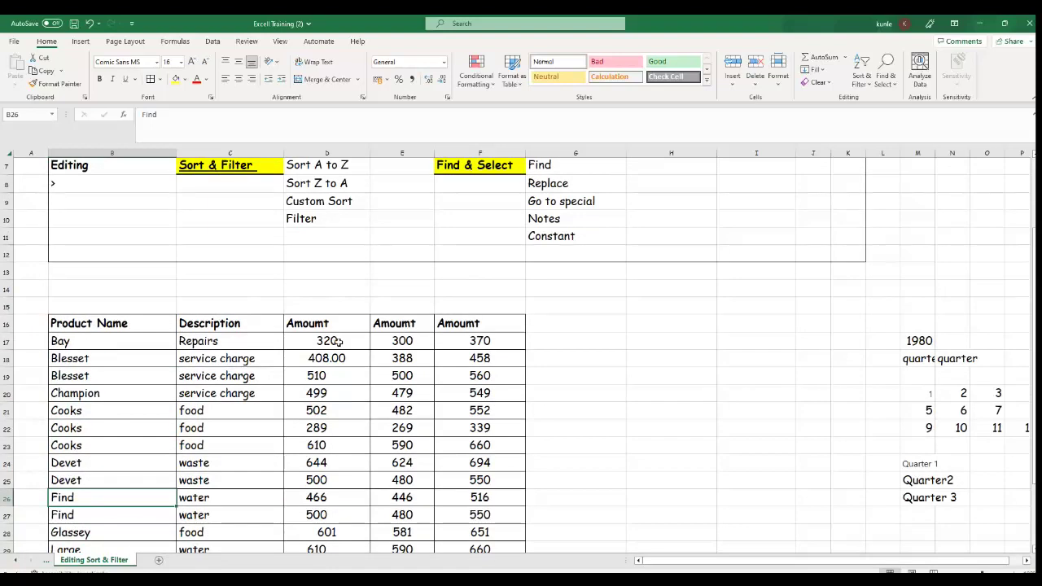
{"action": "left_click", "coordinate": [90, 23]}
- Sort the full product data in B17:F33, including all three Amount columns, from A to Z
{"action": "left_click_drag", "start_coordinate": [93, 341], "coordinate": [505, 517]}
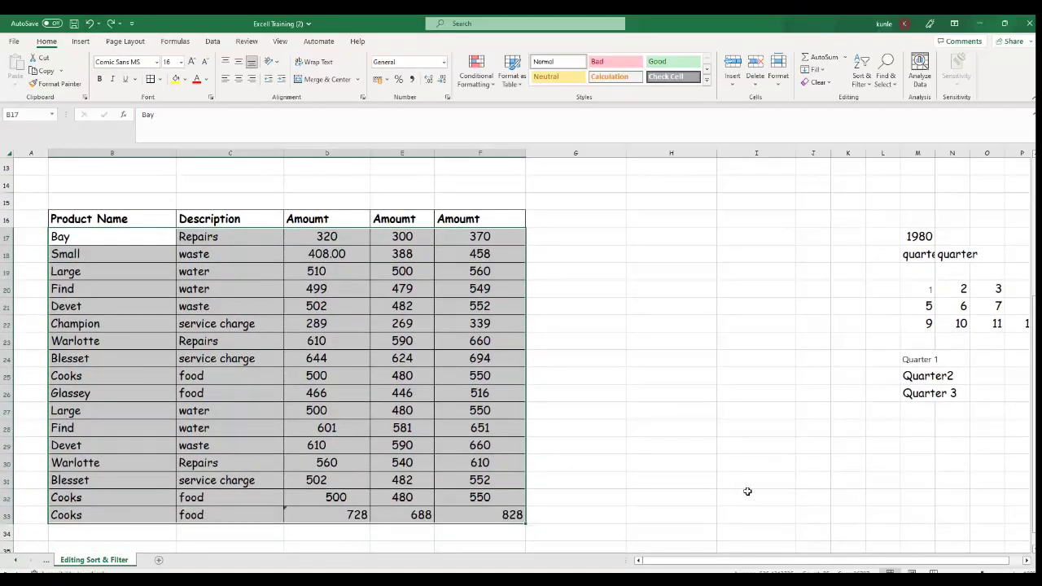
{"action": "scroll", "coordinate": [747, 491], "scroll_direction": "up", "scroll_amount": 4}
{"action": "scroll", "coordinate": [505, 440], "scroll_direction": "down", "scroll_amount": 2}
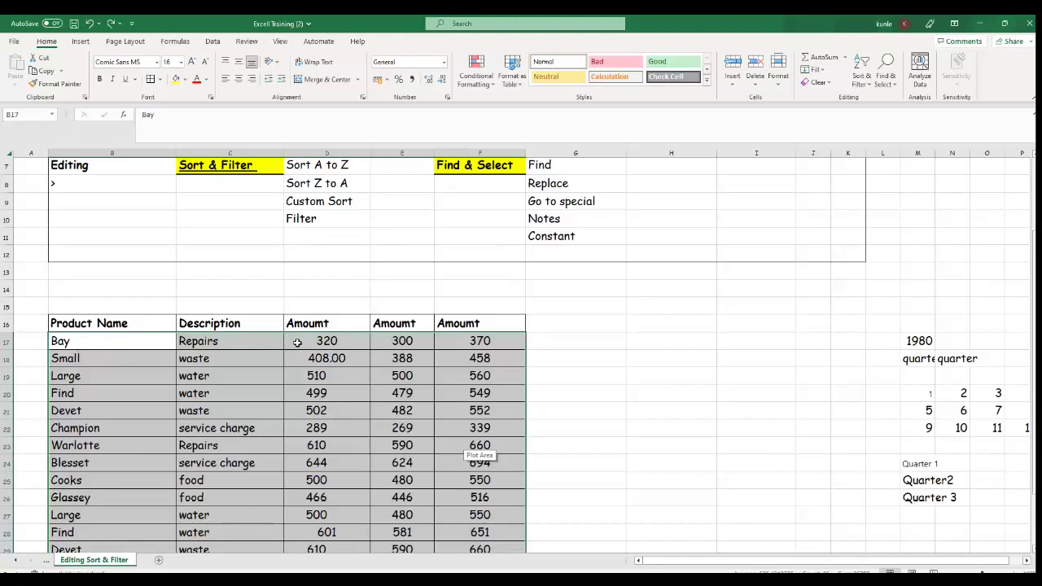
{"action": "left_click", "coordinate": [99, 343]}
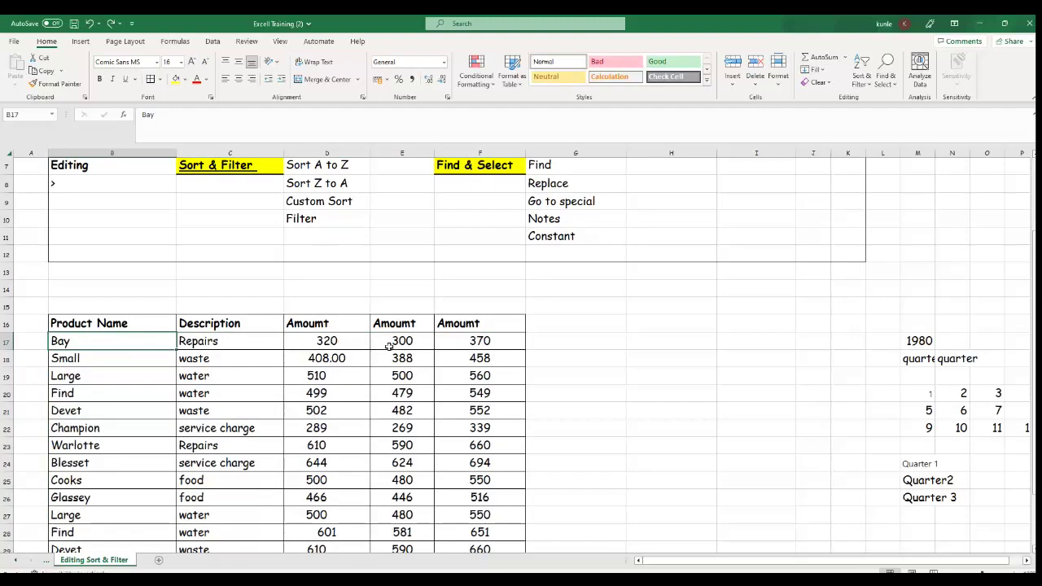
{"action": "left_click_drag", "start_coordinate": [147, 346], "coordinate": [511, 516]}
{"action": "scroll", "coordinate": [884, 328], "scroll_direction": "up", "scroll_amount": 3}
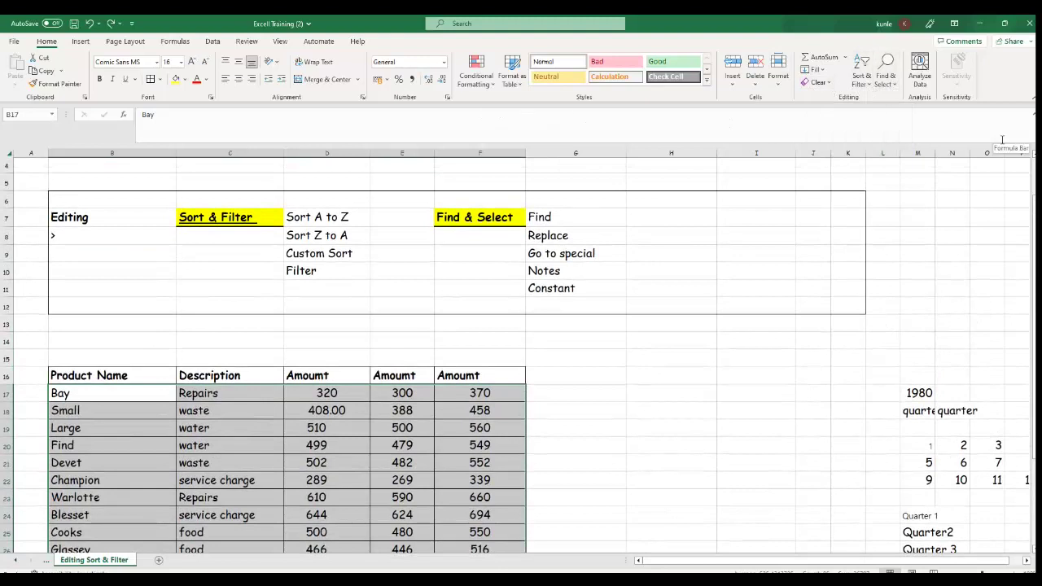
{"action": "left_click", "coordinate": [866, 83]}
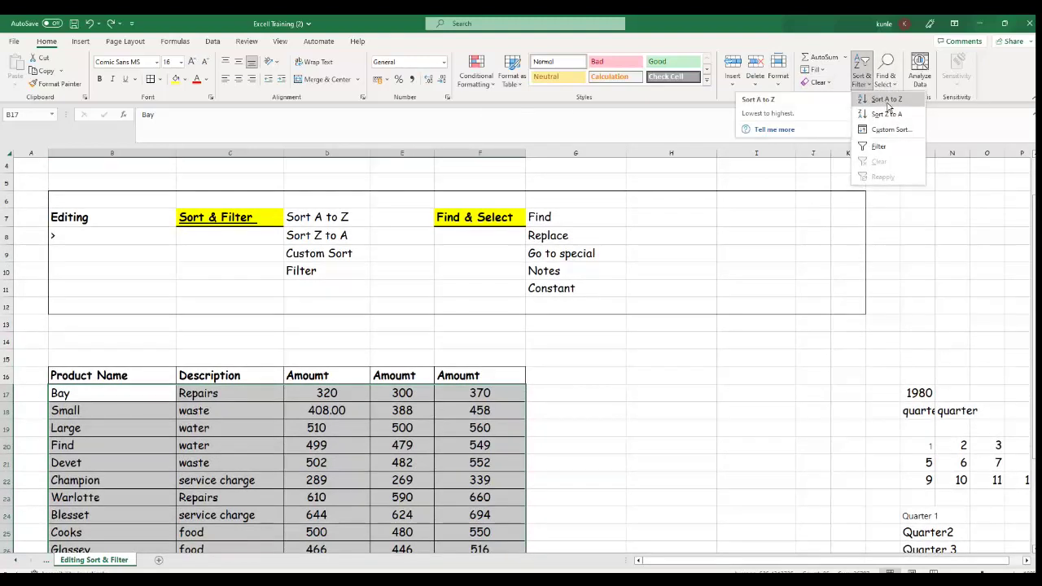
{"action": "left_click", "coordinate": [887, 101]}
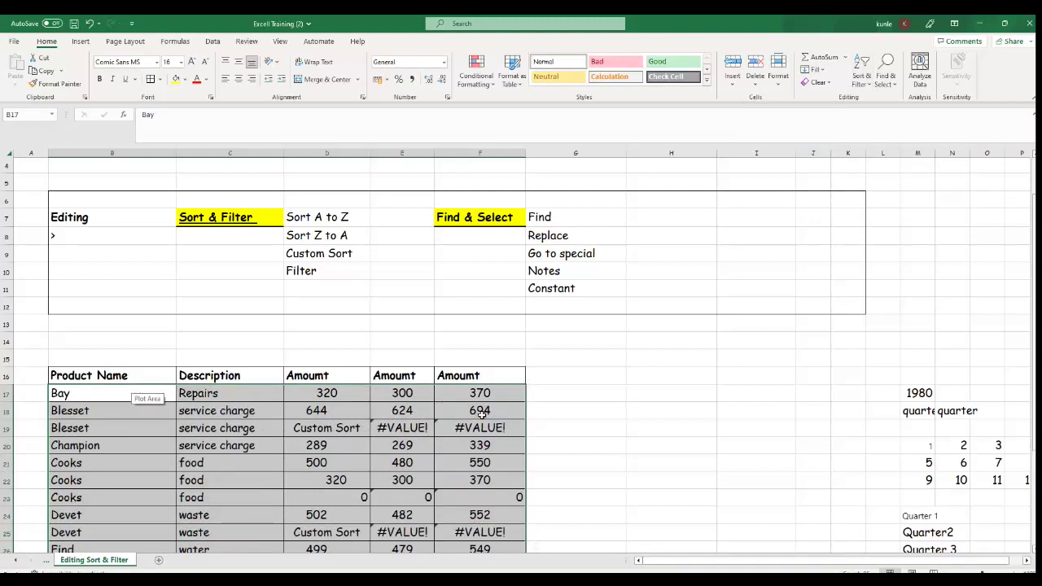
- Examine how the Amount columns changed in the sorted table, and undo the A to Z sort of B17:F33
{"action": "scroll", "coordinate": [500, 448], "scroll_direction": "down", "scroll_amount": 2}
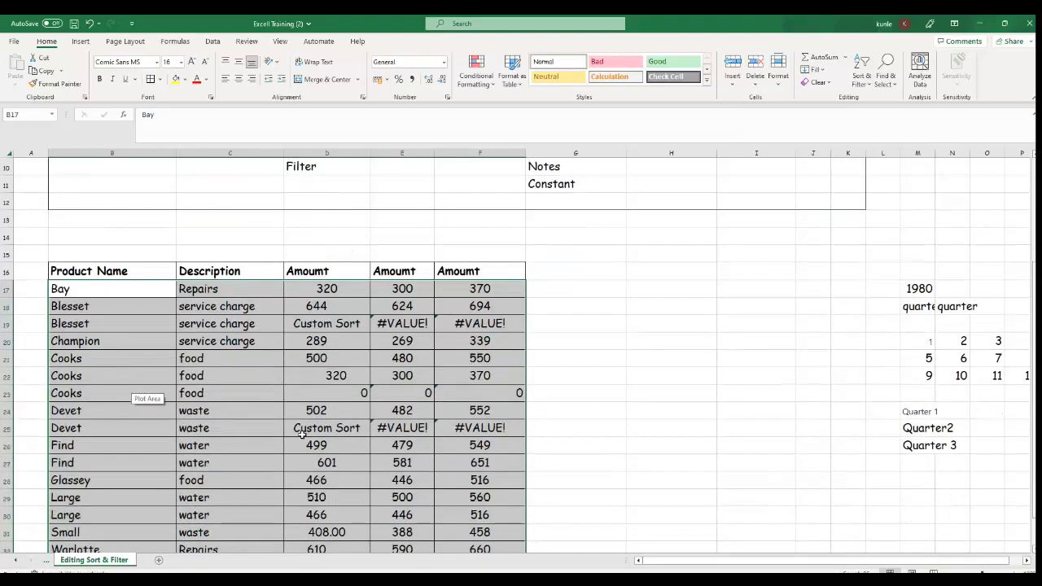
{"action": "scroll", "coordinate": [400, 442], "scroll_direction": "down", "scroll_amount": 2}
{"action": "scroll", "coordinate": [147, 451], "scroll_direction": "up", "scroll_amount": 2}
{"action": "scroll", "coordinate": [547, 347], "scroll_direction": "up", "scroll_amount": 3}
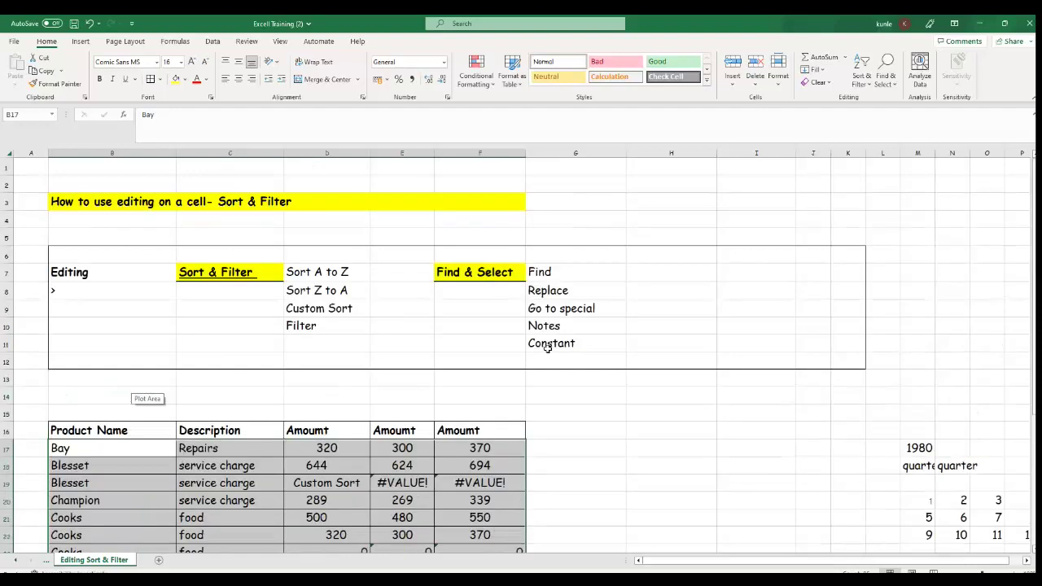
{"action": "scroll", "coordinate": [548, 348], "scroll_direction": "down", "scroll_amount": 2}
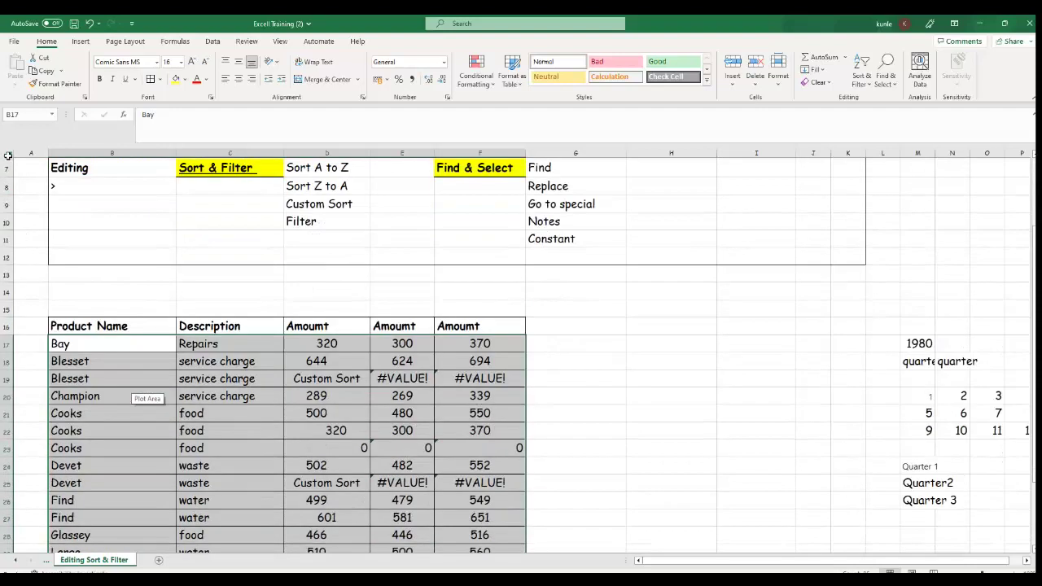
{"action": "left_click", "coordinate": [90, 24]}
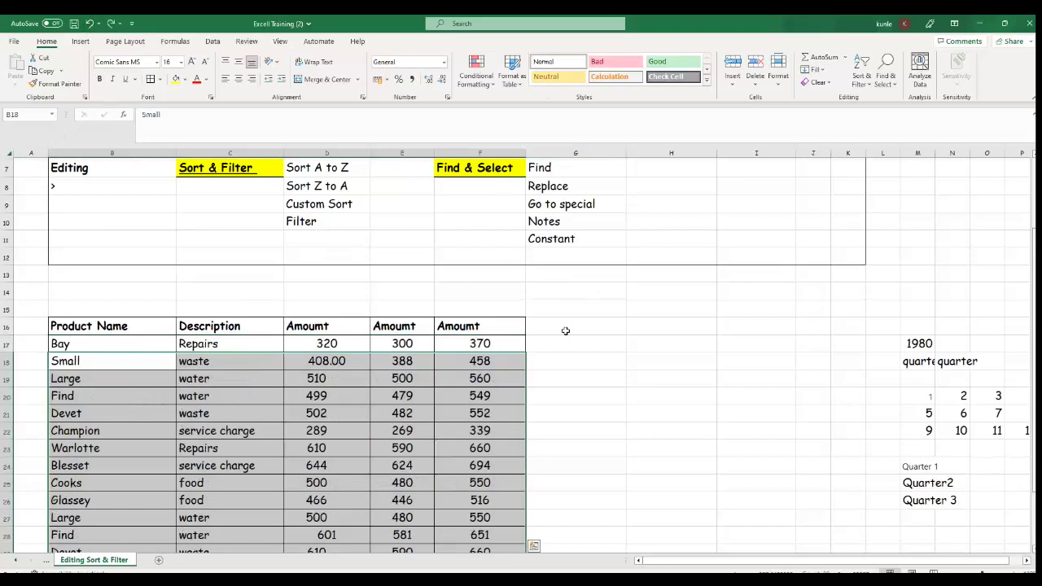
- Sort the product rows B17:F33 from A to Z once more, and undo that sort
{"action": "right_click", "coordinate": [438, 361]}
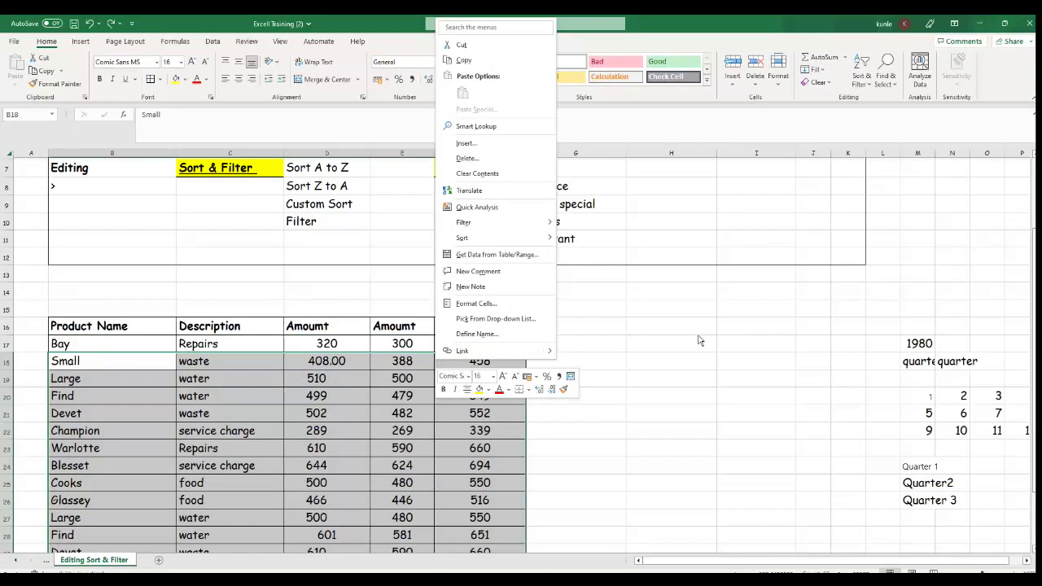
{"action": "left_click", "coordinate": [206, 461]}
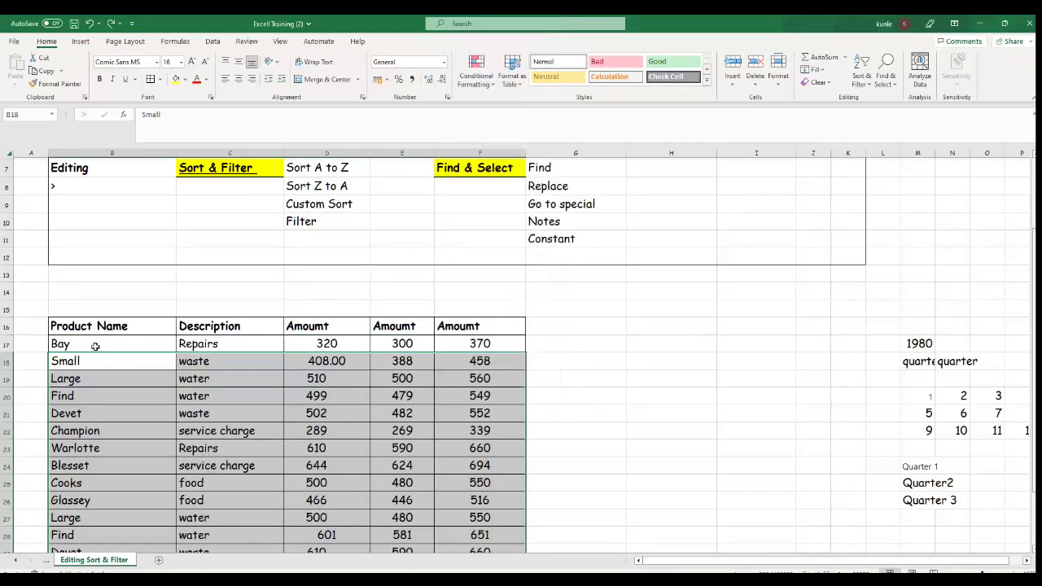
{"action": "left_click_drag", "start_coordinate": [130, 342], "coordinate": [501, 536]}
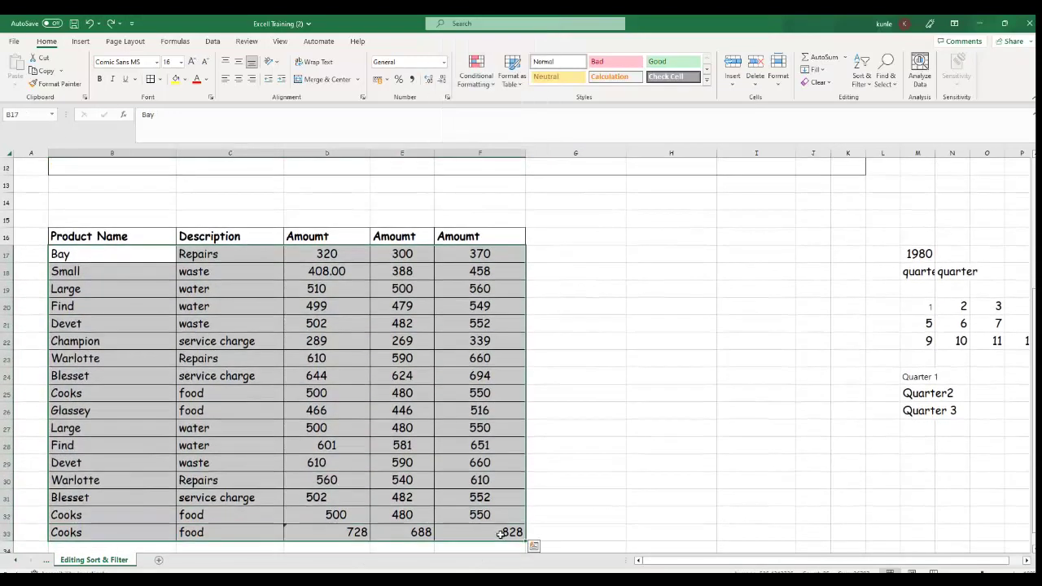
{"action": "right_click", "coordinate": [465, 255]}
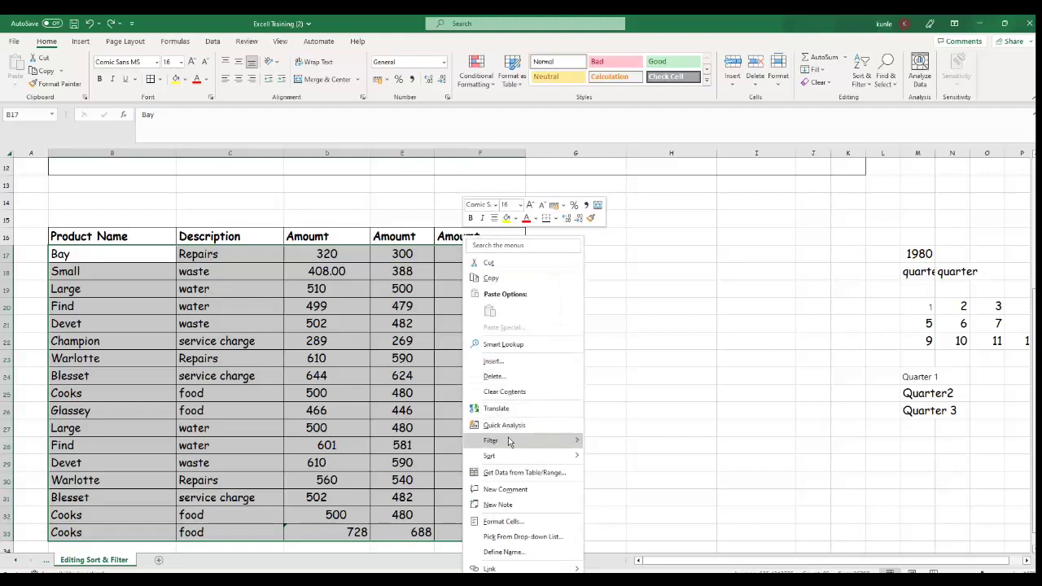
{"action": "mouse_move", "coordinate": [509, 441]}
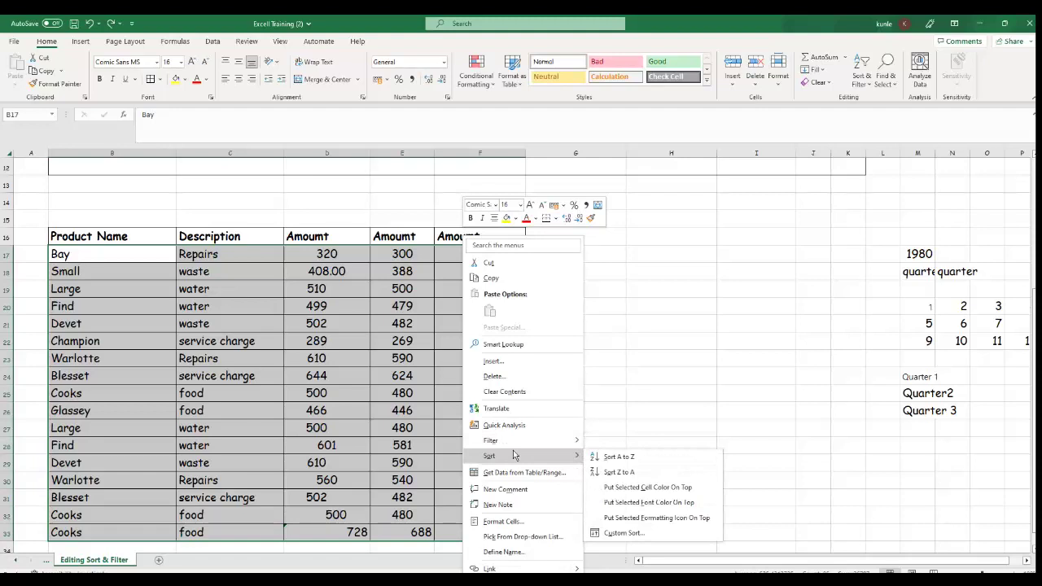
{"action": "left_click", "coordinate": [618, 458]}
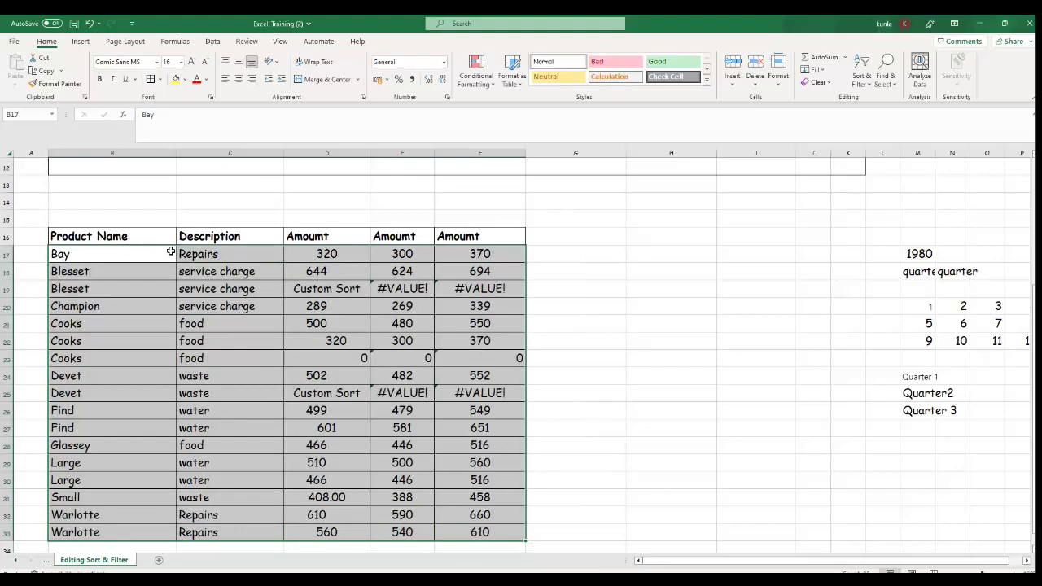
{"action": "left_click", "coordinate": [90, 24]}
- Change the font color of the "Sort A to Z" topic in D7 to red
{"action": "scroll", "coordinate": [548, 372], "scroll_direction": "up", "scroll_amount": 3}
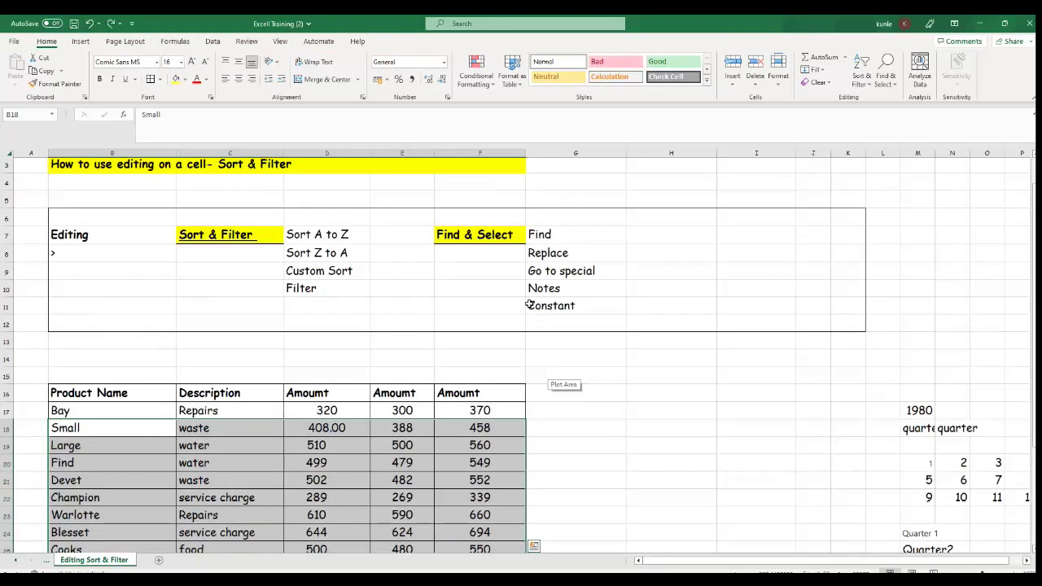
{"action": "left_click", "coordinate": [355, 233]}
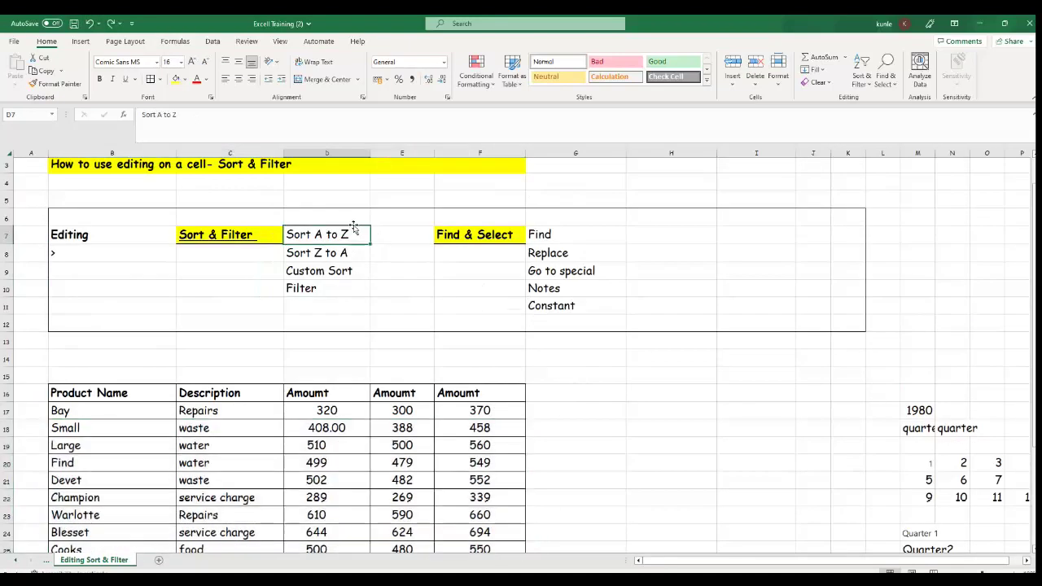
{"action": "left_click", "coordinate": [346, 252]}
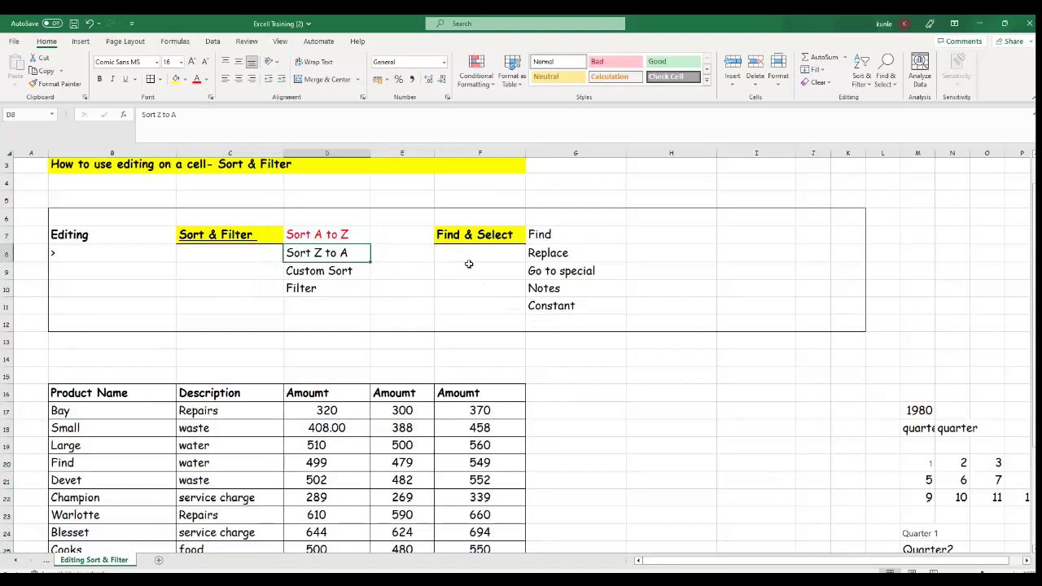
- Sort the product data in B17:F33 from Z to A, and undo the sort
{"action": "scroll", "coordinate": [469, 264], "scroll_direction": "down", "scroll_amount": 2}
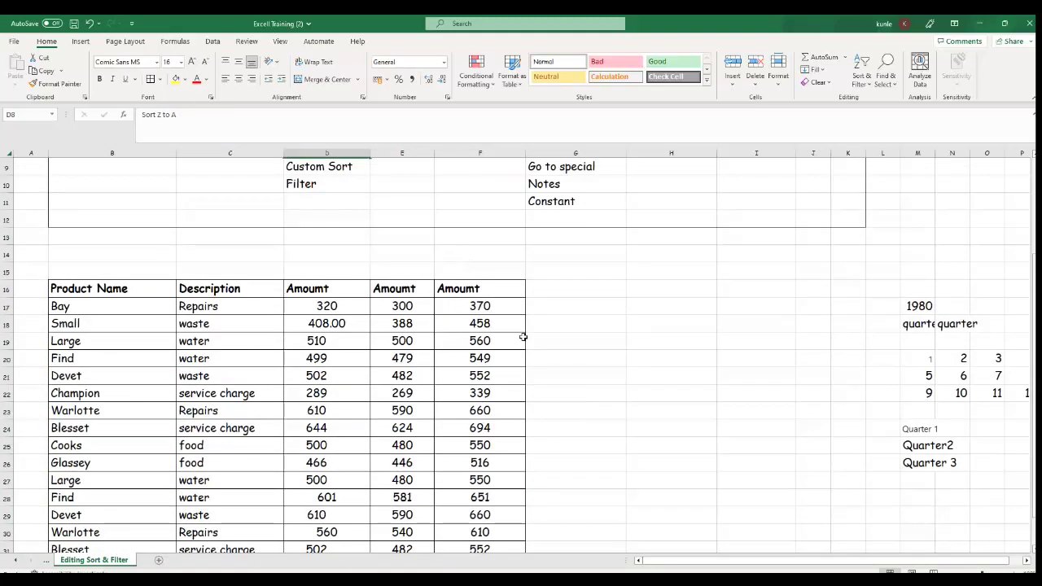
{"action": "left_click_drag", "start_coordinate": [95, 307], "coordinate": [495, 541]}
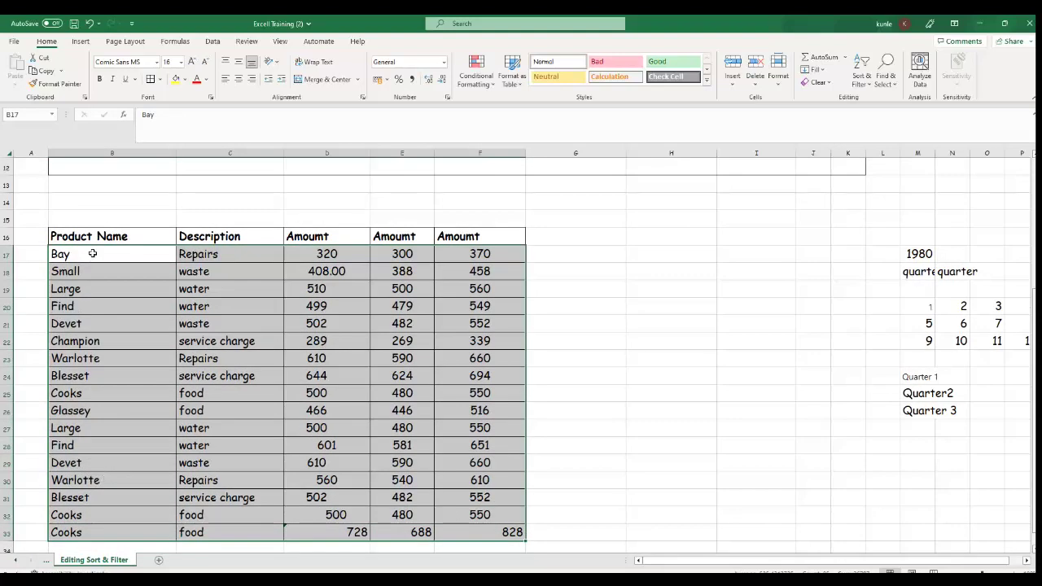
{"action": "right_click", "coordinate": [452, 363]}
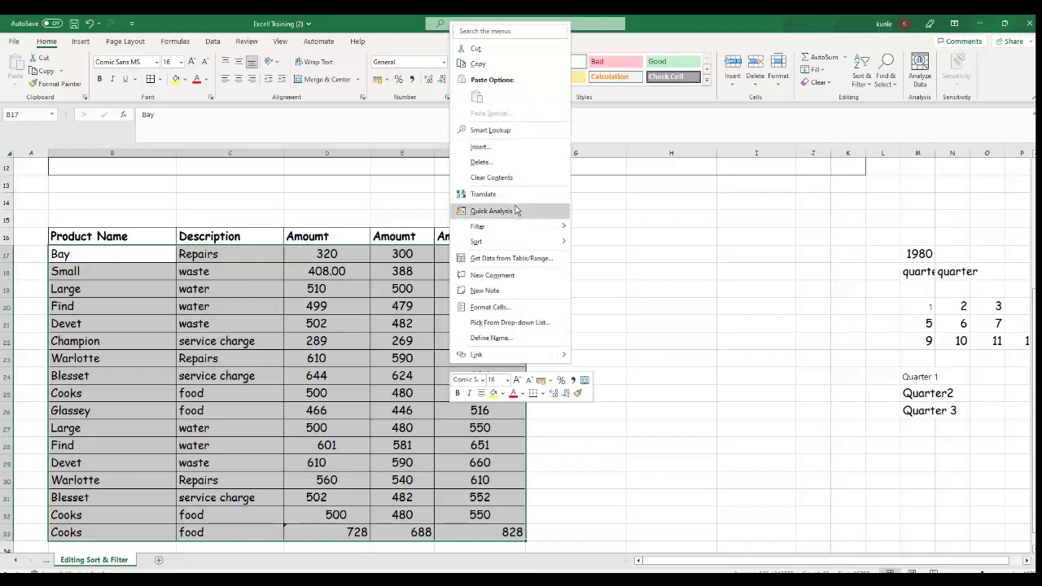
{"action": "mouse_move", "coordinate": [507, 242]}
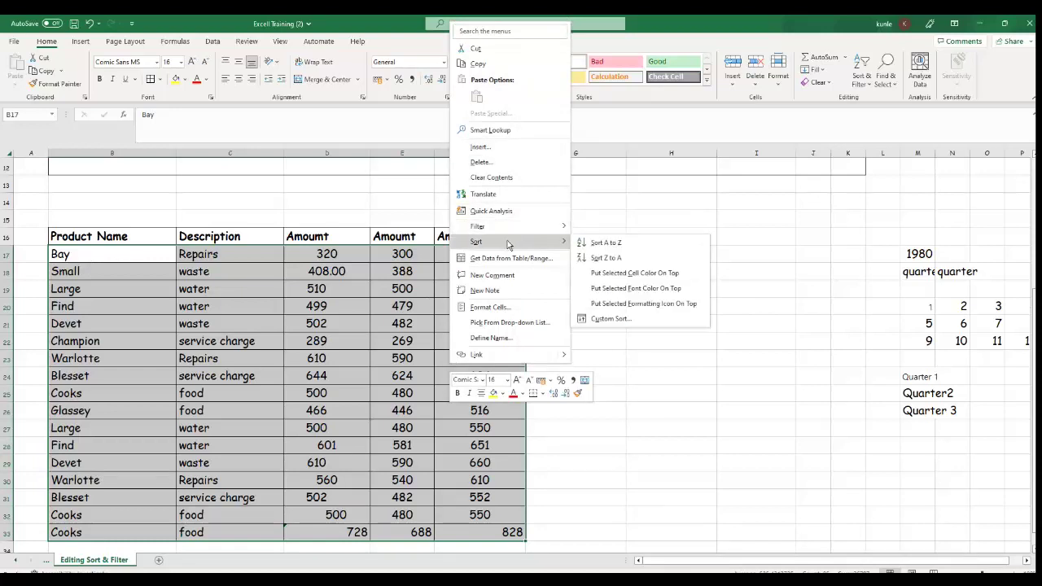
{"action": "left_click", "coordinate": [621, 262]}
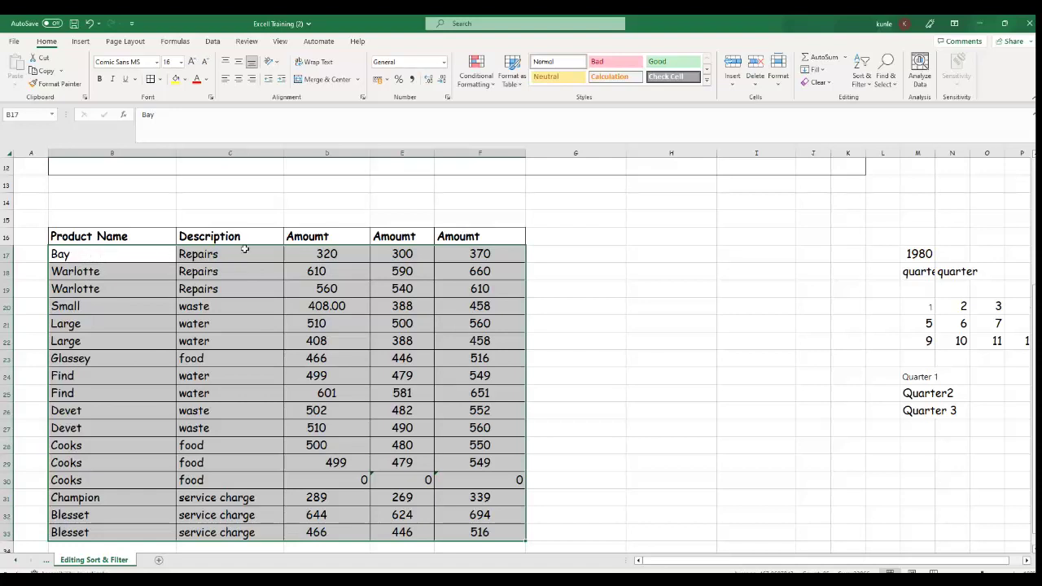
{"action": "left_click", "coordinate": [89, 23]}
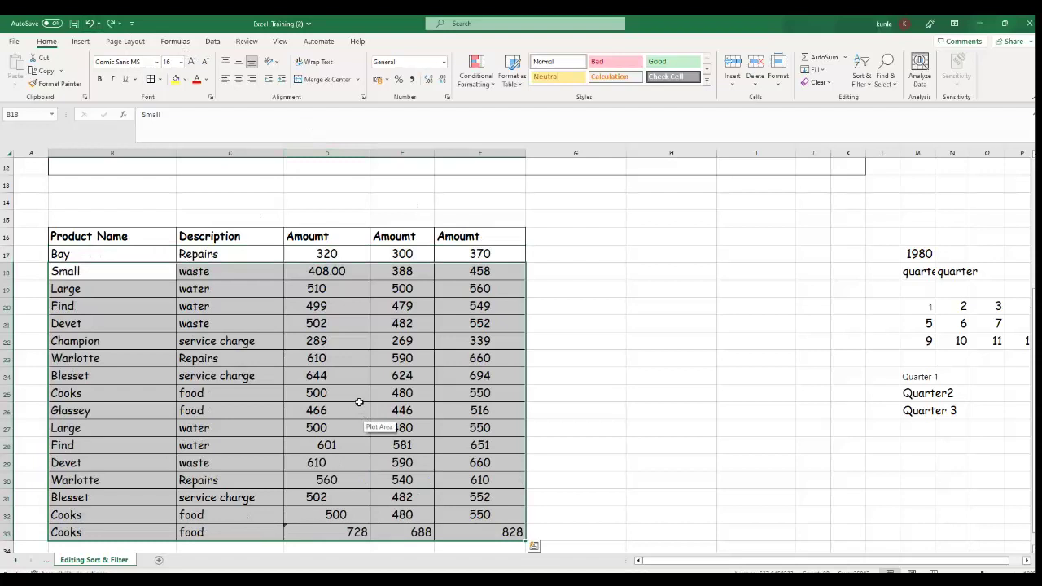
- Repeat the Z to A sort on all product rows in B17:F33, and undo it again
{"action": "left_click_drag", "start_coordinate": [89, 254], "coordinate": [525, 535]}
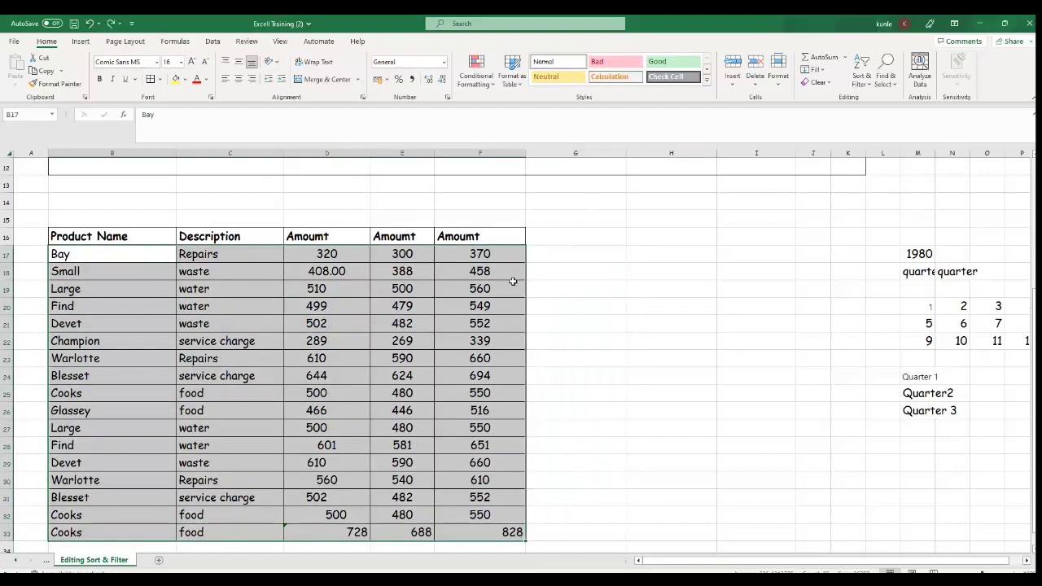
{"action": "right_click", "coordinate": [511, 280]}
{"action": "mouse_move", "coordinate": [606, 458]}
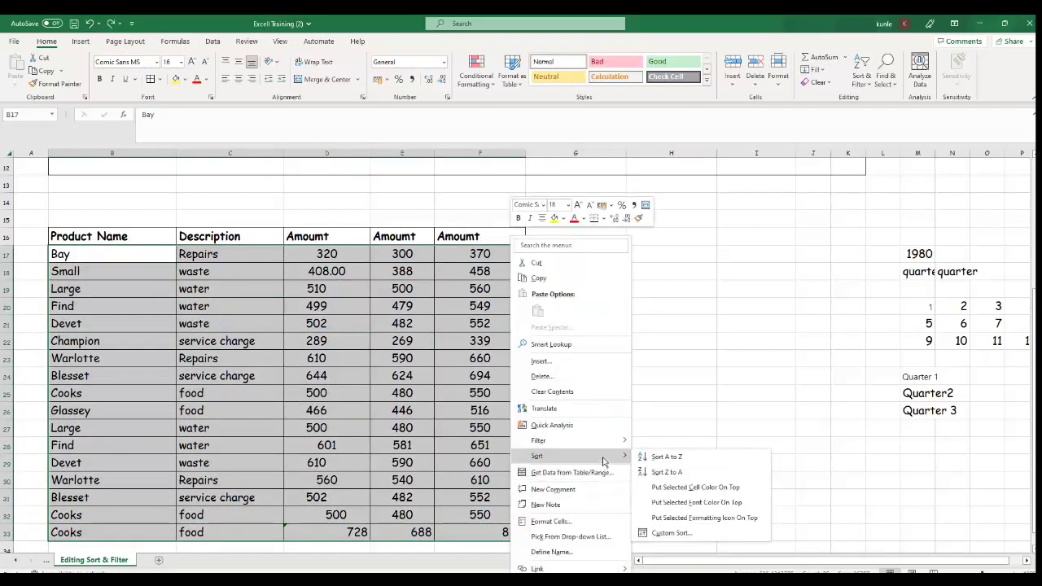
{"action": "left_click", "coordinate": [687, 474]}
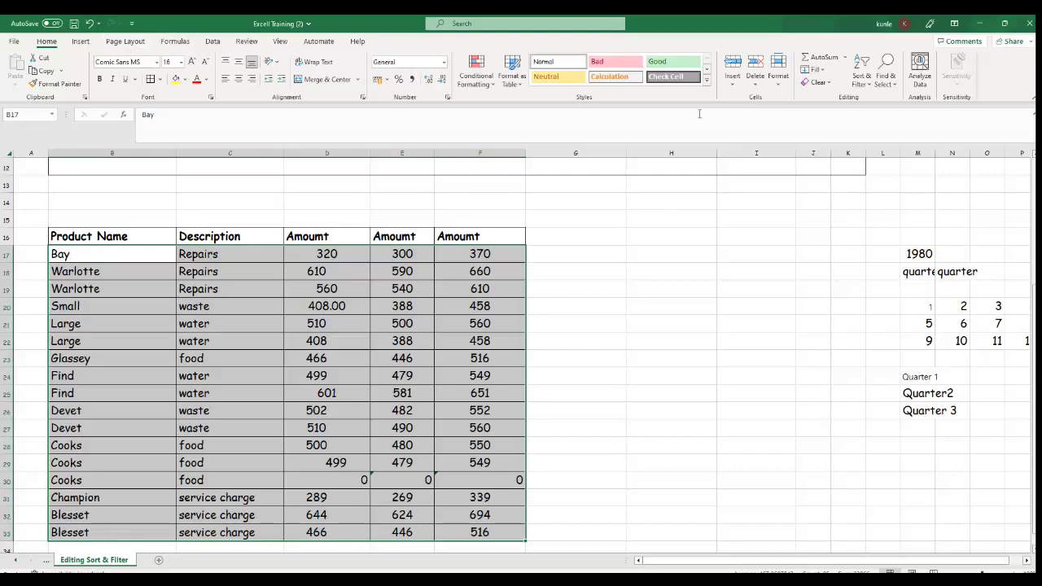
{"action": "scroll", "coordinate": [842, 276], "scroll_direction": "up", "scroll_amount": 3}
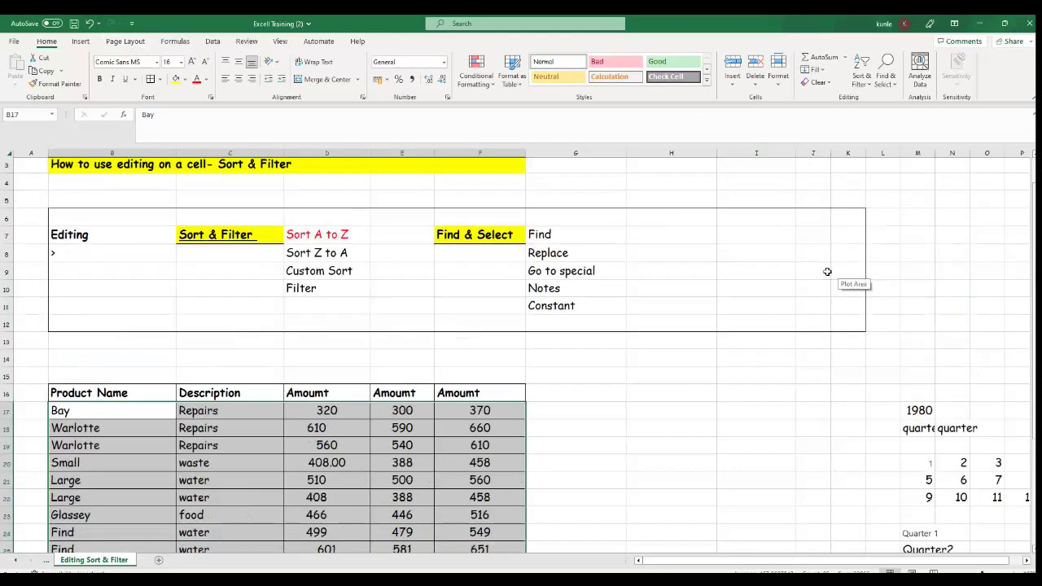
{"action": "left_click", "coordinate": [93, 26]}
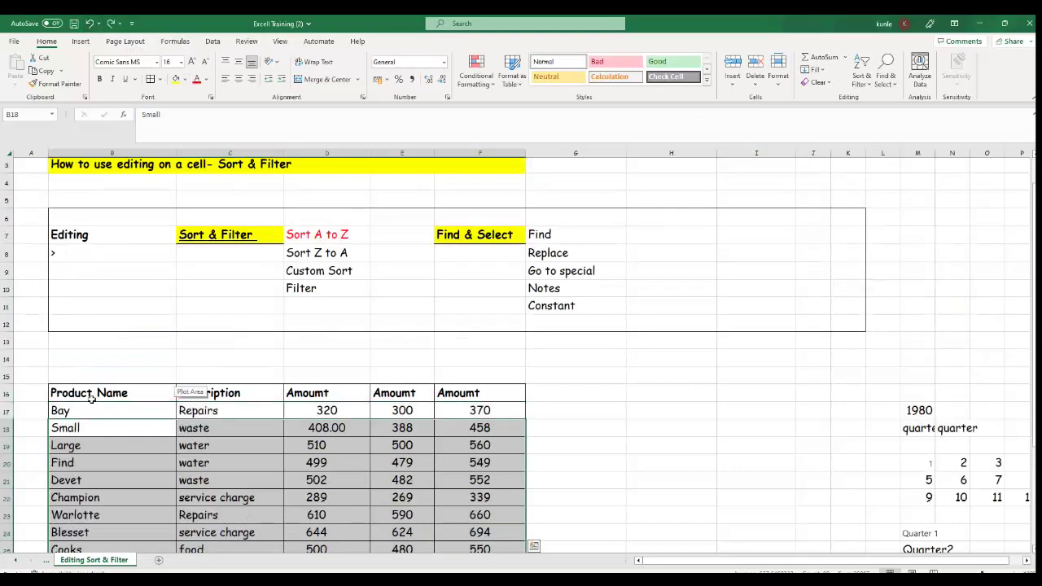
- Sort the product rows B17:F33 without the header row from Z to A, and undo that sort
{"action": "left_click_drag", "start_coordinate": [72, 410], "coordinate": [530, 540]}
{"action": "scroll", "coordinate": [1022, 201], "scroll_direction": "up", "scroll_amount": 4}
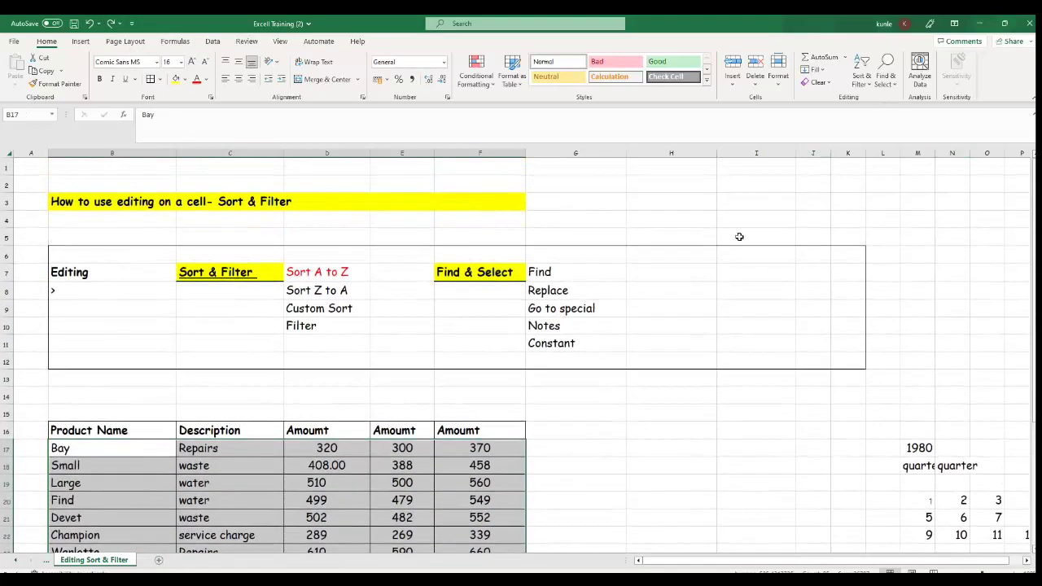
{"action": "left_click", "coordinate": [874, 90]}
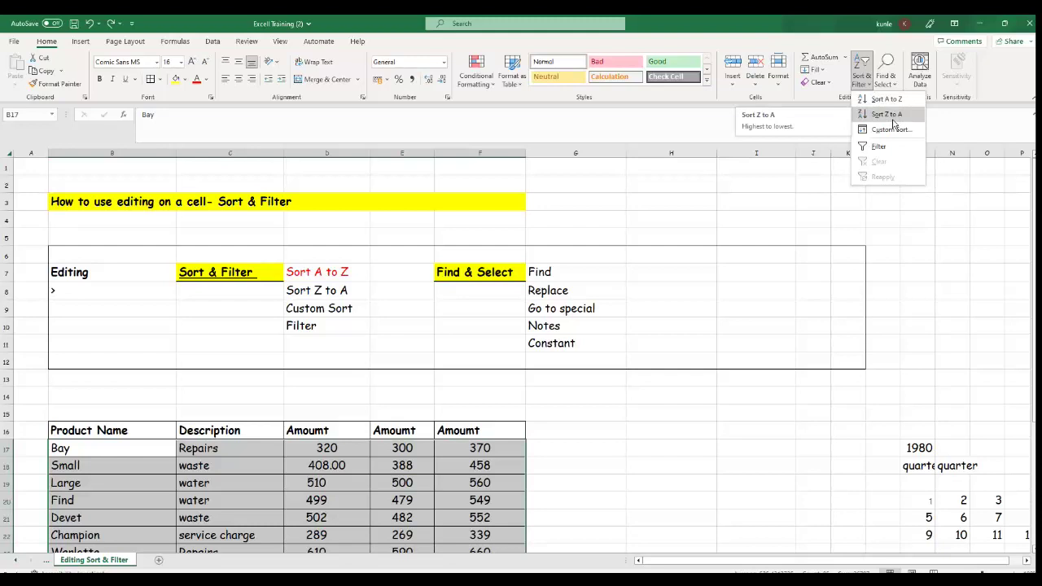
{"action": "left_click", "coordinate": [887, 115]}
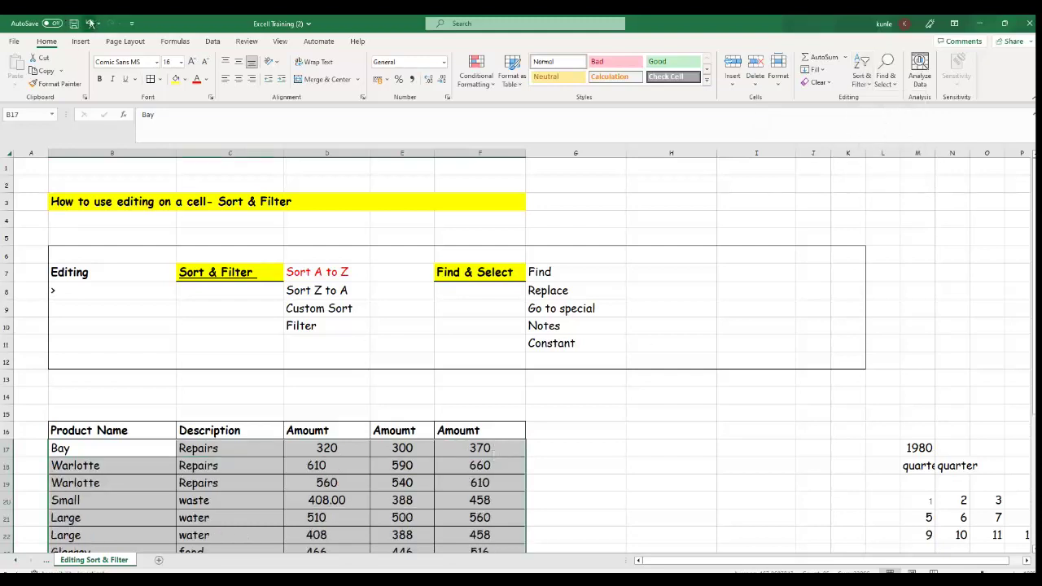
{"action": "left_click", "coordinate": [90, 23]}
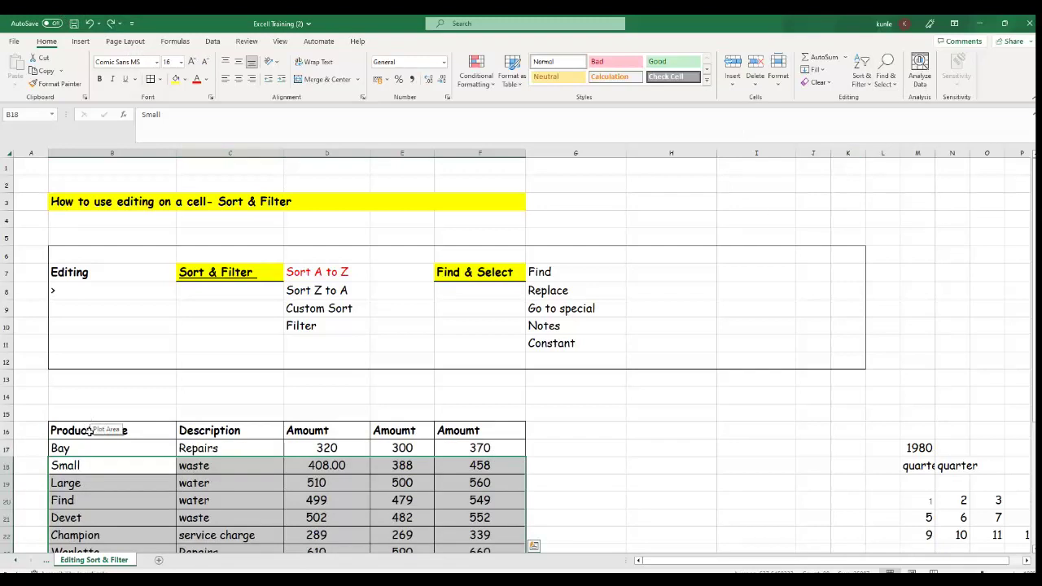
- Sort the whole product table B16:F33, including its header row, from Z to A and check the resulting order
{"action": "left_click_drag", "start_coordinate": [106, 431], "coordinate": [521, 532]}
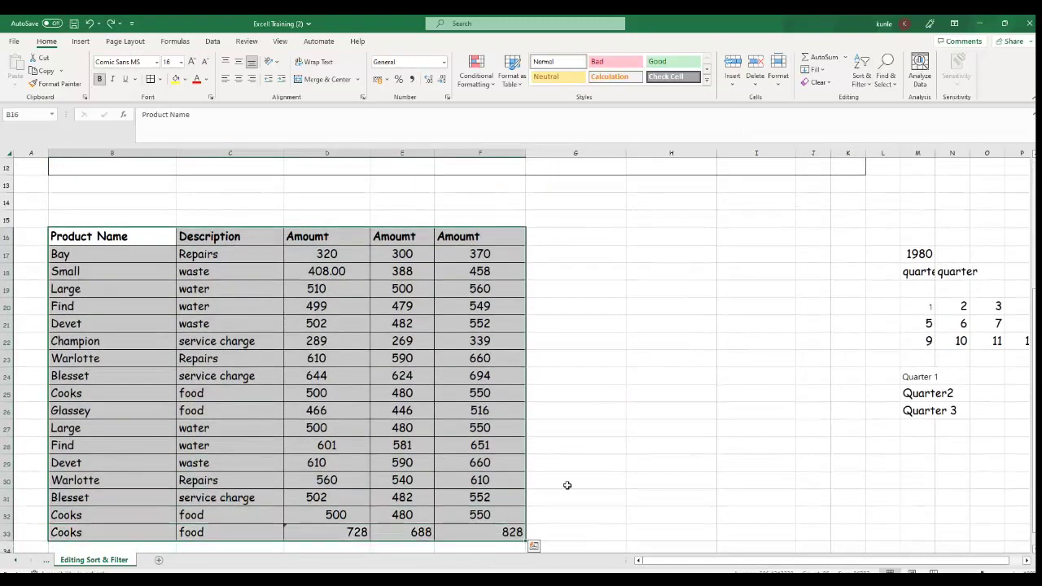
{"action": "scroll", "coordinate": [586, 456], "scroll_direction": "up", "scroll_amount": 4}
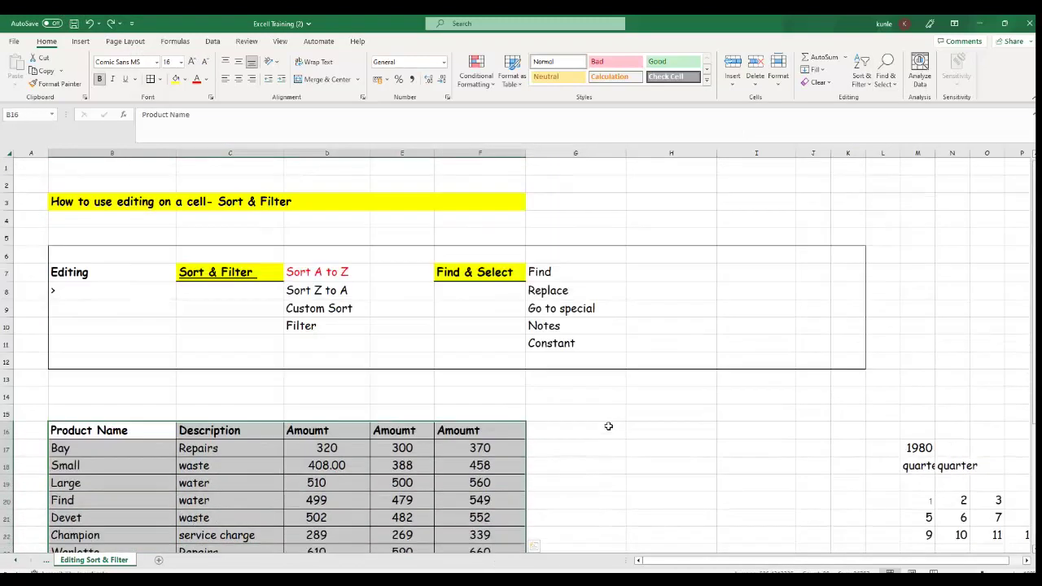
{"action": "left_click", "coordinate": [869, 84]}
{"action": "left_click", "coordinate": [889, 121]}
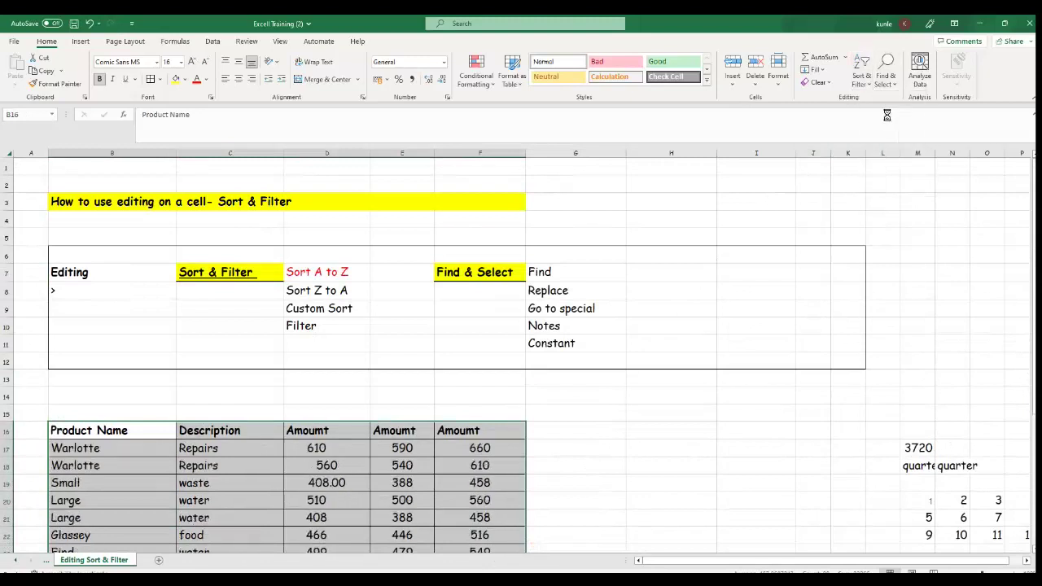
{"action": "left_click", "coordinate": [367, 454]}
{"action": "scroll", "coordinate": [367, 454], "scroll_direction": "down", "scroll_amount": 3}
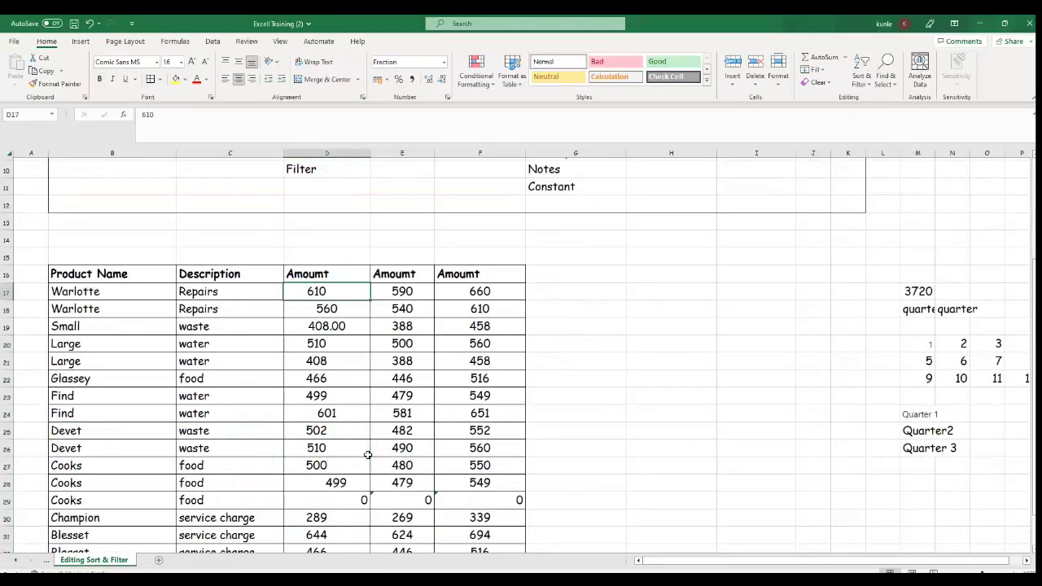
{"action": "scroll", "coordinate": [432, 415], "scroll_direction": "up", "scroll_amount": 1}
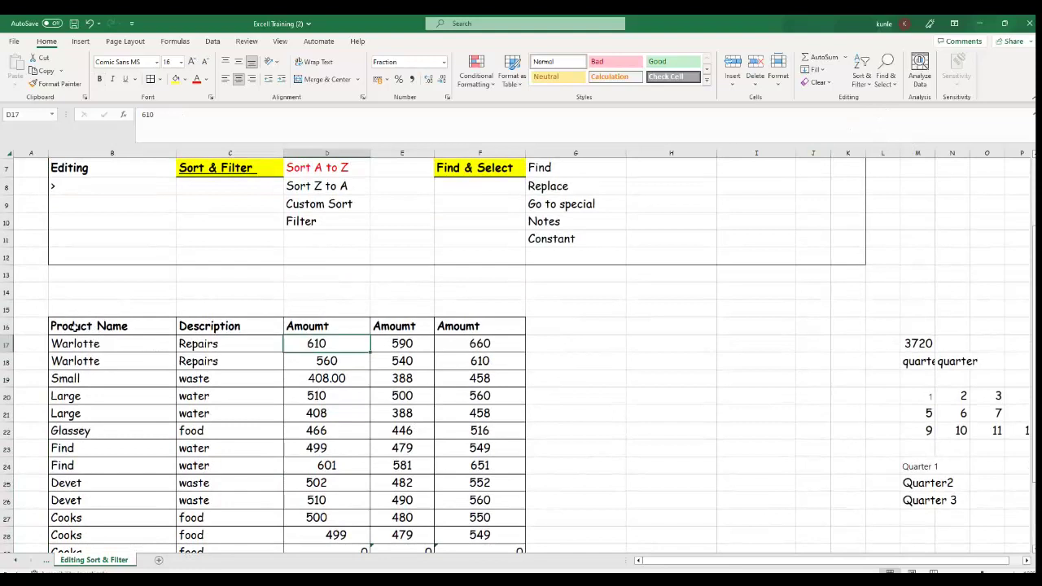
- Highlight the table's header row and the first two product rows, and undo the Z to A sort
{"action": "left_click_drag", "start_coordinate": [91, 326], "coordinate": [489, 325]}
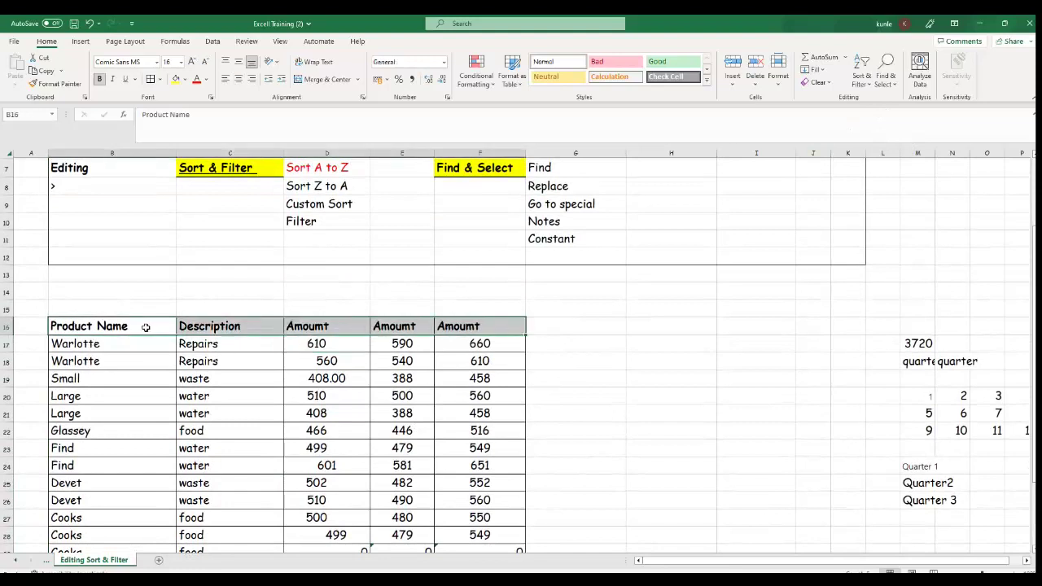
{"action": "left_click_drag", "start_coordinate": [146, 328], "coordinate": [507, 326]}
{"action": "left_click_drag", "start_coordinate": [89, 345], "coordinate": [419, 355]}
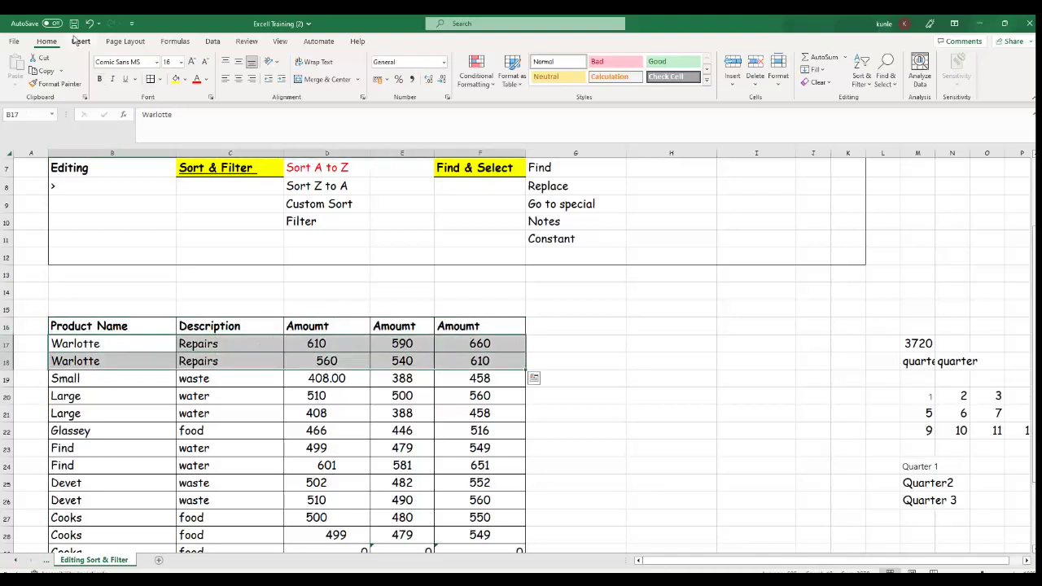
{"action": "left_click", "coordinate": [94, 24]}
{"action": "scroll", "coordinate": [604, 388], "scroll_direction": "up", "scroll_amount": 2}
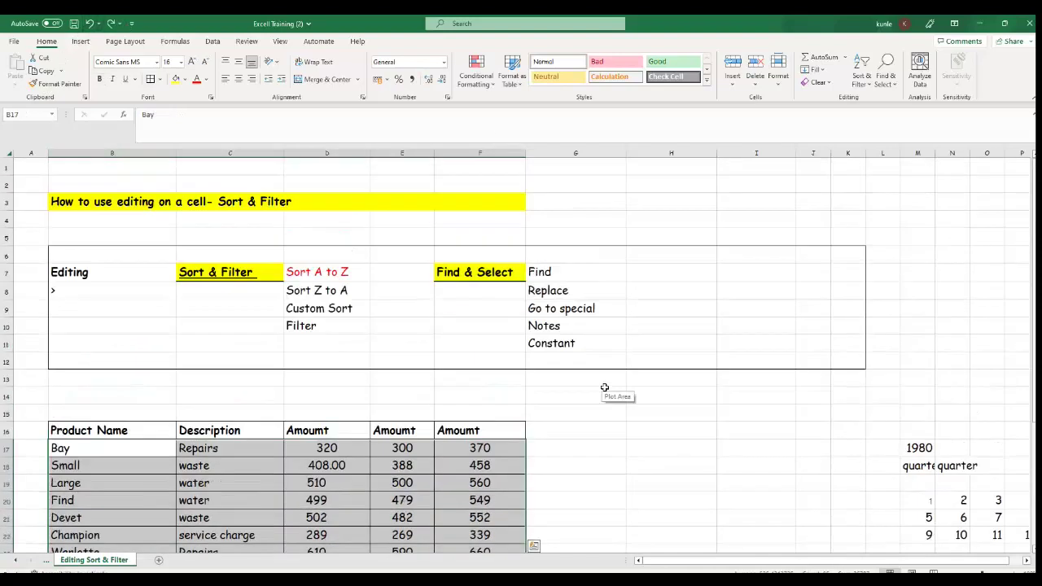
- Change the font color of the "Sort Z to A" topic in D8 to red
{"action": "scroll", "coordinate": [598, 367], "scroll_direction": "down", "scroll_amount": 2}
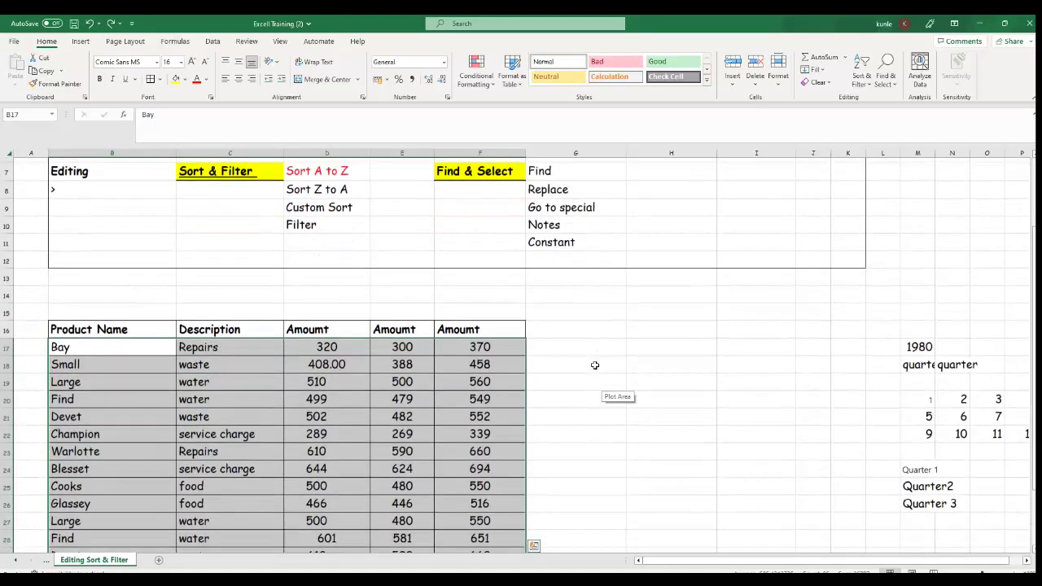
{"action": "left_click", "coordinate": [328, 180]}
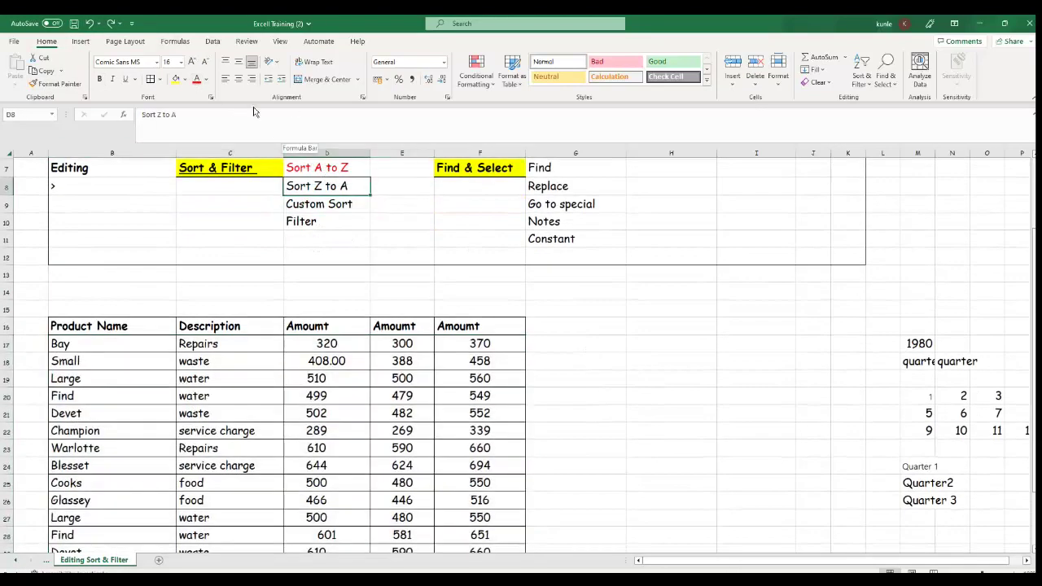
{"action": "left_click", "coordinate": [196, 79]}
{"action": "left_click", "coordinate": [540, 310]}
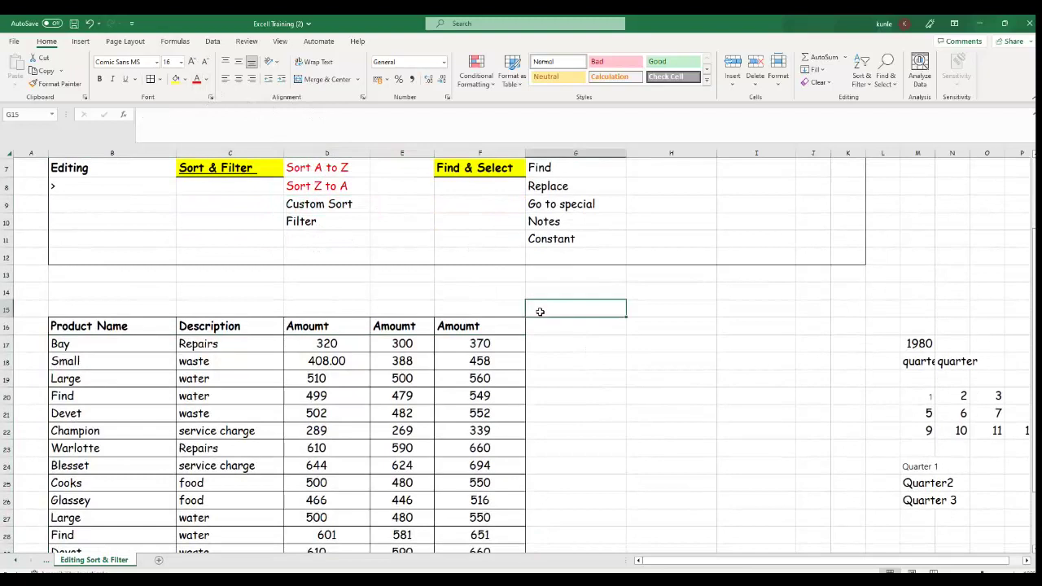
- Start a custom sort on the product table B16:F33, including headers, and choose Description as the sort column
{"action": "scroll", "coordinate": [539, 311], "scroll_direction": "down", "scroll_amount": 1}
{"action": "scroll", "coordinate": [540, 312], "scroll_direction": "up", "scroll_amount": 2}
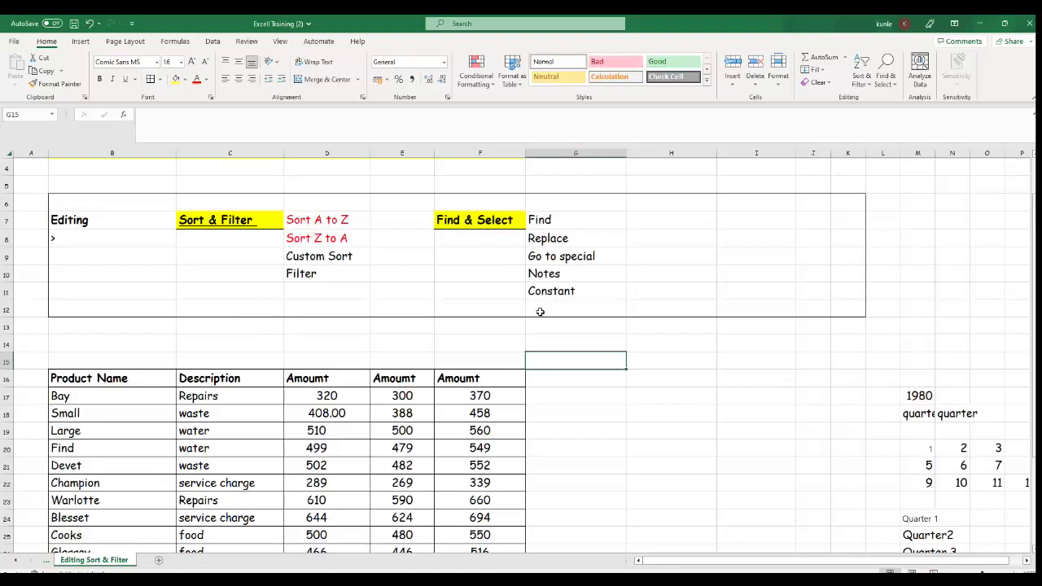
{"action": "scroll", "coordinate": [424, 240], "scroll_direction": "down", "scroll_amount": 2}
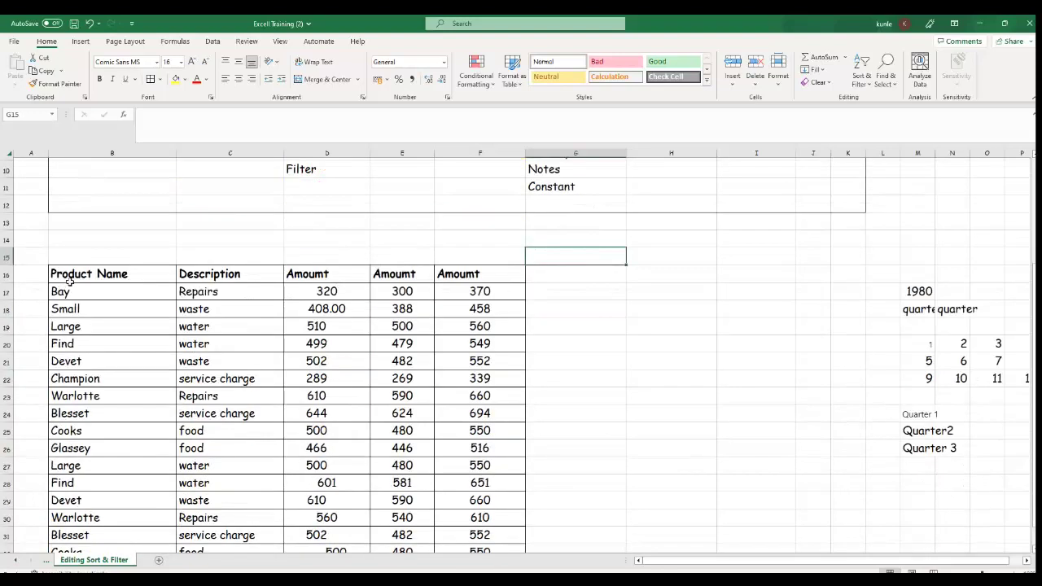
{"action": "mouse_move", "coordinate": [70, 277]}
{"action": "left_mouse_down"}
{"action": "mouse_move", "coordinate": [279, 272]}
{"action": "mouse_move", "coordinate": [480, 360]}
{"action": "mouse_move", "coordinate": [484, 570]}
{"action": "mouse_move", "coordinate": [495, 518]}
{"action": "left_mouse_up"}
{"action": "scroll", "coordinate": [627, 309], "scroll_direction": "up", "scroll_amount": 4}
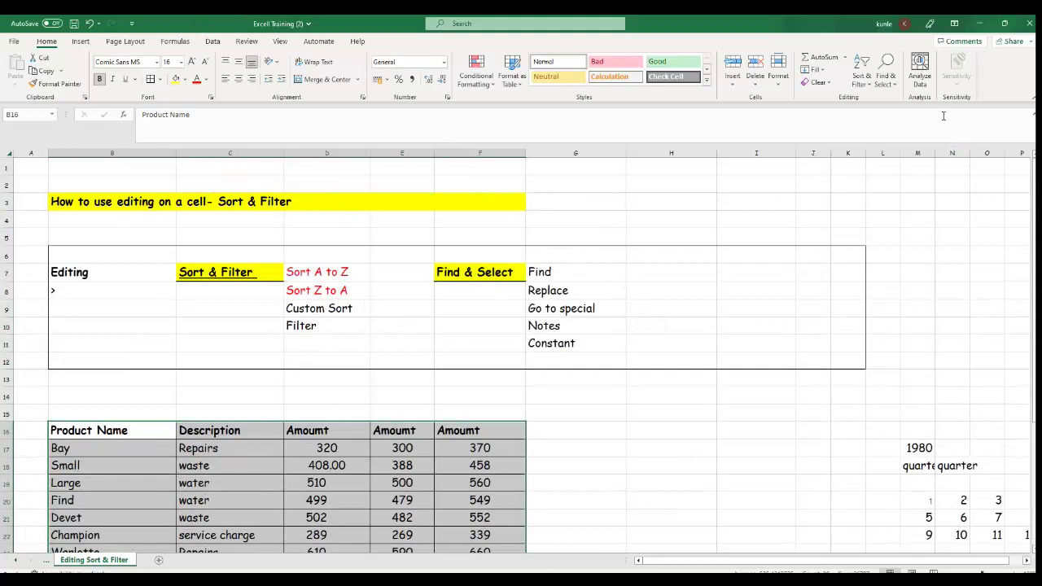
{"action": "left_click", "coordinate": [871, 86]}
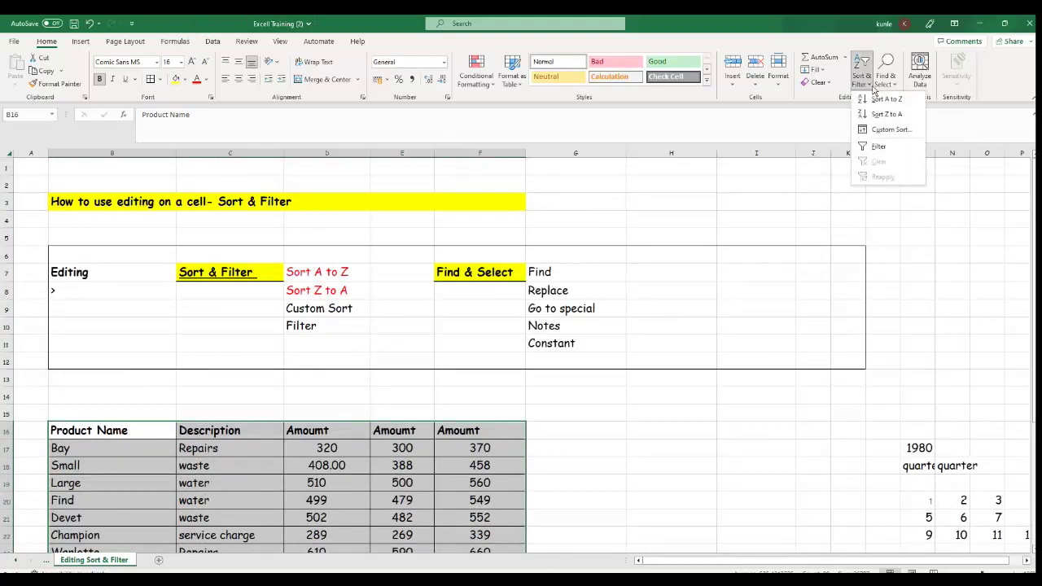
{"action": "left_click", "coordinate": [886, 135]}
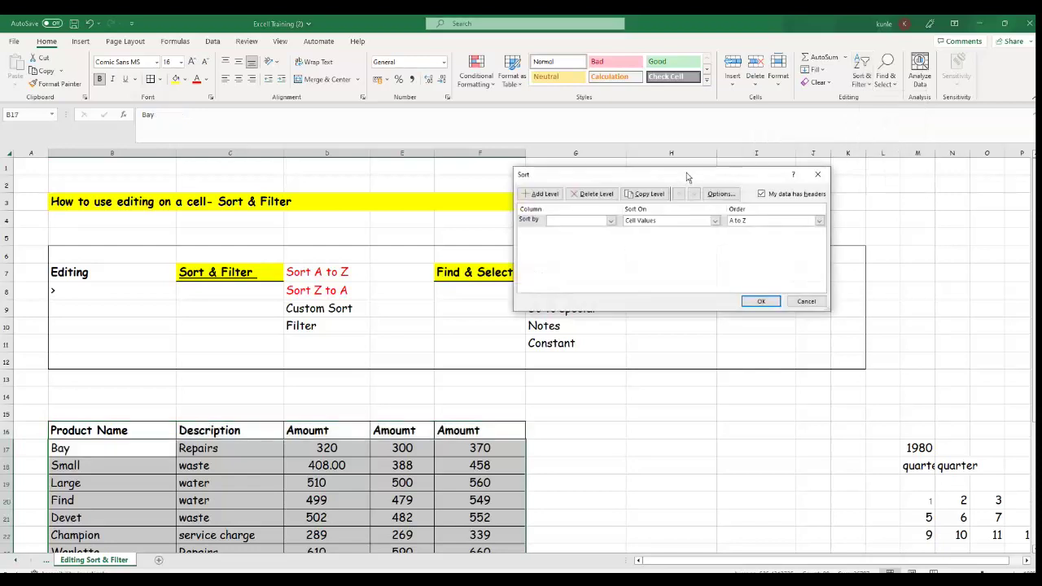
{"action": "left_click_drag", "start_coordinate": [685, 173], "coordinate": [776, 195]}
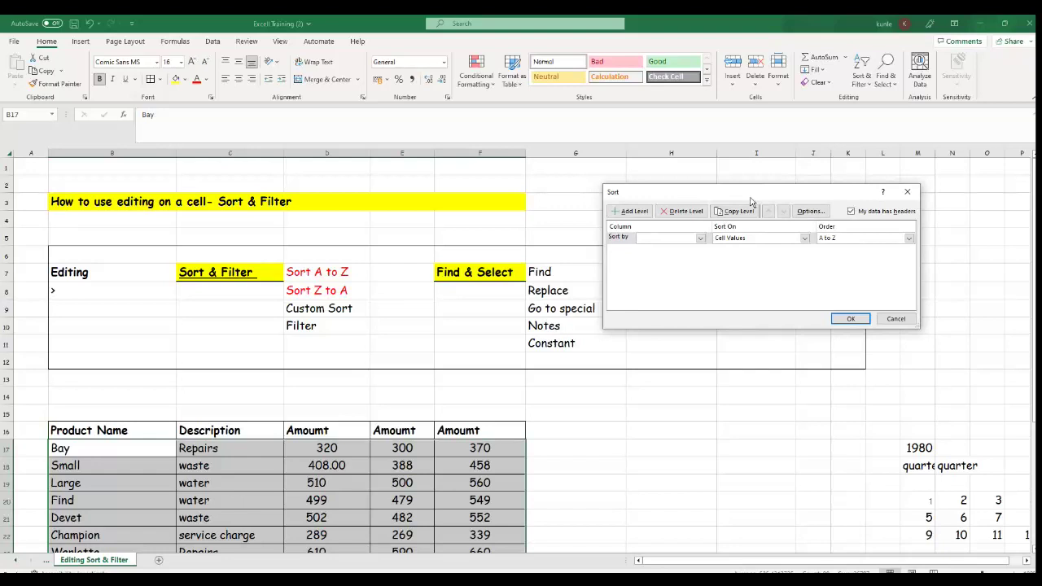
{"action": "left_click", "coordinate": [700, 239]}
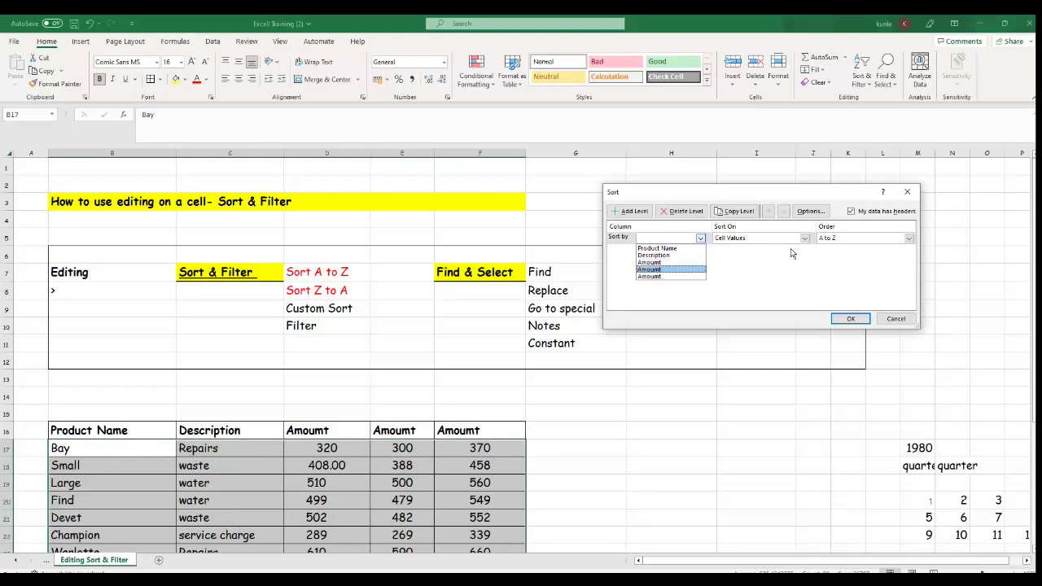
{"action": "left_click", "coordinate": [663, 257]}
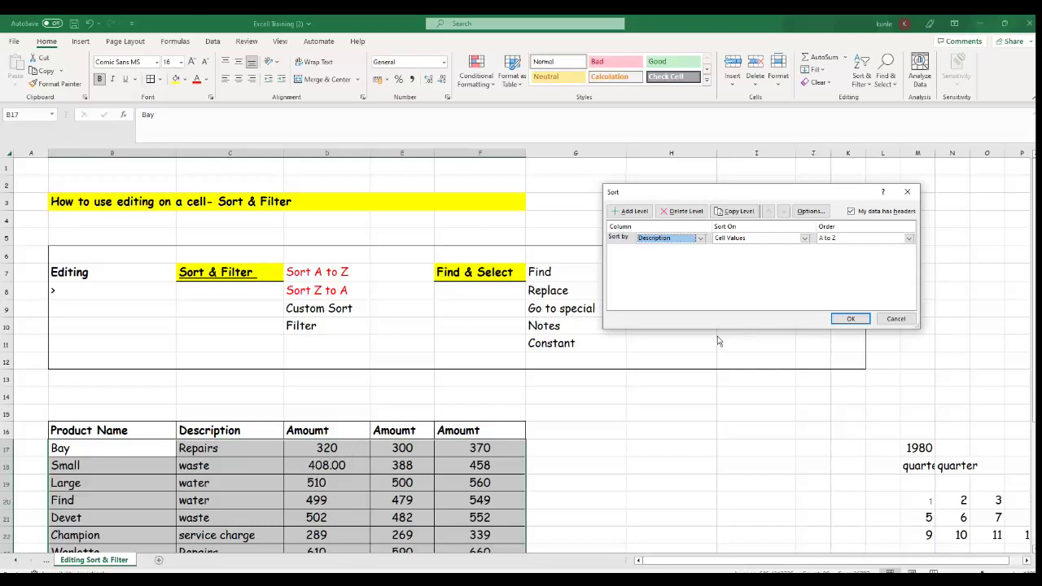
- Keep the custom sort on Cell Values, set its order to A to Z, and apply it
{"action": "left_click", "coordinate": [811, 239]}
{"action": "left_click", "coordinate": [812, 238]}
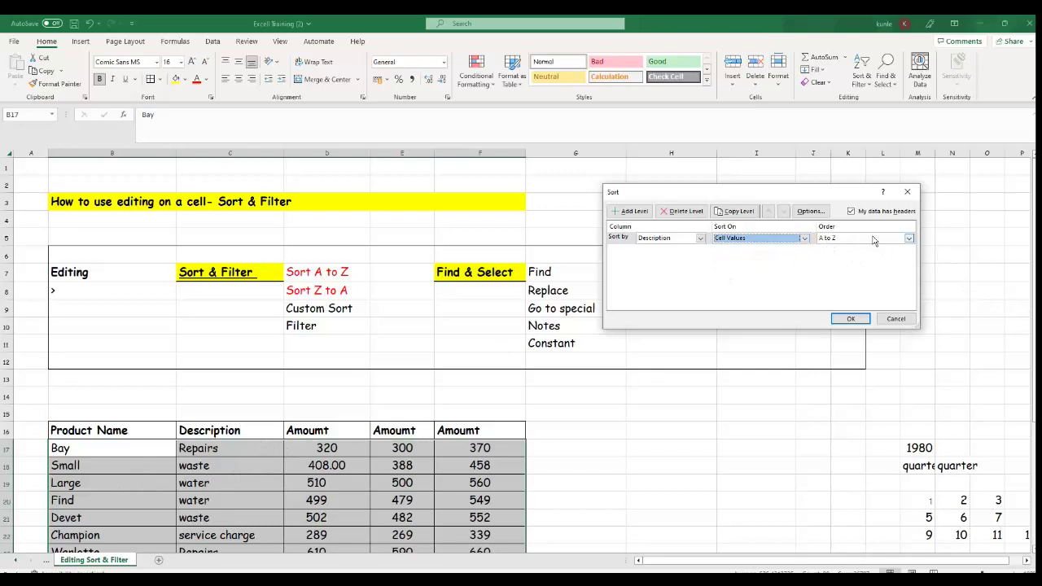
{"action": "left_click", "coordinate": [909, 239]}
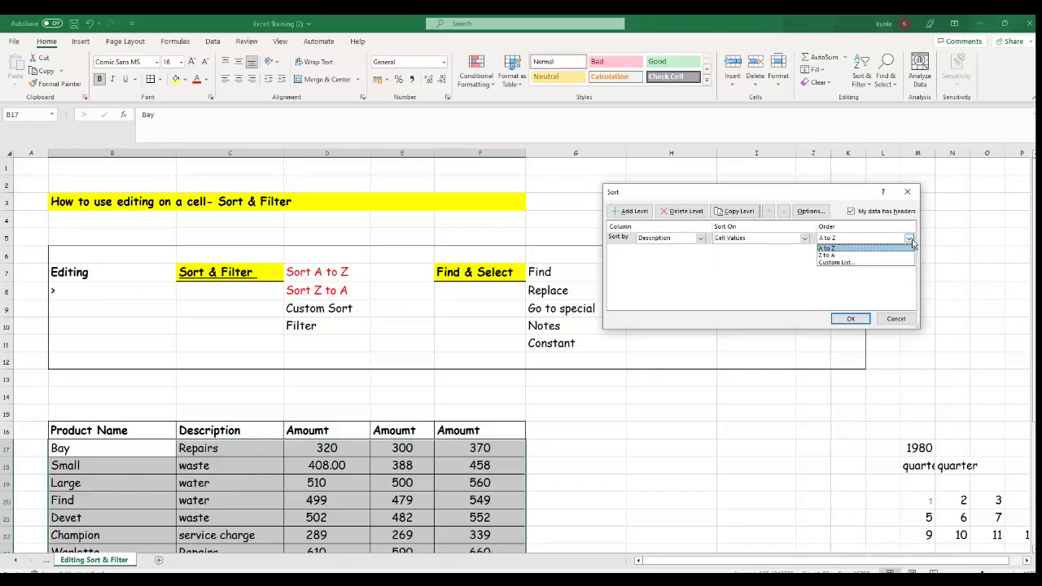
{"action": "left_click", "coordinate": [836, 249]}
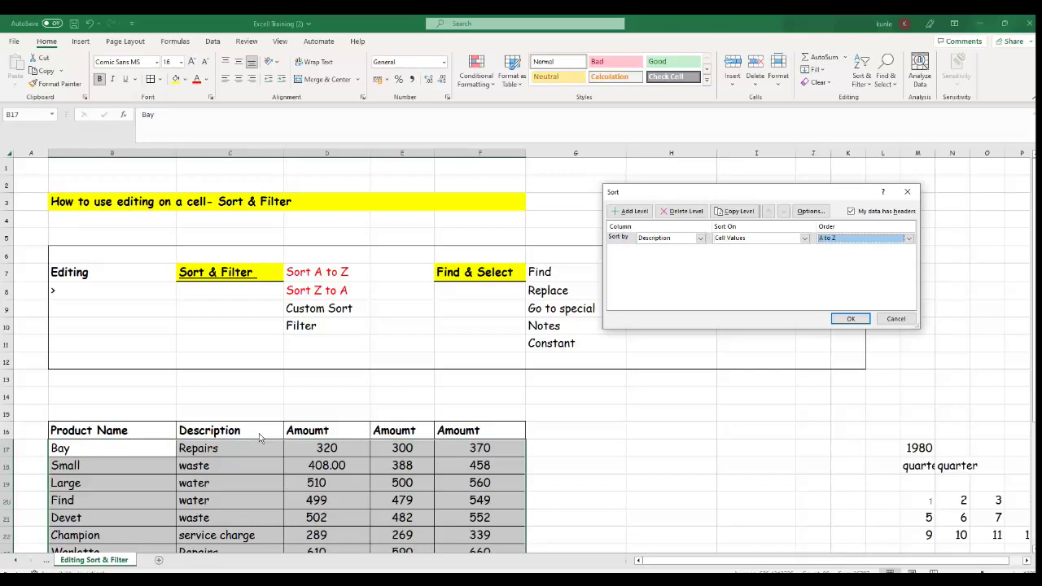
{"action": "left_click", "coordinate": [865, 321]}
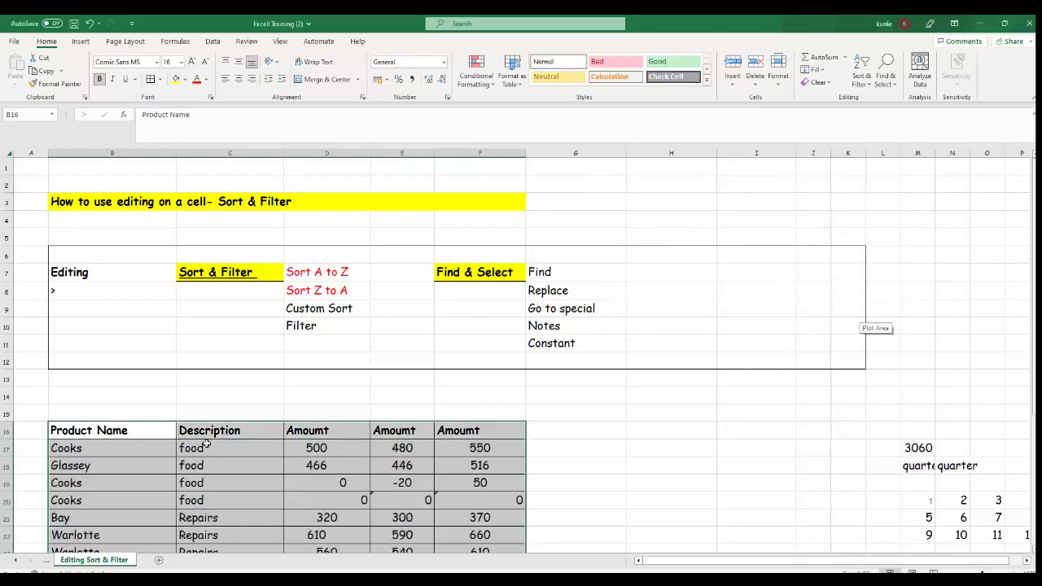
- Review the product rows grouped by description, and undo the custom sort
{"action": "scroll", "coordinate": [224, 451], "scroll_direction": "down", "scroll_amount": 2}
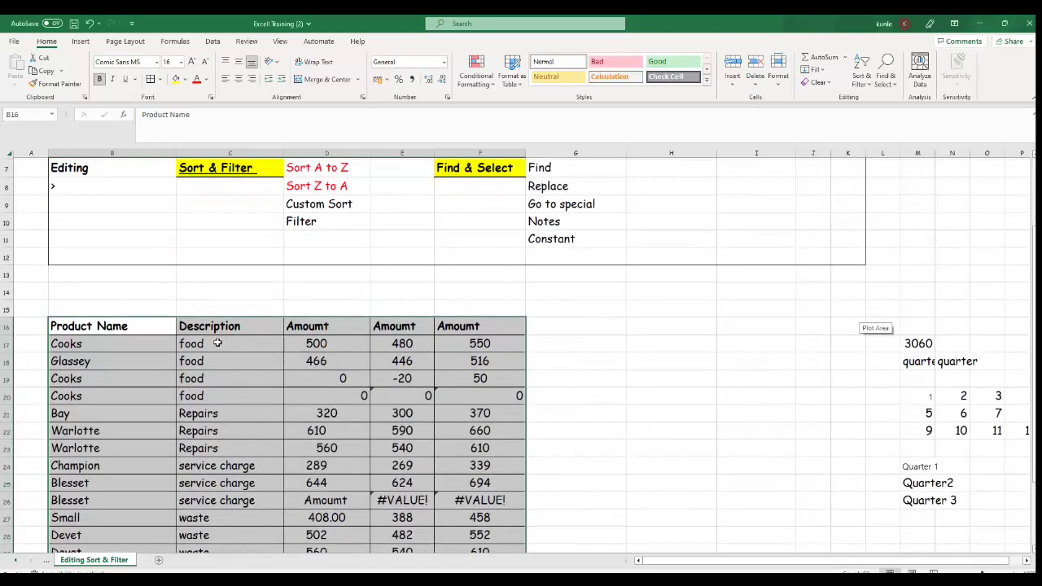
{"action": "scroll", "coordinate": [217, 362], "scroll_direction": "down", "scroll_amount": 2}
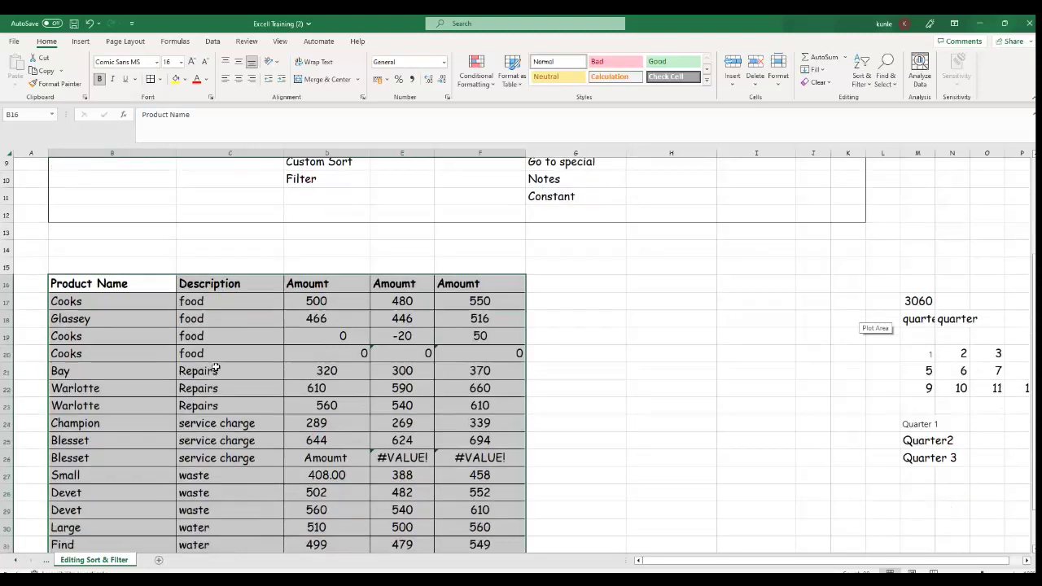
{"action": "scroll", "coordinate": [217, 368], "scroll_direction": "up", "scroll_amount": 2}
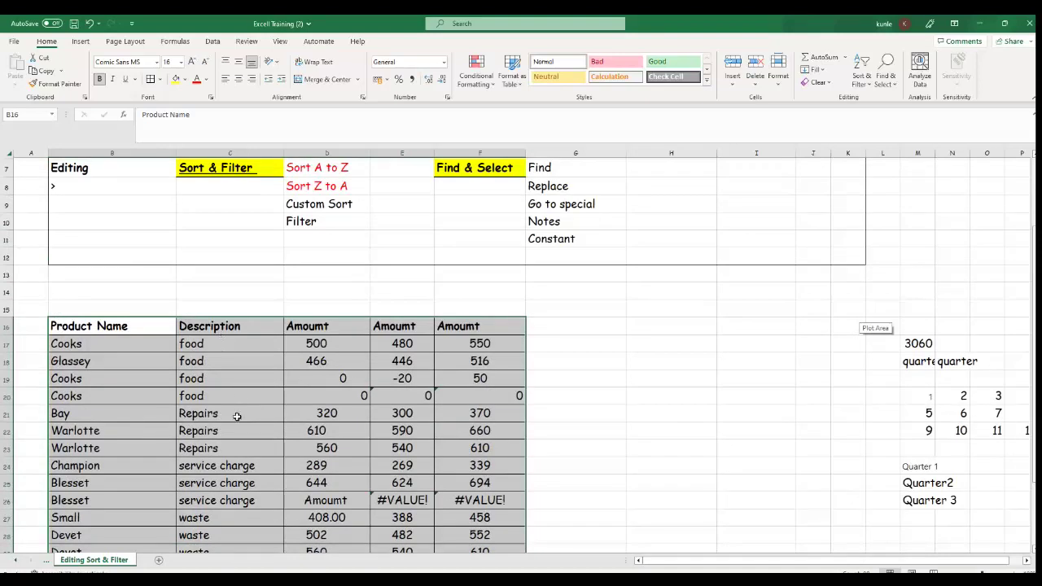
{"action": "scroll", "coordinate": [602, 358], "scroll_direction": "up", "scroll_amount": 2}
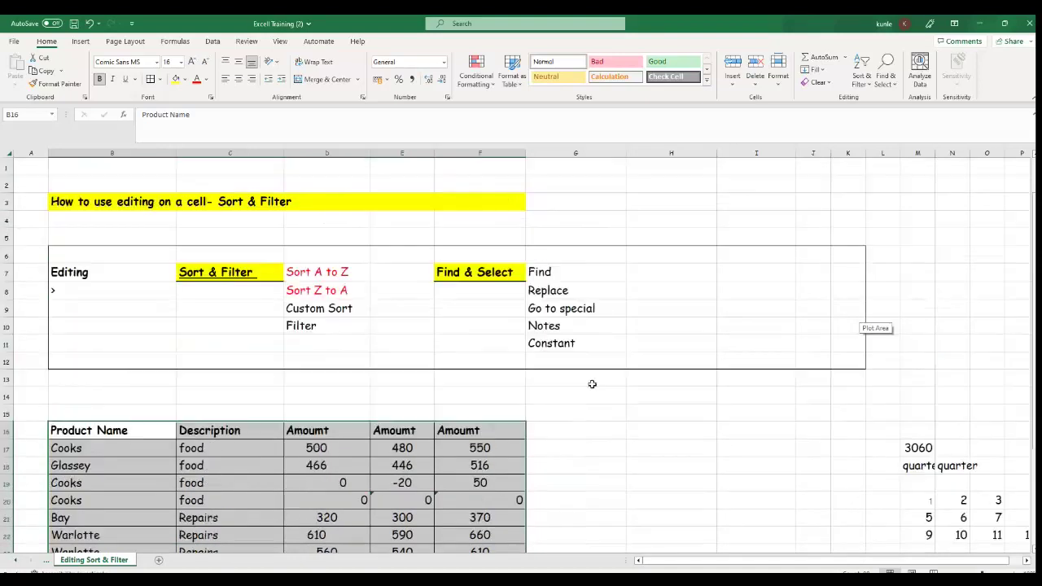
{"action": "left_click", "coordinate": [91, 22]}
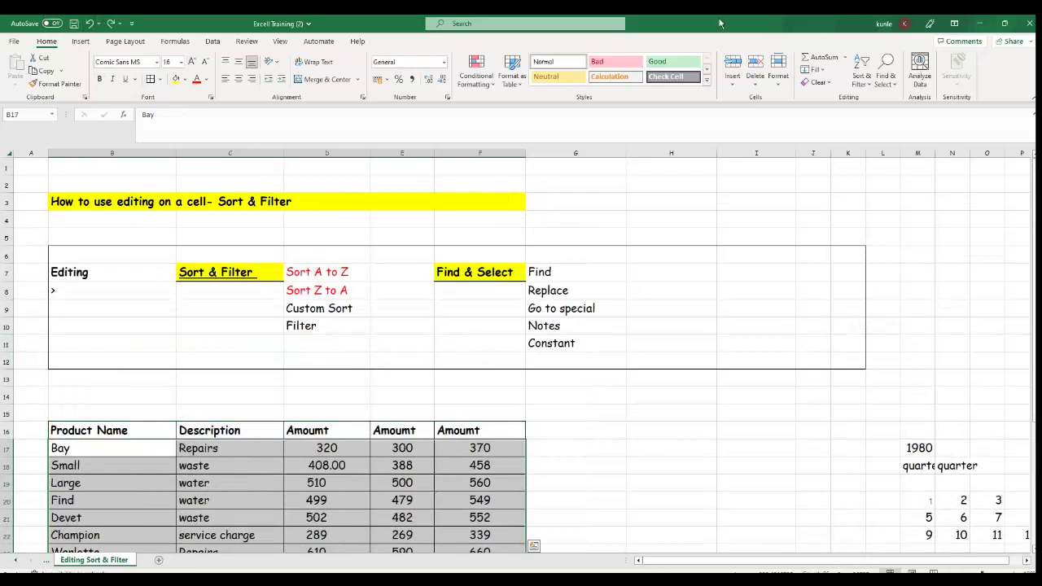
{"action": "left_click", "coordinate": [871, 85]}
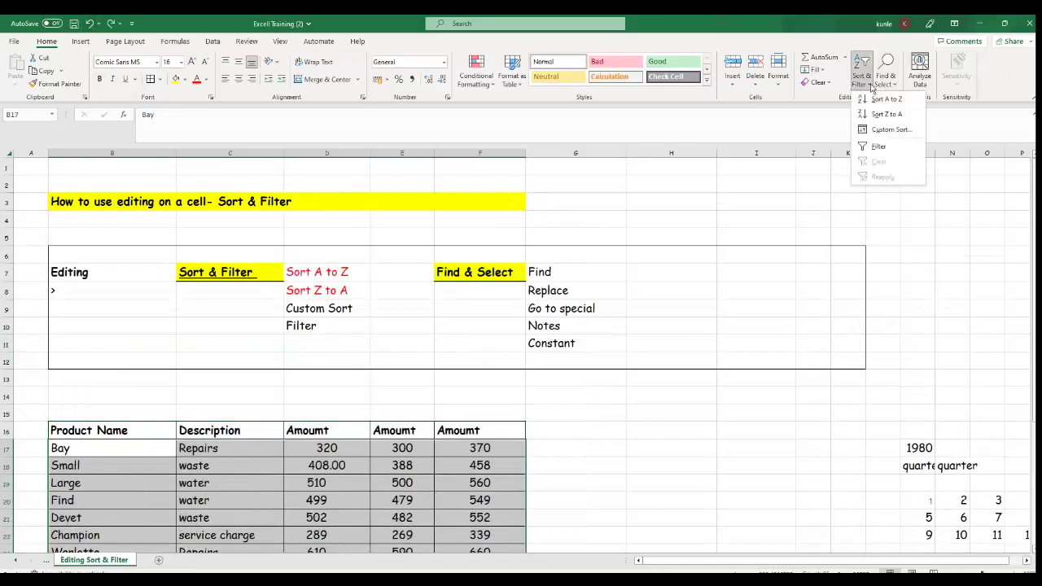
{"action": "left_click", "coordinate": [898, 129]}
{"action": "left_click", "coordinate": [701, 239]}
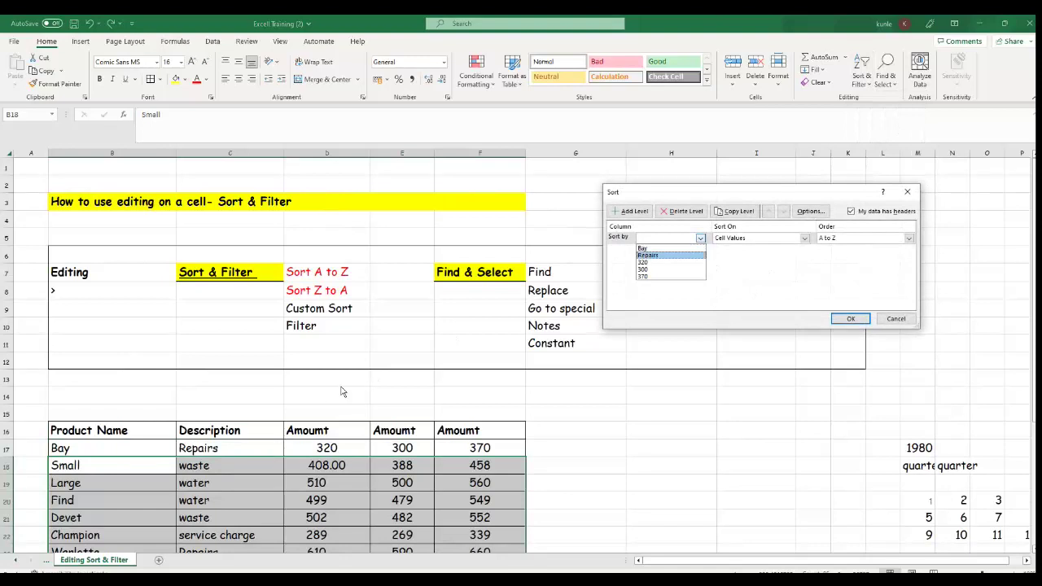
{"action": "left_click", "coordinate": [223, 449]}
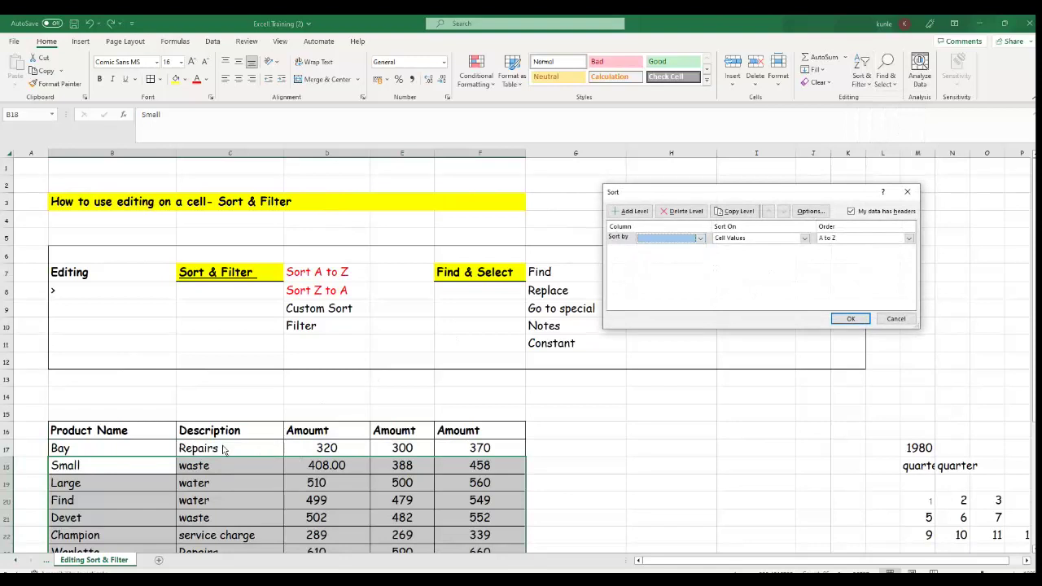
{"action": "left_click", "coordinate": [907, 191]}
- Custom sort the product table, including its header row, by Product Name on Cell Values in Z to A order
{"action": "left_click_drag", "start_coordinate": [87, 432], "coordinate": [509, 511]}
{"action": "scroll", "coordinate": [822, 391], "scroll_direction": "up", "scroll_amount": 4}
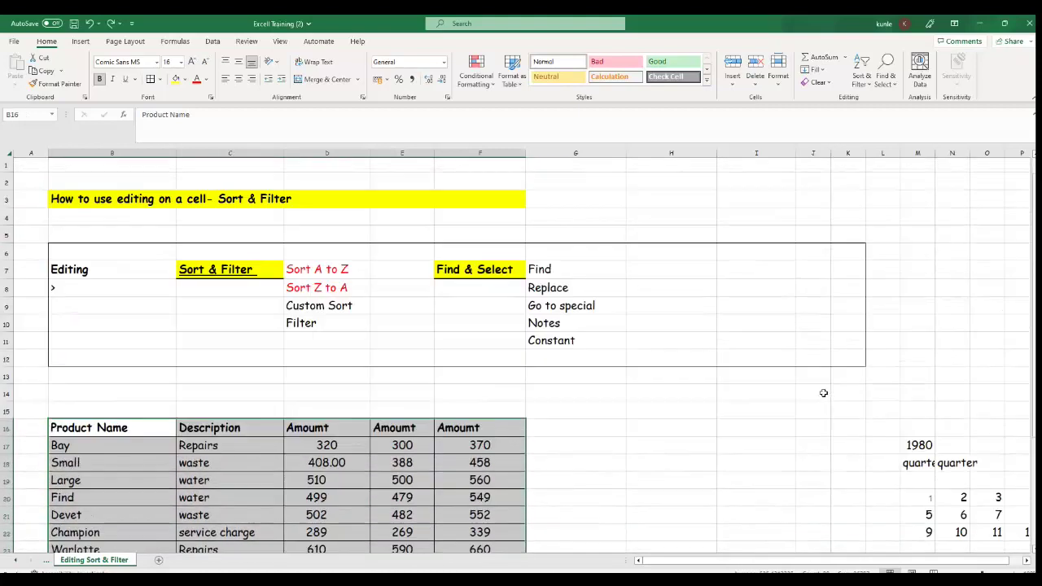
{"action": "left_click", "coordinate": [863, 80]}
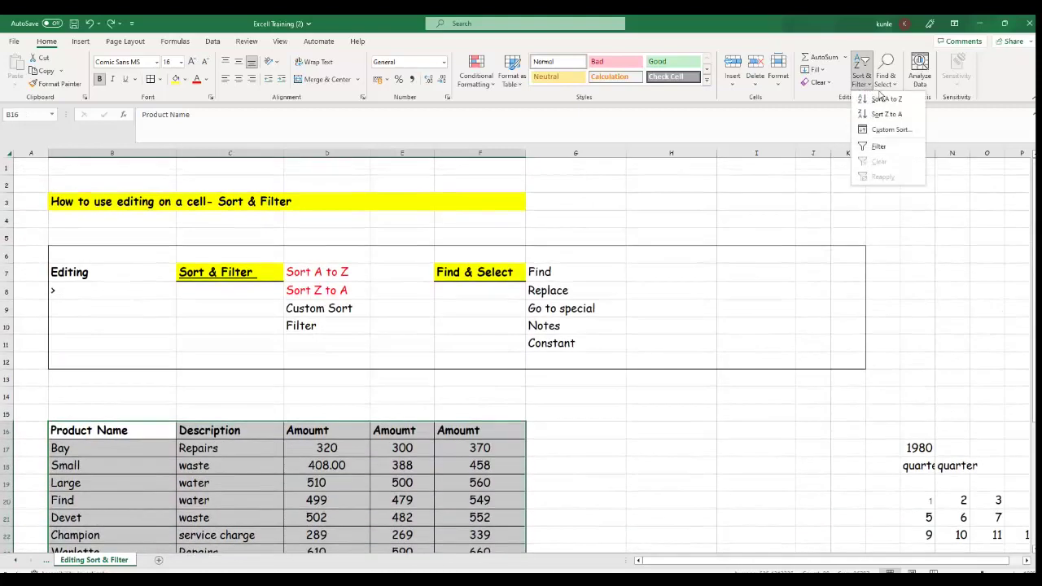
{"action": "left_click", "coordinate": [892, 130]}
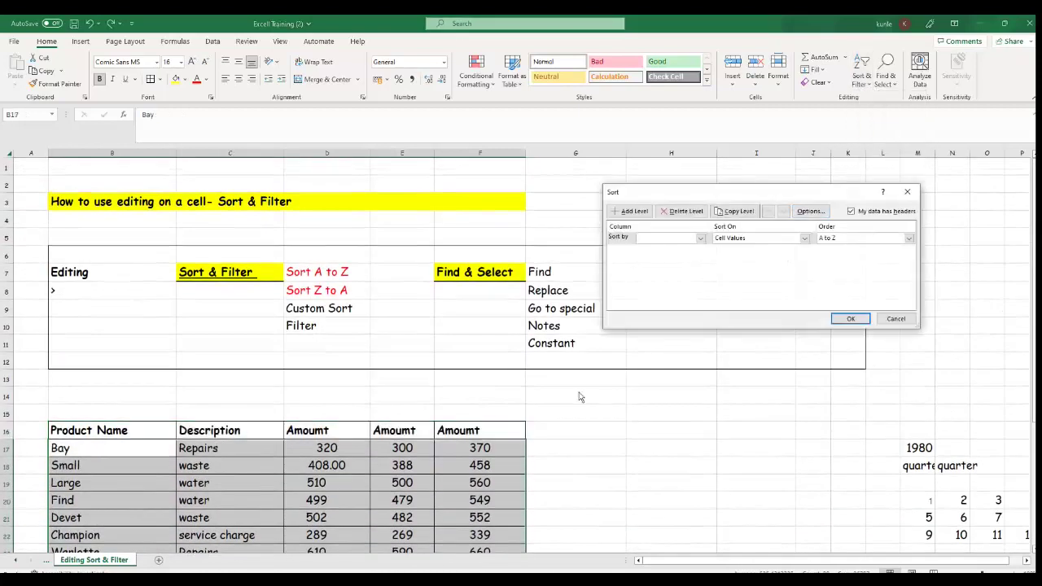
{"action": "left_click", "coordinate": [701, 237]}
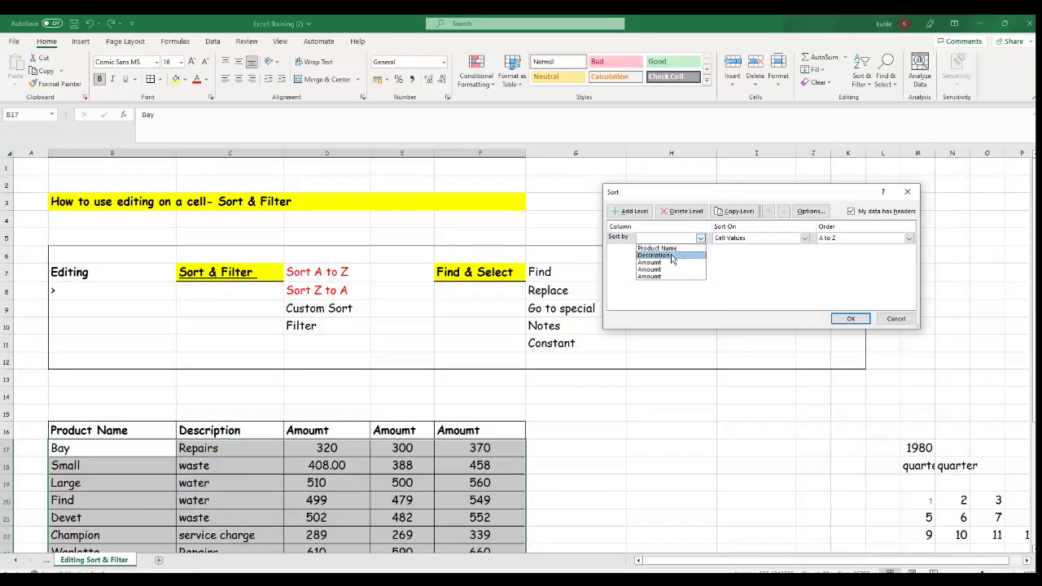
{"action": "left_click", "coordinate": [671, 255]}
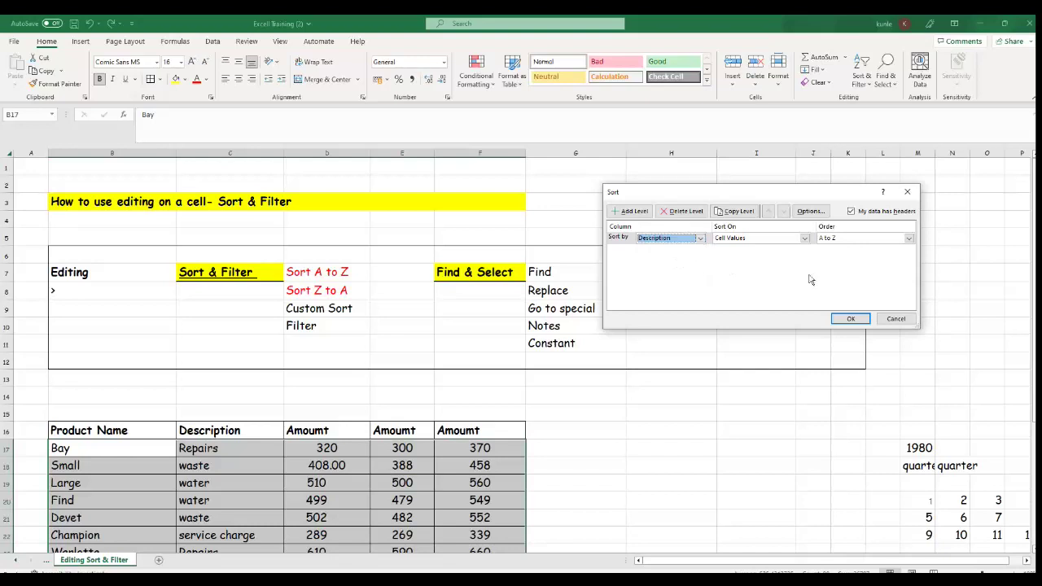
{"action": "left_click", "coordinate": [700, 237]}
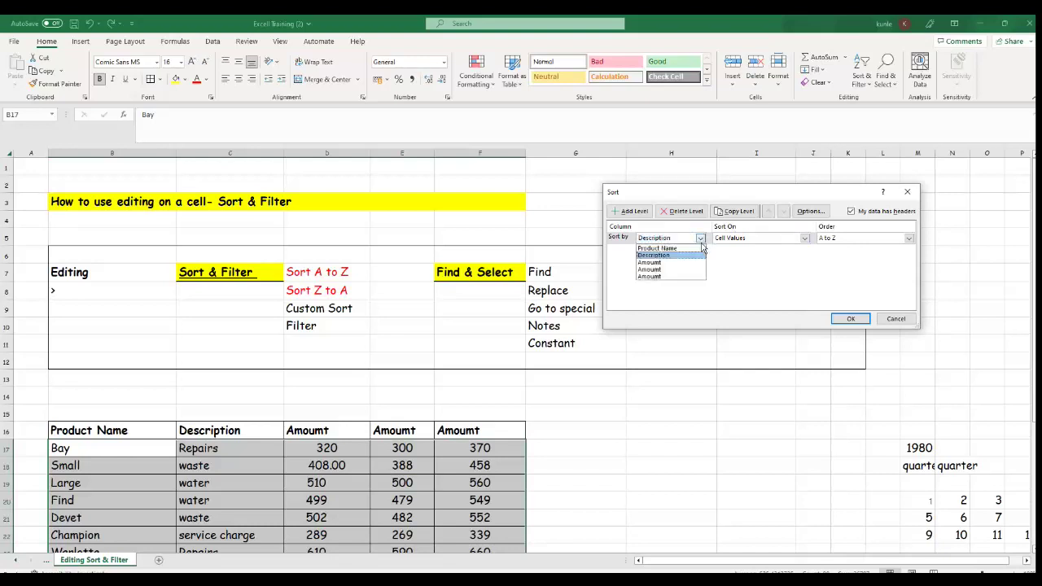
{"action": "left_click", "coordinate": [703, 247]}
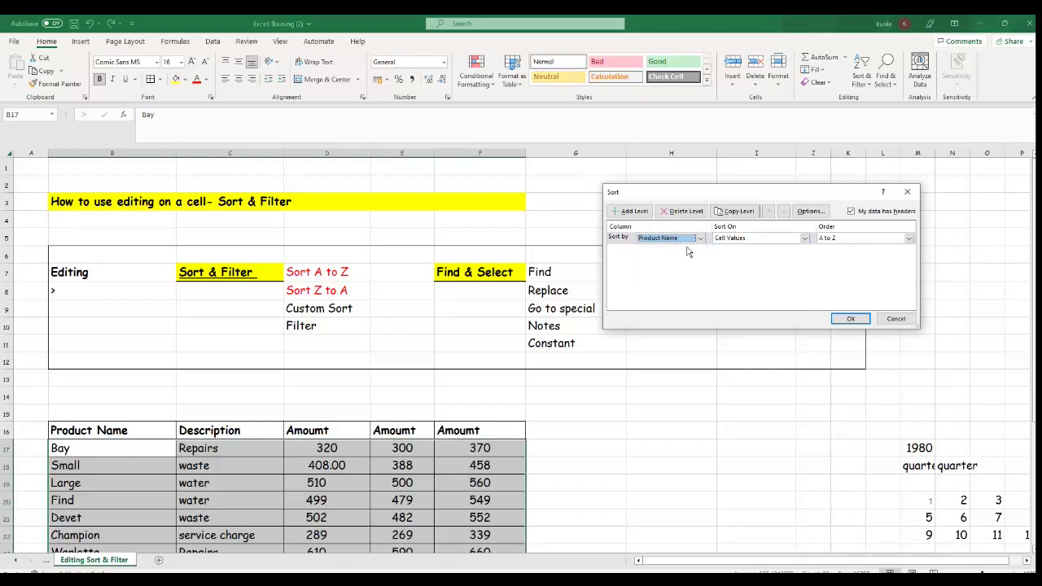
{"action": "left_click", "coordinate": [916, 240]}
{"action": "left_click", "coordinate": [850, 258]}
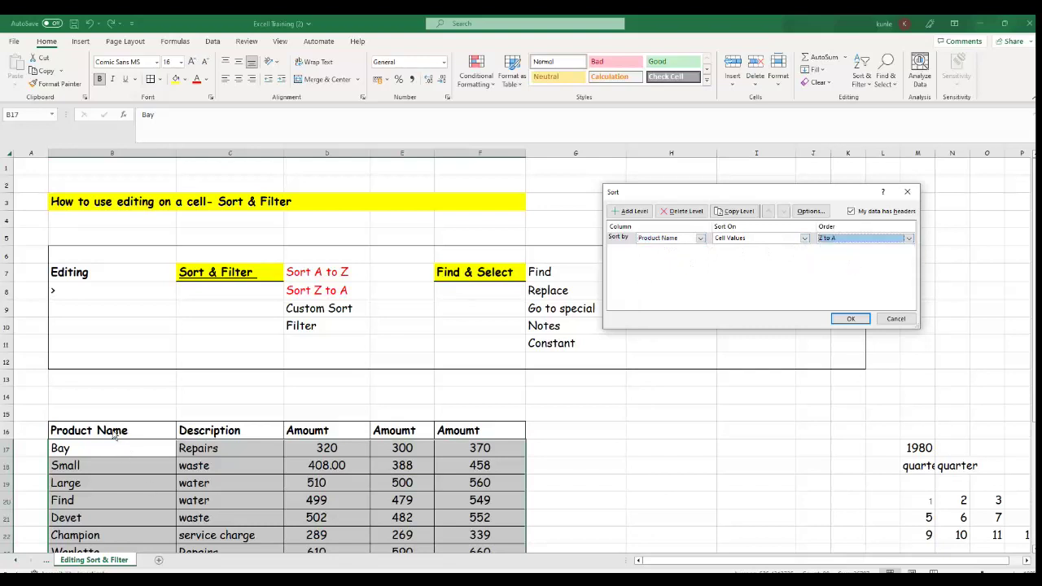
{"action": "left_click", "coordinate": [850, 319]}
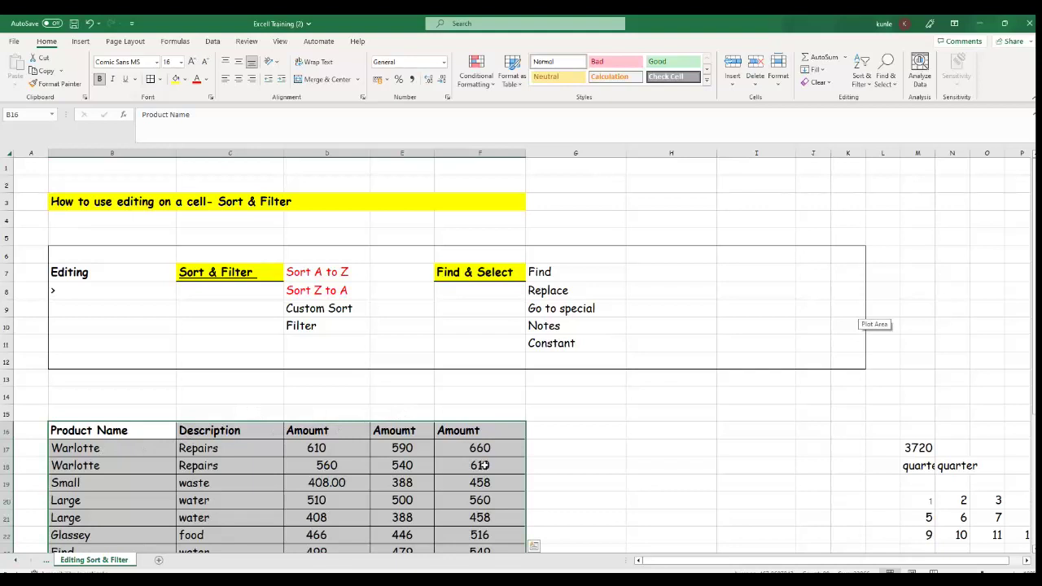
- Review the product rows sorted by name and undo that custom sort
{"action": "scroll", "coordinate": [407, 465], "scroll_direction": "down", "scroll_amount": 2}
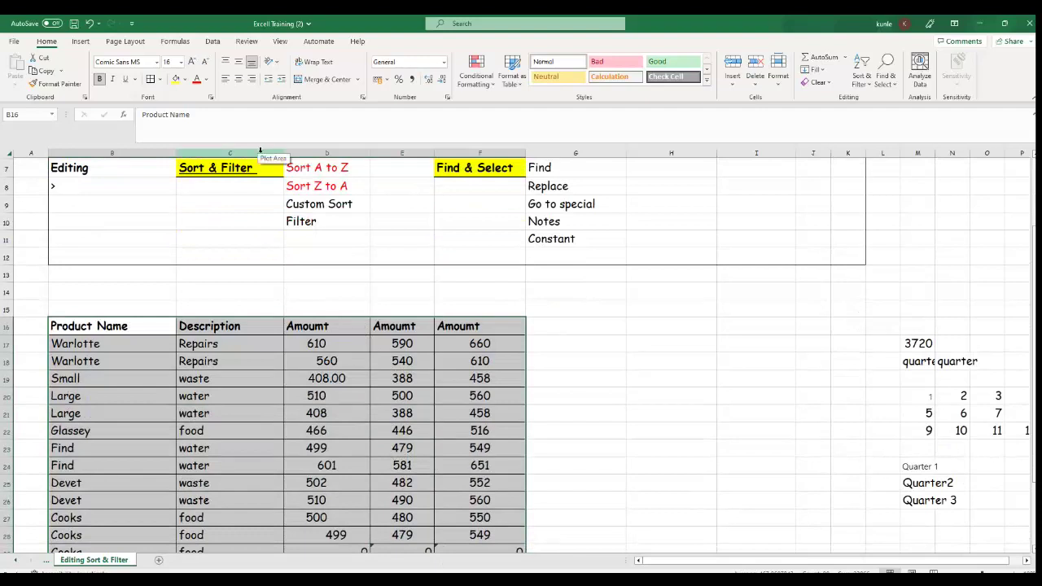
{"action": "left_click", "coordinate": [90, 23]}
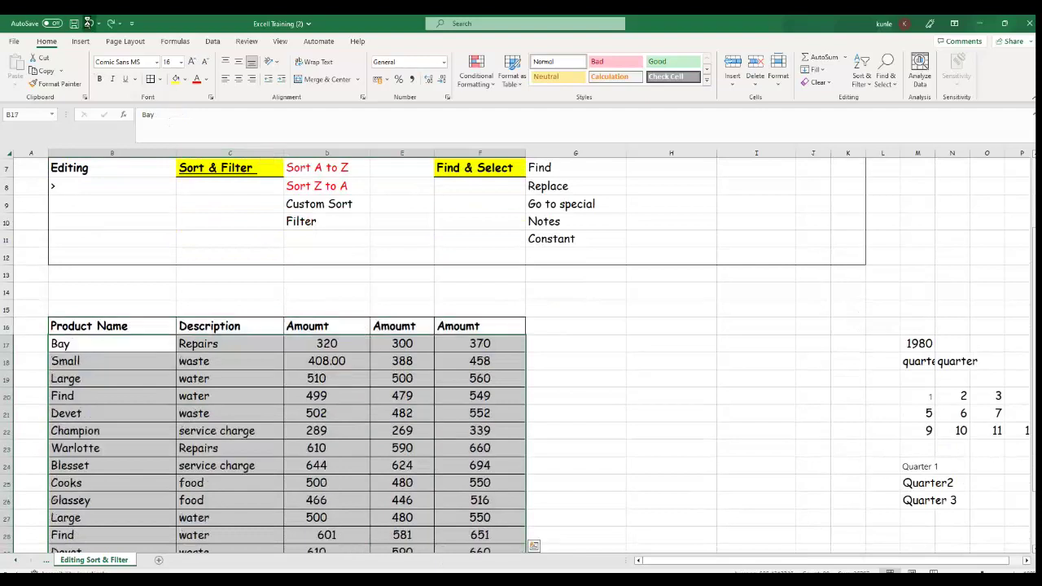
- Rename the three Amount headers in D16, E16 and F16 as Amount 1, Amount 2 and Amount 3
{"action": "left_click_drag", "start_coordinate": [314, 358], "coordinate": [325, 327]}
{"action": "left_click", "coordinate": [325, 326]}
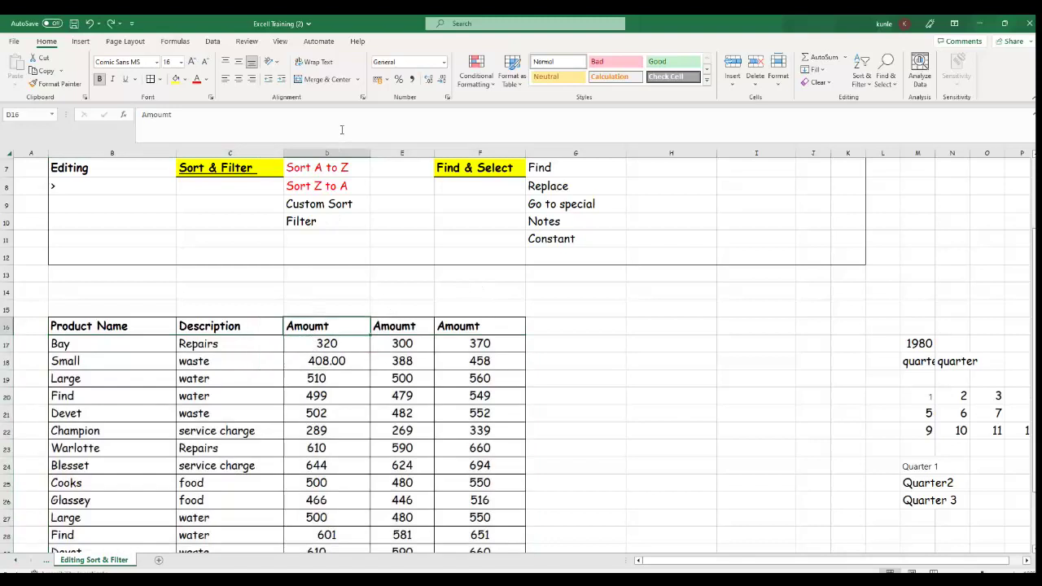
{"action": "left_click", "coordinate": [341, 129]}
{"action": "type", "text": "1"}
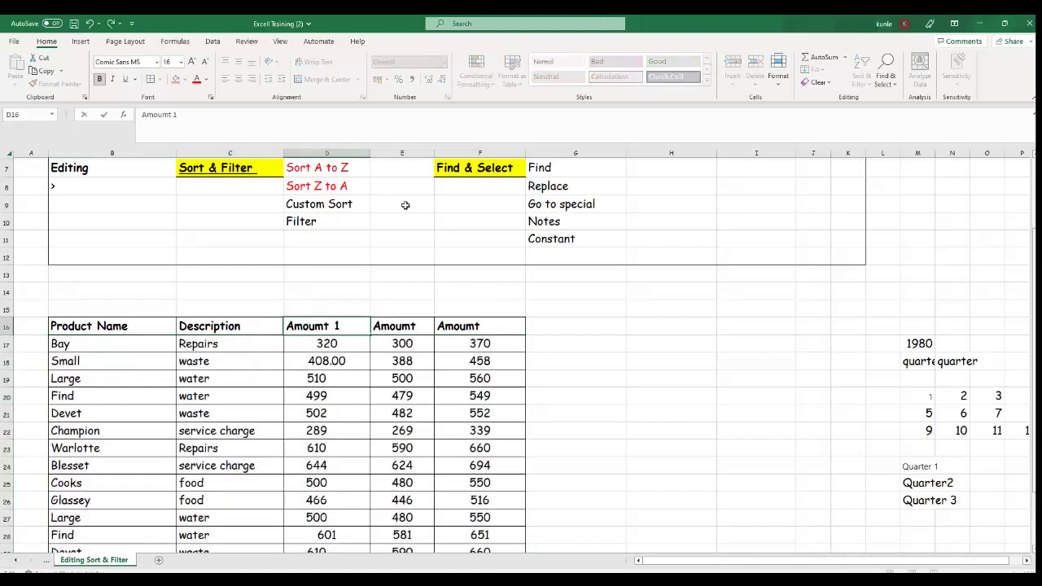
{"action": "left_click", "coordinate": [405, 328]}
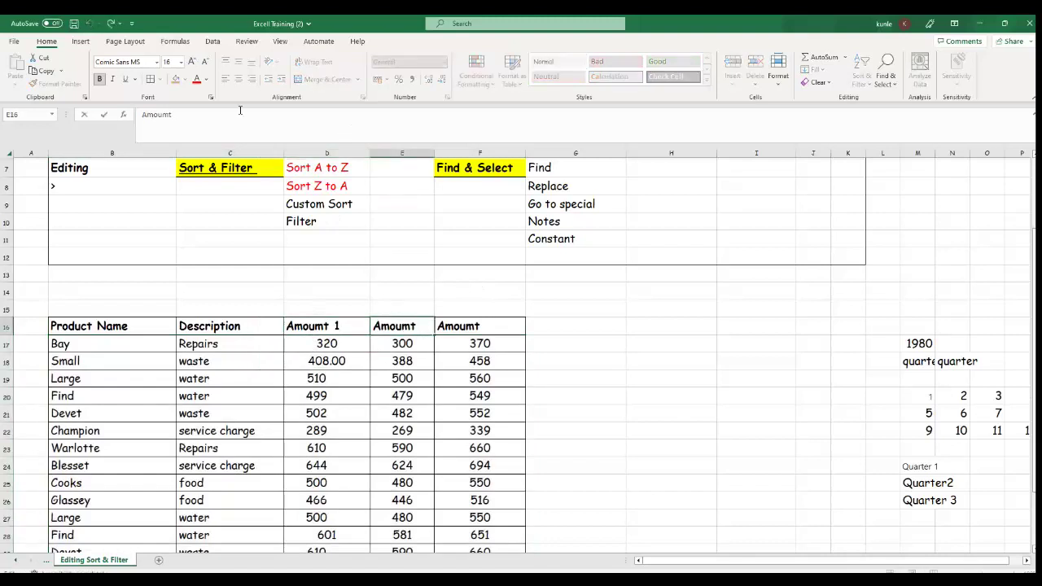
{"action": "type", "text": "2"}
{"action": "left_click", "coordinate": [521, 274]}
{"action": "left_click", "coordinate": [508, 326]}
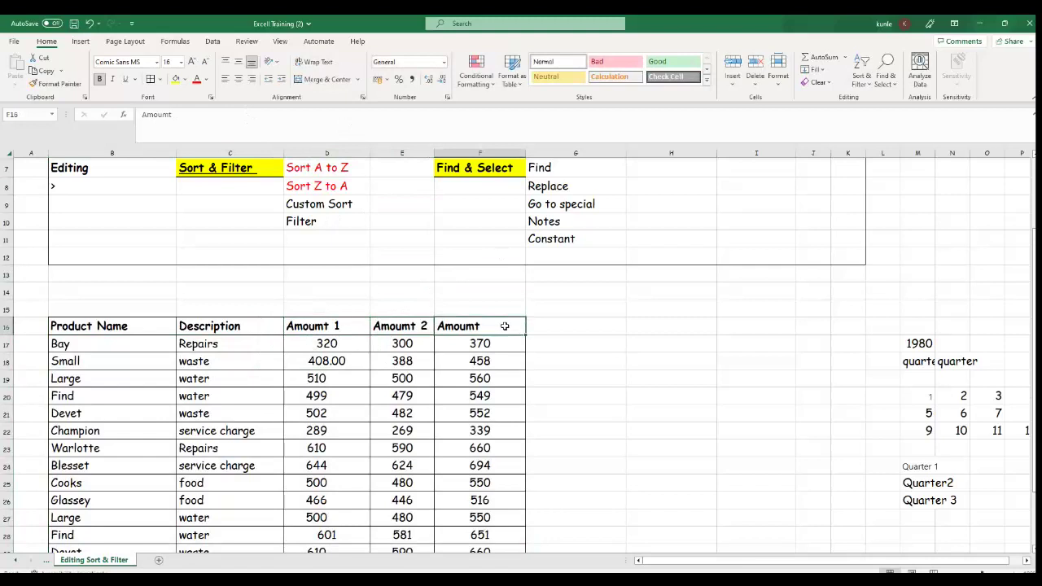
{"action": "left_click", "coordinate": [296, 141]}
{"action": "type", "text": "3"}
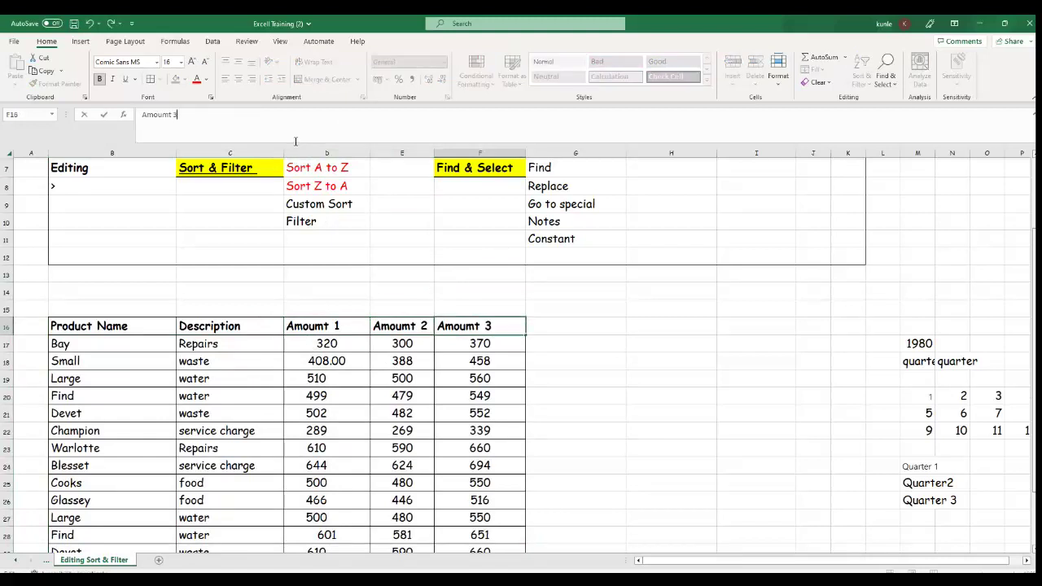
{"action": "left_click", "coordinate": [440, 292]}
- Fill the product table's header row B16:F16 with light gray
{"action": "left_click", "coordinate": [342, 329]}
{"action": "left_click_drag", "start_coordinate": [70, 329], "coordinate": [491, 333]}
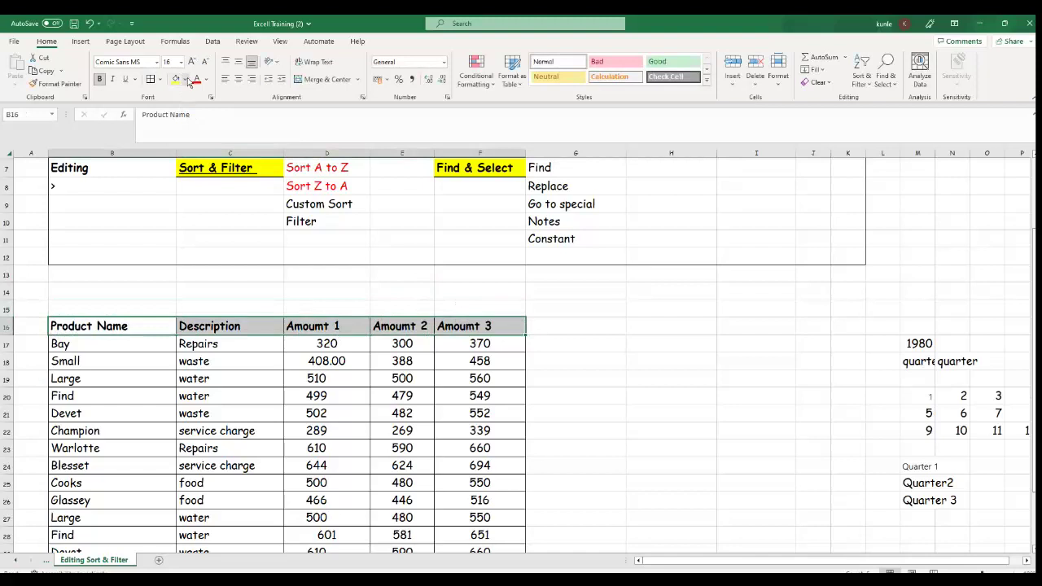
{"action": "left_click", "coordinate": [185, 79]}
{"action": "left_click", "coordinate": [194, 120]}
{"action": "left_click", "coordinate": [186, 79]}
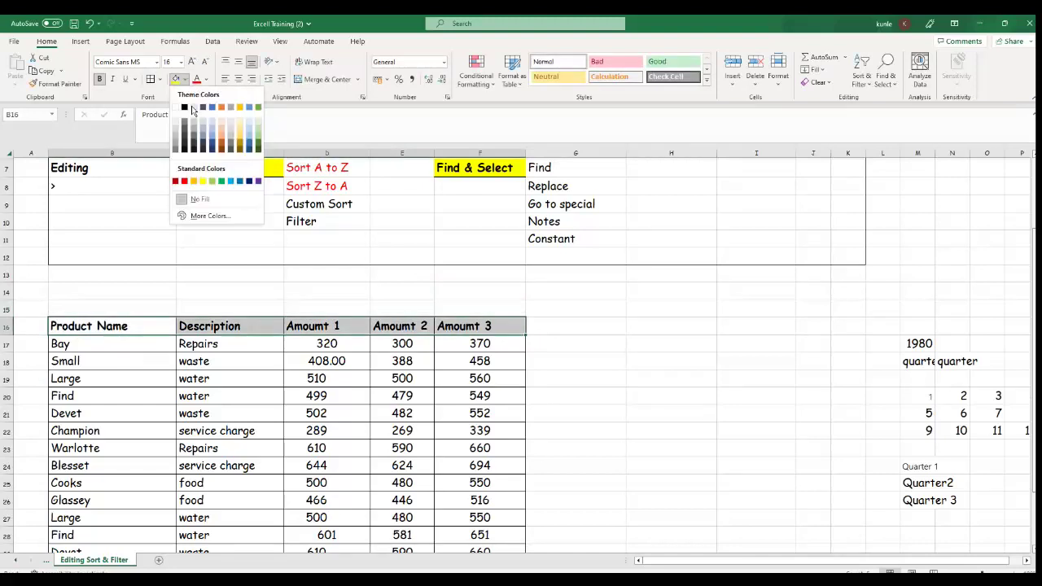
{"action": "key", "text": "Escape"}
{"action": "left_click", "coordinate": [533, 342]}
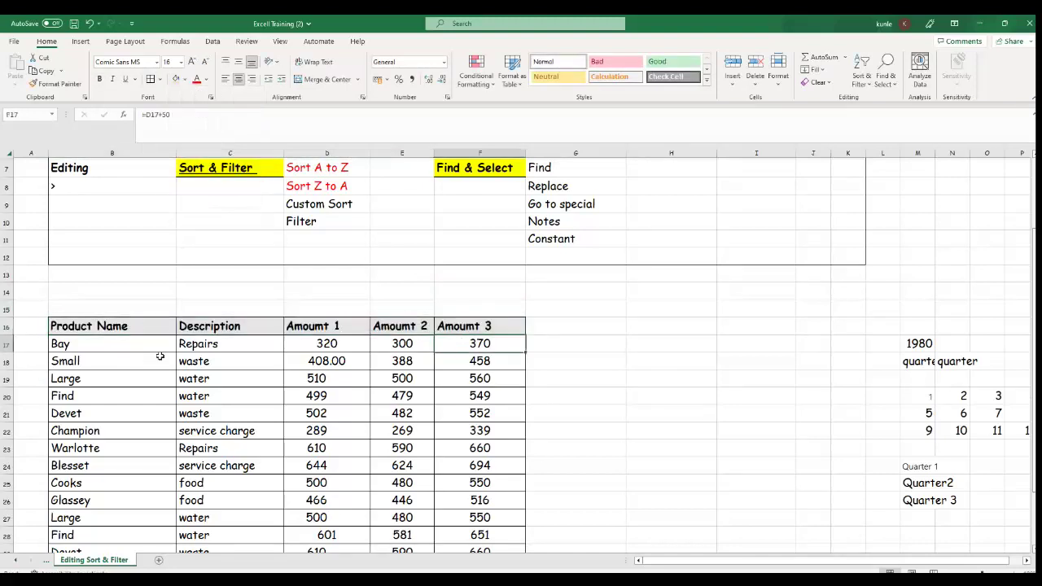
- Custom sort the product table, including its header row, by Amount 1 on Cell Values from Smallest to Largest
{"action": "left_click_drag", "start_coordinate": [84, 331], "coordinate": [473, 512]}
{"action": "scroll", "coordinate": [473, 512], "scroll_direction": "up", "scroll_amount": 3}
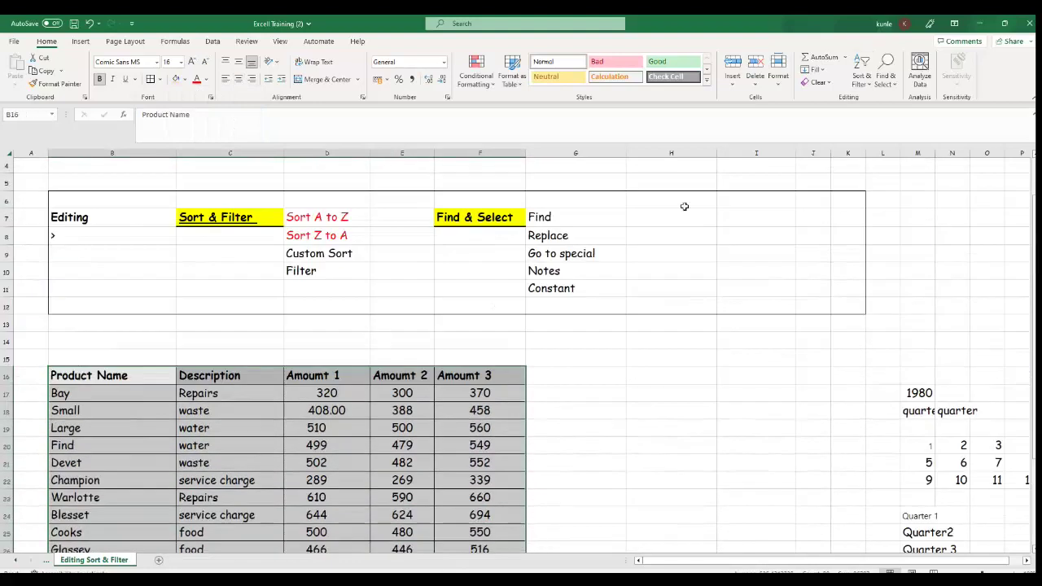
{"action": "left_click", "coordinate": [872, 85]}
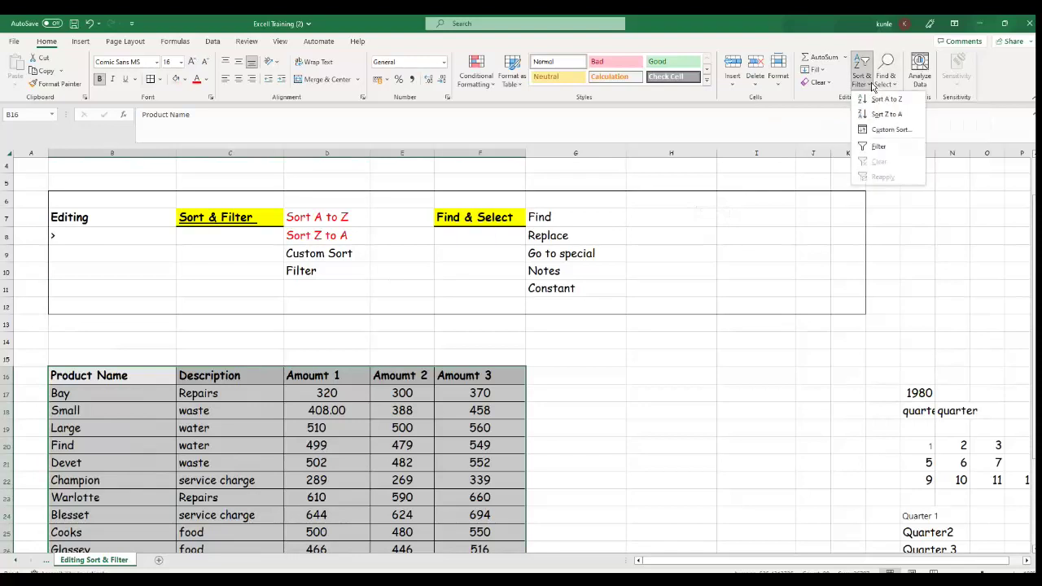
{"action": "left_click", "coordinate": [883, 130]}
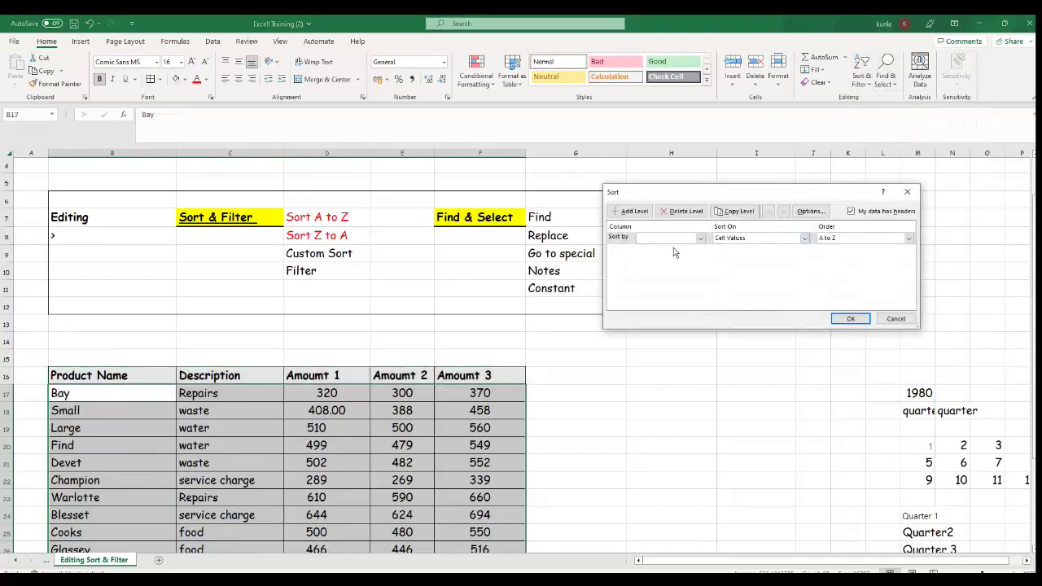
{"action": "left_click", "coordinate": [700, 238]}
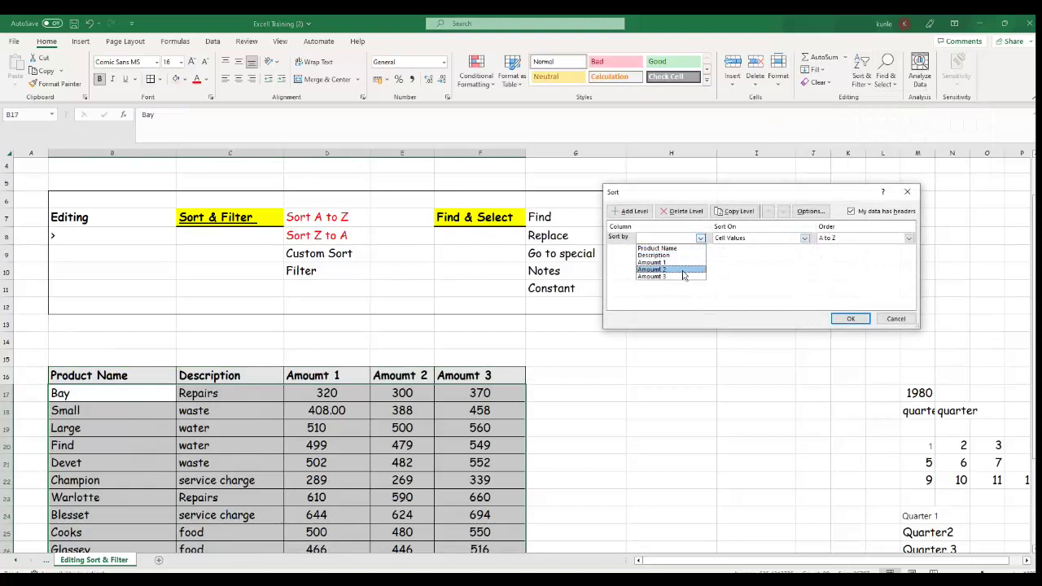
{"action": "left_click", "coordinate": [679, 262]}
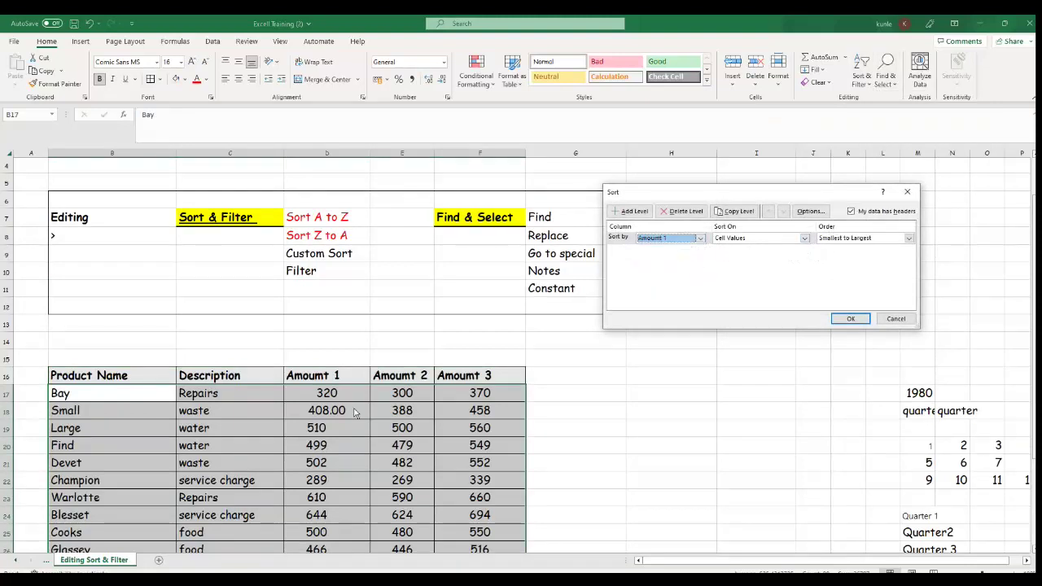
{"action": "left_click", "coordinate": [909, 239]}
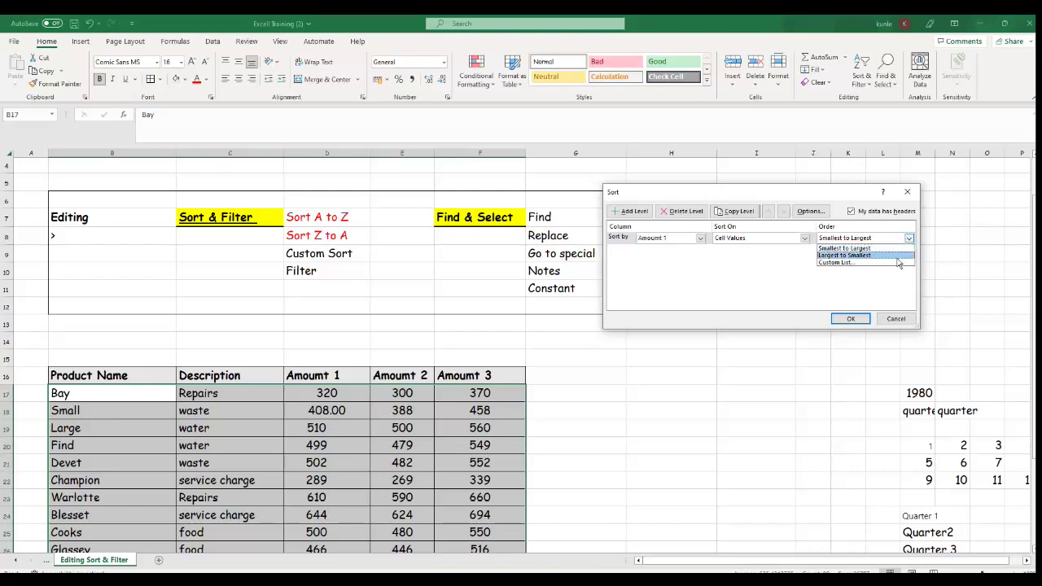
{"action": "left_click", "coordinate": [856, 251]}
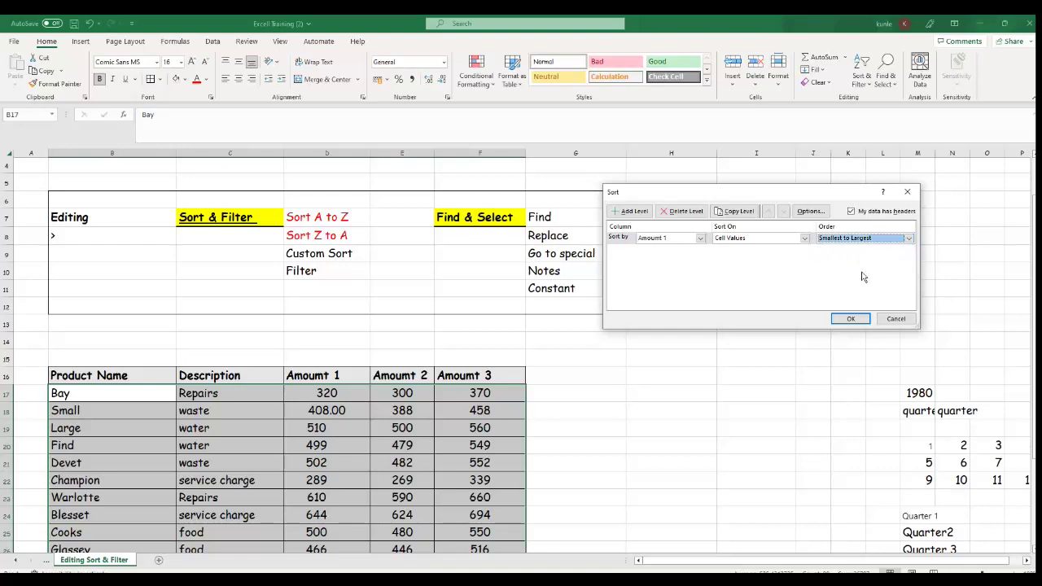
{"action": "left_click", "coordinate": [860, 319]}
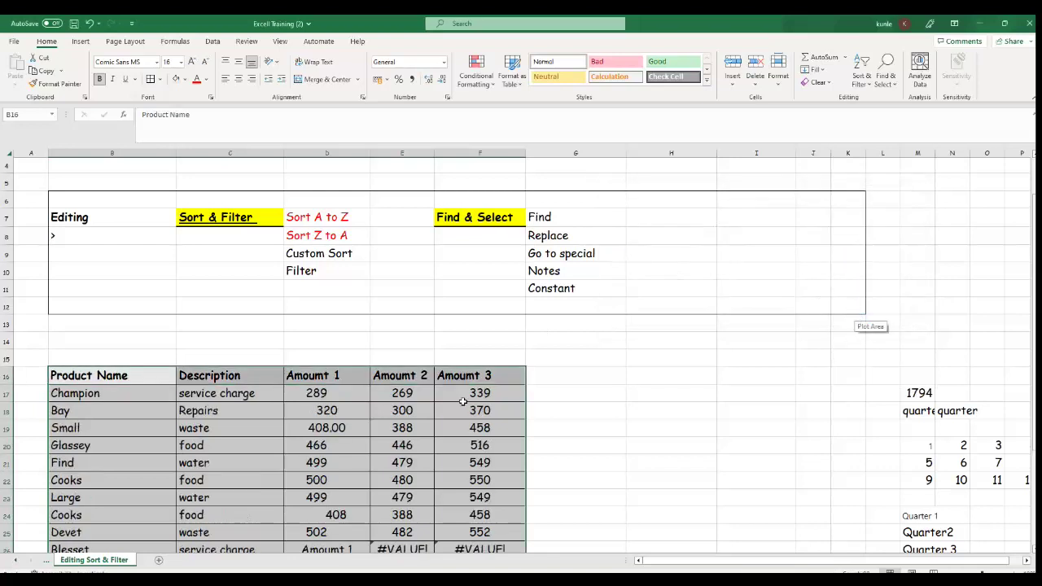
- Review the product rows ordered by Amount 1 and undo that custom sort
{"action": "scroll", "coordinate": [534, 547], "scroll_direction": "down", "scroll_amount": 2}
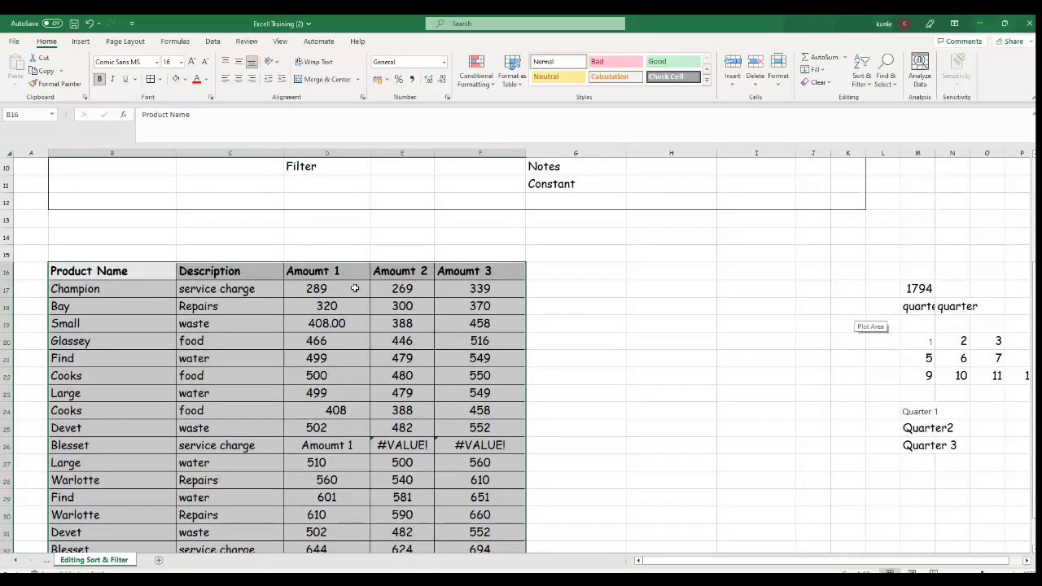
{"action": "scroll", "coordinate": [488, 313], "scroll_direction": "up", "scroll_amount": 2}
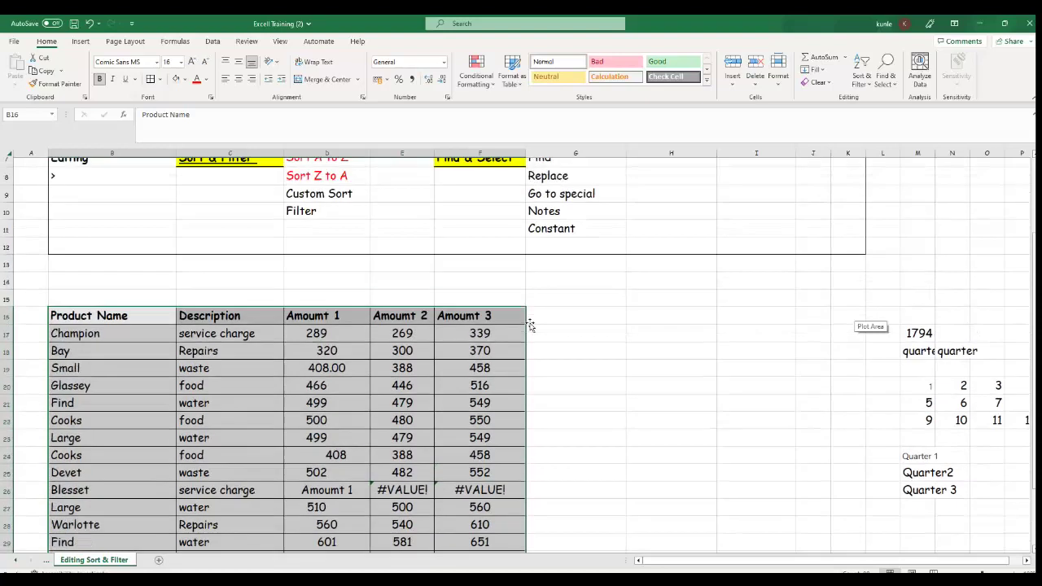
{"action": "scroll", "coordinate": [530, 326], "scroll_direction": "down", "scroll_amount": 3}
{"action": "scroll", "coordinate": [530, 326], "scroll_direction": "up", "scroll_amount": 3}
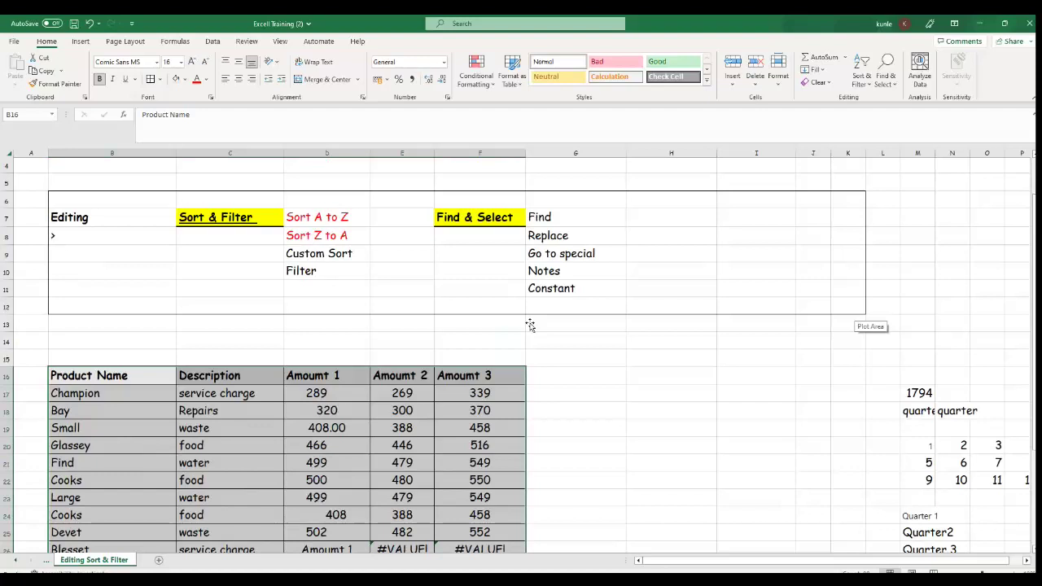
{"action": "left_click", "coordinate": [329, 253]}
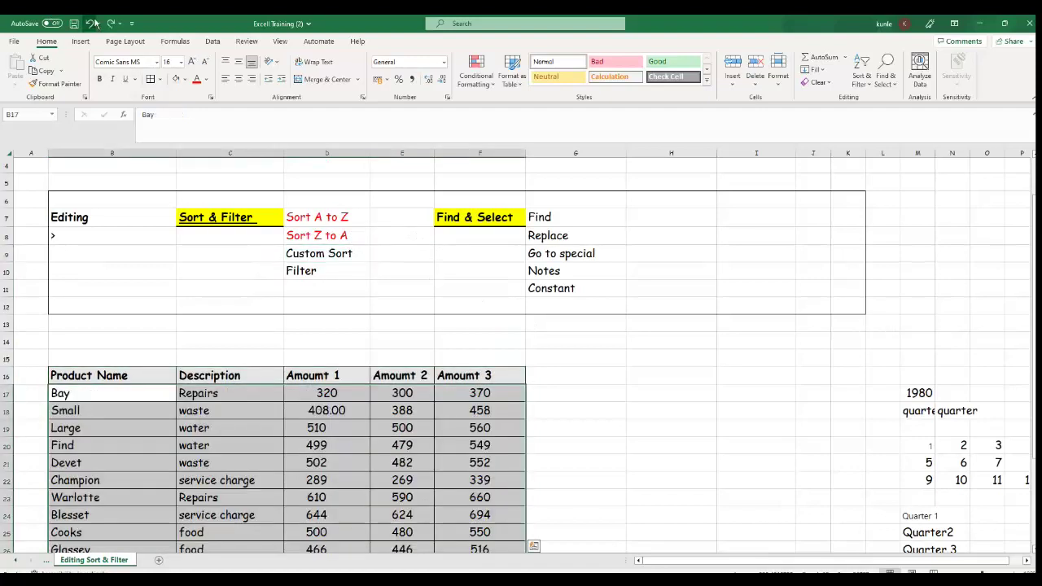
{"action": "key", "text": "ctrl+z"}
- Change the font color of the Custom Sort entry in D9 to red
{"action": "left_click", "coordinate": [314, 250]}
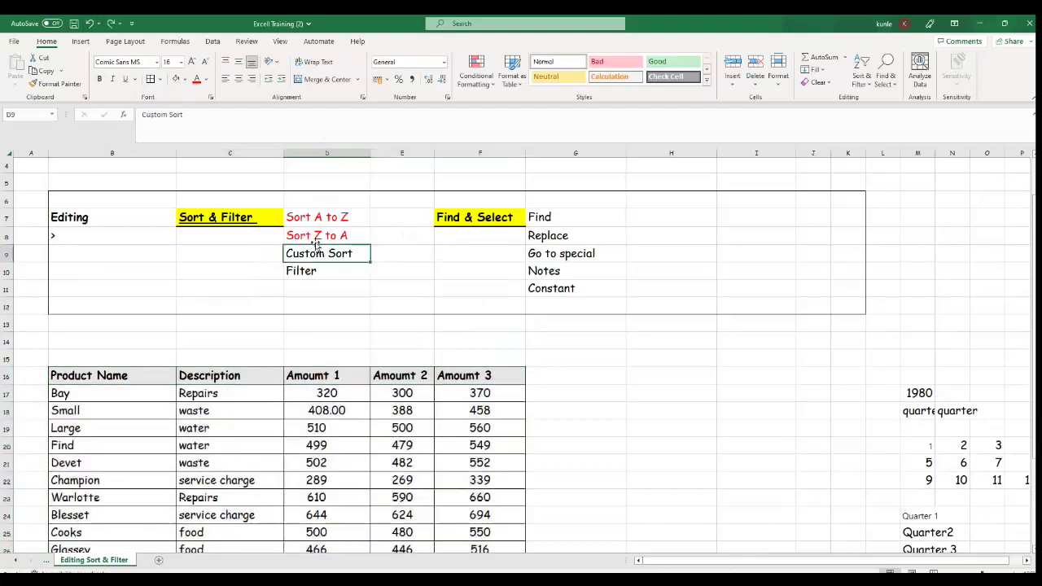
{"action": "left_click", "coordinate": [573, 456]}
{"action": "scroll", "coordinate": [571, 440], "scroll_direction": "down", "scroll_amount": 2}
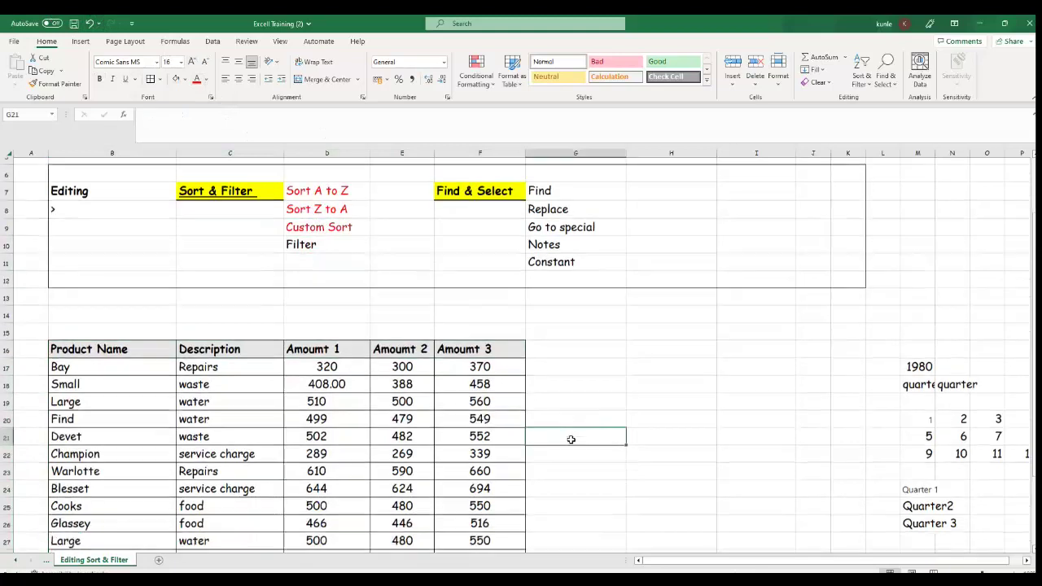
{"action": "scroll", "coordinate": [572, 440], "scroll_direction": "up", "scroll_amount": 2}
{"action": "scroll", "coordinate": [571, 440], "scroll_direction": "down", "scroll_amount": 1}
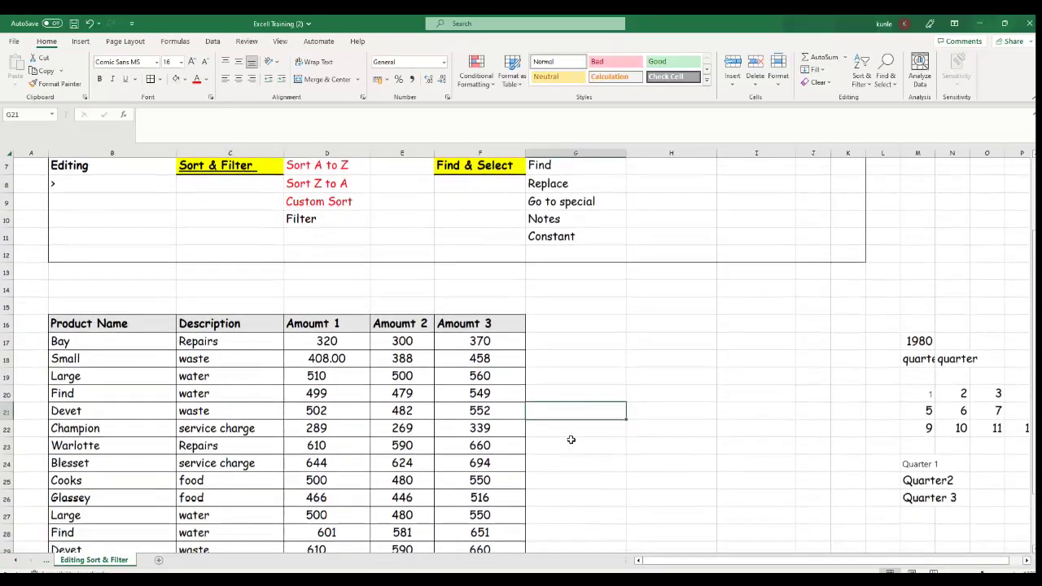
{"action": "left_click", "coordinate": [112, 326]}
{"action": "left_click_drag", "start_coordinate": [112, 326], "coordinate": [506, 553]}
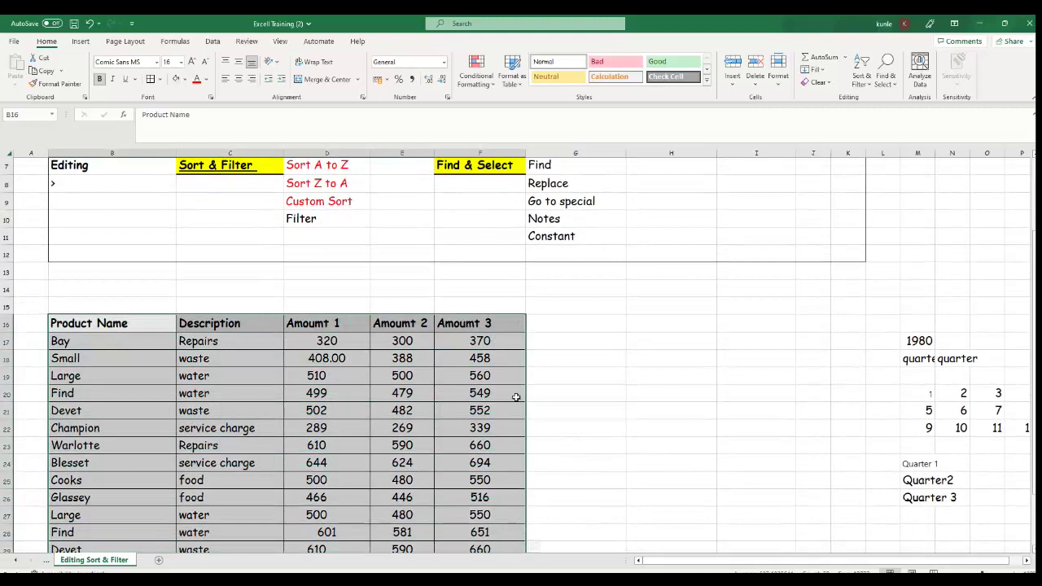
{"action": "scroll", "coordinate": [513, 323], "scroll_direction": "down", "scroll_amount": 3}
{"action": "scroll", "coordinate": [464, 323], "scroll_direction": "up", "scroll_amount": 2}
{"action": "left_click", "coordinate": [464, 324]}
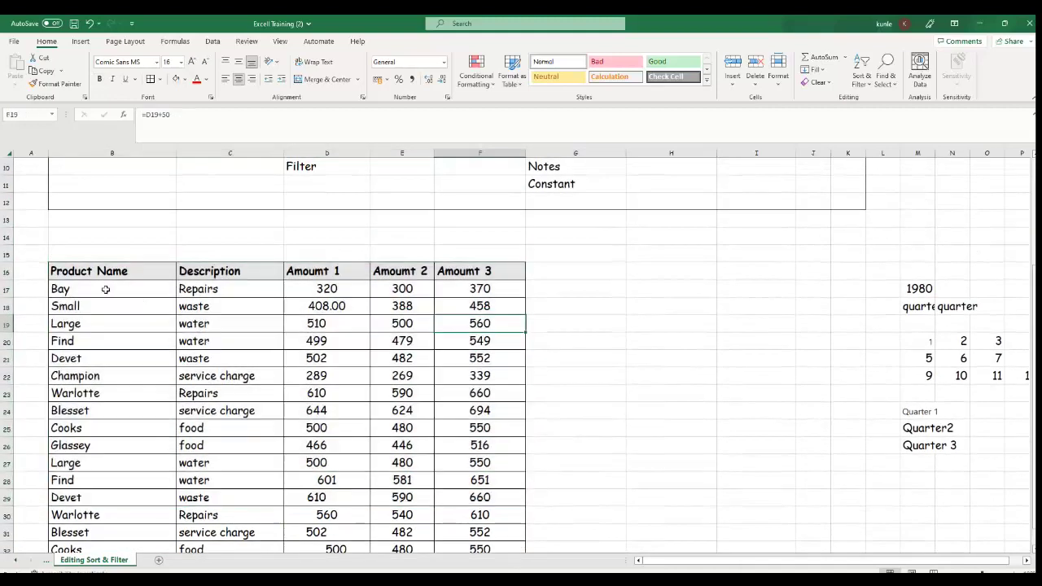
- Filter the whole product table B16:F33, including its headers, by the selected cell's value
{"action": "left_click_drag", "start_coordinate": [105, 275], "coordinate": [495, 517]}
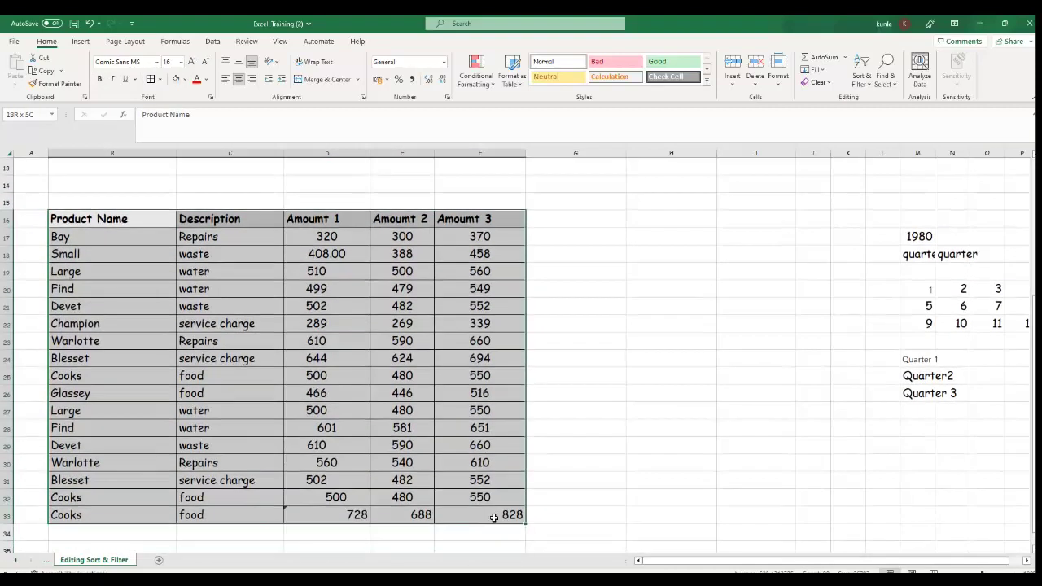
{"action": "scroll", "coordinate": [493, 509], "scroll_direction": "up", "scroll_amount": 3}
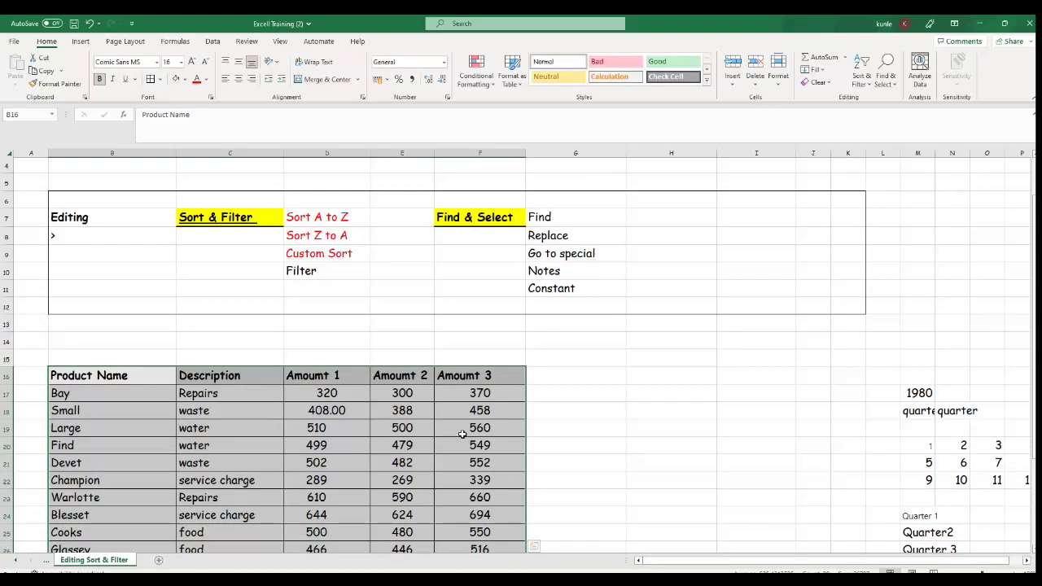
{"action": "right_click", "coordinate": [462, 392]}
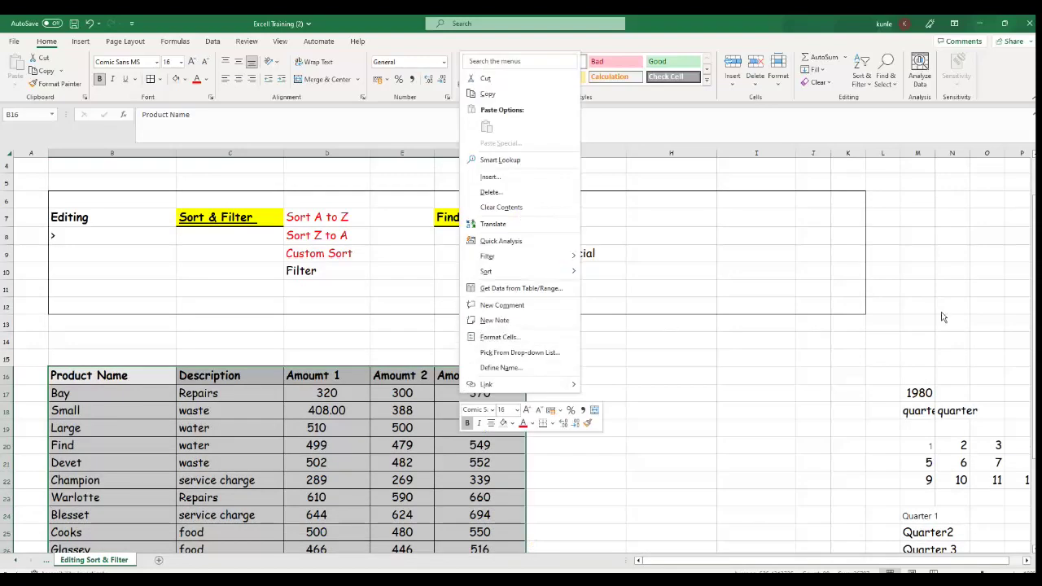
{"action": "mouse_move", "coordinate": [537, 262]}
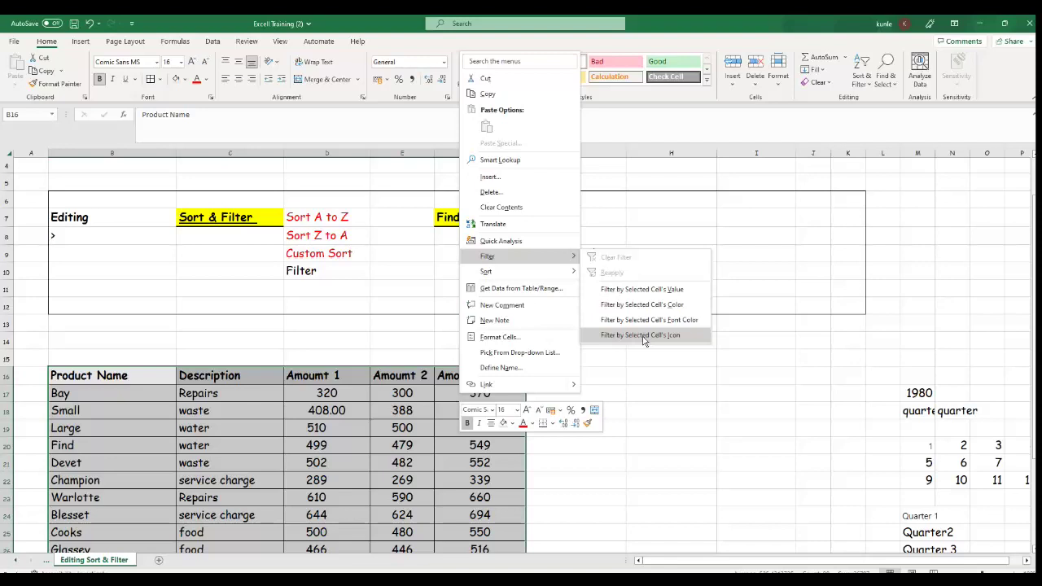
{"action": "left_click", "coordinate": [652, 289]}
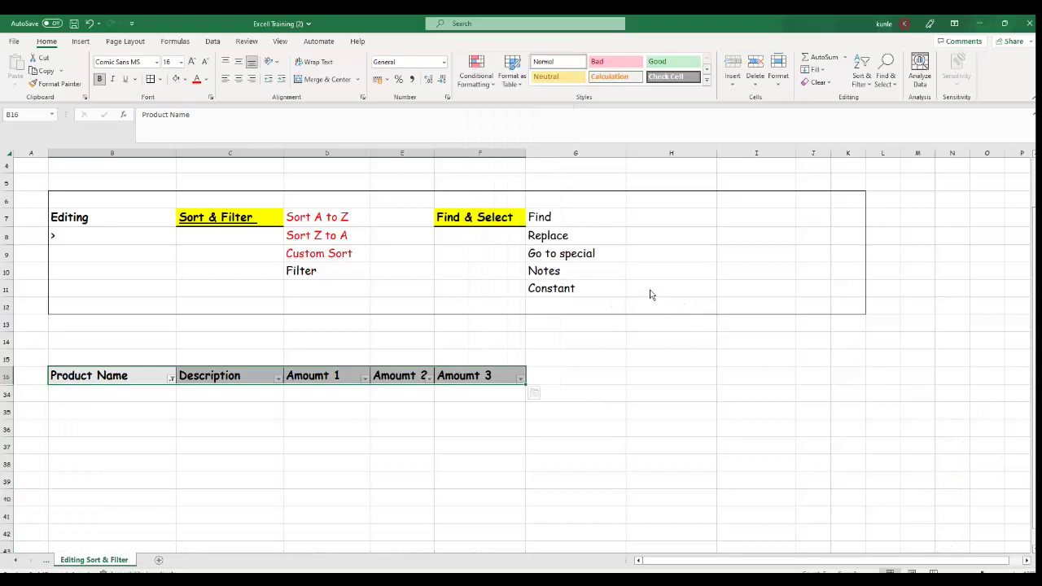
- Filter the Product Name column to show only Bay
{"action": "left_click", "coordinate": [172, 379]}
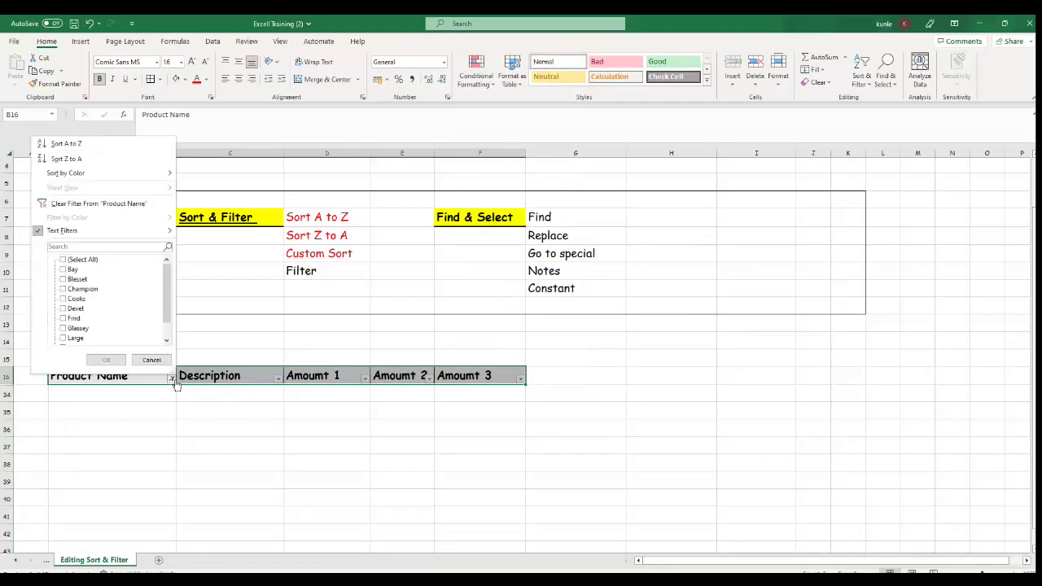
{"action": "left_click", "coordinate": [457, 473]}
{"action": "scroll", "coordinate": [229, 430], "scroll_direction": "up", "scroll_amount": 1}
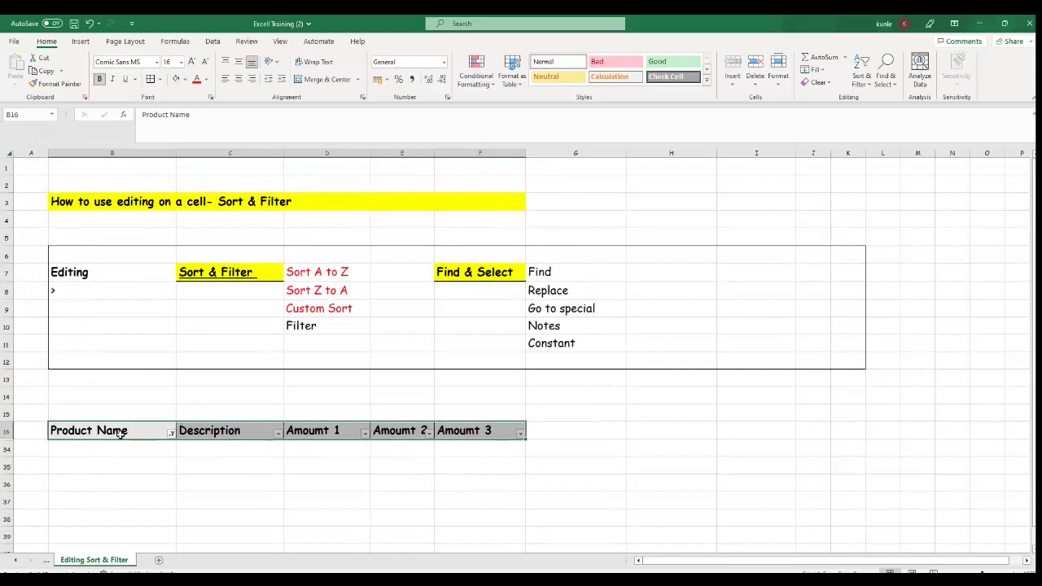
{"action": "scroll", "coordinate": [163, 399], "scroll_direction": "down", "scroll_amount": 2}
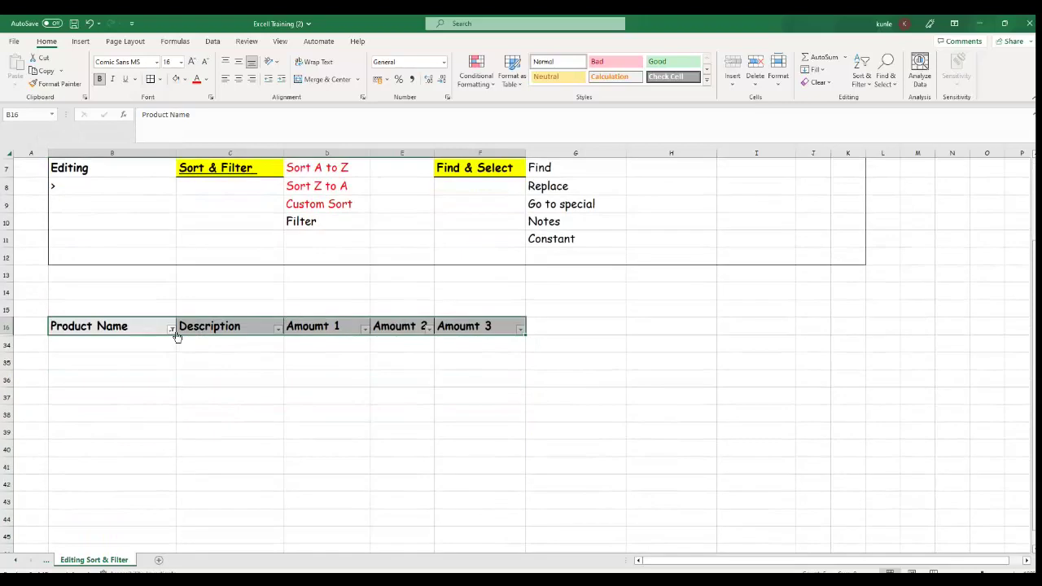
{"action": "left_click", "coordinate": [172, 329]}
{"action": "left_click", "coordinate": [73, 468]}
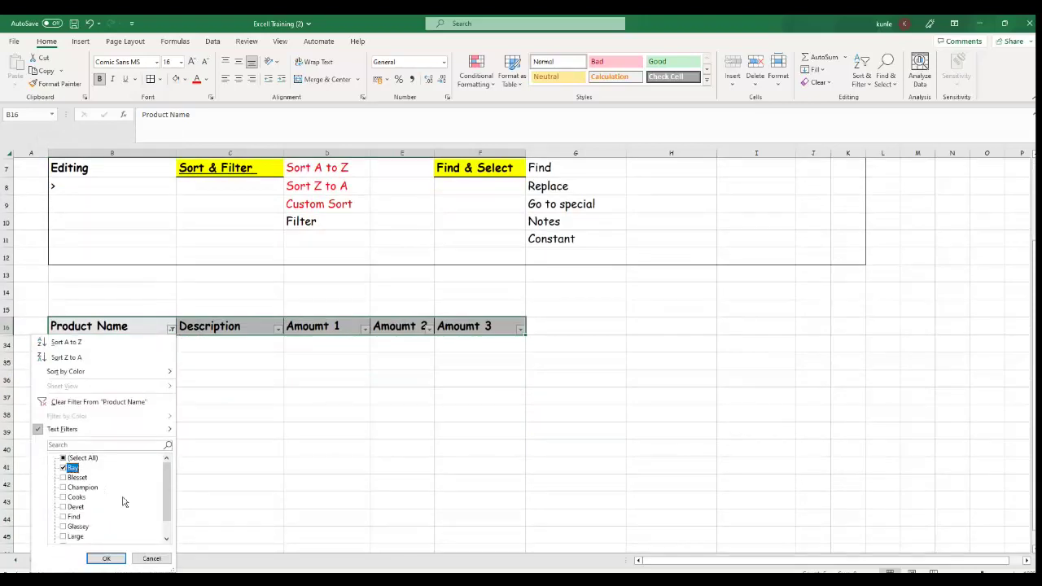
{"action": "left_click", "coordinate": [105, 559]}
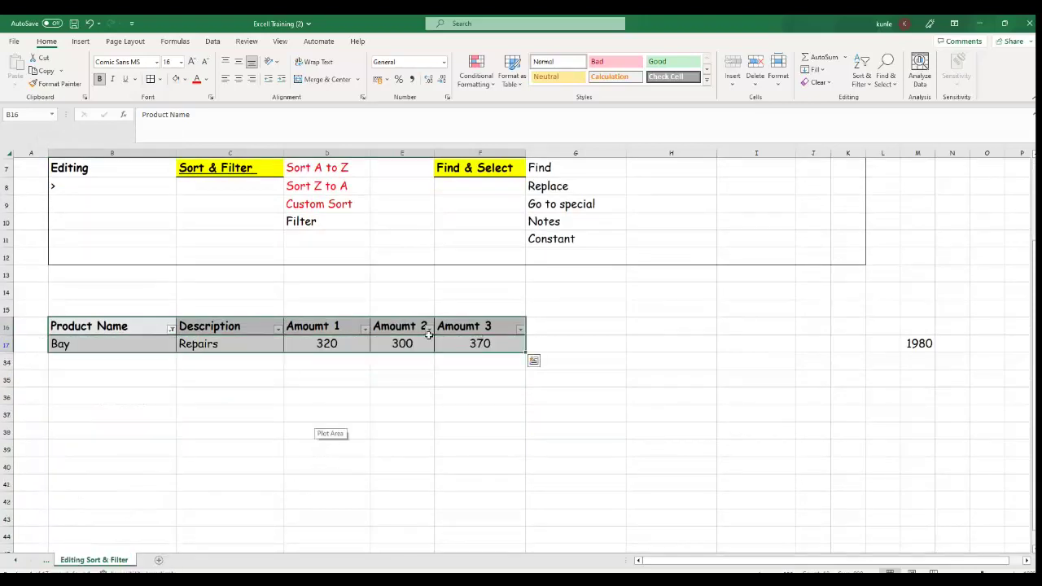
- Switch the Product Name filter from Bay to Blesset only
{"action": "left_click", "coordinate": [168, 334]}
{"action": "left_click", "coordinate": [172, 329]}
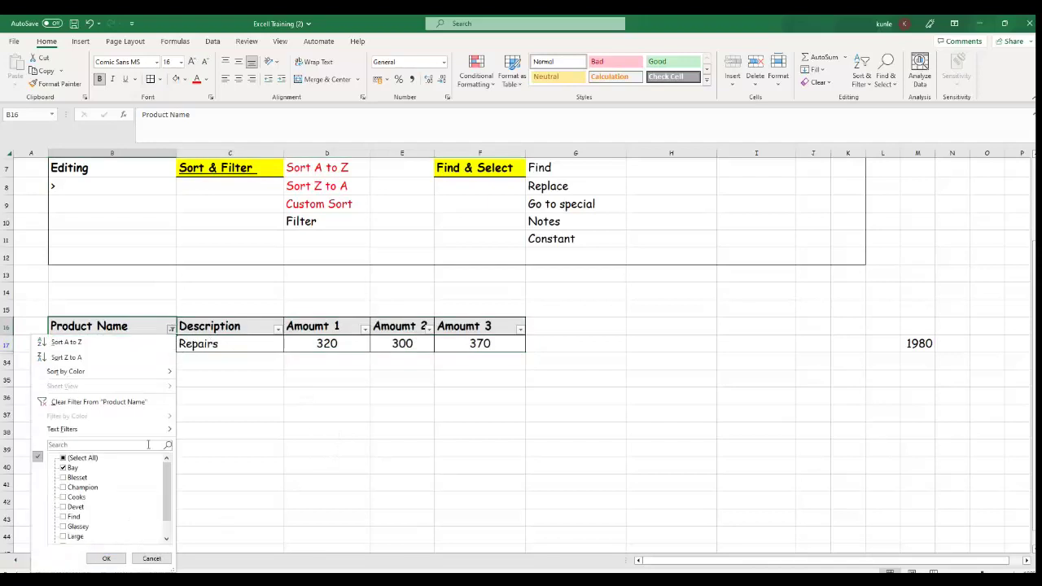
{"action": "left_click", "coordinate": [73, 469]}
{"action": "left_click", "coordinate": [75, 479]}
{"action": "left_click", "coordinate": [107, 558]}
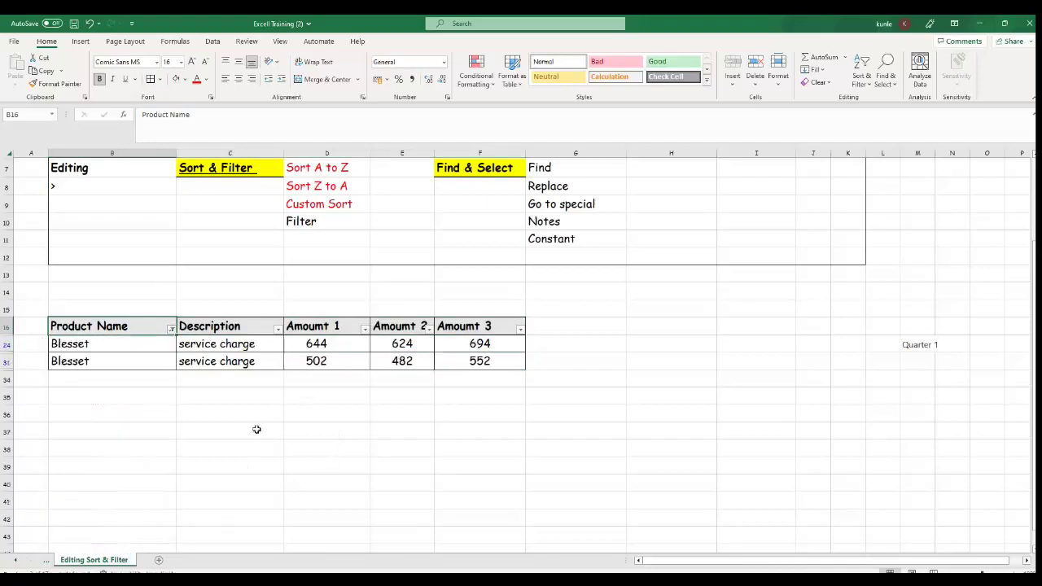
- Switch the Product Name filter from Blesset to Cooks only
{"action": "left_click", "coordinate": [171, 328]}
{"action": "left_click", "coordinate": [69, 478]}
{"action": "left_click", "coordinate": [69, 496]}
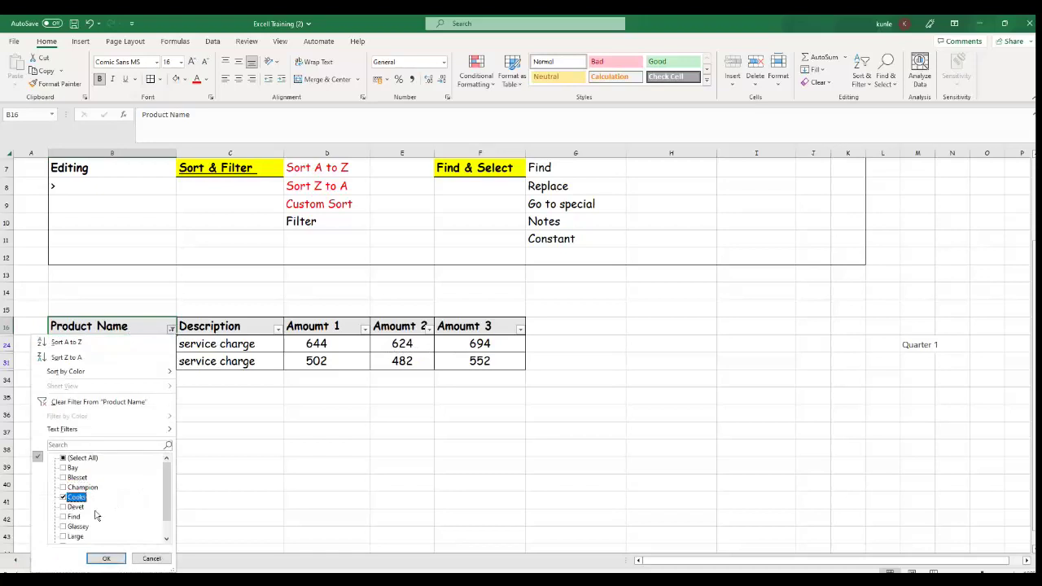
{"action": "left_click", "coordinate": [106, 558]}
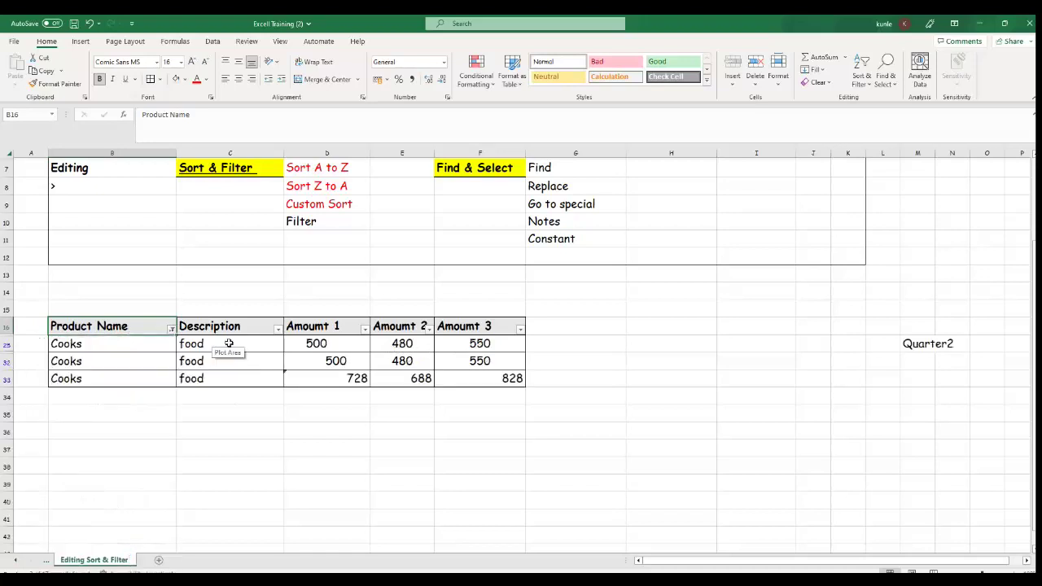
- Show every product row again by selecting all items in the Product Name filter
{"action": "left_click", "coordinate": [172, 330]}
{"action": "left_click", "coordinate": [64, 457]}
{"action": "left_click", "coordinate": [106, 559]}
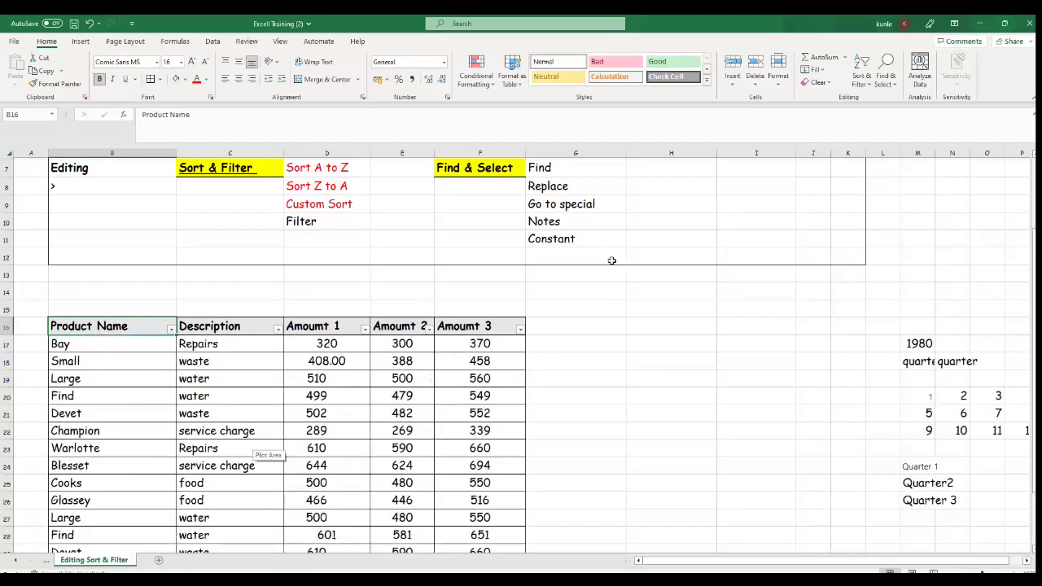
{"action": "left_click", "coordinate": [170, 328]}
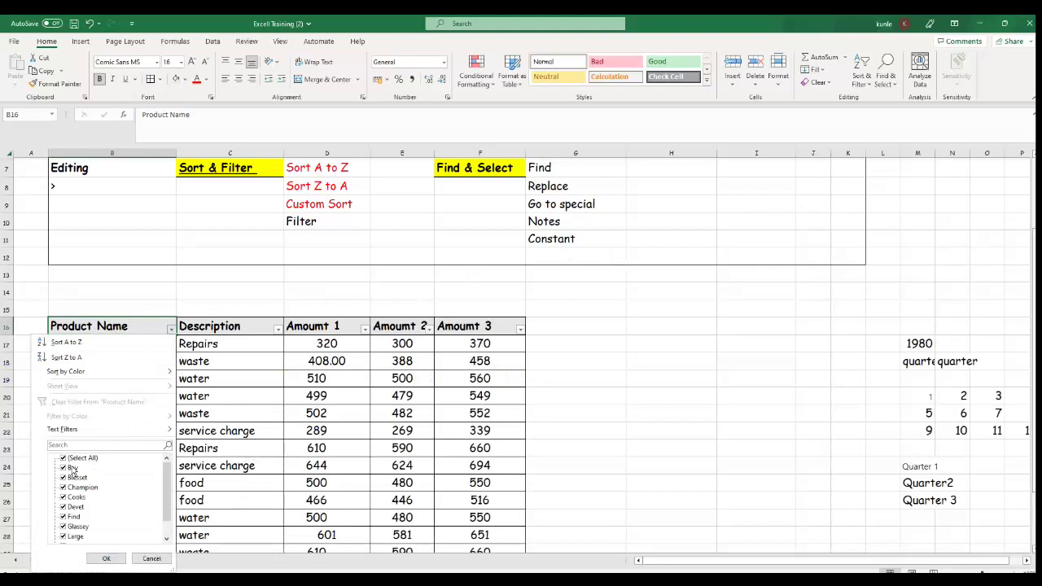
{"action": "key", "text": "Return"}
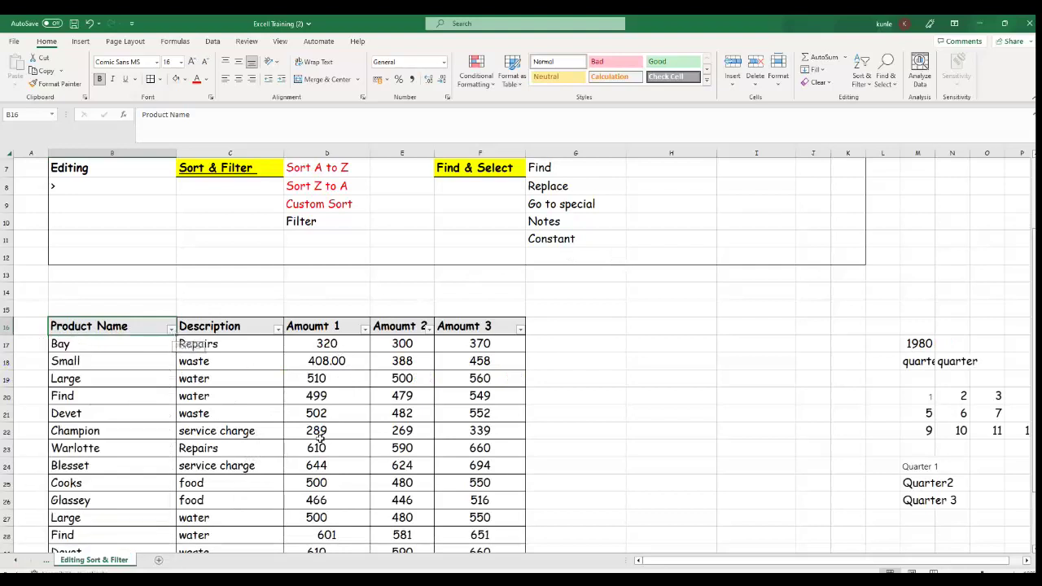
{"action": "scroll", "coordinate": [309, 434], "scroll_direction": "up", "scroll_amount": 2}
{"action": "scroll", "coordinate": [302, 407], "scroll_direction": "down", "scroll_amount": 1}
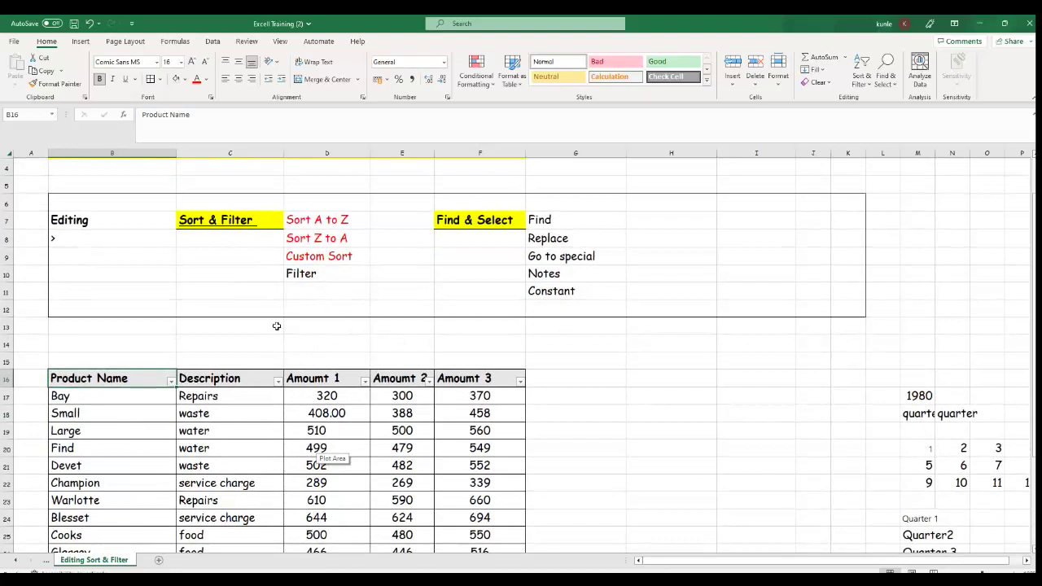
- Undo the last filter change and set the Product Name filter to Select All once more
{"action": "left_click", "coordinate": [89, 22]}
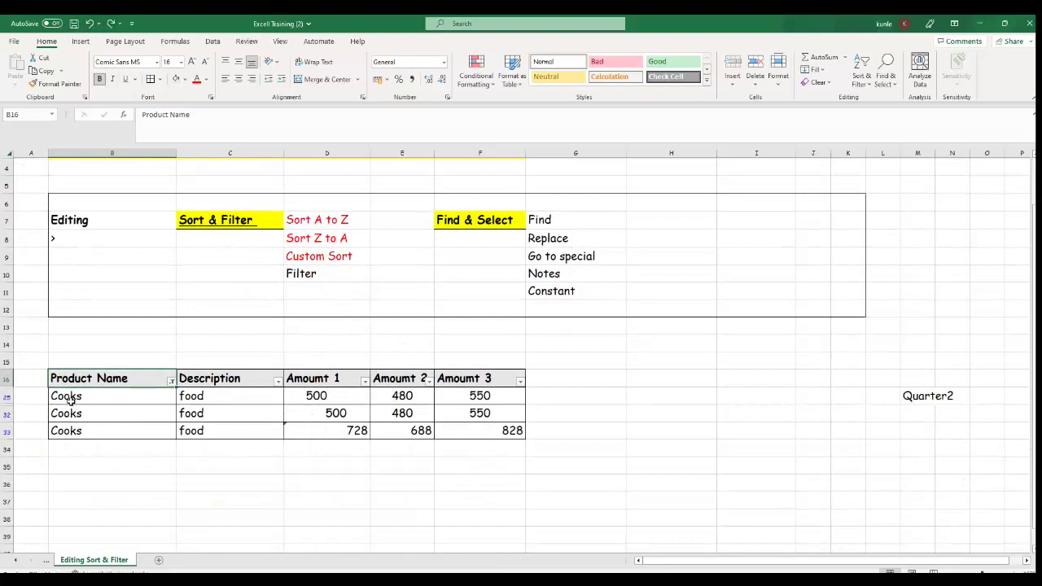
{"action": "left_click", "coordinate": [171, 382]}
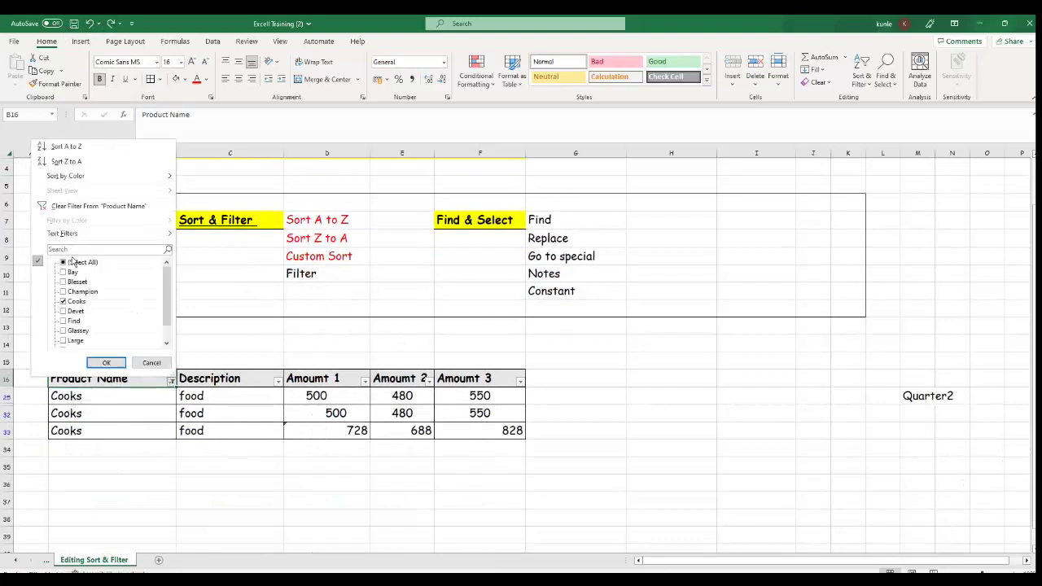
{"action": "left_click", "coordinate": [65, 262]}
{"action": "left_click", "coordinate": [106, 362]}
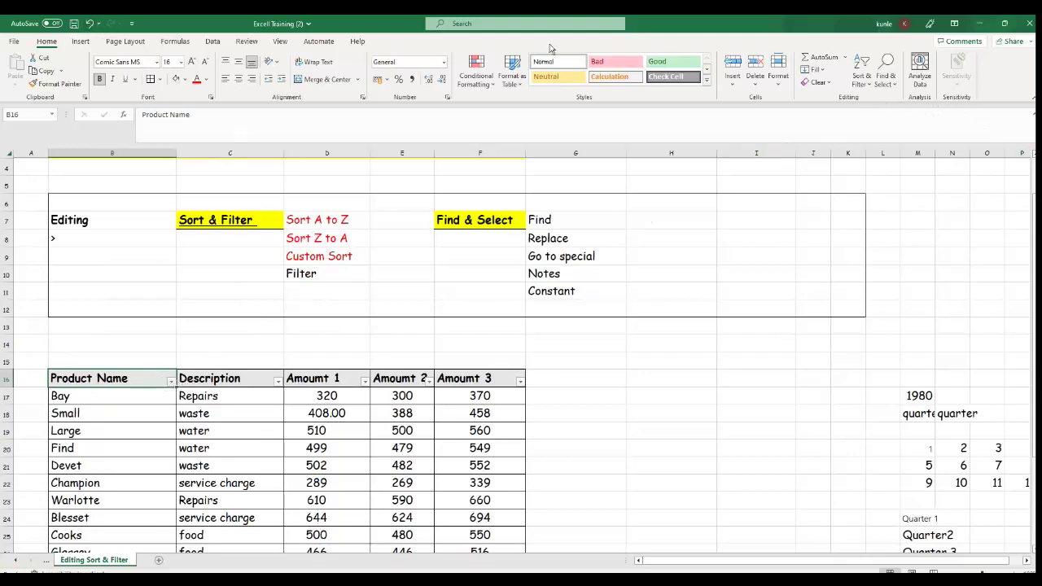
- Turn off filtering on the product table's header row B16:F16
{"action": "left_click", "coordinate": [869, 90]}
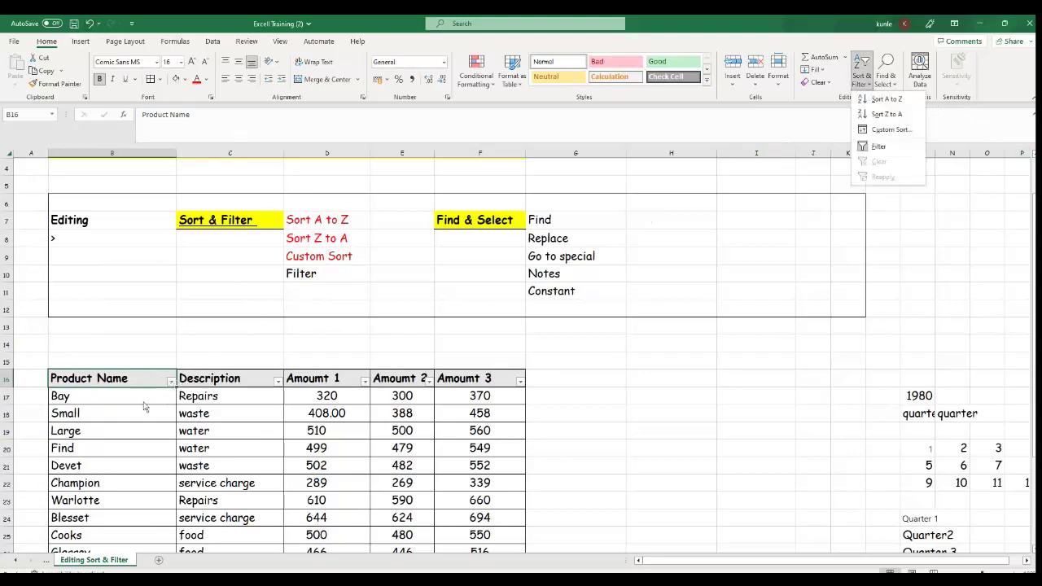
{"action": "left_click", "coordinate": [132, 375]}
{"action": "left_click_drag", "start_coordinate": [132, 376], "coordinate": [508, 381]}
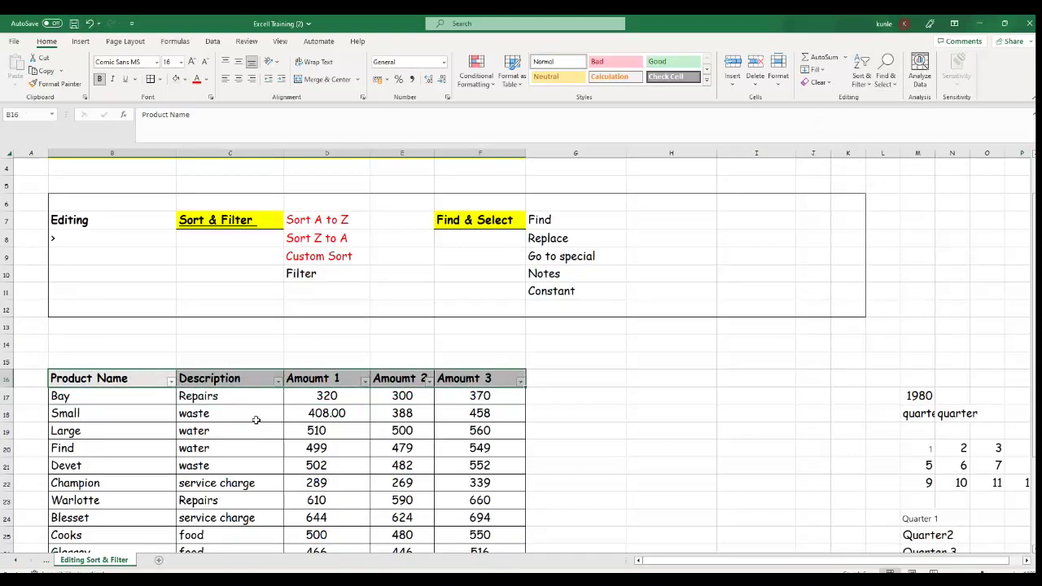
{"action": "left_click_drag", "start_coordinate": [114, 373], "coordinate": [507, 380]}
{"action": "left_click", "coordinate": [874, 90]}
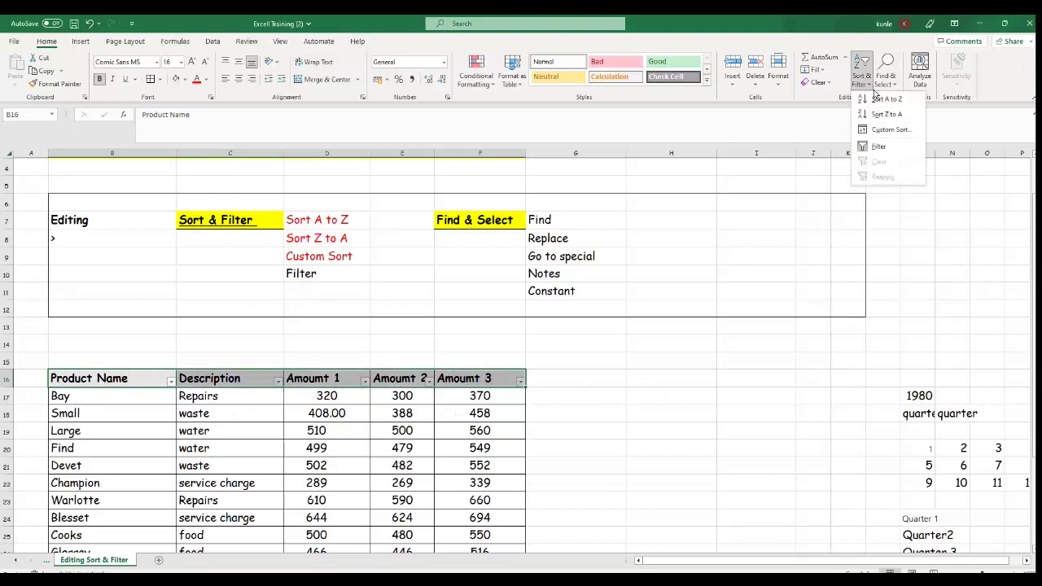
{"action": "left_click", "coordinate": [882, 143]}
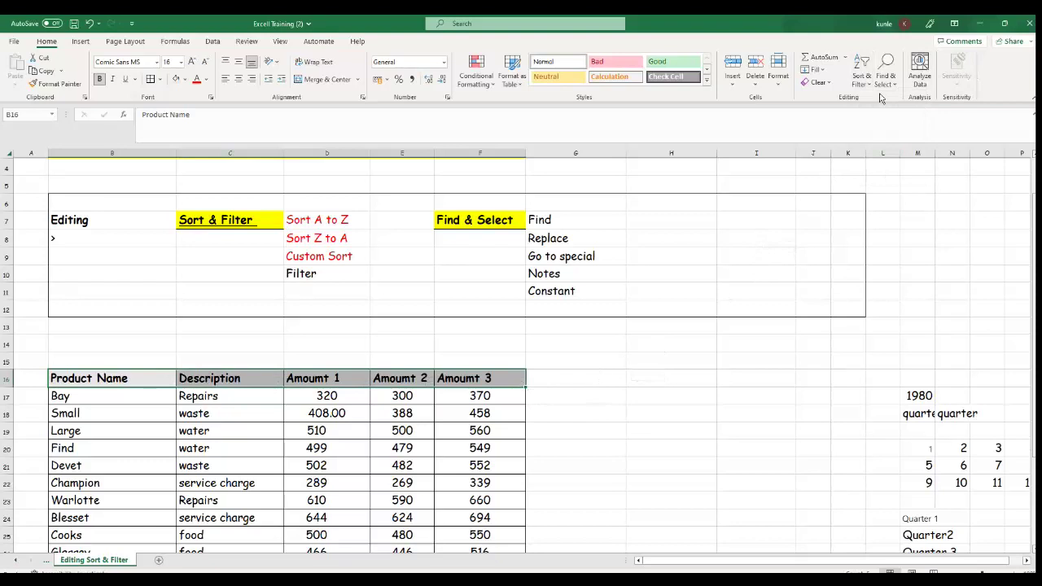
- Turn filtering back on for the header row B16:F16 and undo it
{"action": "left_click", "coordinate": [861, 74]}
{"action": "left_click", "coordinate": [901, 144]}
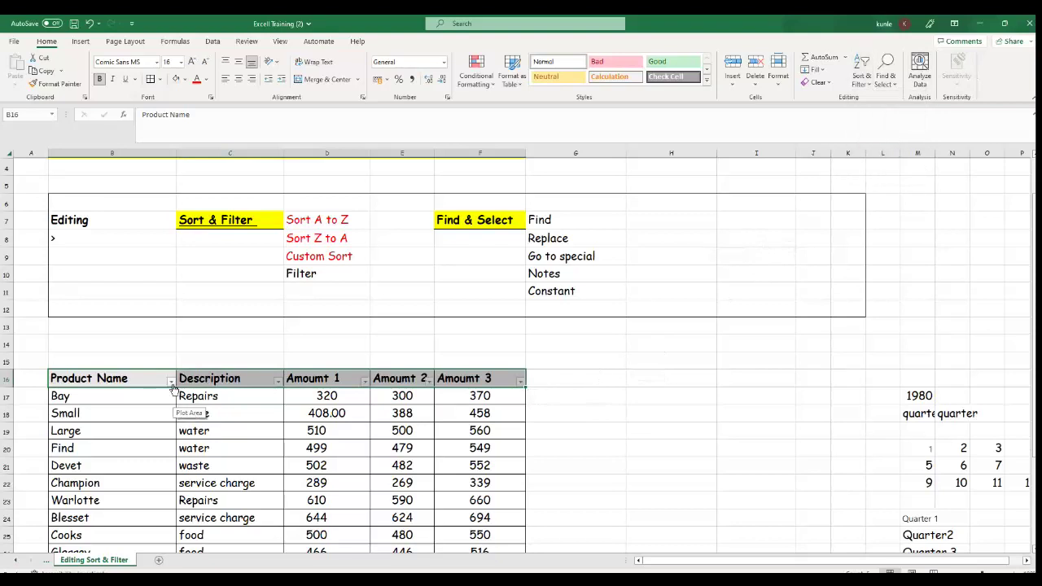
{"action": "left_click", "coordinate": [98, 21]}
{"action": "left_click", "coordinate": [98, 22]}
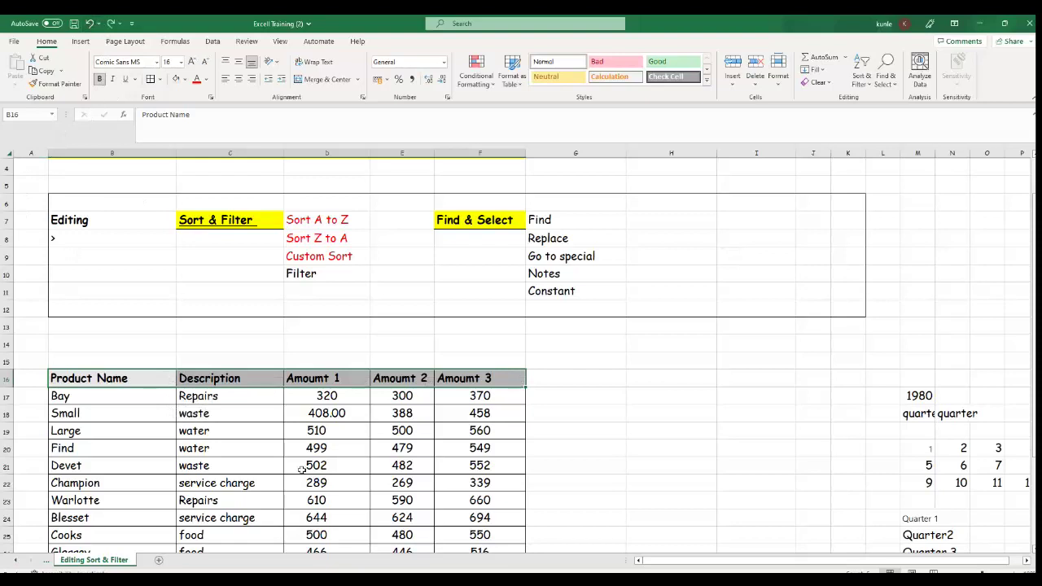
- Filter the product table by the value of the Product Name header cell B16 and undo it
{"action": "left_click", "coordinate": [112, 378]}
{"action": "scroll", "coordinate": [537, 344], "scroll_direction": "down", "scroll_amount": 3}
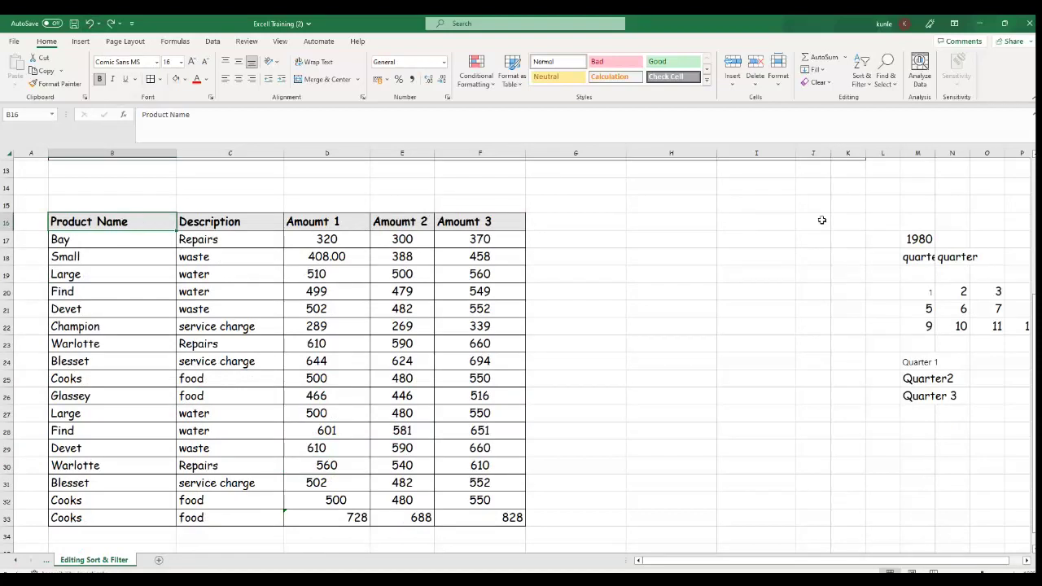
{"action": "right_click", "coordinate": [167, 220]}
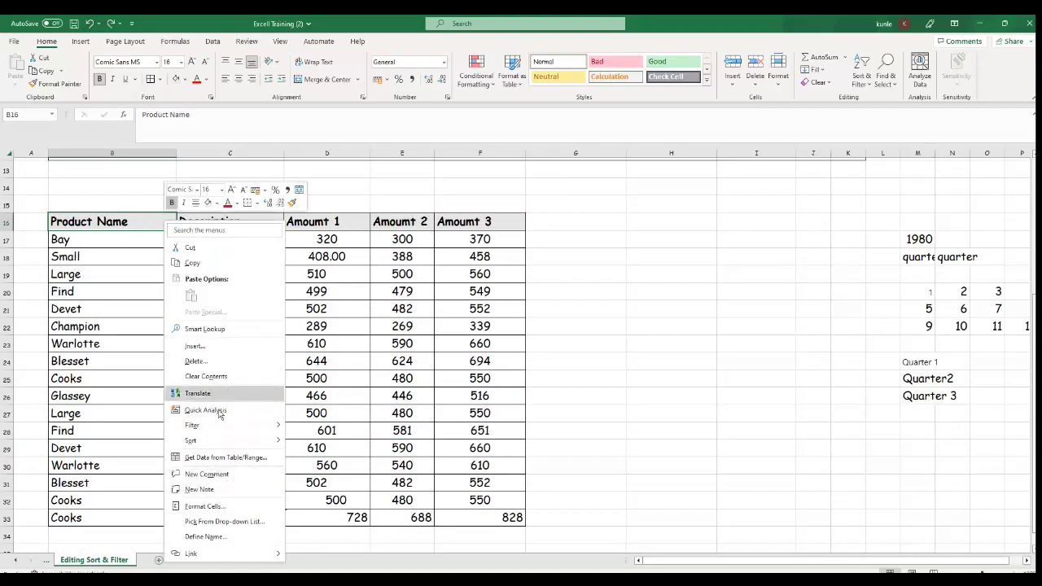
{"action": "mouse_move", "coordinate": [216, 432]}
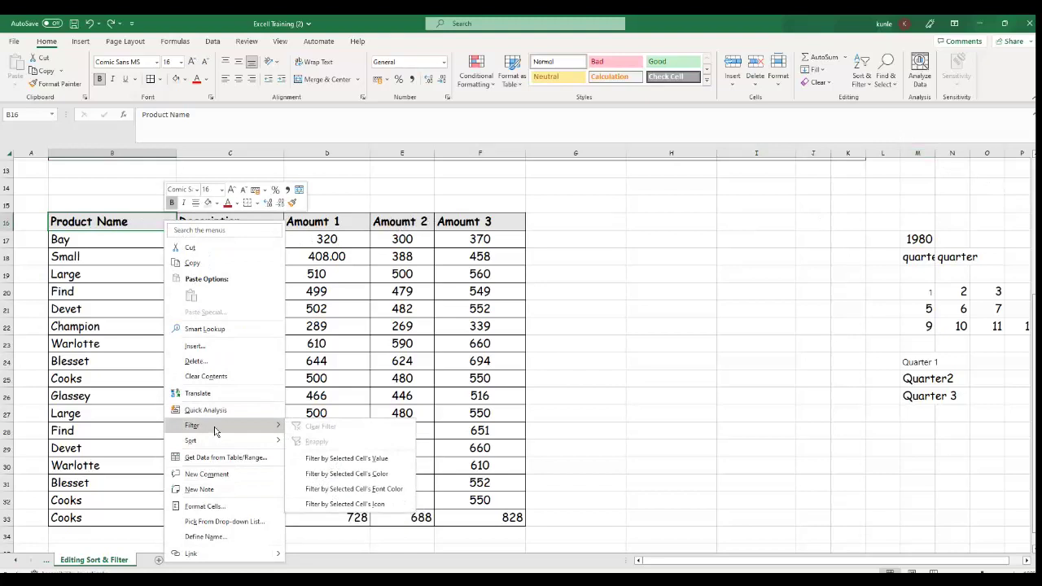
{"action": "left_click", "coordinate": [345, 458]}
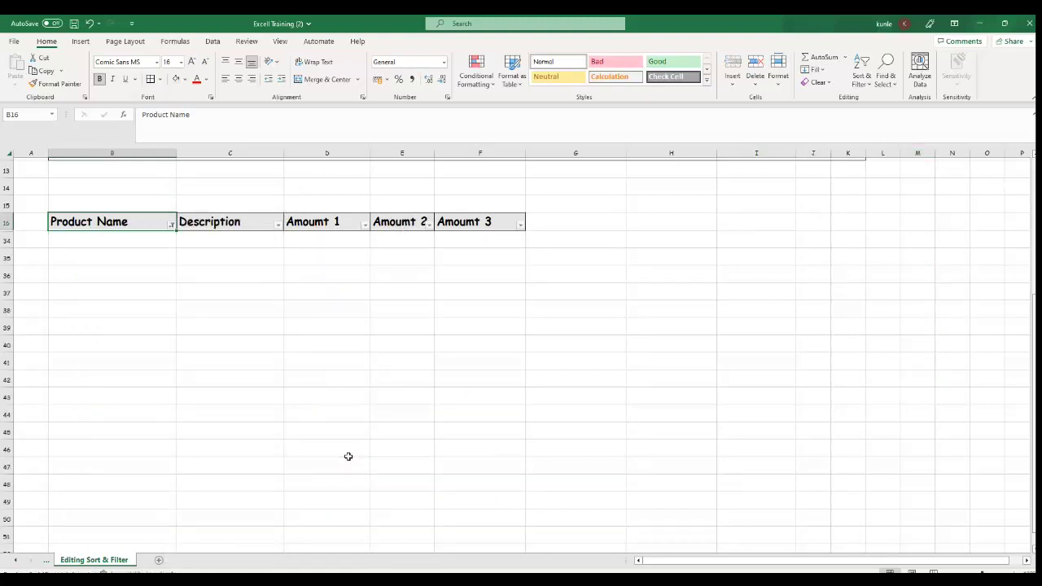
{"action": "left_click", "coordinate": [89, 23]}
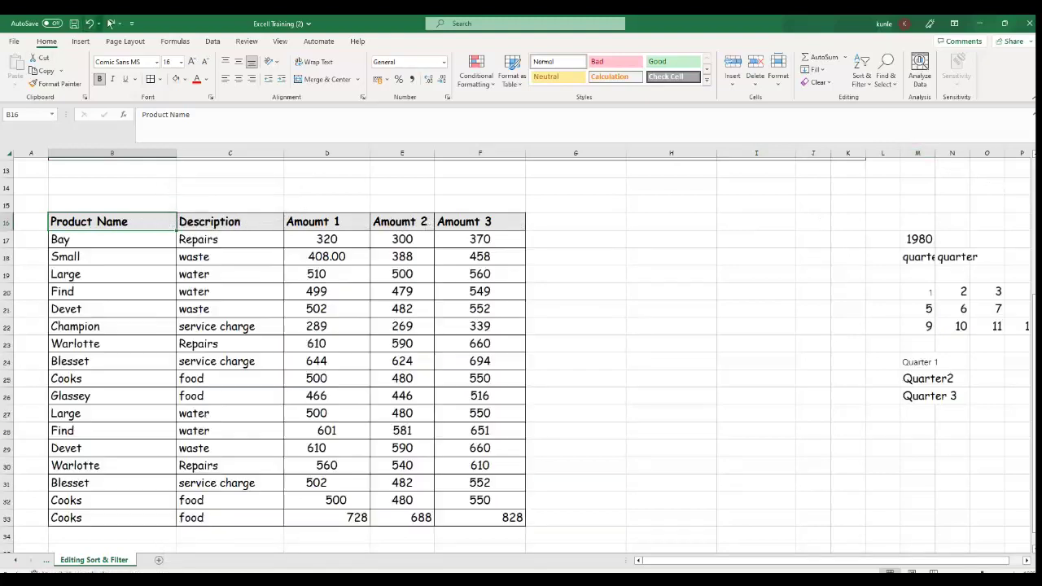
- Filter the product table by the font color of the Product Name header cell B16
{"action": "right_click", "coordinate": [152, 226]}
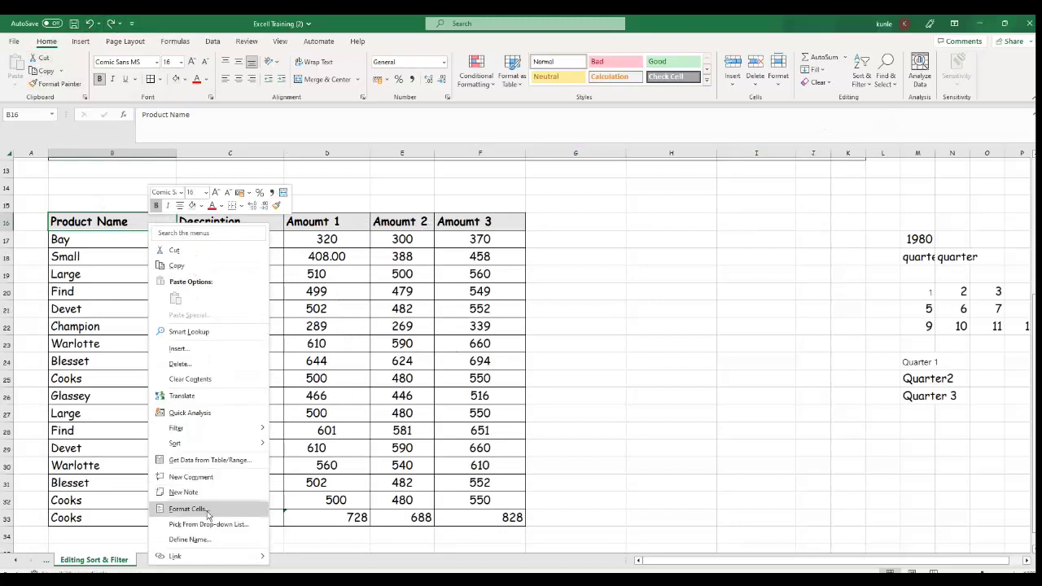
{"action": "mouse_move", "coordinate": [228, 430]}
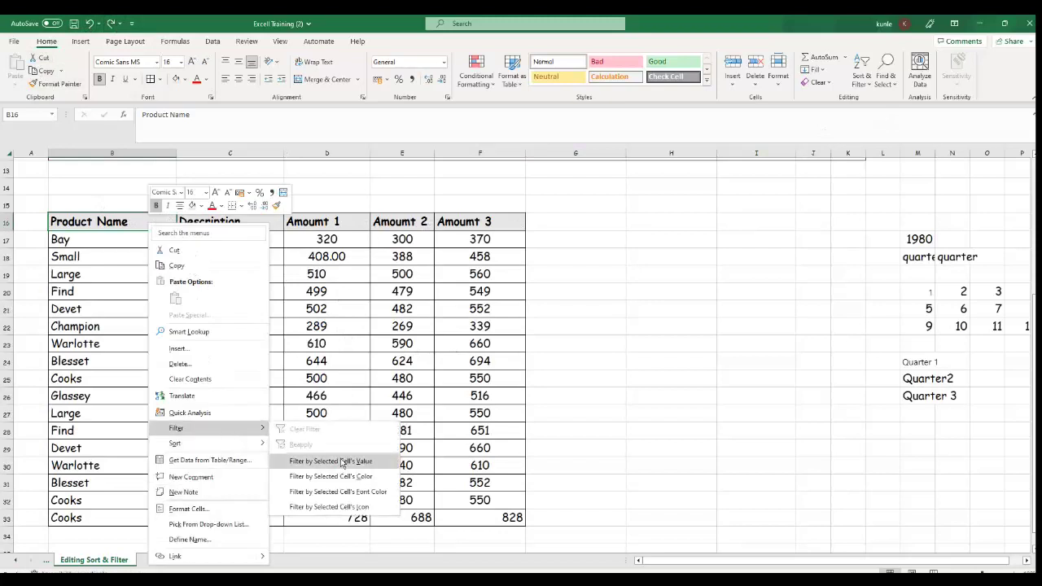
{"action": "left_click", "coordinate": [359, 498]}
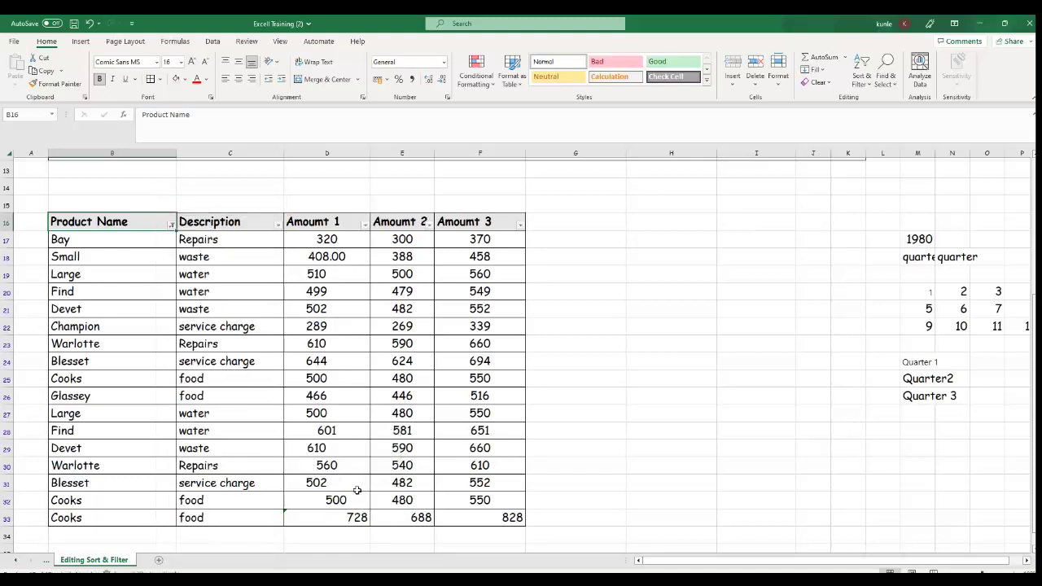
- Examine the filter controls added to the header row B16:F16, including the condition set on Product Name
{"action": "left_click", "coordinate": [172, 225]}
{"action": "left_click", "coordinate": [172, 225]}
{"action": "left_click", "coordinate": [277, 225]}
{"action": "left_click", "coordinate": [311, 225]}
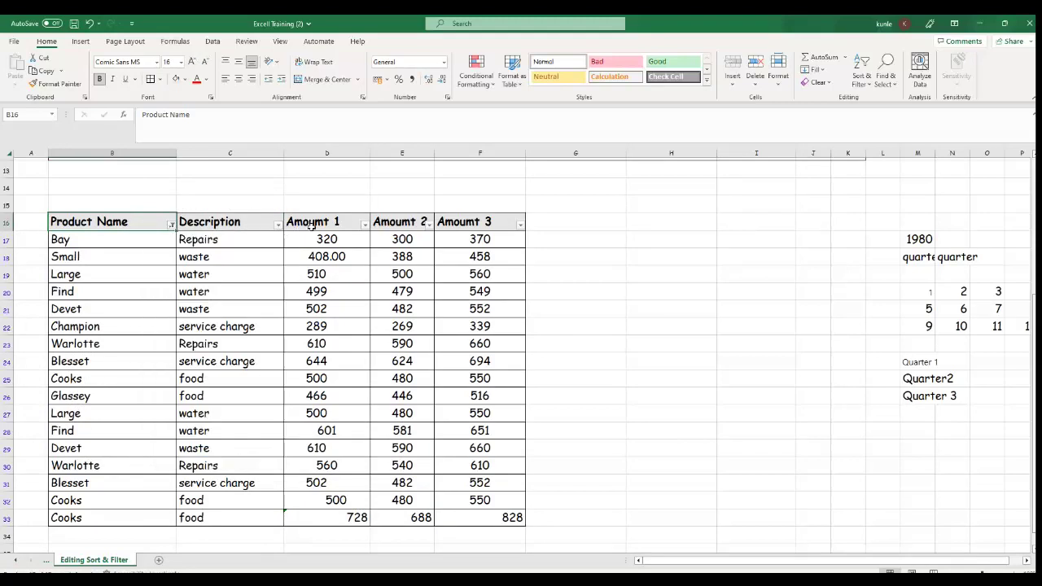
{"action": "left_click", "coordinate": [364, 224]}
{"action": "key", "text": "Escape"}
{"action": "key", "text": "Right"}
{"action": "key", "text": "Right"}
{"action": "key", "text": "Right"}
{"action": "key", "text": "Down"}
{"action": "key", "text": "Down"}
{"action": "key", "text": "Right"}
{"action": "key", "text": "Down"}
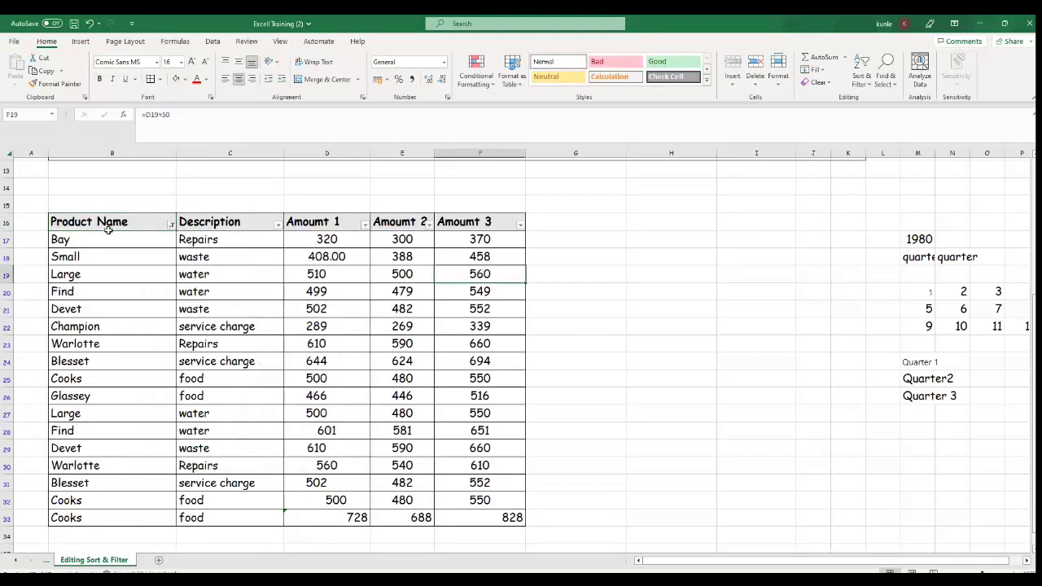
{"action": "left_click_drag", "start_coordinate": [109, 231], "coordinate": [498, 228]}
{"action": "left_click", "coordinate": [180, 235]}
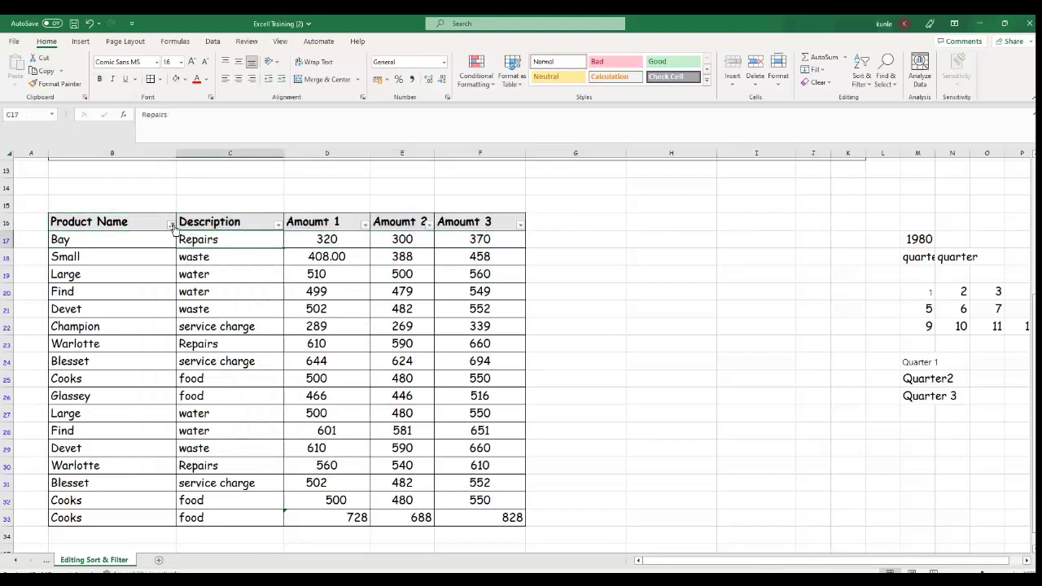
{"action": "left_click", "coordinate": [172, 224]}
{"action": "left_click", "coordinate": [242, 236]}
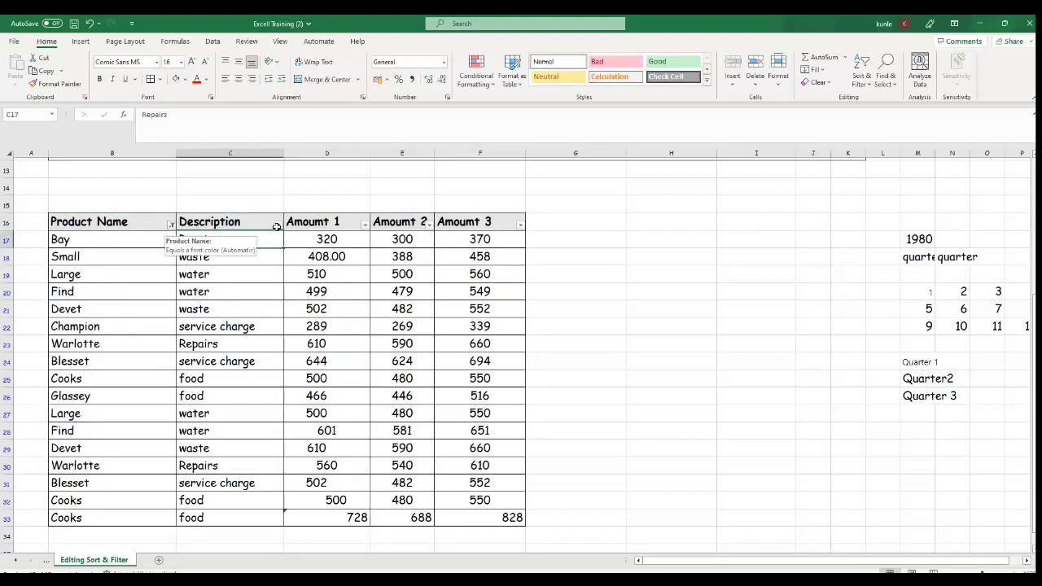
{"action": "left_click", "coordinate": [267, 228]}
{"action": "left_click", "coordinate": [279, 226]}
{"action": "left_click", "coordinate": [361, 239]}
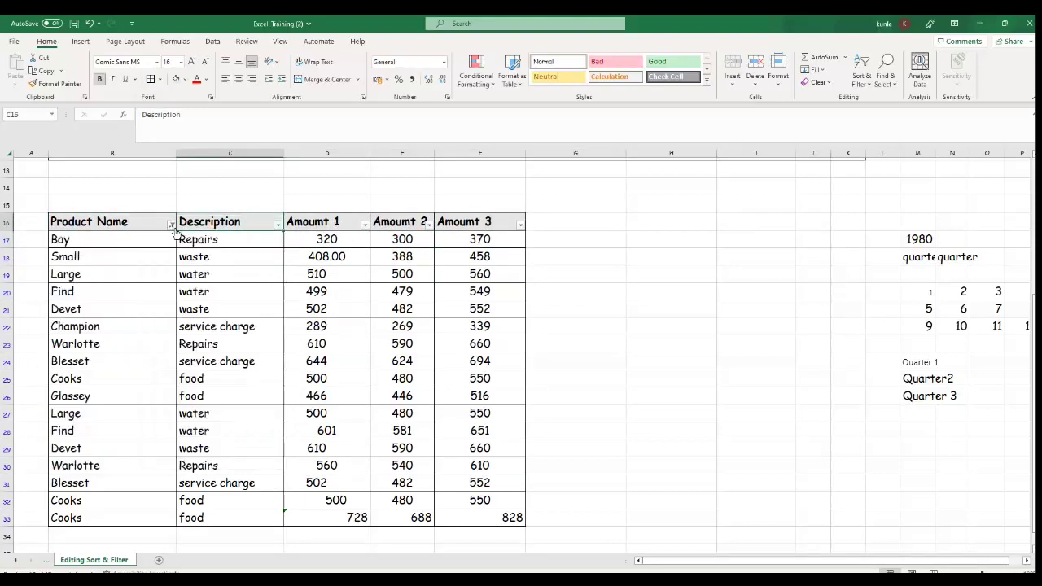
- Color the text of the Filter entry in cell D10 red
{"action": "scroll", "coordinate": [188, 268], "scroll_direction": "up", "scroll_amount": 2}
{"action": "scroll", "coordinate": [189, 268], "scroll_direction": "up", "scroll_amount": 1}
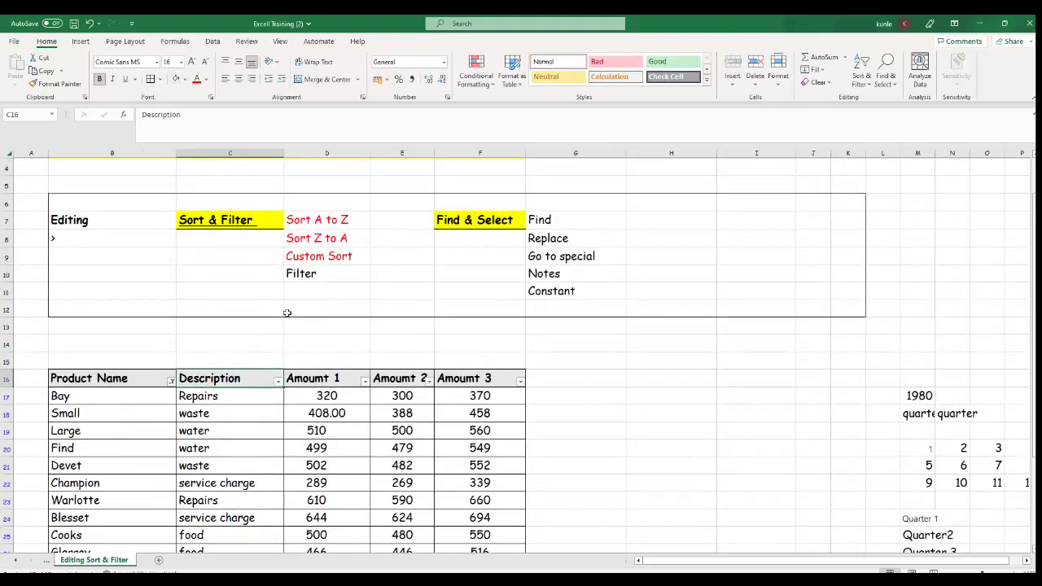
{"action": "left_click", "coordinate": [321, 277]}
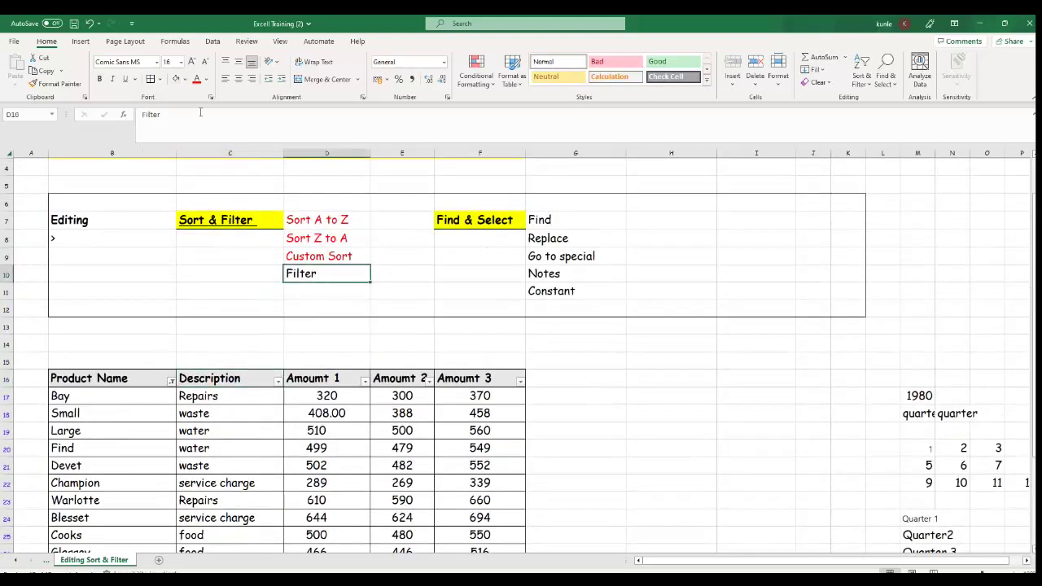
{"action": "left_click", "coordinate": [196, 79]}
{"action": "left_click", "coordinate": [721, 326]}
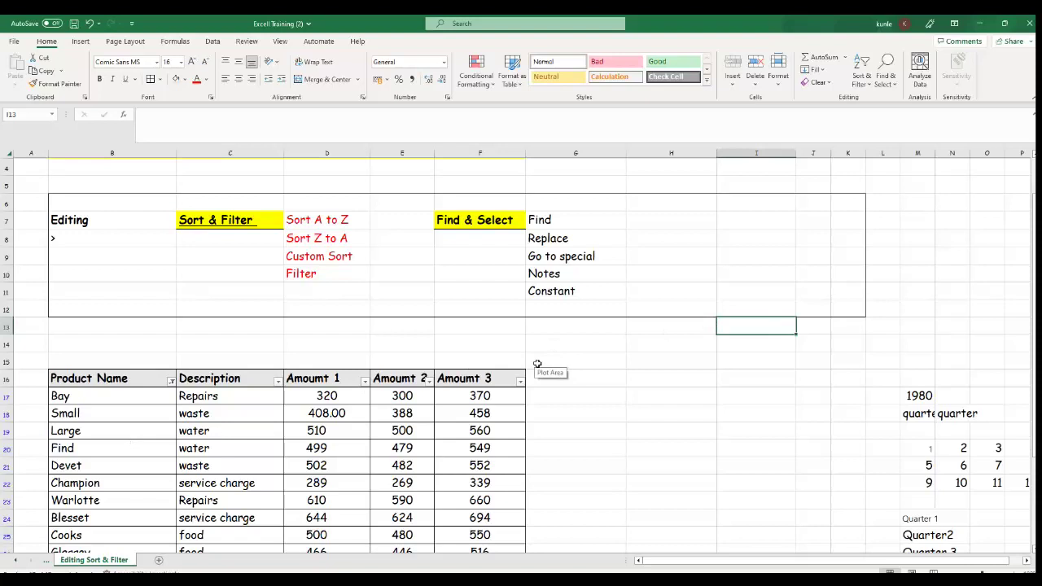
- Review the Find entry in the Find & Select list and the product table below it
{"action": "scroll", "coordinate": [537, 363], "scroll_direction": "down", "scroll_amount": 3}
{"action": "scroll", "coordinate": [537, 366], "scroll_direction": "up", "scroll_amount": 3}
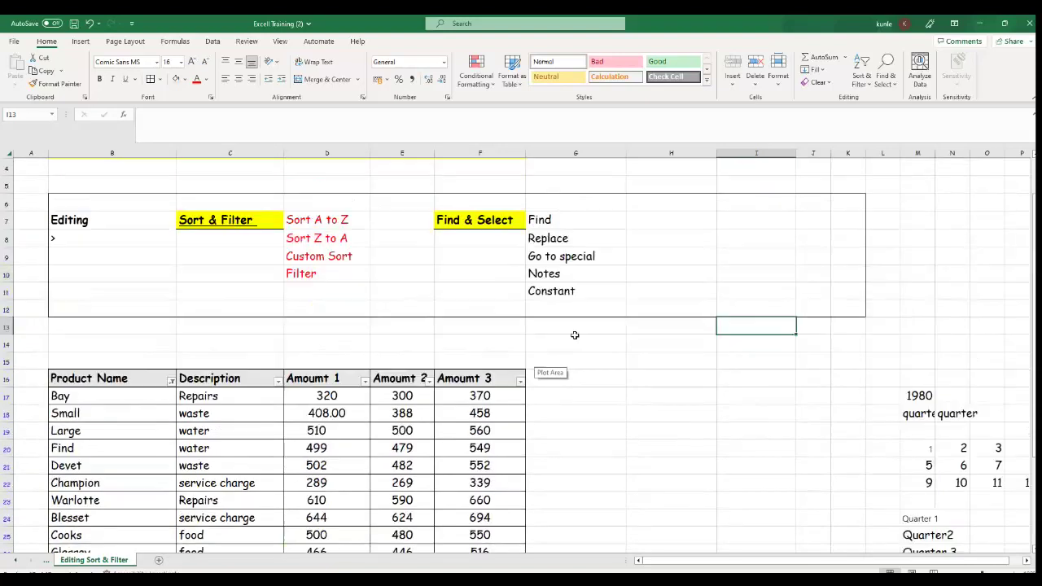
{"action": "left_click", "coordinate": [560, 221]}
{"action": "scroll", "coordinate": [668, 289], "scroll_direction": "up", "scroll_amount": 1}
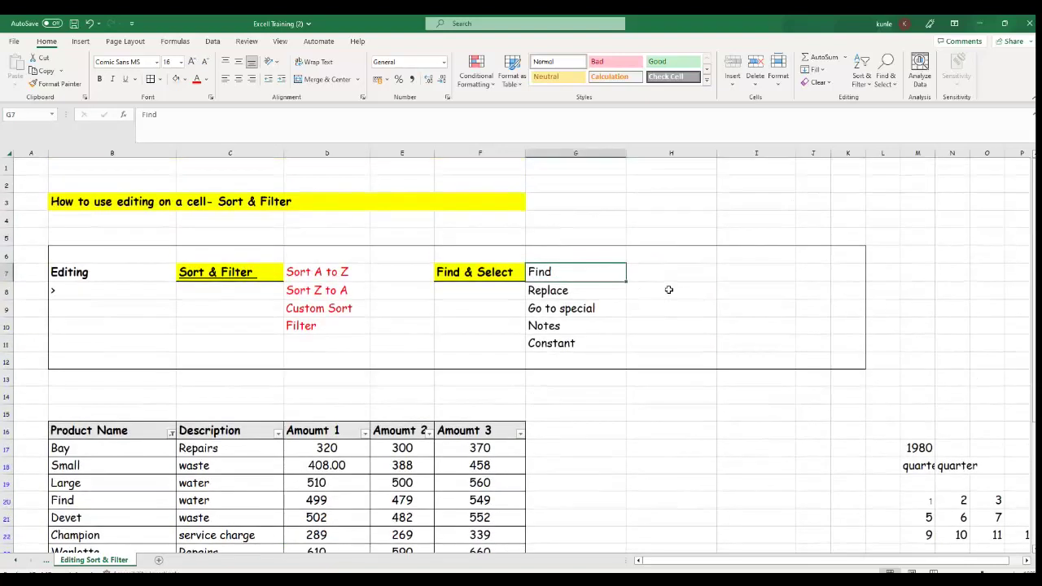
{"action": "scroll", "coordinate": [668, 290], "scroll_direction": "down", "scroll_amount": 2}
{"action": "scroll", "coordinate": [615, 359], "scroll_direction": "down", "scroll_amount": 1}
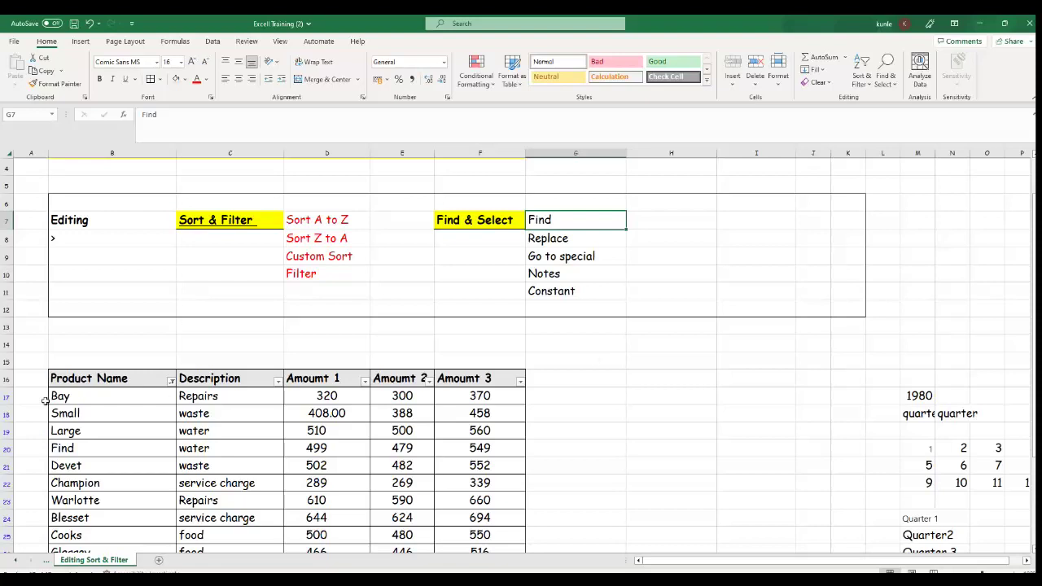
{"action": "scroll", "coordinate": [91, 398], "scroll_direction": "down", "scroll_amount": 3}
{"action": "scroll", "coordinate": [111, 396], "scroll_direction": "up", "scroll_amount": 2}
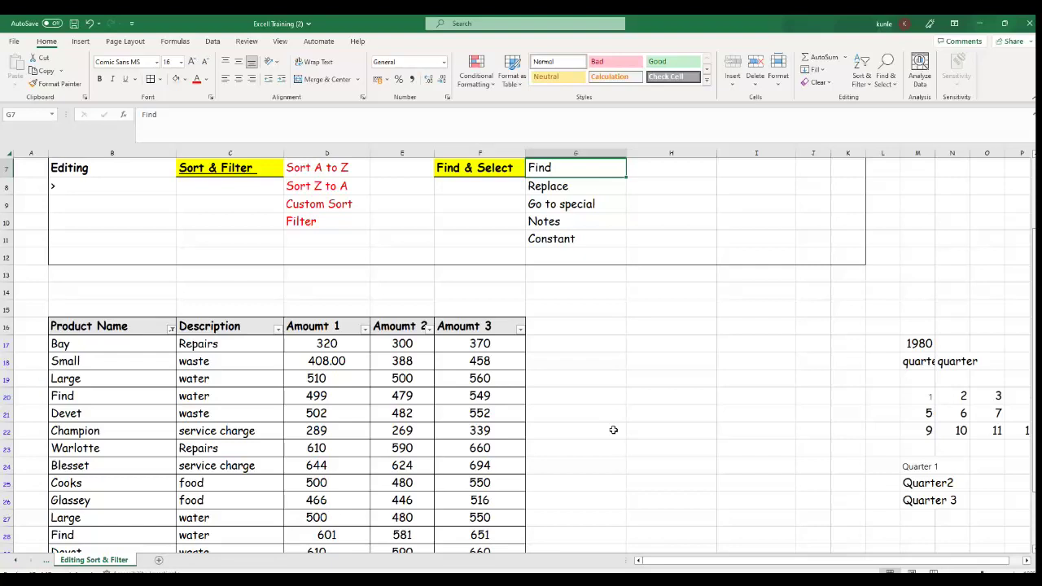
{"action": "scroll", "coordinate": [630, 381], "scroll_direction": "up", "scroll_amount": 2}
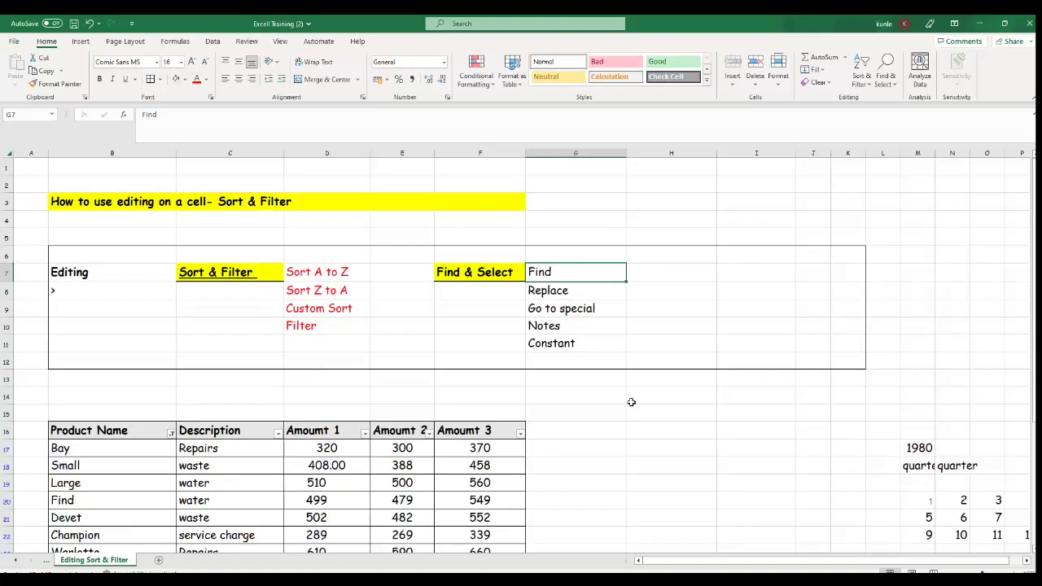
- Find all cells containing "find" and enlarge the Find and Replace dialog to show the full results list
{"action": "left_click", "coordinate": [607, 444]}
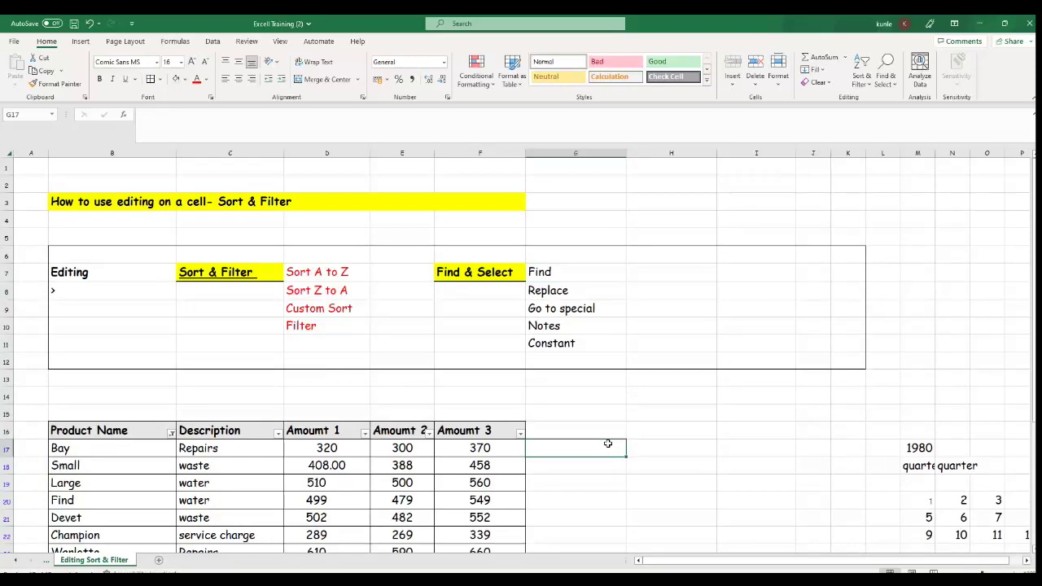
{"action": "key", "text": "ctrl+f"}
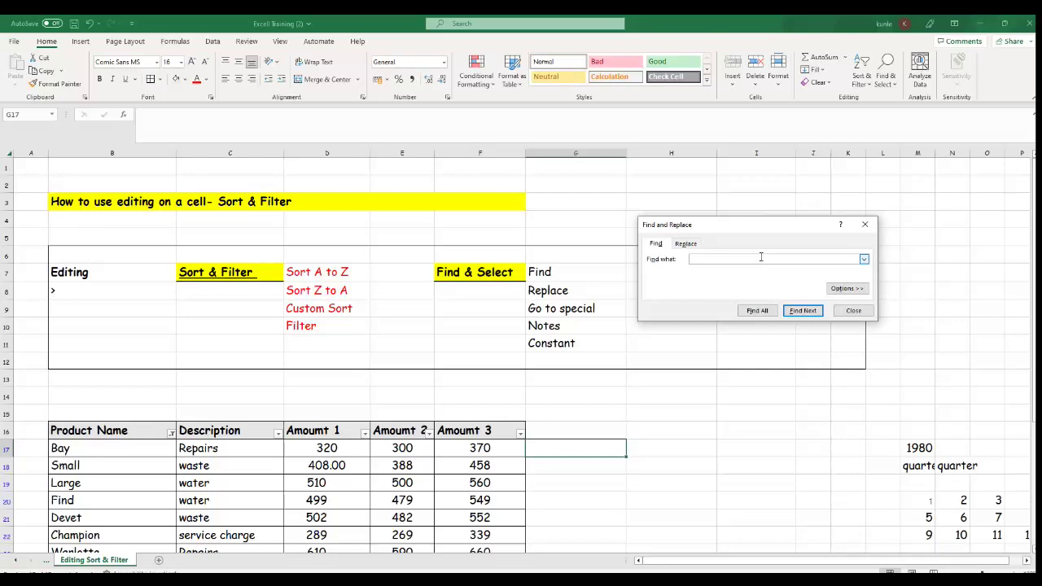
{"action": "type", "text": "nd"}
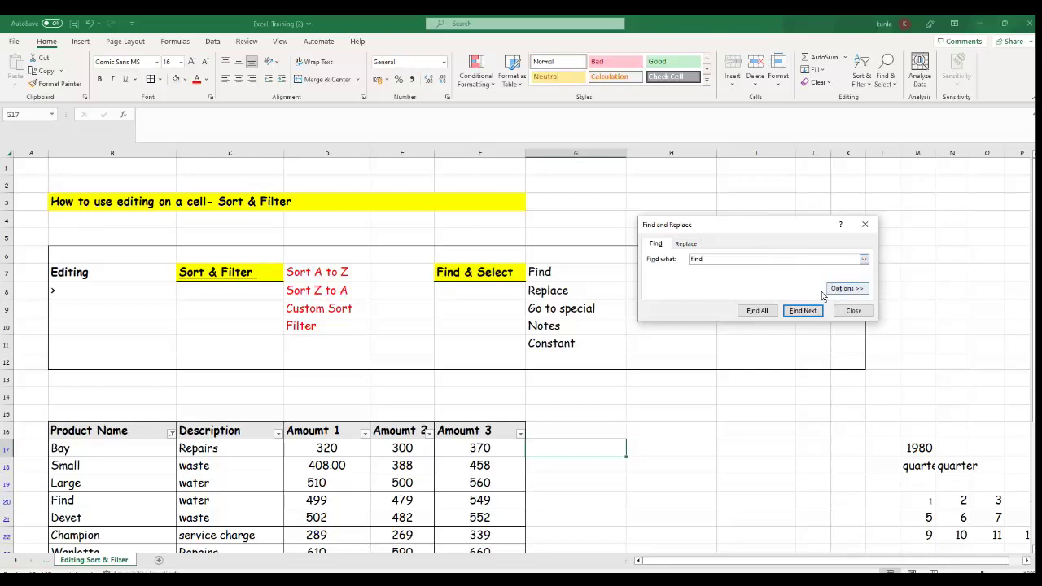
{"action": "left_click", "coordinate": [761, 316]}
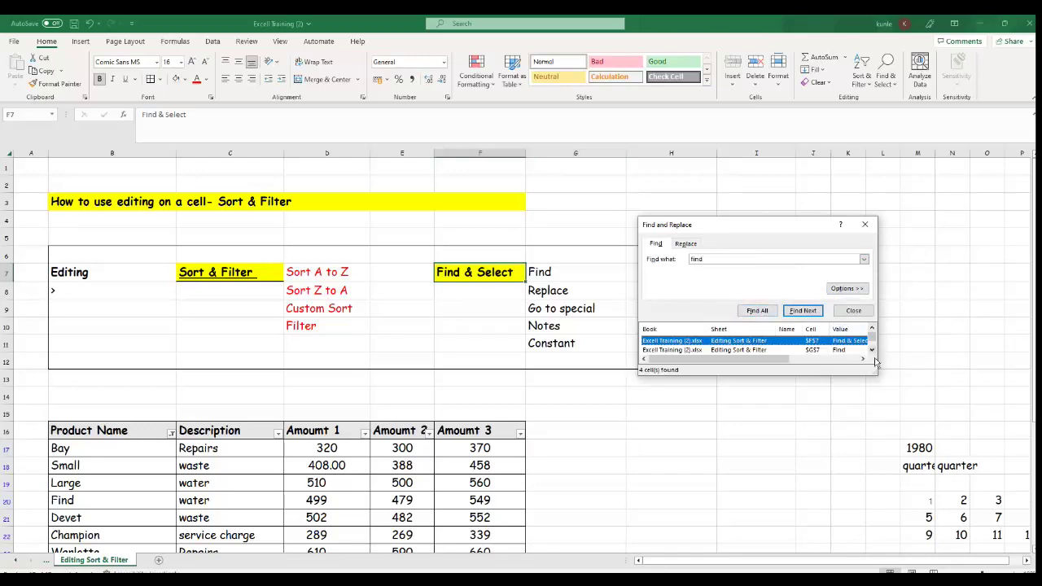
{"action": "left_click_drag", "start_coordinate": [876, 374], "coordinate": [920, 431]}
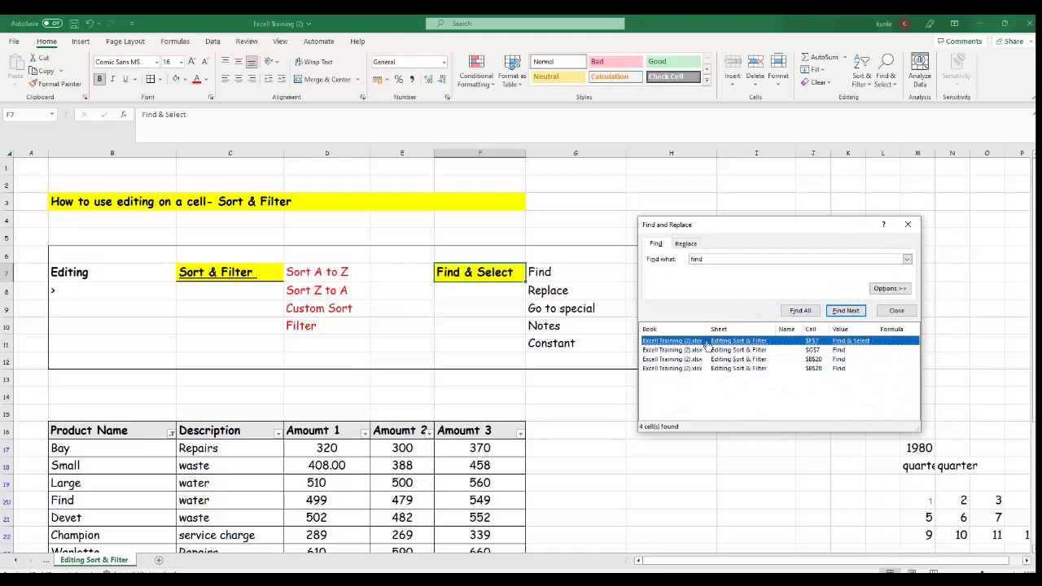
- Go through the search results for cells G7, B20 and B28 and view the last match in the product table
{"action": "left_click", "coordinate": [816, 350]}
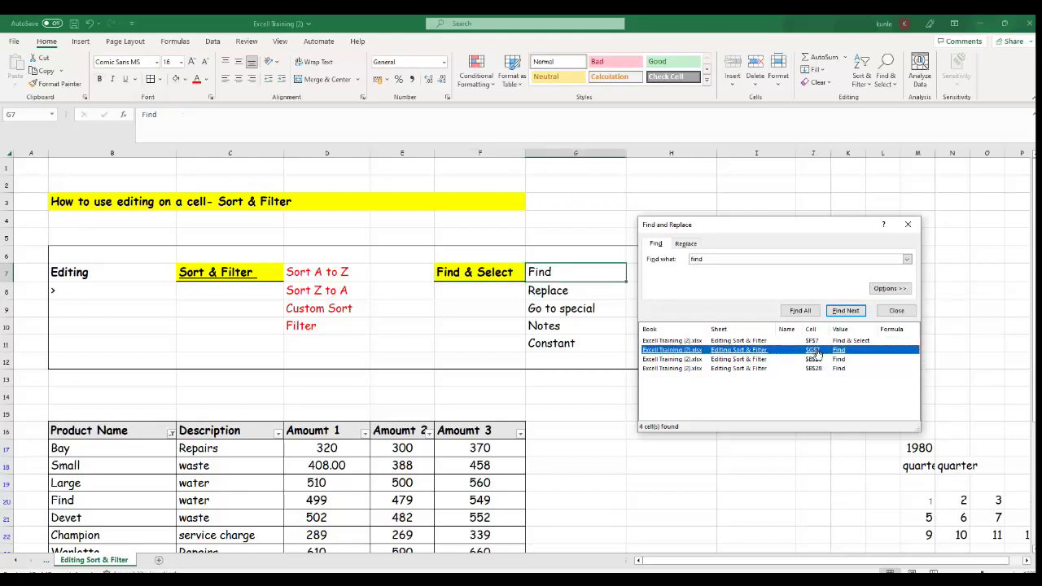
{"action": "left_click", "coordinate": [760, 361]}
{"action": "left_click", "coordinate": [758, 370]}
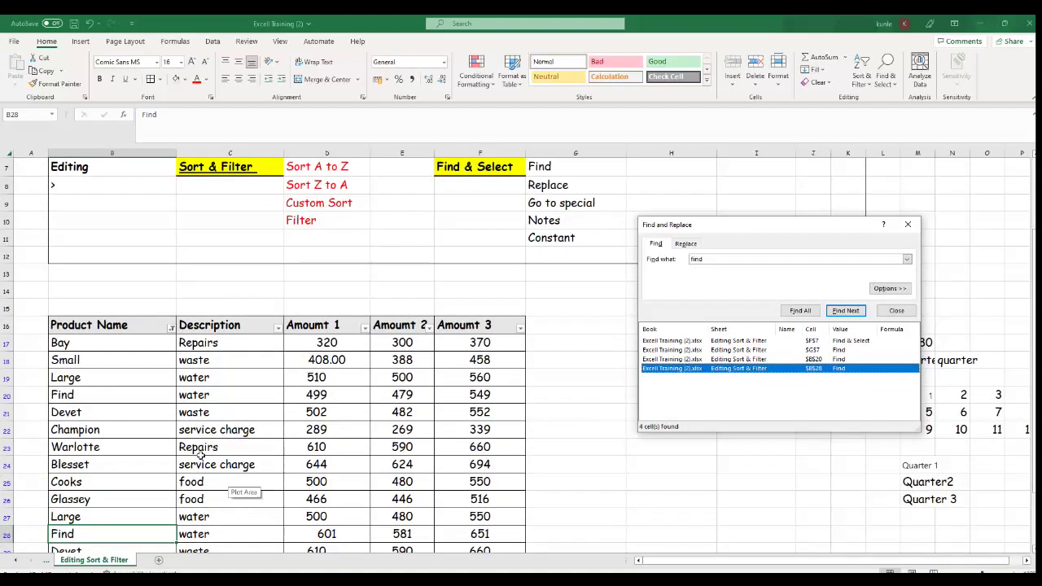
{"action": "scroll", "coordinate": [110, 381], "scroll_direction": "down", "scroll_amount": 1}
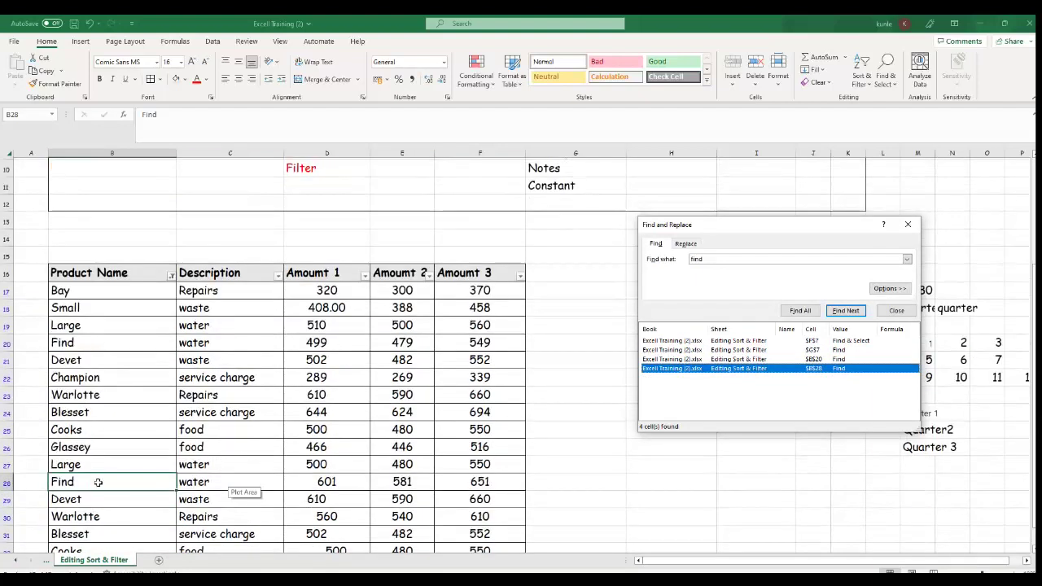
{"action": "scroll", "coordinate": [99, 493], "scroll_direction": "down", "scroll_amount": 1}
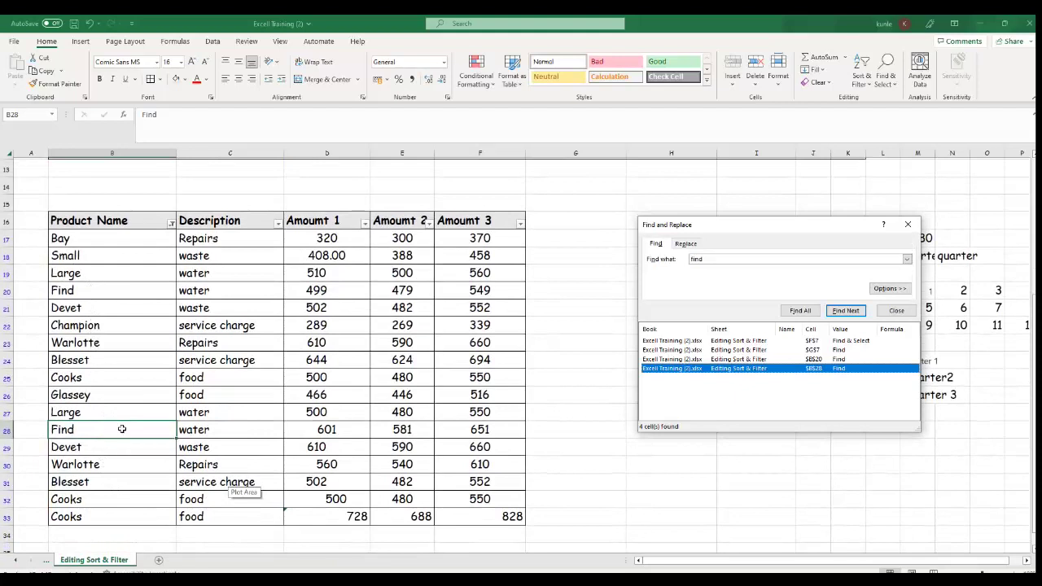
- Revisit the search results for cells B20, G7 and F7, ending on G7
{"action": "left_click", "coordinate": [753, 359]}
{"action": "left_click", "coordinate": [746, 351]}
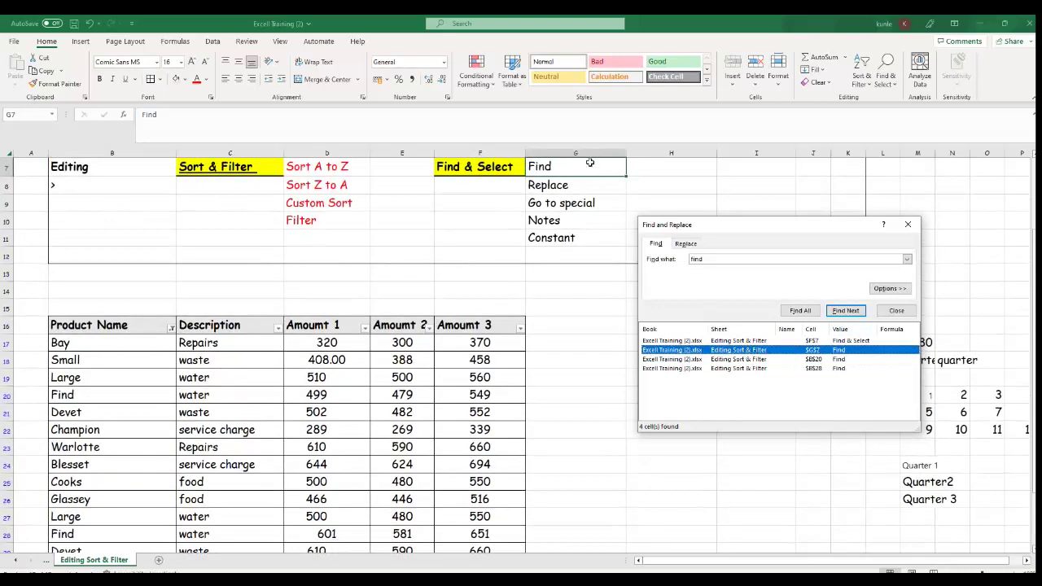
{"action": "left_click", "coordinate": [705, 341]}
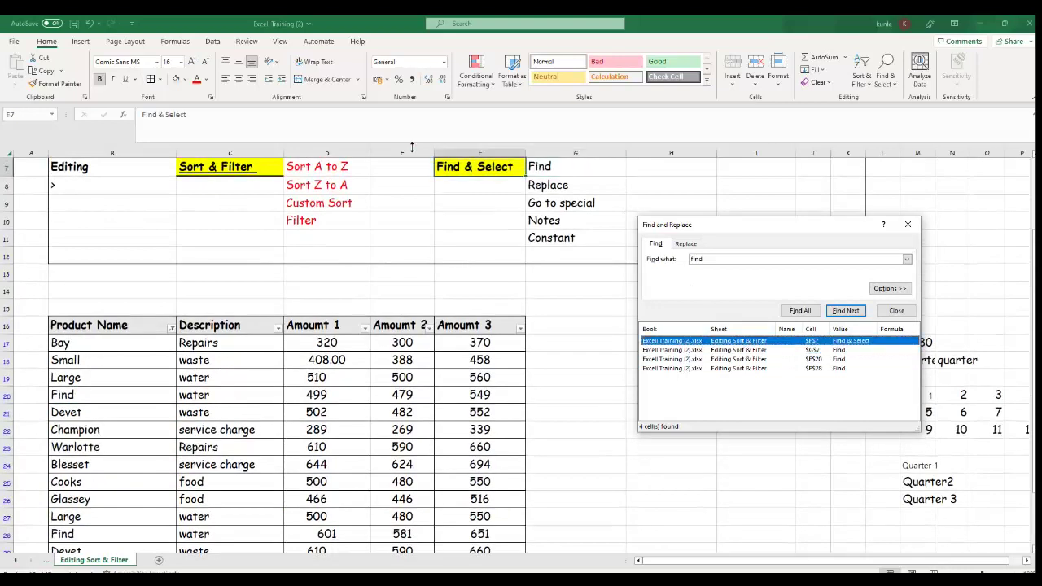
{"action": "scroll", "coordinate": [539, 297], "scroll_direction": "down", "scroll_amount": 2}
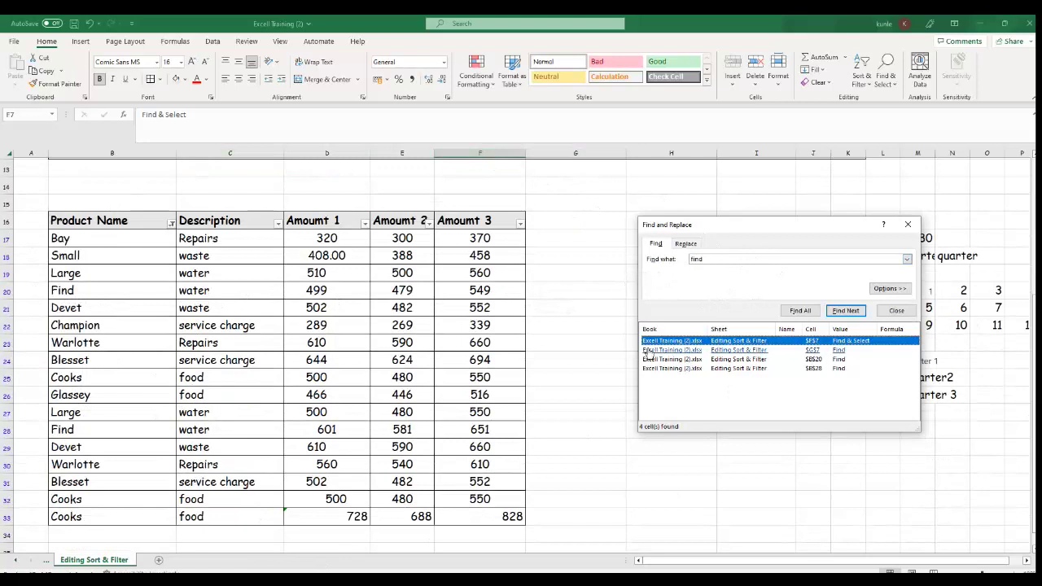
{"action": "left_click", "coordinate": [686, 342]}
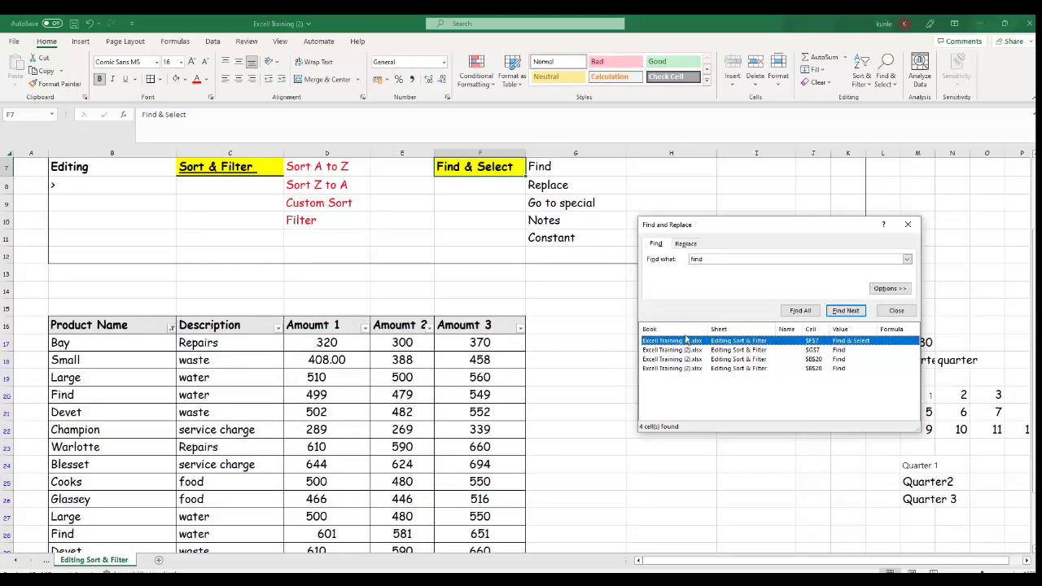
{"action": "left_click", "coordinate": [689, 350]}
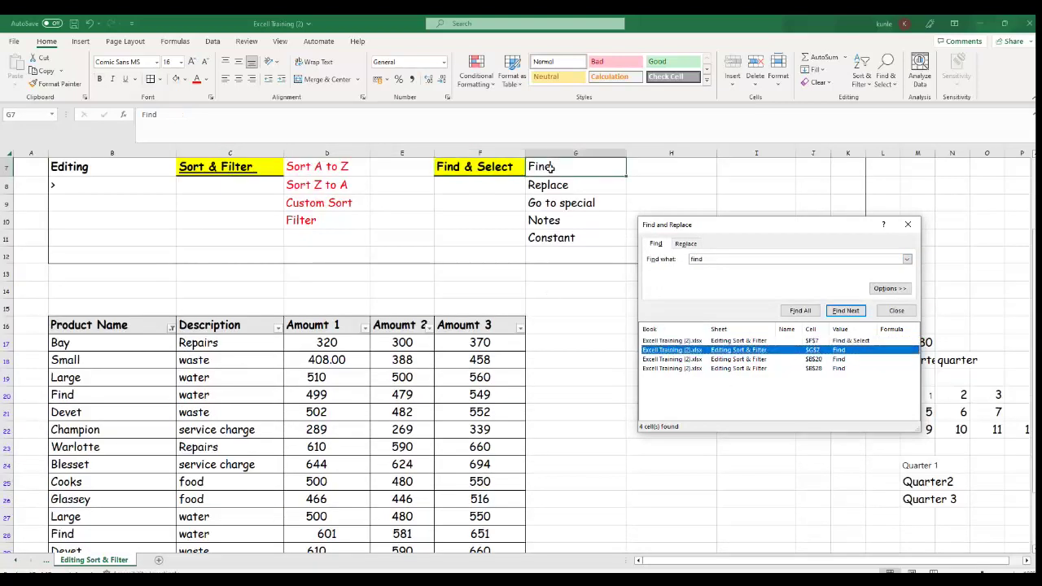
- View the matches in cells B20 and B28, and find all cells containing "cooks"
{"action": "left_click", "coordinate": [675, 359]}
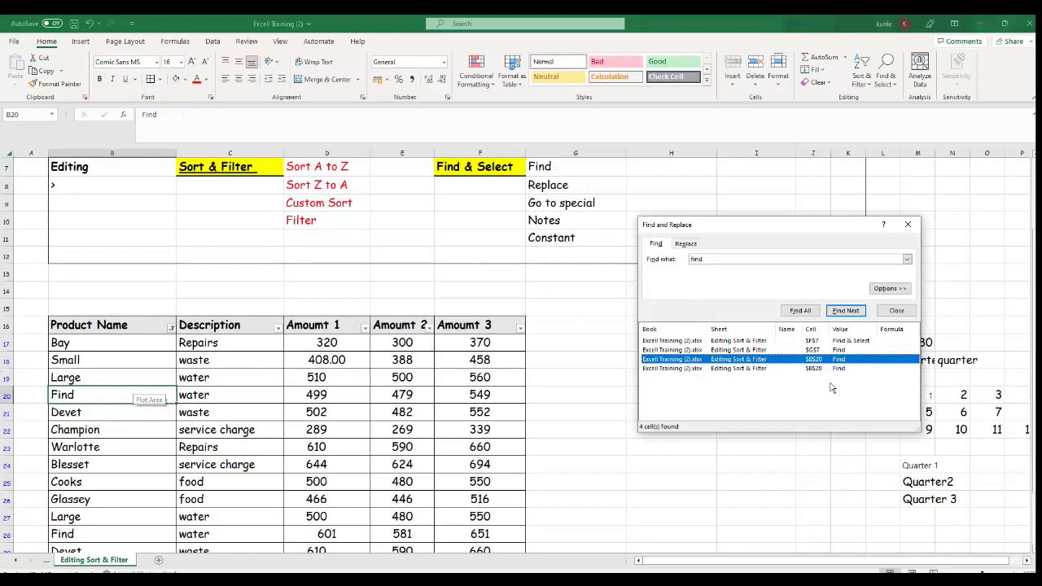
{"action": "left_click", "coordinate": [690, 368]}
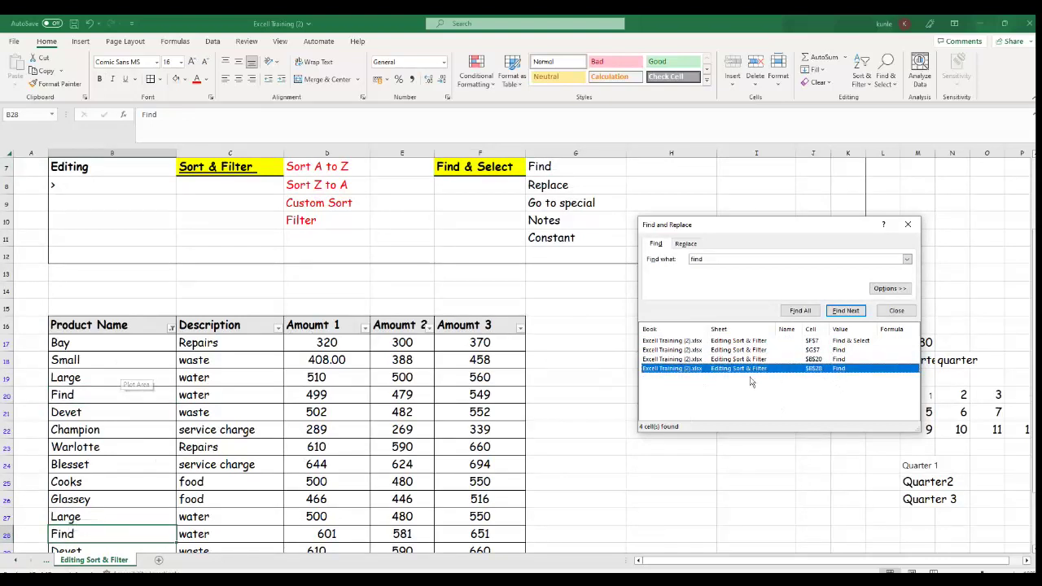
{"action": "left_click", "coordinate": [736, 258]}
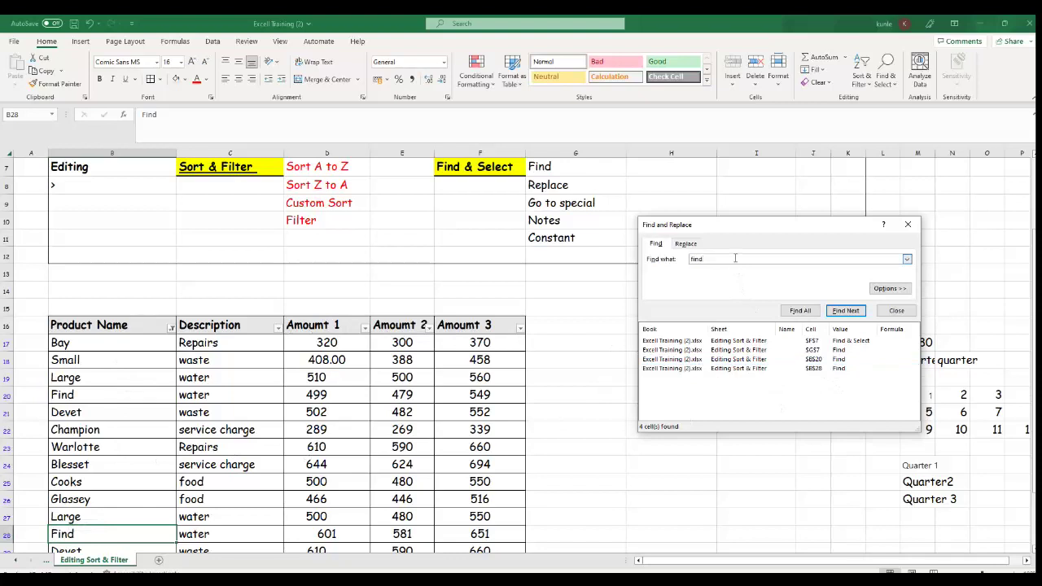
{"action": "key", "text": "BackSpace"}
{"action": "key", "text": "BackSpace"}
{"action": "key", "text": "BackSpace"}
{"action": "type", "text": "cool"}
{"action": "key", "text": "BackSpace"}
{"action": "type", "text": "ks"}
{"action": "left_click", "coordinate": [801, 311]}
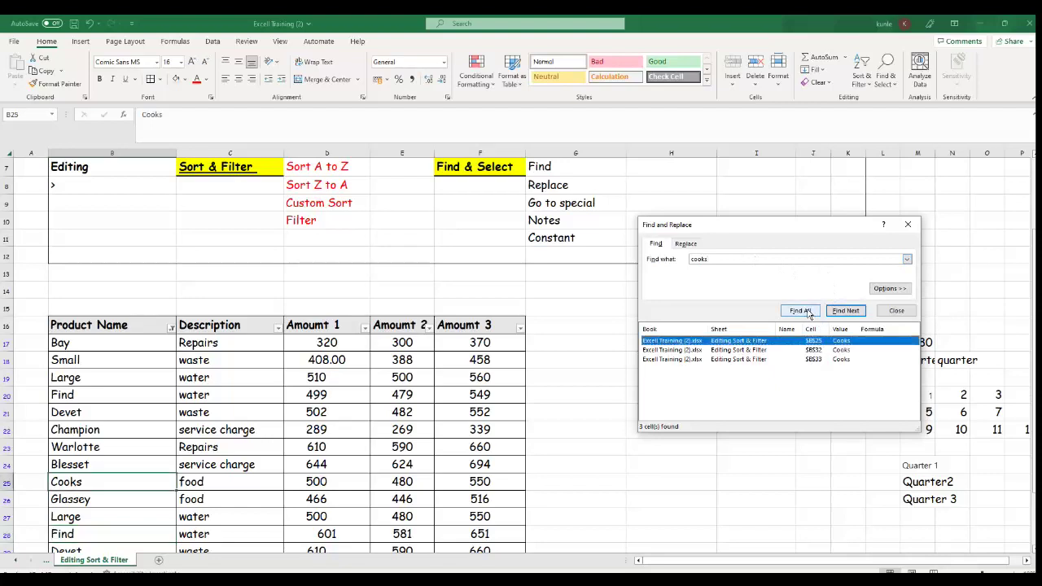
- Go through the "cooks" matches in cells B32 and B33 and close the Find and Replace dialog
{"action": "left_click", "coordinate": [688, 350]}
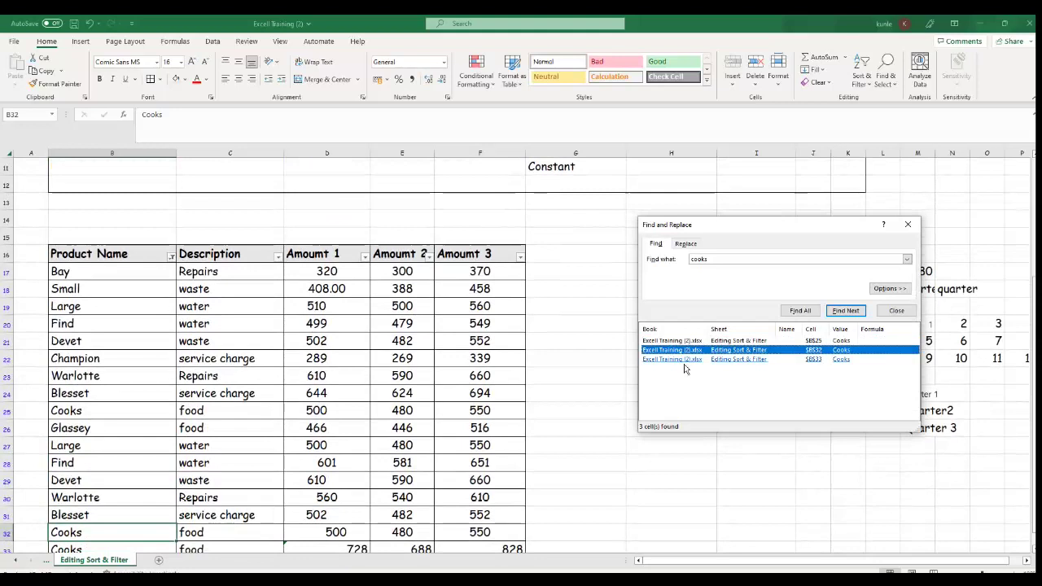
{"action": "left_click", "coordinate": [688, 359]}
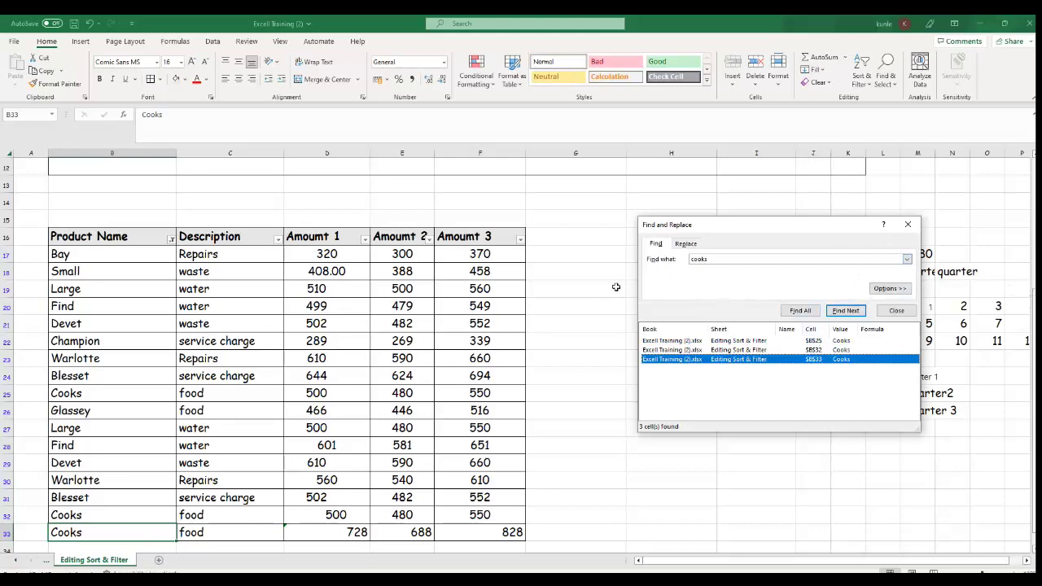
{"action": "left_click", "coordinate": [908, 224]}
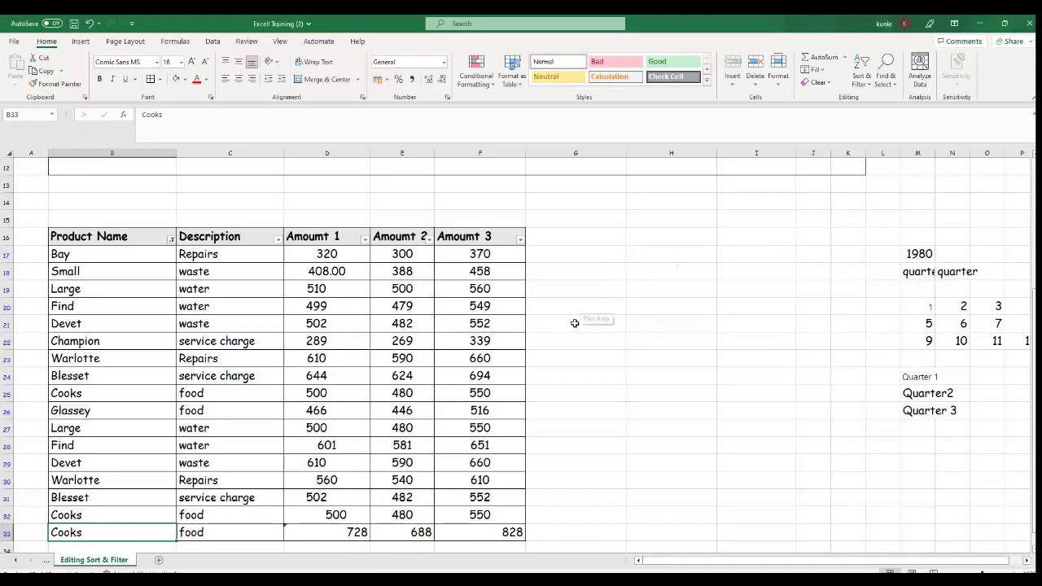
- Find all cells containing "Devet" and go to the match in cell B29
{"action": "scroll", "coordinate": [625, 364], "scroll_direction": "up", "scroll_amount": 3}
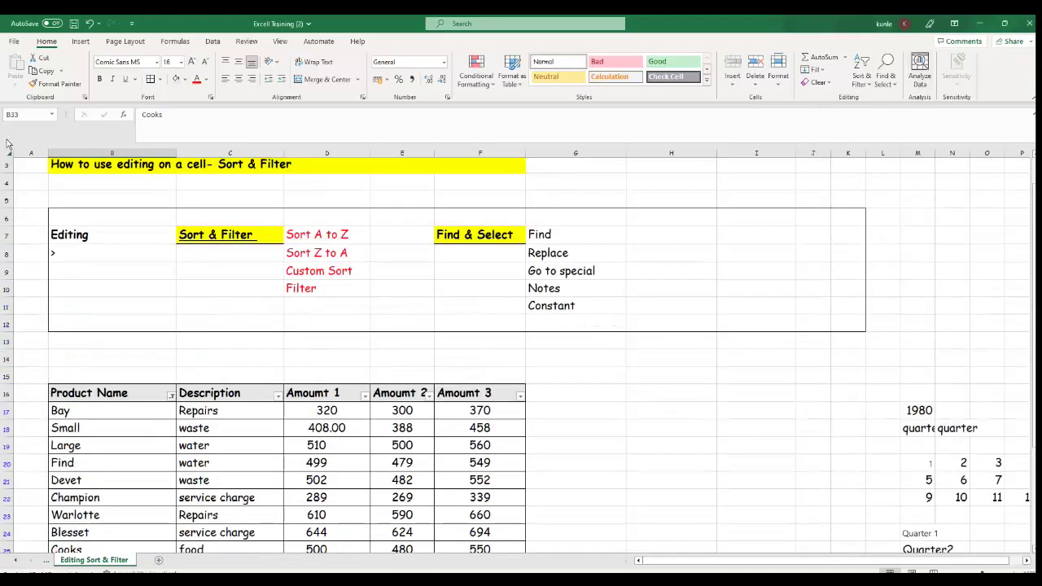
{"action": "left_click", "coordinate": [876, 86]}
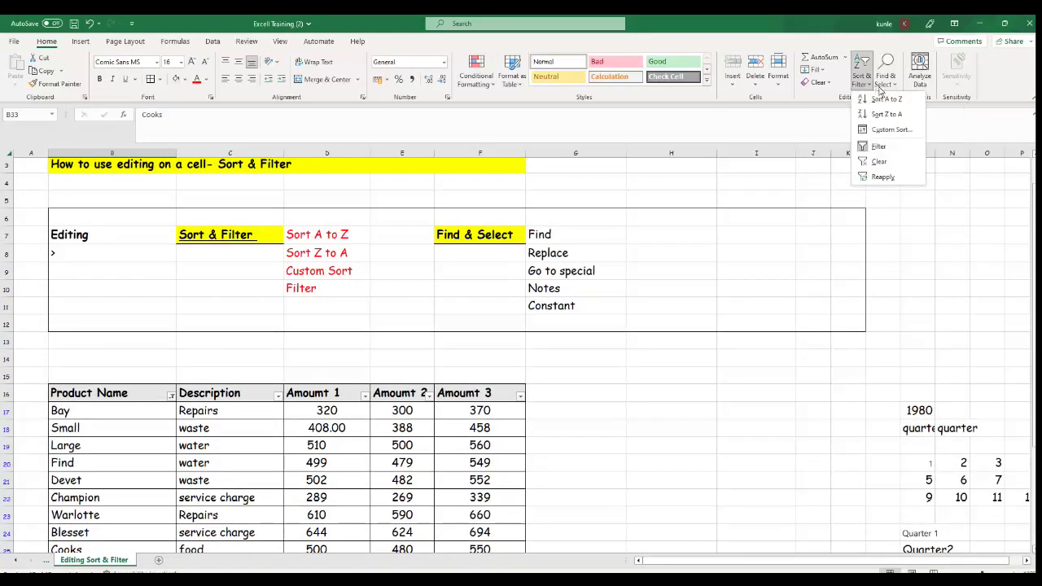
{"action": "left_click", "coordinate": [894, 86]}
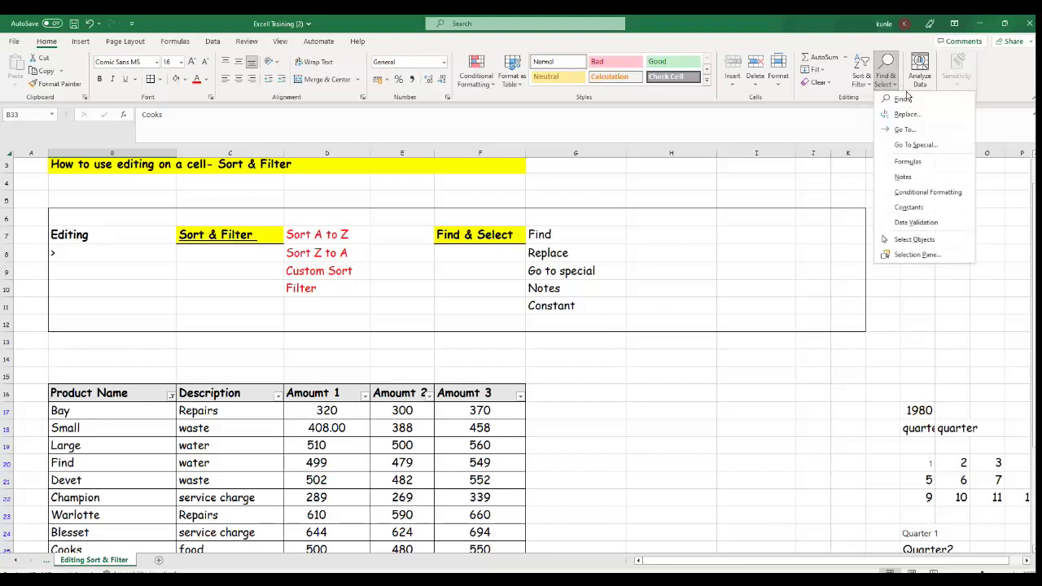
{"action": "left_click", "coordinate": [903, 99]}
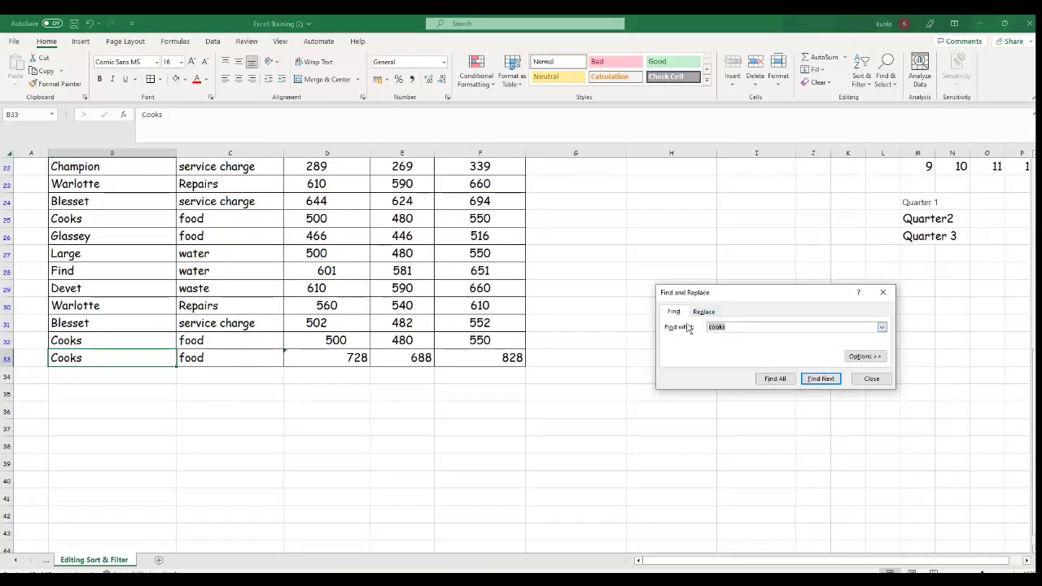
{"action": "type", "text": "Devet"}
{"action": "left_click", "coordinate": [777, 378]}
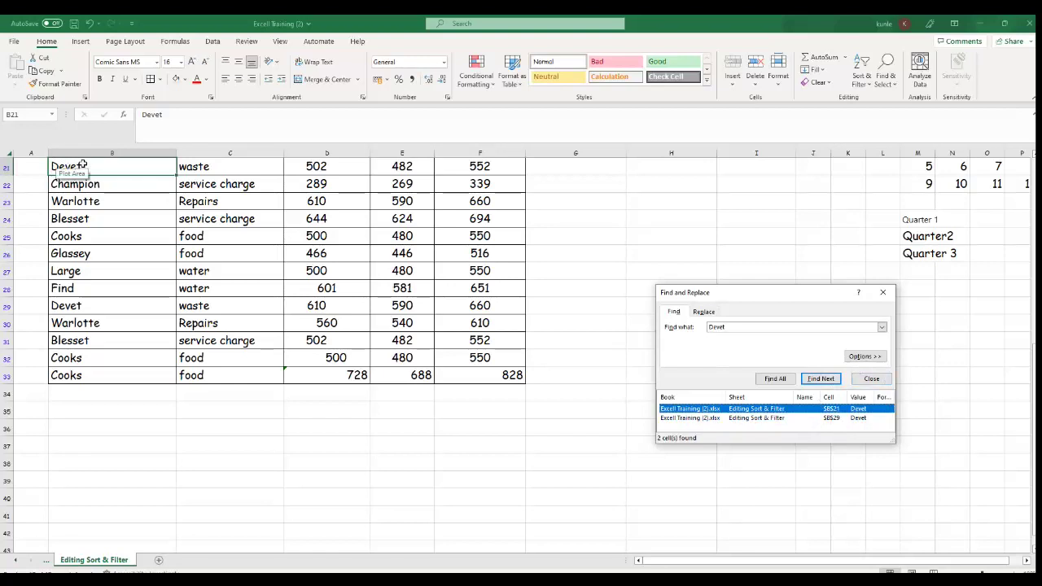
{"action": "left_click", "coordinate": [839, 419]}
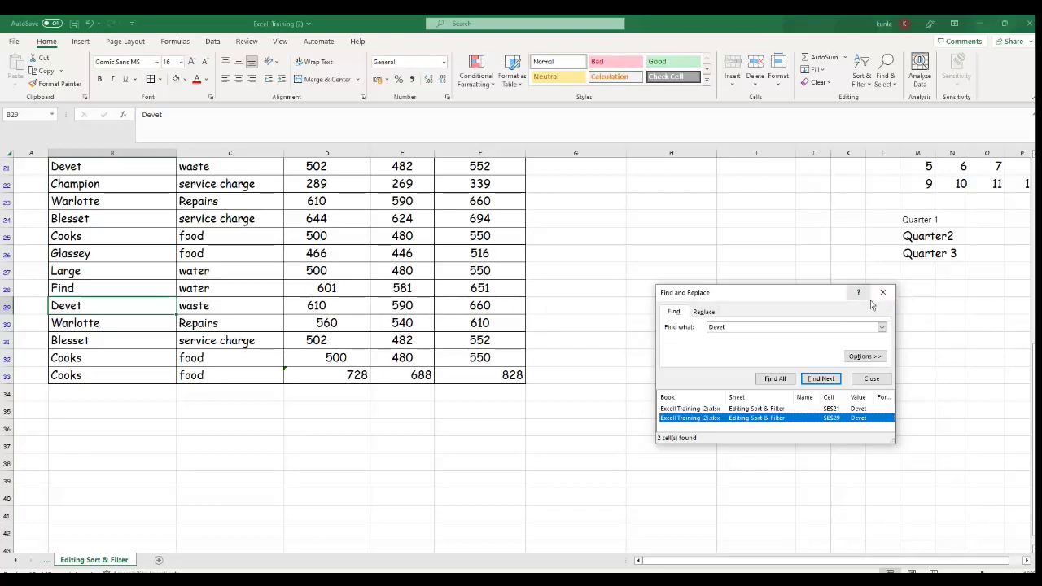
- Replace all occurrences of "Devet" with "Bummy" and close the Find and Replace dialog
{"action": "left_click", "coordinate": [713, 314]}
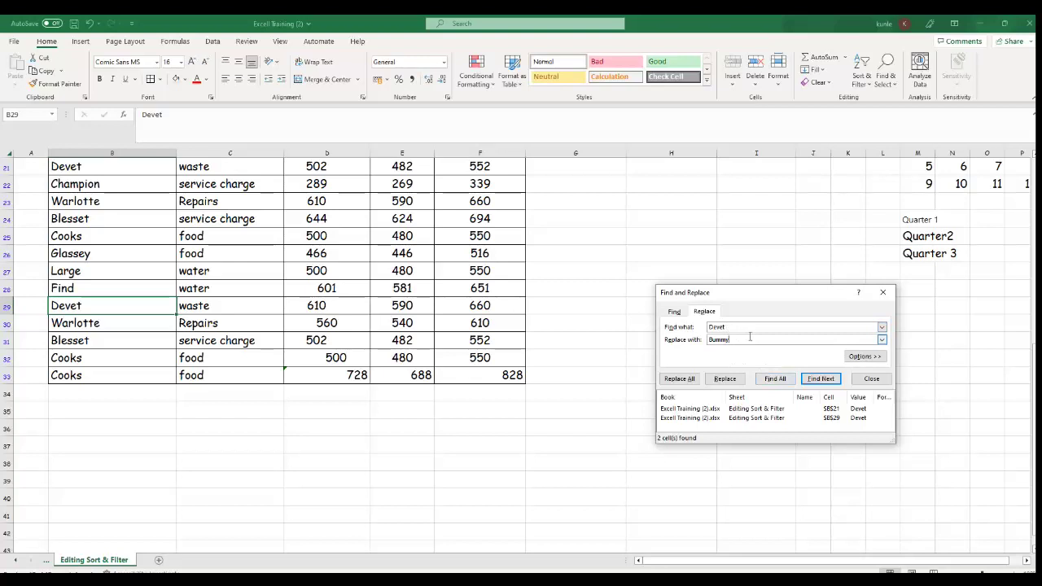
{"action": "left_click", "coordinate": [679, 378]}
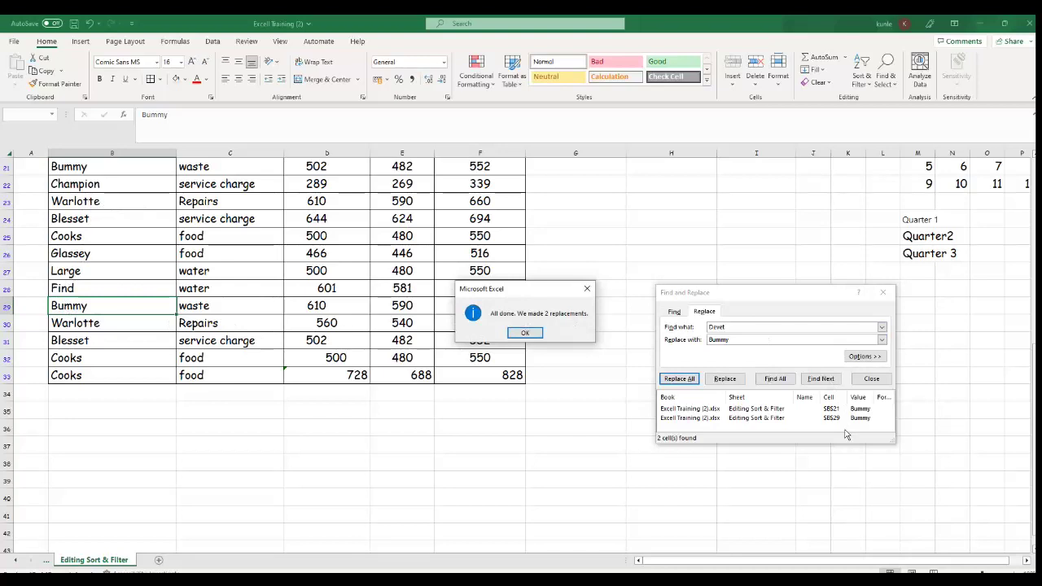
{"action": "left_click", "coordinate": [527, 334]}
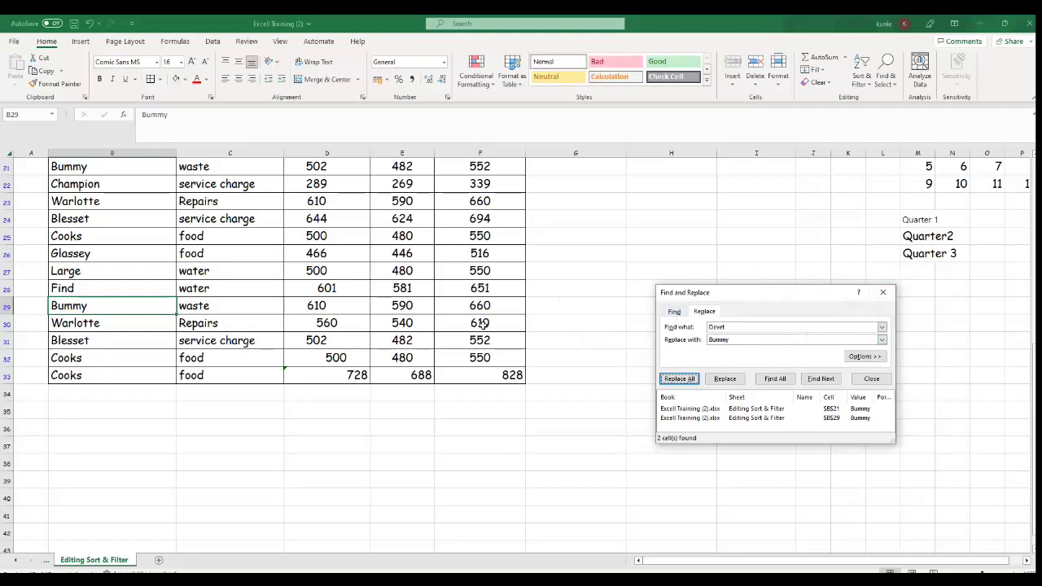
{"action": "left_click", "coordinate": [891, 297]}
{"action": "left_click", "coordinate": [658, 308]}
- Colour the Find and Replace entries in cells G7:G8 red
{"action": "scroll", "coordinate": [658, 313], "scroll_direction": "up", "scroll_amount": 5}
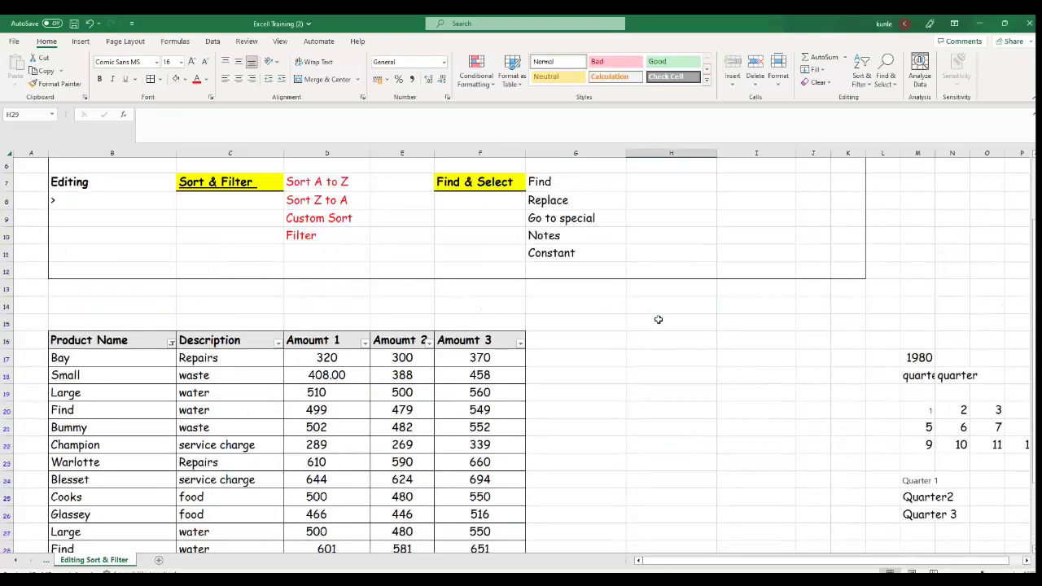
{"action": "left_click_drag", "start_coordinate": [561, 184], "coordinate": [564, 203]}
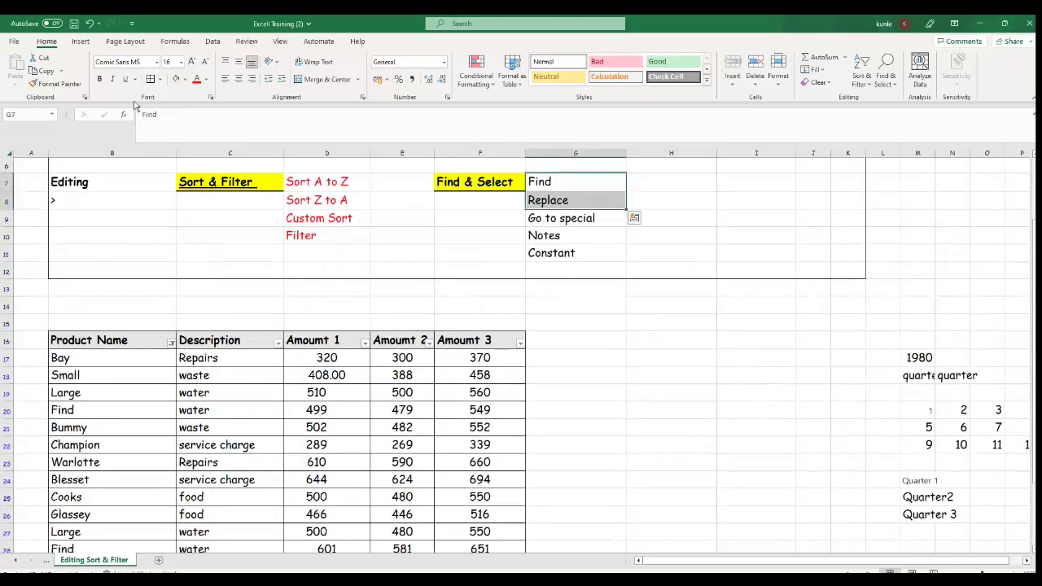
{"action": "left_click", "coordinate": [196, 79]}
{"action": "left_click", "coordinate": [739, 323]}
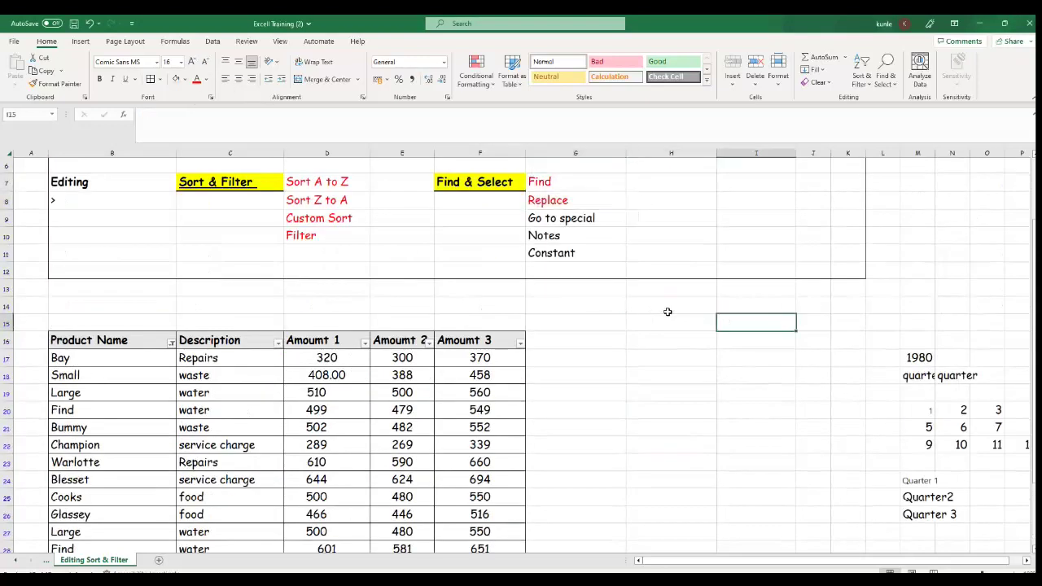
{"action": "scroll", "coordinate": [667, 312], "scroll_direction": "down", "scroll_amount": 1}
{"action": "scroll", "coordinate": [668, 312], "scroll_direction": "up", "scroll_amount": 2}
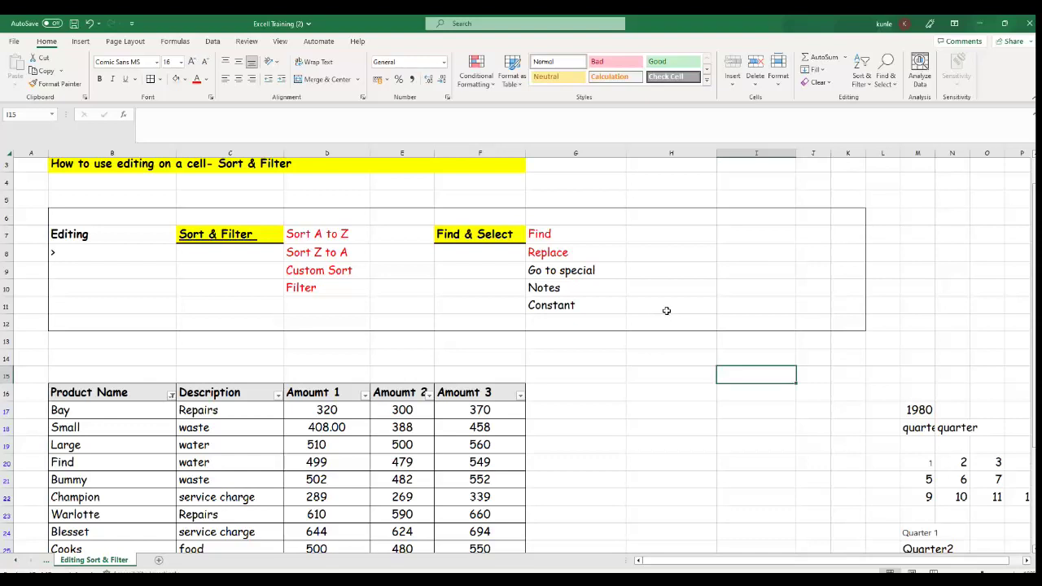
{"action": "left_click", "coordinate": [710, 321]}
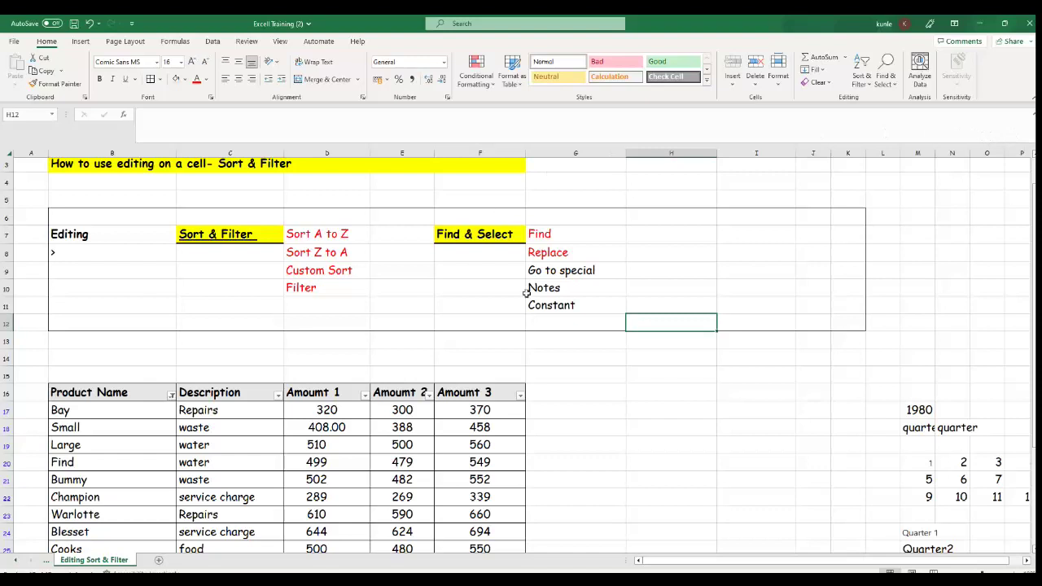
{"action": "left_click", "coordinate": [579, 264]}
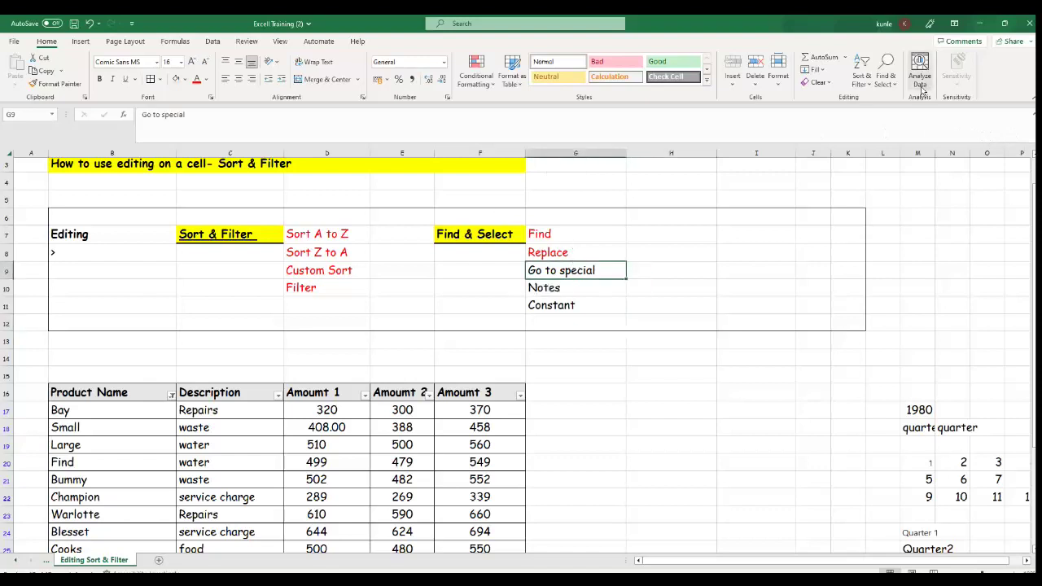
- Select the whole product table including headers and use Go To Special to select its row differences
{"action": "left_click_drag", "start_coordinate": [89, 393], "coordinate": [481, 514]}
{"action": "scroll", "coordinate": [884, 458], "scroll_direction": "up", "scroll_amount": 4}
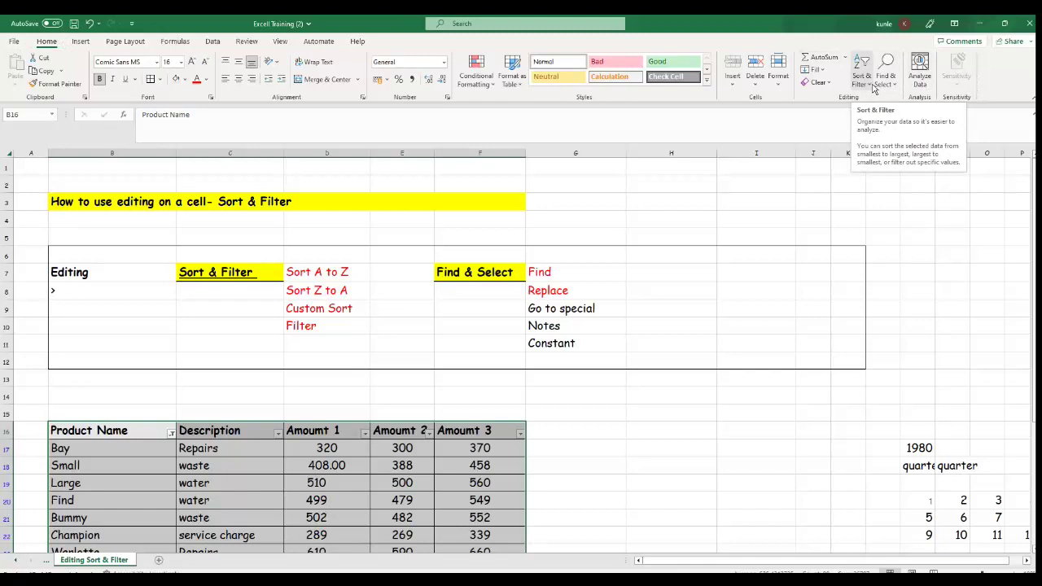
{"action": "left_click", "coordinate": [900, 86]}
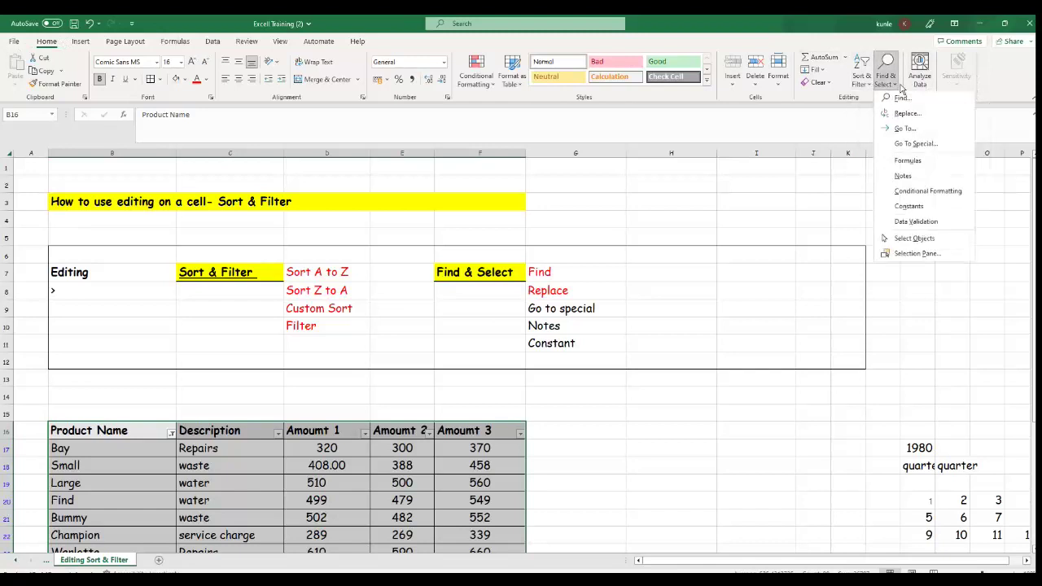
{"action": "left_click", "coordinate": [916, 144]}
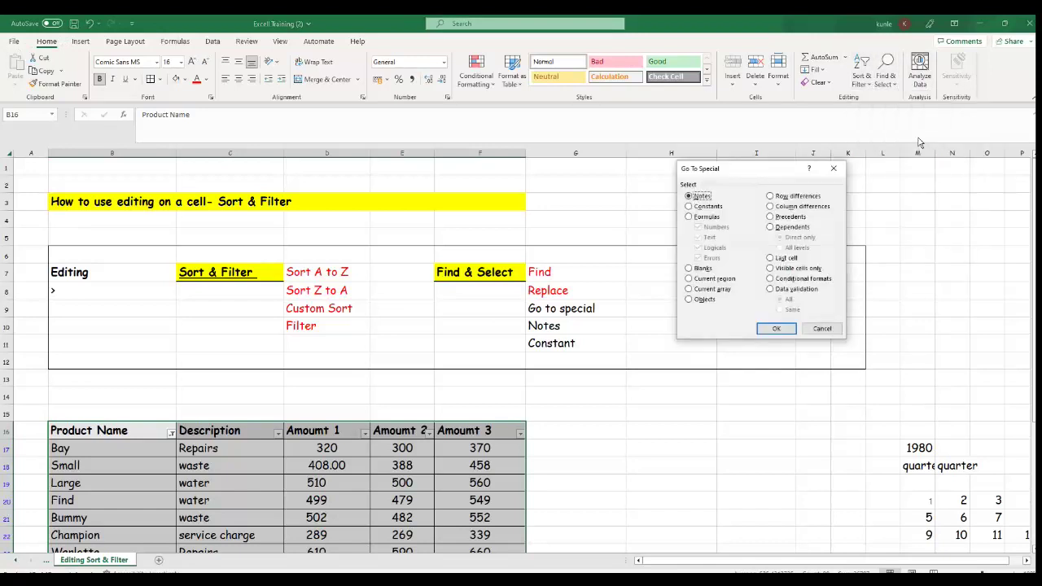
{"action": "left_click_drag", "start_coordinate": [740, 171], "coordinate": [792, 170]}
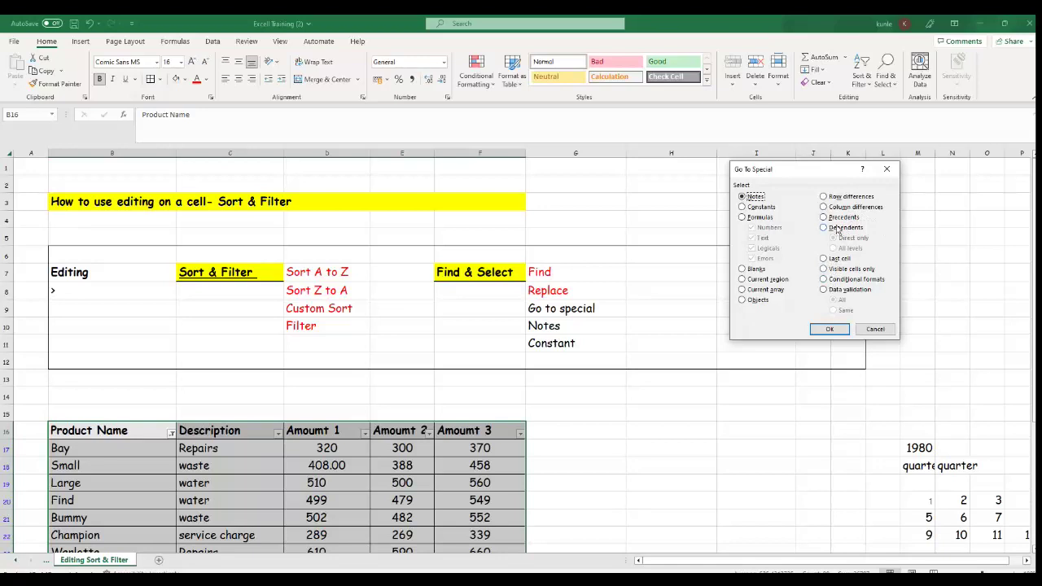
{"action": "left_click", "coordinate": [825, 197]}
{"action": "left_click", "coordinate": [833, 331]}
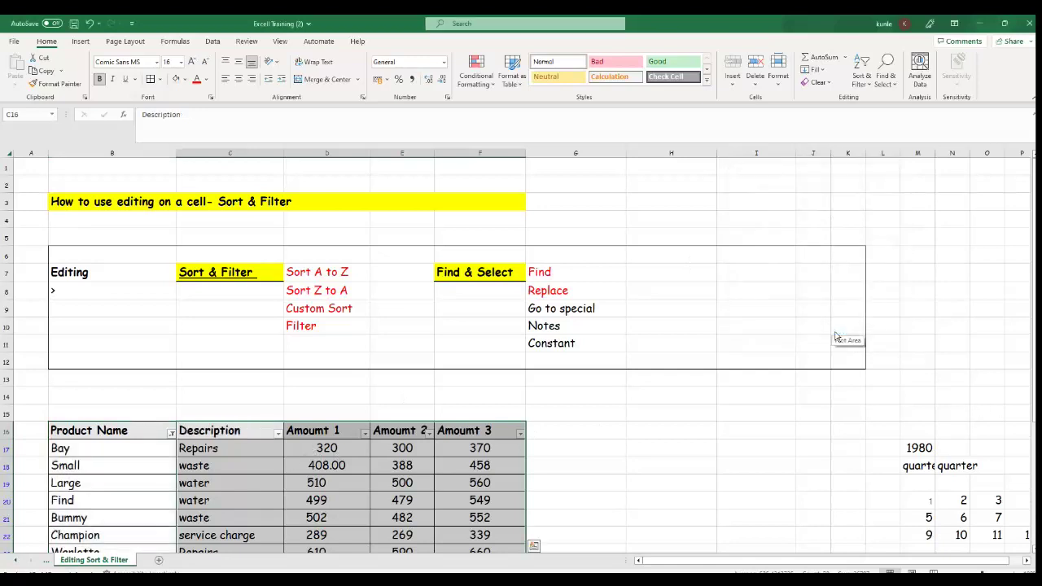
- Review the row-difference selection in the product table and undo the red font on cells G7:G8
{"action": "scroll", "coordinate": [522, 482], "scroll_direction": "down", "scroll_amount": 2}
{"action": "scroll", "coordinate": [522, 482], "scroll_direction": "down", "scroll_amount": 2}
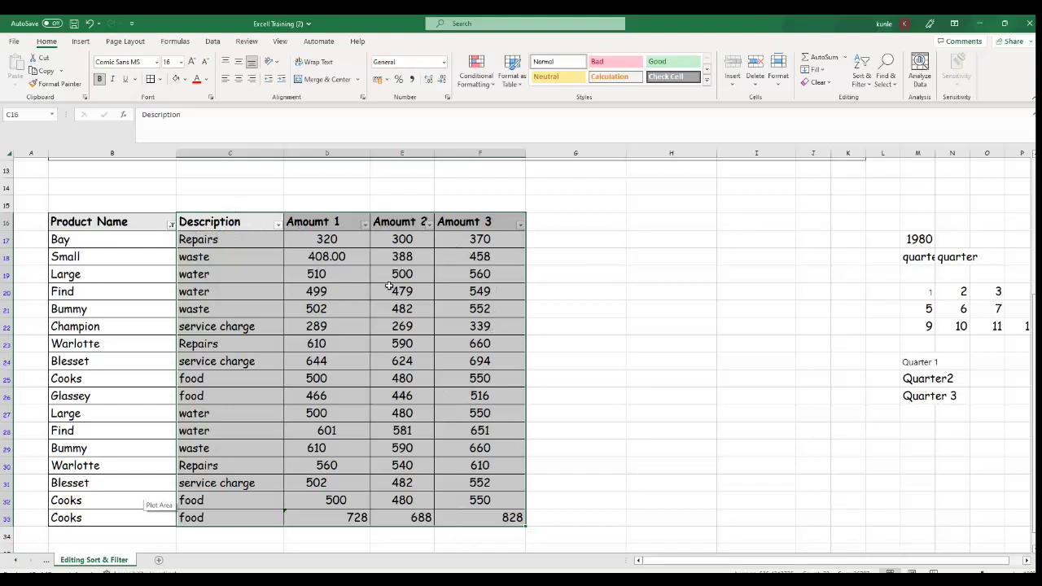
{"action": "left_click", "coordinate": [91, 24]}
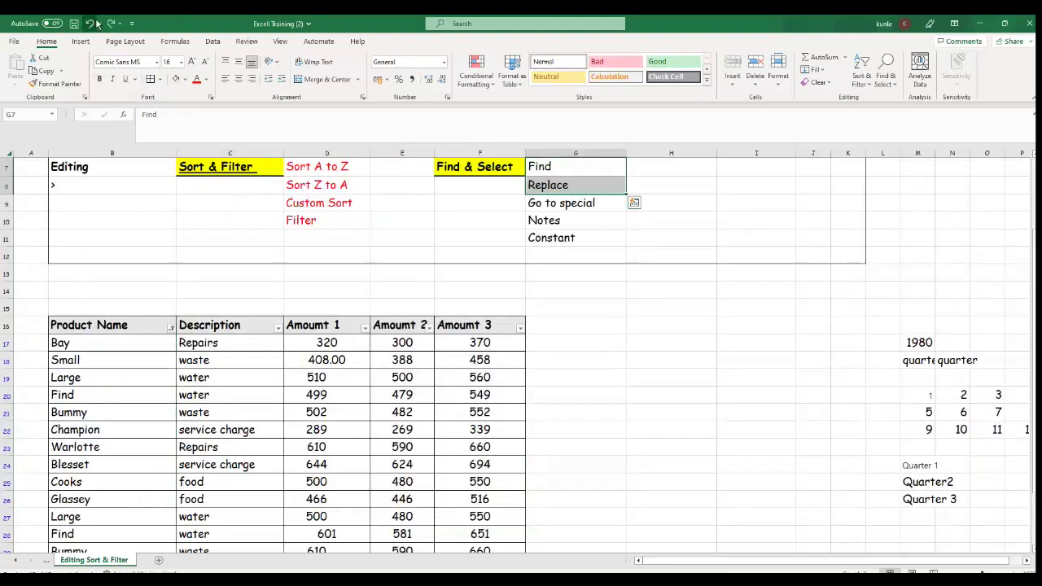
- Reselect the product table from its header row and use Go To Special to select its column differences
{"action": "left_click_drag", "start_coordinate": [93, 323], "coordinate": [509, 515]}
{"action": "scroll", "coordinate": [845, 263], "scroll_direction": "up", "scroll_amount": 3}
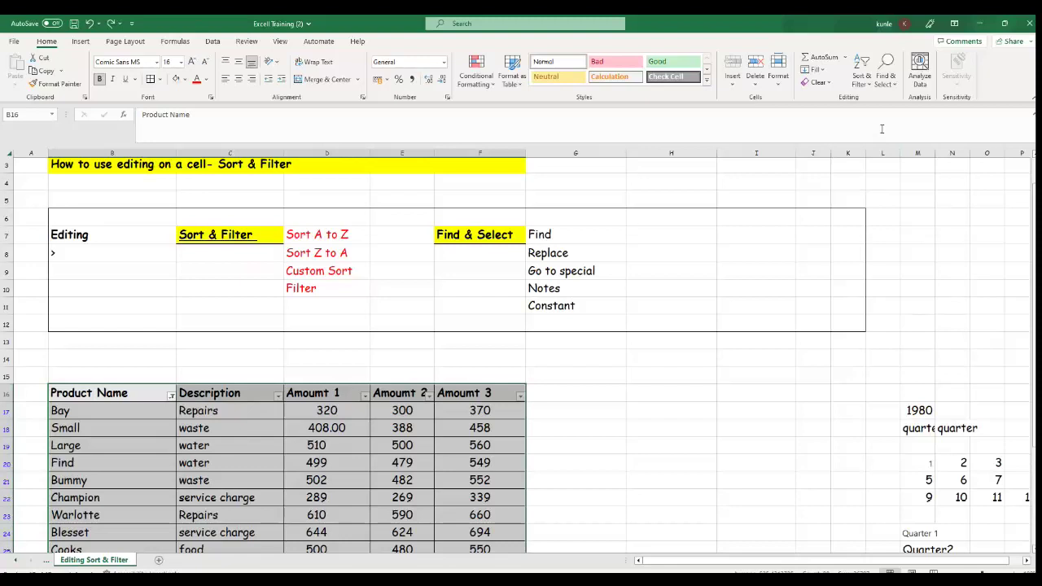
{"action": "left_click", "coordinate": [862, 78]}
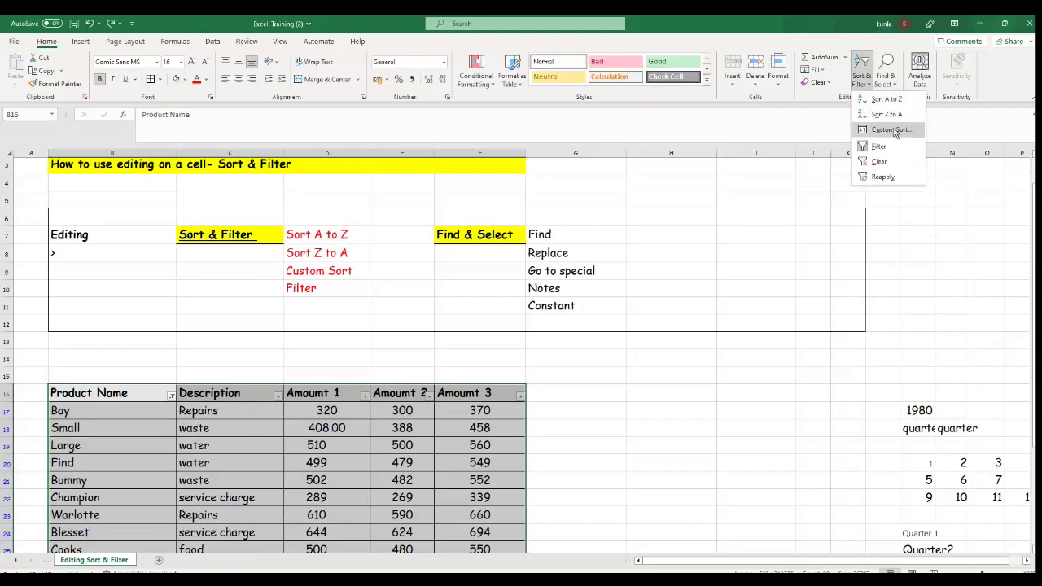
{"action": "left_click", "coordinate": [899, 88]}
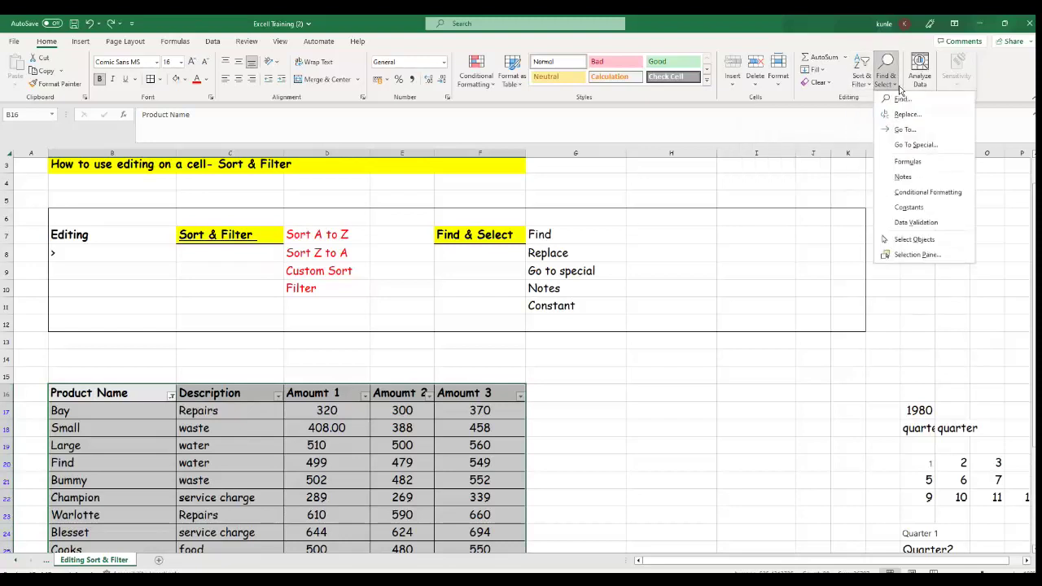
{"action": "left_click", "coordinate": [922, 148]}
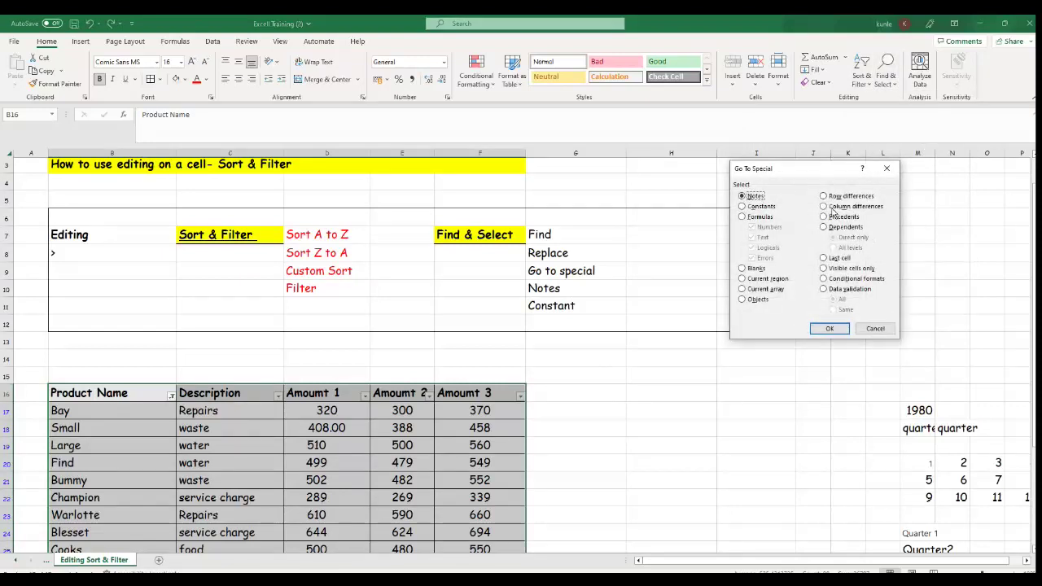
{"action": "left_click", "coordinate": [827, 208]}
{"action": "left_click", "coordinate": [829, 328]}
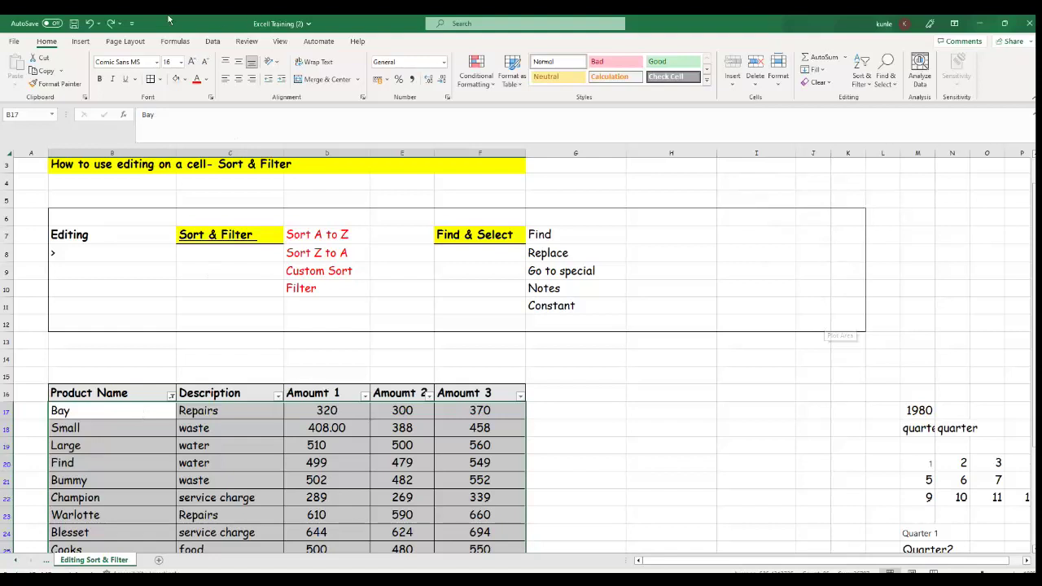
- Undo the replacement of "Devet" with "Bummy" in the Product Name column
{"action": "left_click", "coordinate": [93, 23]}
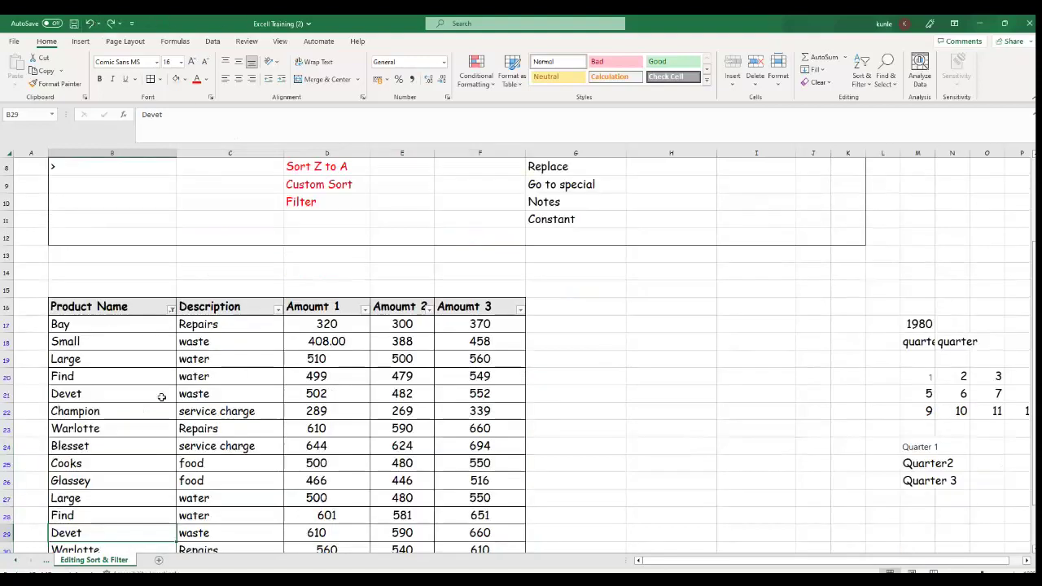
- Select the product table with its headers and use Go To Special to jump to the last cell of the sheet
{"action": "left_click_drag", "start_coordinate": [109, 307], "coordinate": [513, 533]}
{"action": "scroll", "coordinate": [686, 467], "scroll_direction": "up", "scroll_amount": 4}
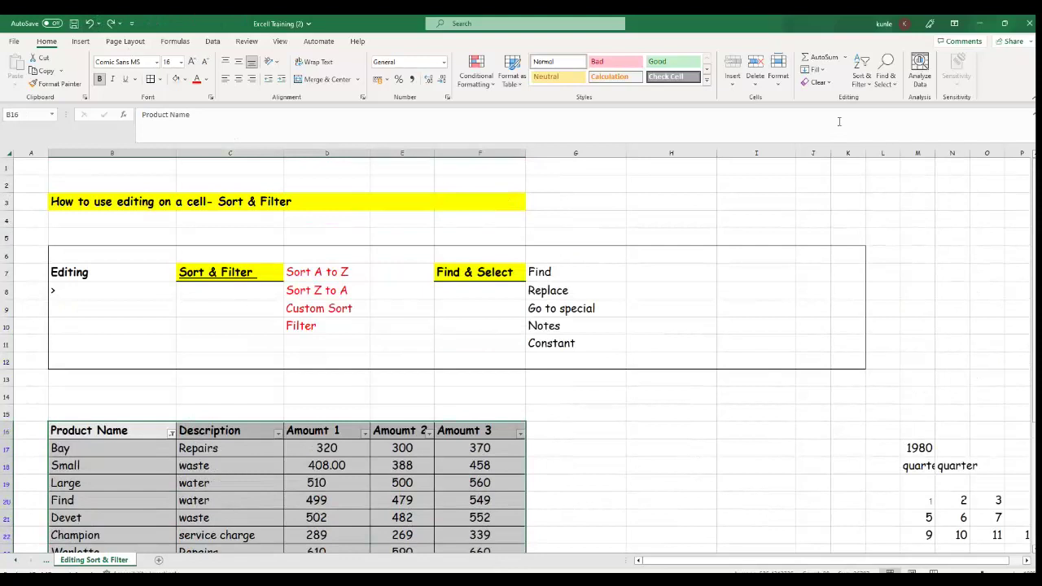
{"action": "left_click", "coordinate": [891, 82]}
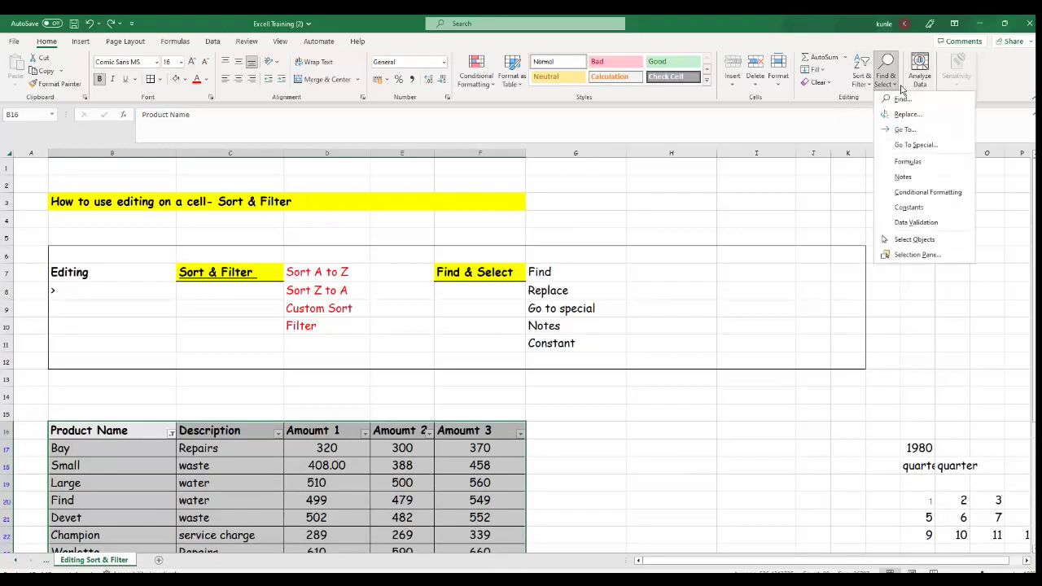
{"action": "left_click", "coordinate": [914, 144]}
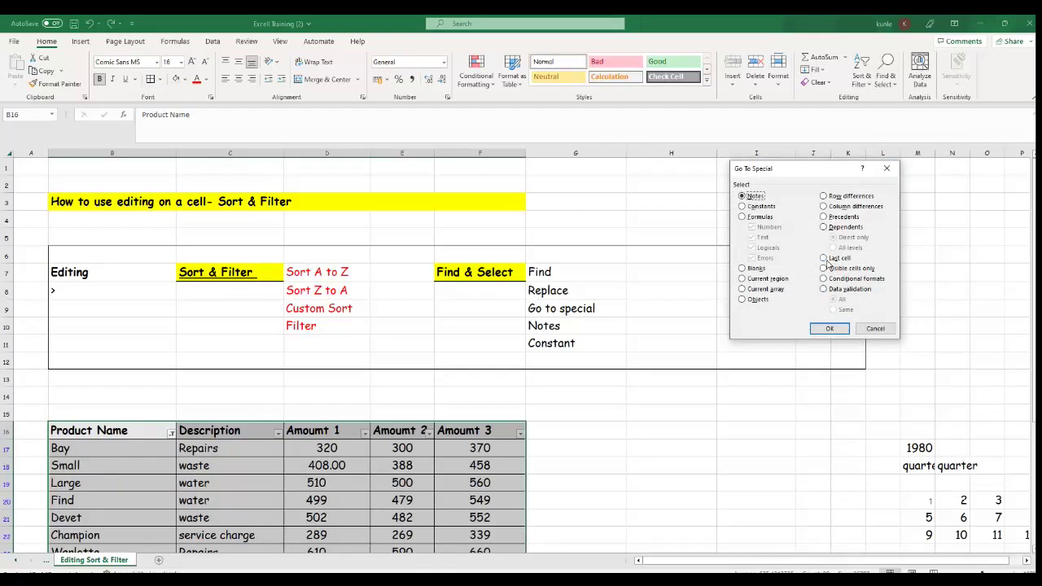
{"action": "left_click", "coordinate": [826, 259]}
{"action": "left_click", "coordinate": [835, 327]}
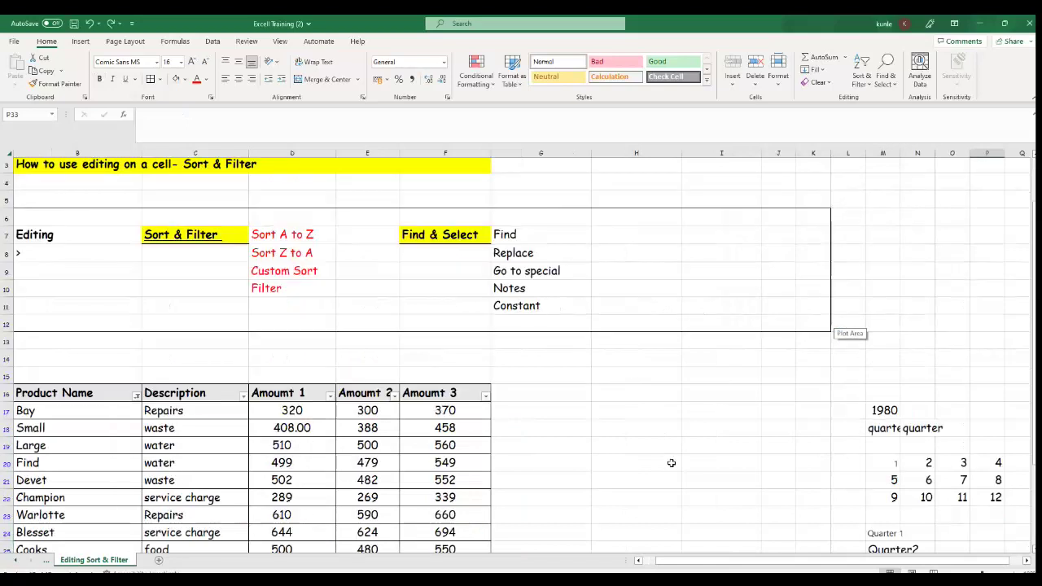
{"action": "scroll", "coordinate": [668, 460], "scroll_direction": "up", "scroll_amount": 2}
{"action": "scroll", "coordinate": [671, 463], "scroll_direction": "down", "scroll_amount": 2}
{"action": "scroll", "coordinate": [676, 488], "scroll_direction": "left", "scroll_amount": 1}
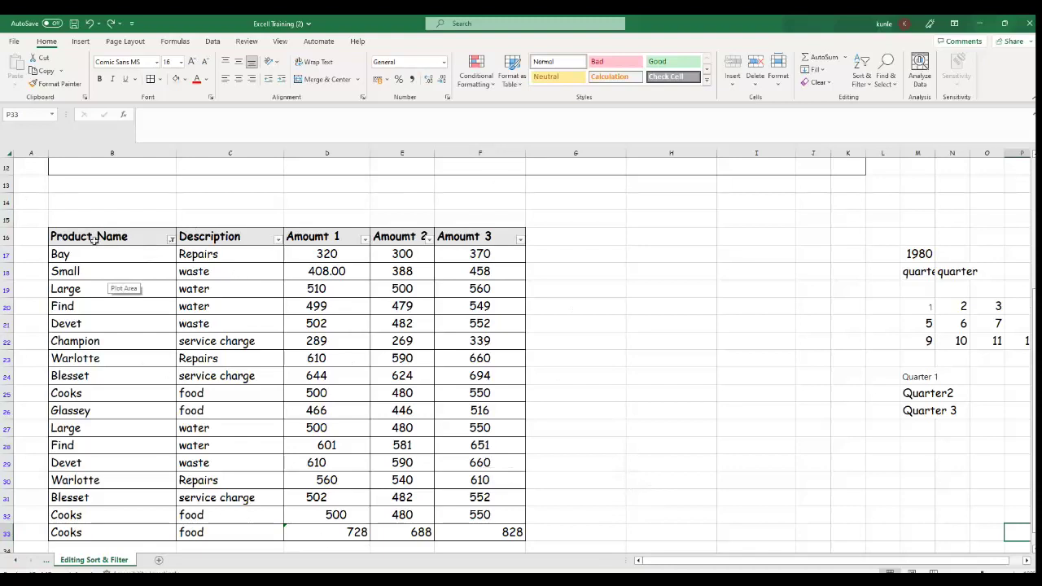
- Color the "Go to special" label in cell G9 red
{"action": "scroll", "coordinate": [809, 342], "scroll_direction": "up", "scroll_amount": 1}
{"action": "scroll", "coordinate": [809, 342], "scroll_direction": "up", "scroll_amount": 3}
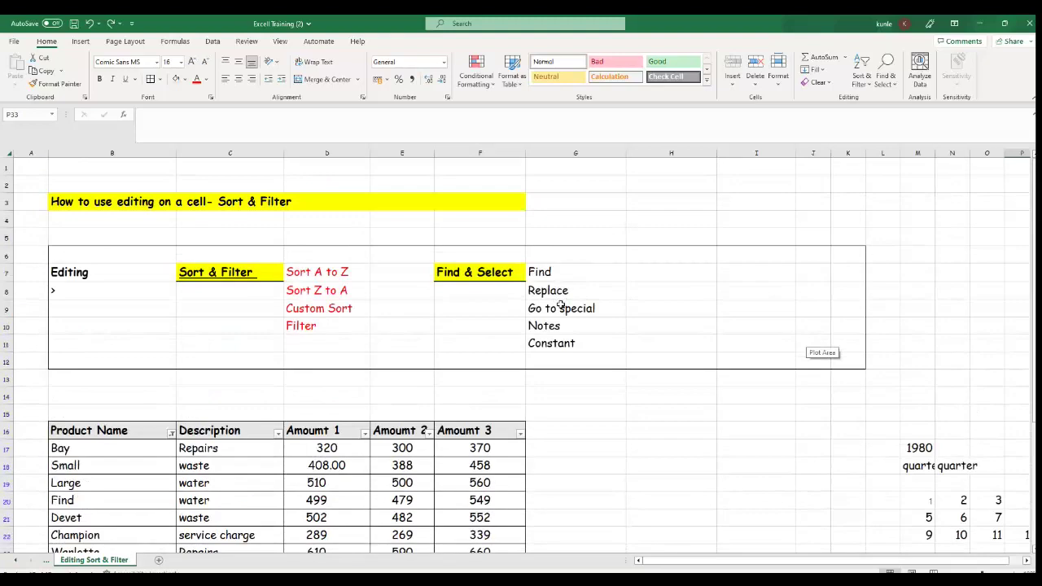
{"action": "left_click", "coordinate": [591, 309]}
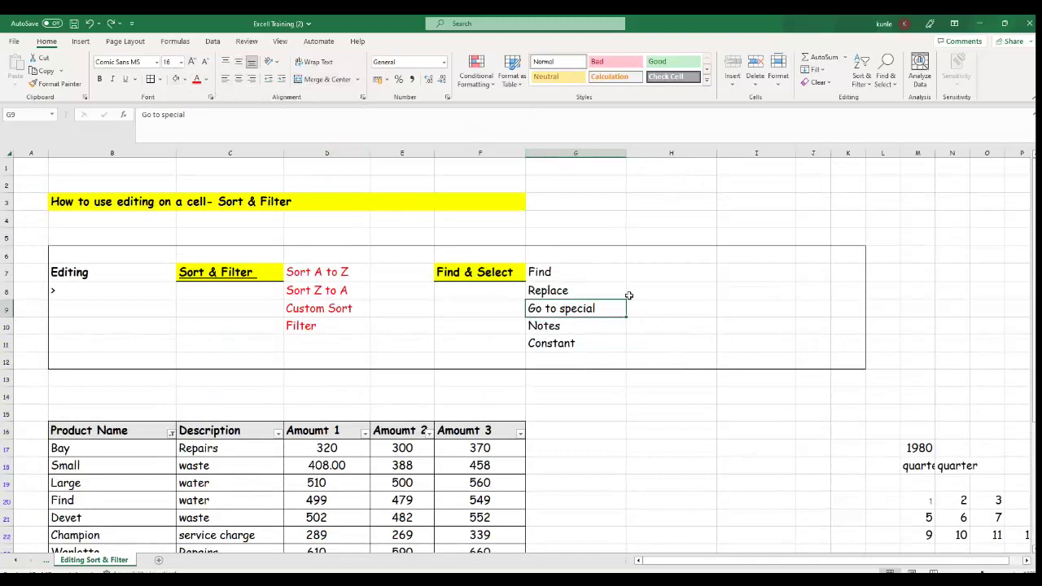
{"action": "left_click", "coordinate": [196, 79]}
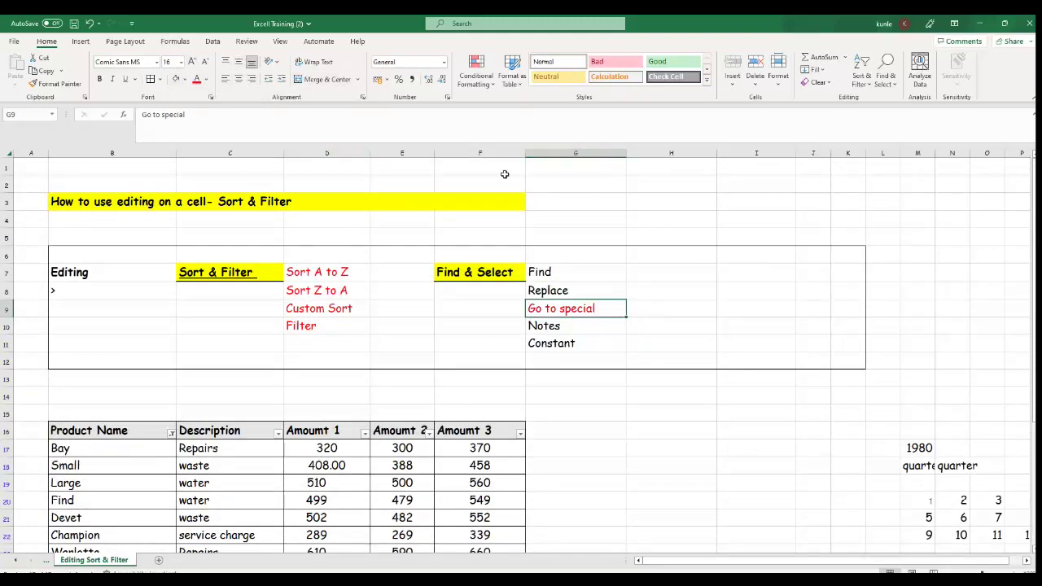
{"action": "left_click", "coordinate": [688, 366]}
- Add a note to Bay's Amount 3 cell F17, replacing the author name with "This amount is for bay' repairs"
{"action": "scroll", "coordinate": [687, 362], "scroll_direction": "down", "scroll_amount": 2}
{"action": "scroll", "coordinate": [687, 361], "scroll_direction": "down", "scroll_amount": 2}
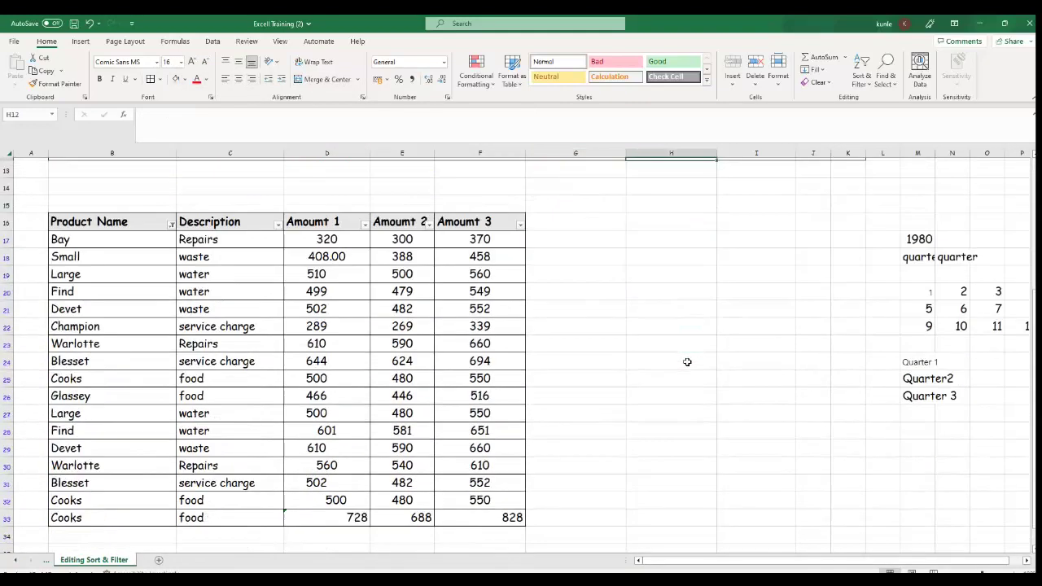
{"action": "scroll", "coordinate": [95, 302], "scroll_direction": "up", "scroll_amount": 1}
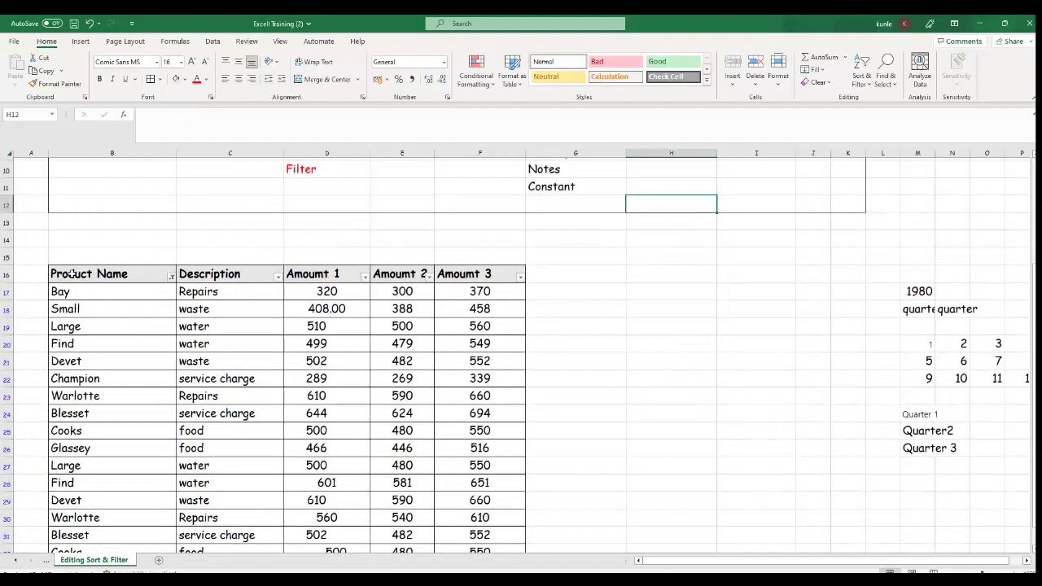
{"action": "left_click_drag", "start_coordinate": [71, 277], "coordinate": [500, 517]}
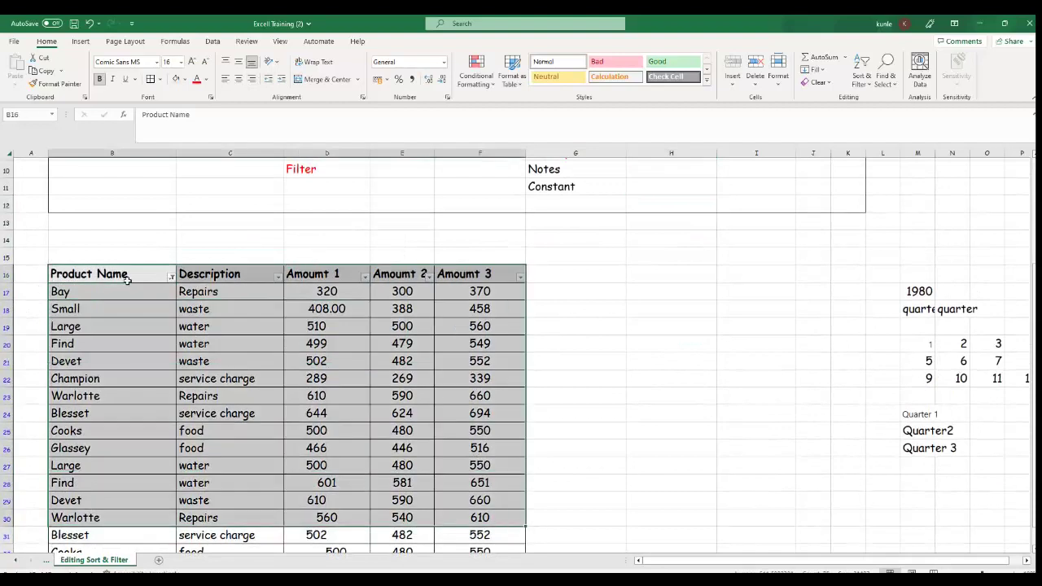
{"action": "left_click", "coordinate": [504, 292]}
{"action": "scroll", "coordinate": [505, 293], "scroll_direction": "up", "scroll_amount": 2}
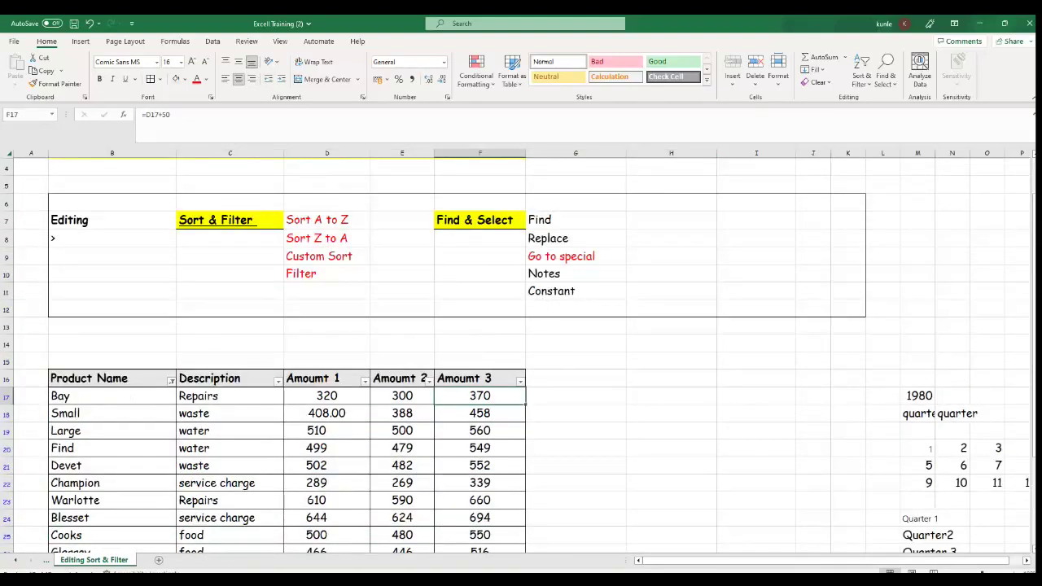
{"action": "right_click", "coordinate": [510, 400]}
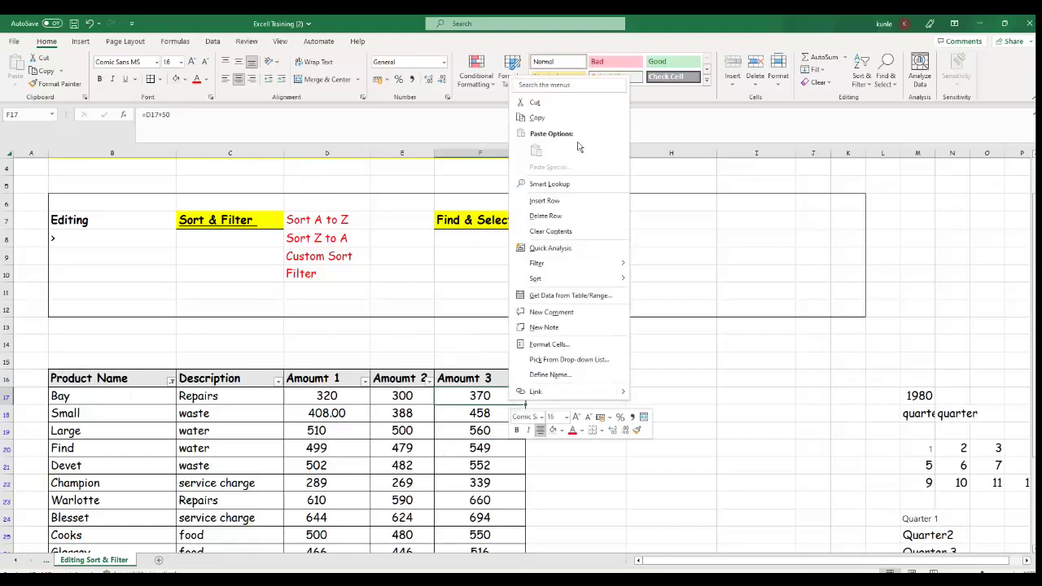
{"action": "left_click", "coordinate": [574, 329]}
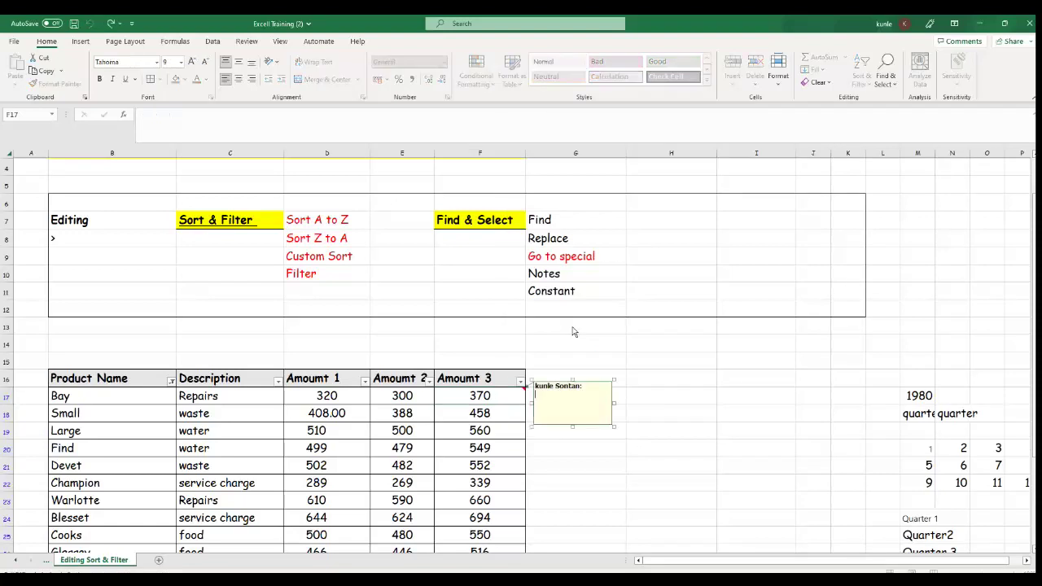
{"action": "left_click_drag", "start_coordinate": [585, 390], "coordinate": [533, 386]}
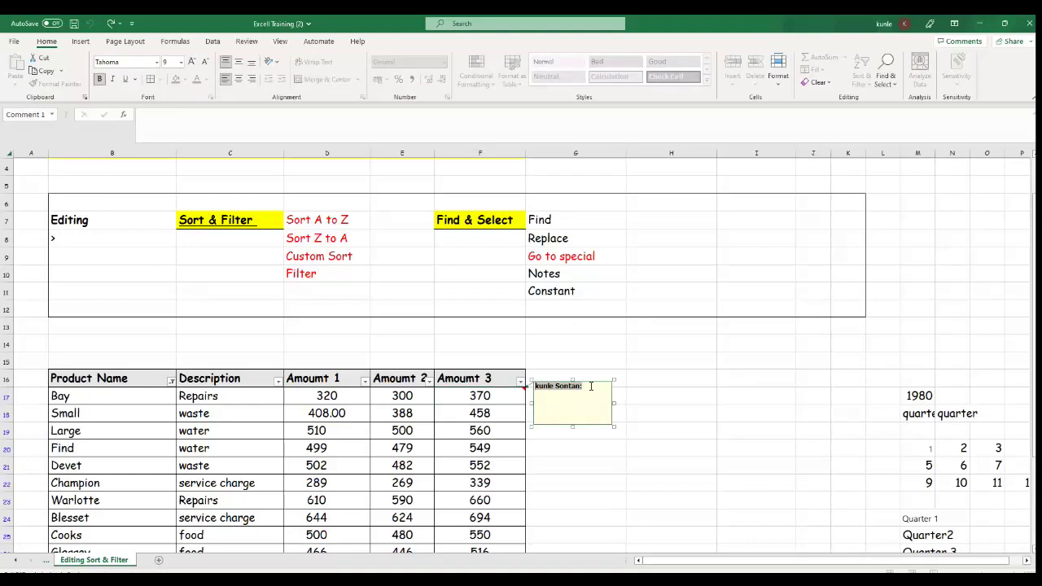
{"action": "key", "text": "BackSpace"}
{"action": "type", "text": "This amount is for Bay's repairs"}
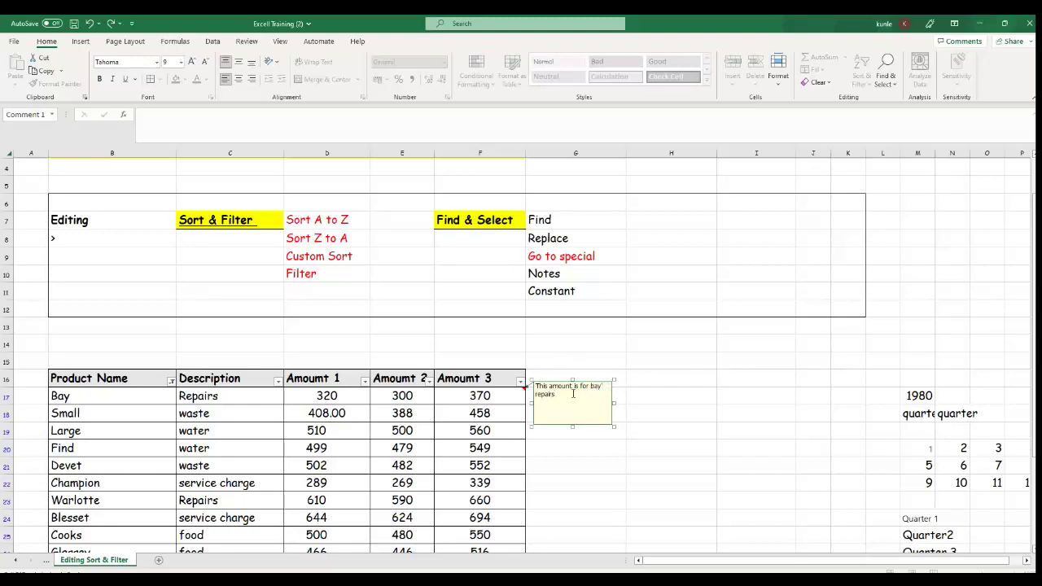
- Extend the note on cell F17 with "spent on the 26/01/20222" and close it
{"action": "type", "text": "r"}
{"action": "type", "text": "ptn"}
{"action": "key", "text": "BackSpace"}
{"action": "key", "text": "BackSpace"}
{"action": "key", "text": "BackSpace"}
{"action": "key", "text": "BackSpace"}
{"action": "type", "text": "pent on the 26/01/202"}
{"action": "left_click", "coordinate": [757, 450]}
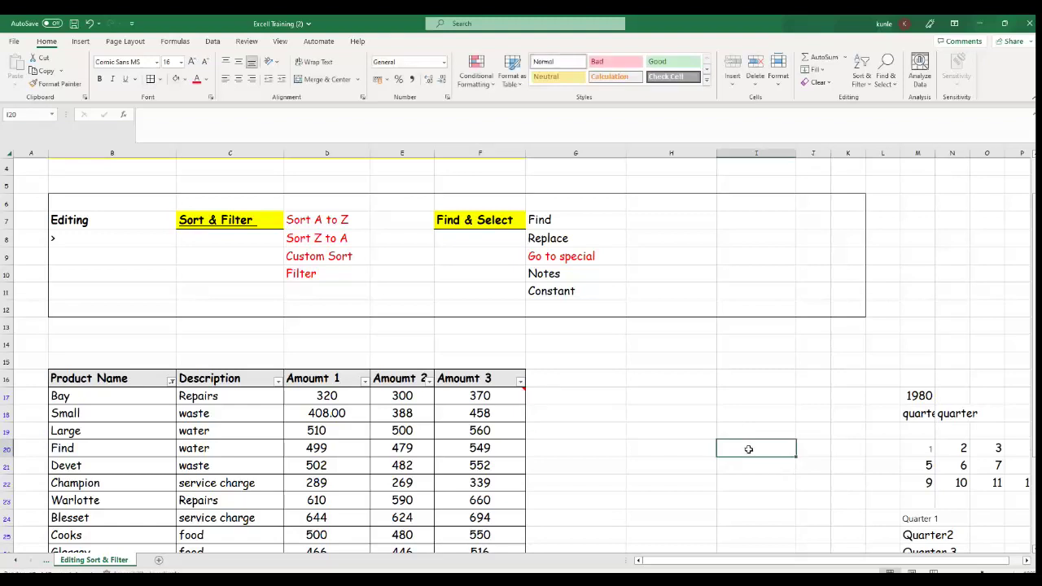
{"action": "mouse_move", "coordinate": [523, 392]}
- Select the whole product table, find its cells containing notes, and display the note on cell F17
{"action": "left_click", "coordinate": [562, 277]}
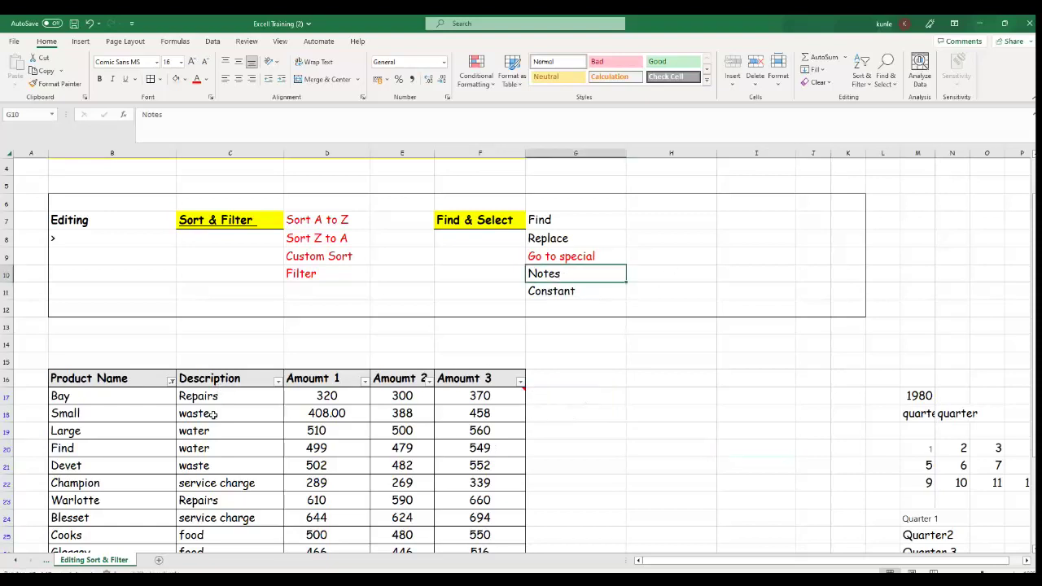
{"action": "left_click_drag", "start_coordinate": [110, 381], "coordinate": [524, 525]}
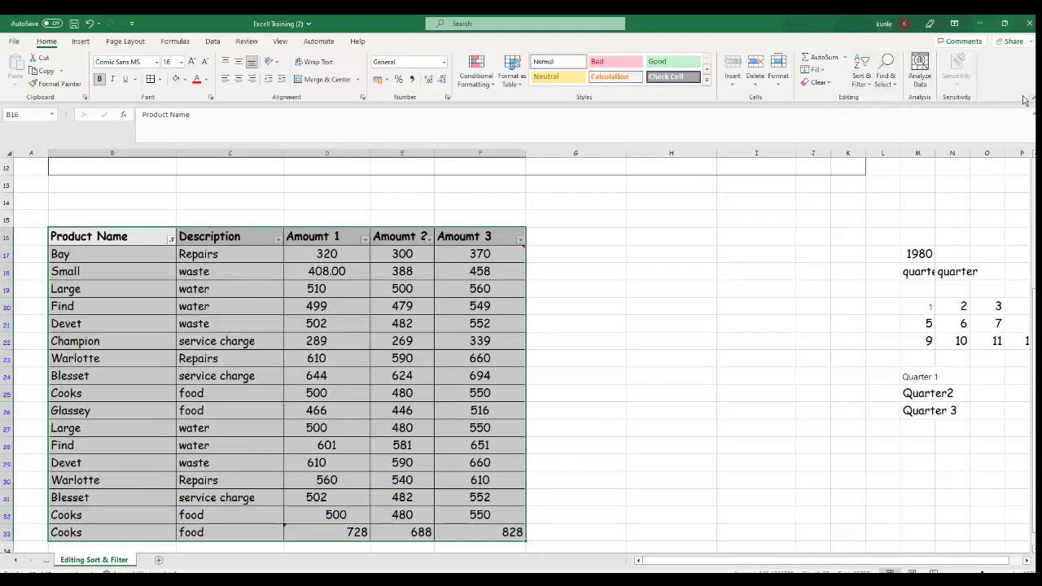
{"action": "left_click", "coordinate": [899, 86]}
{"action": "left_click", "coordinate": [908, 177]}
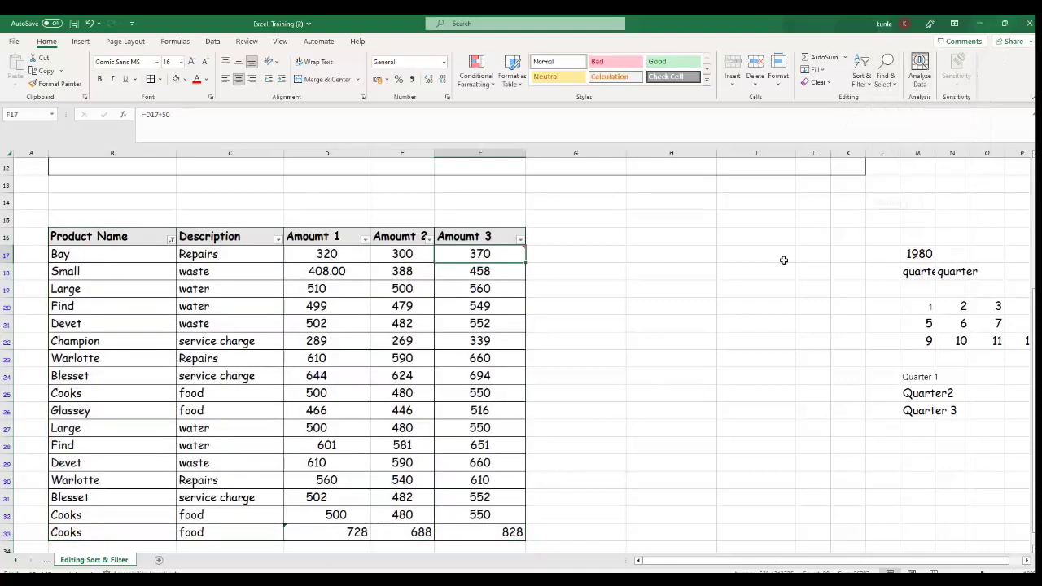
{"action": "left_click", "coordinate": [529, 321]}
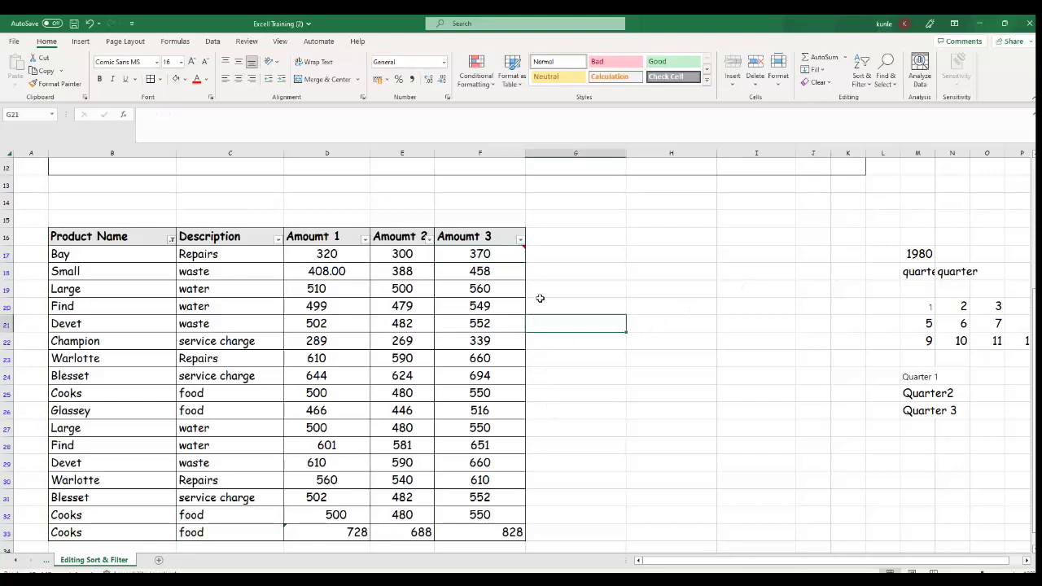
{"action": "left_click", "coordinate": [522, 253]}
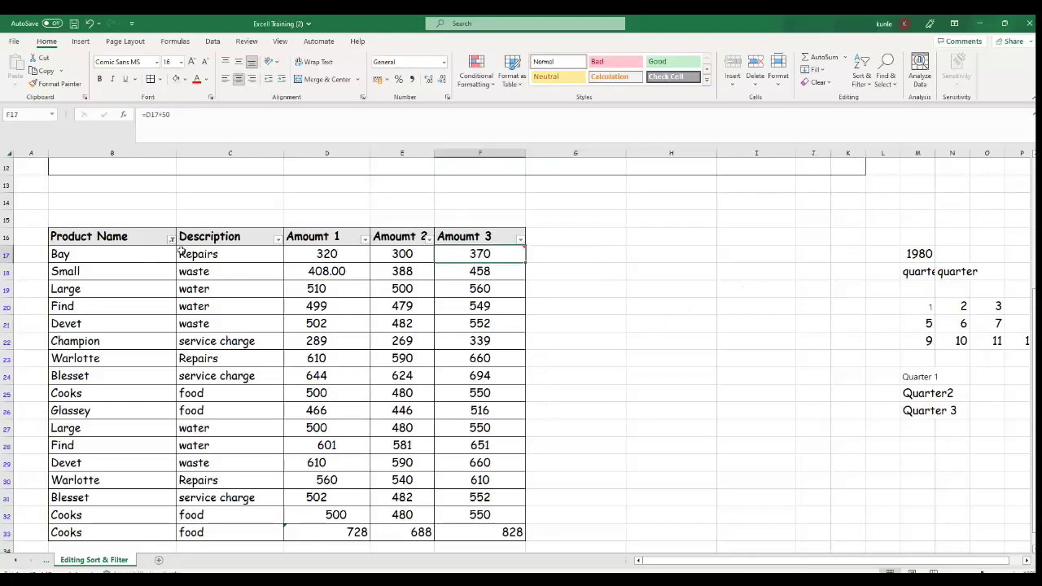
{"action": "mouse_move", "coordinate": [523, 249]}
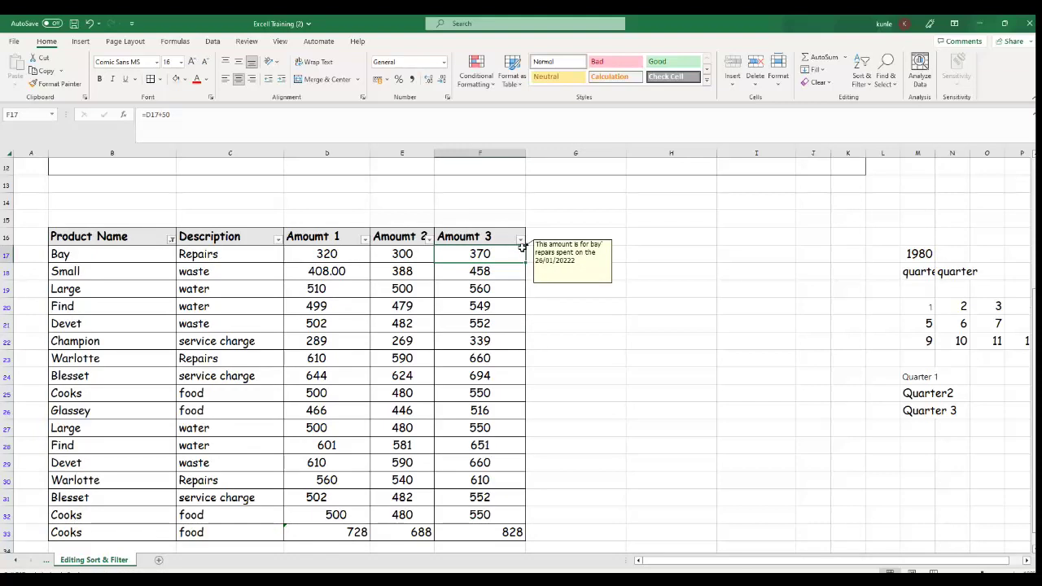
- Delete the note from Bay's Amount 3 cell F17
{"action": "right_click", "coordinate": [522, 246]}
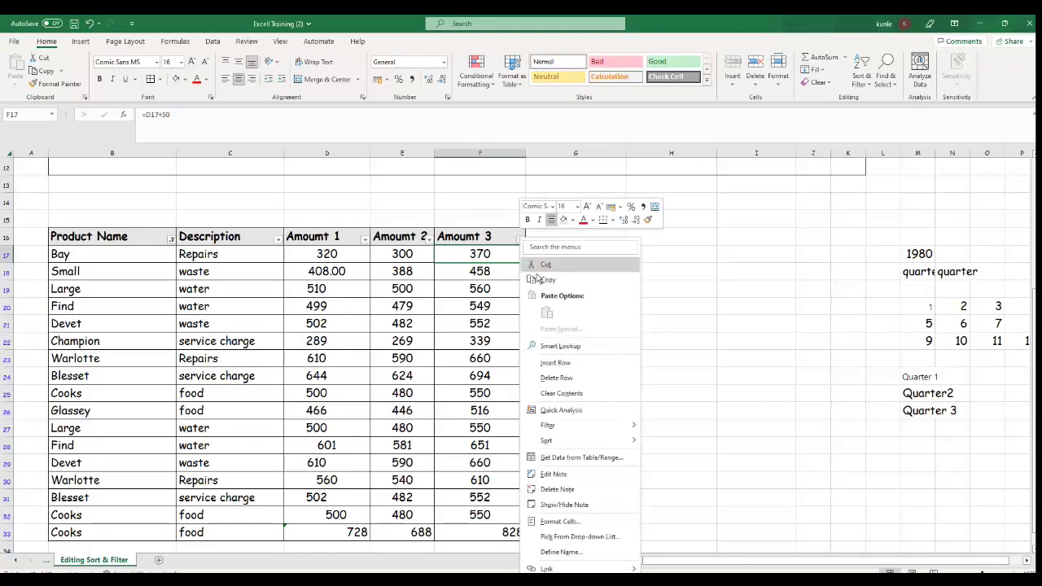
{"action": "key", "text": "Escape"}
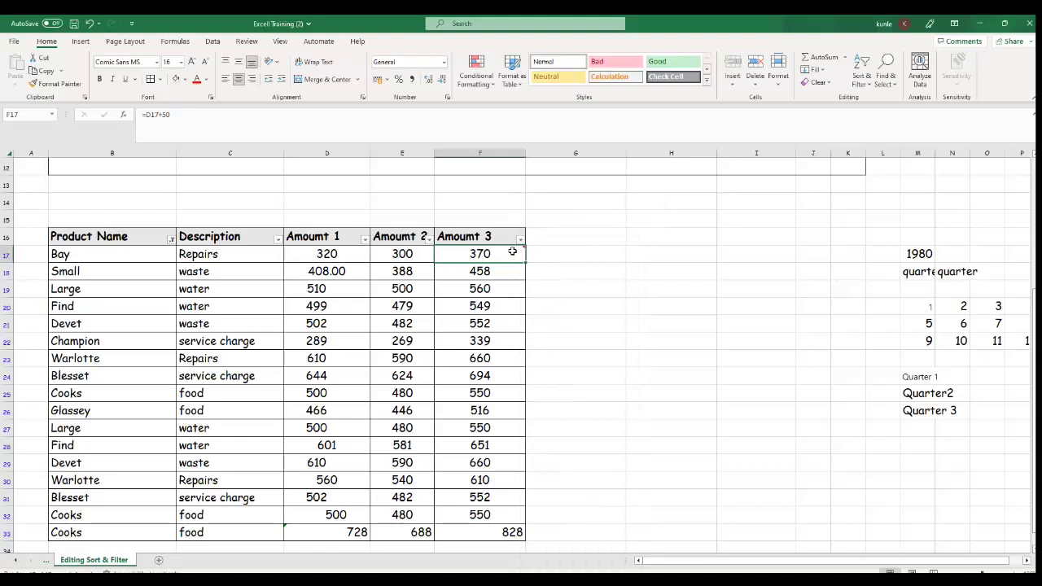
{"action": "right_click", "coordinate": [511, 248]}
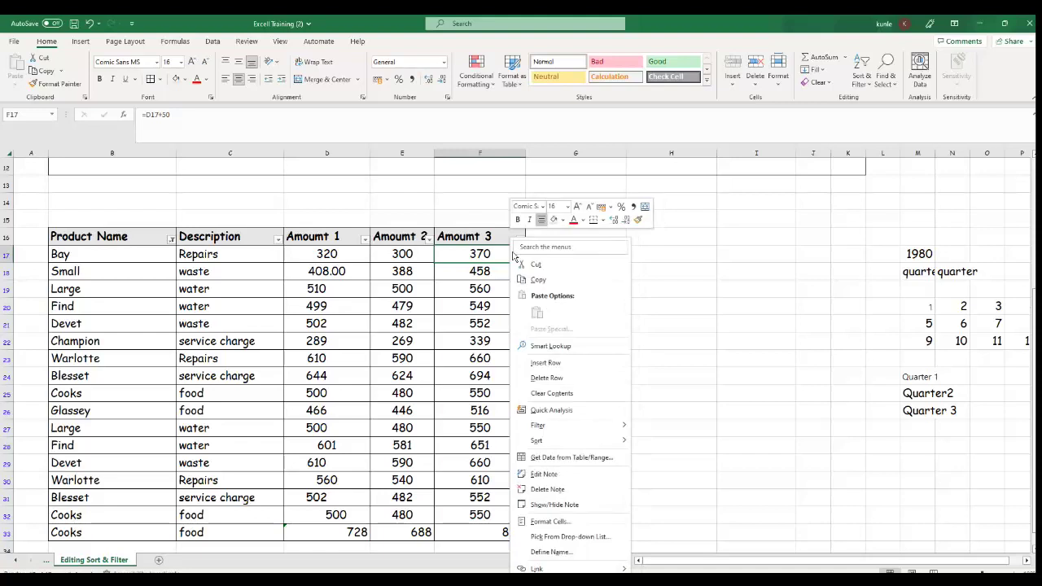
{"action": "left_click", "coordinate": [558, 491]}
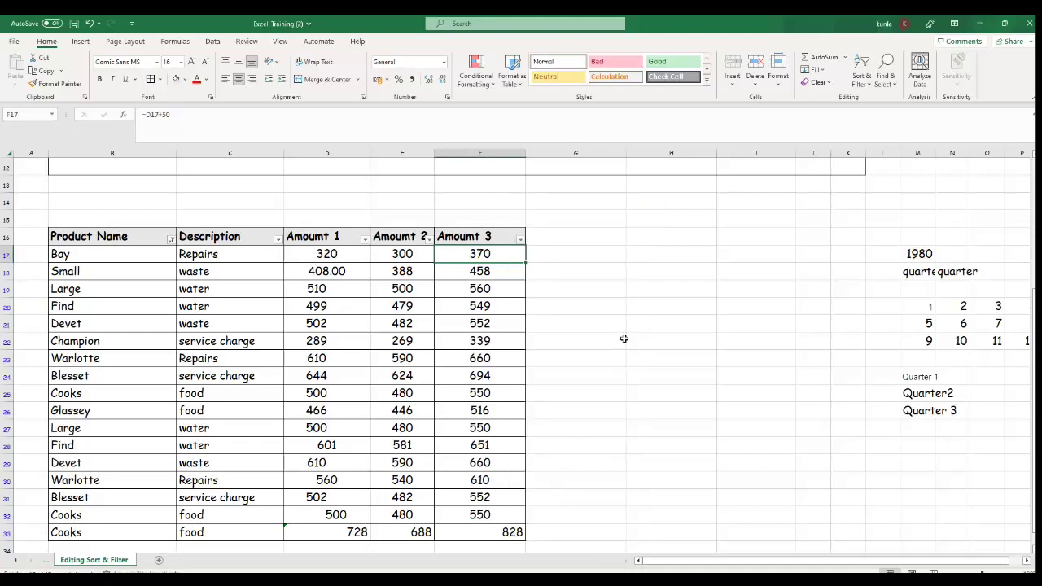
{"action": "scroll", "coordinate": [625, 338], "scroll_direction": "up", "scroll_amount": 2}
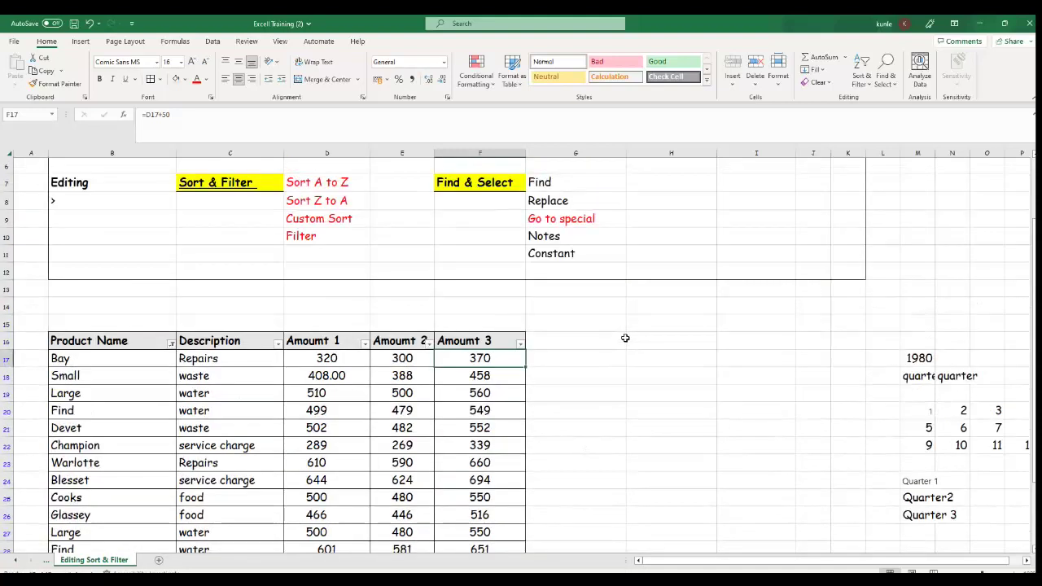
- Insert a blank note with the range B17:F20 selected, and delete it from the Bay cell B17
{"action": "left_click_drag", "start_coordinate": [104, 358], "coordinate": [502, 412]}
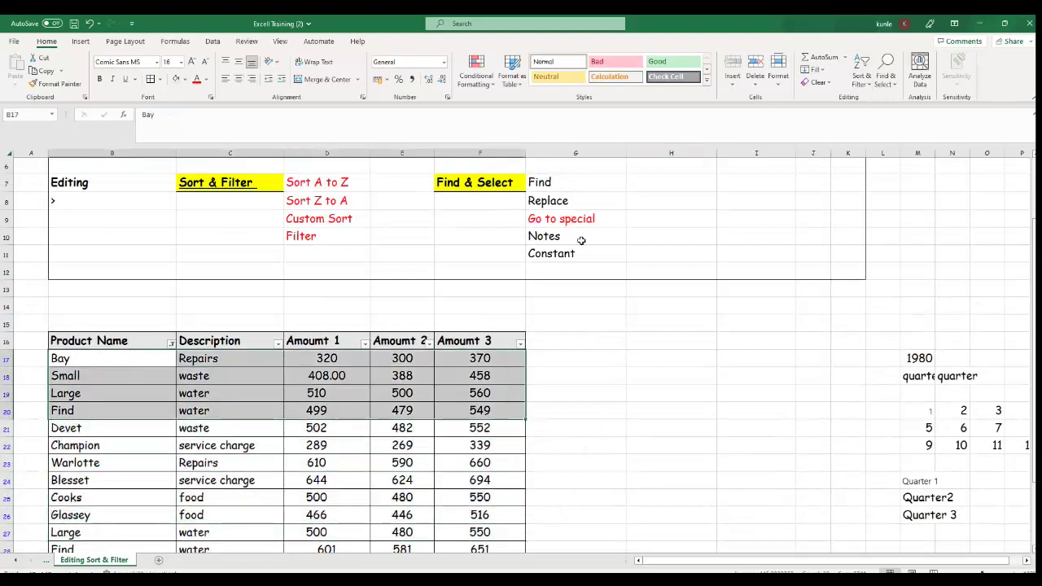
{"action": "right_click", "coordinate": [474, 373]}
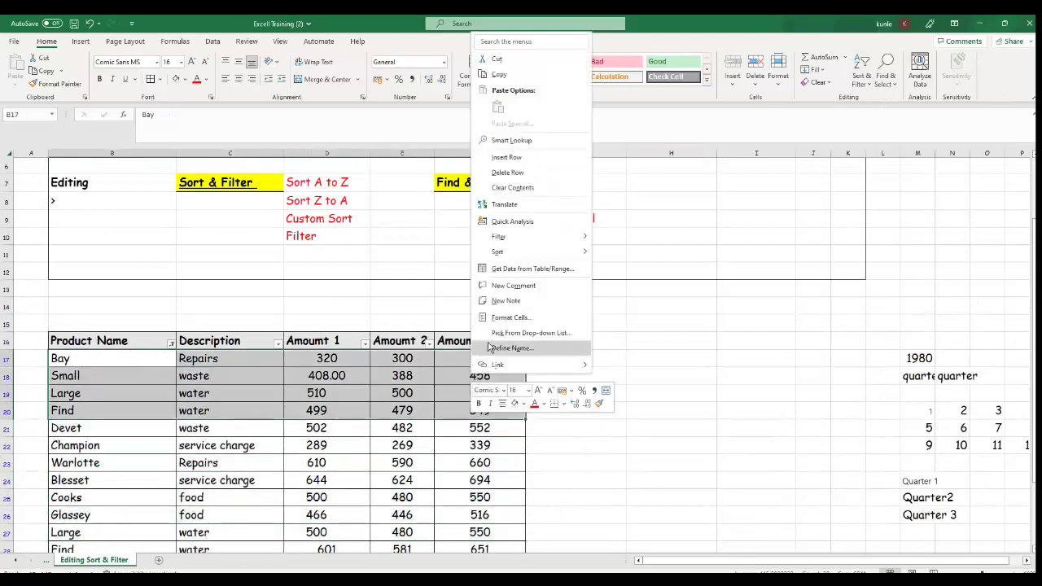
{"action": "left_click", "coordinate": [518, 304]}
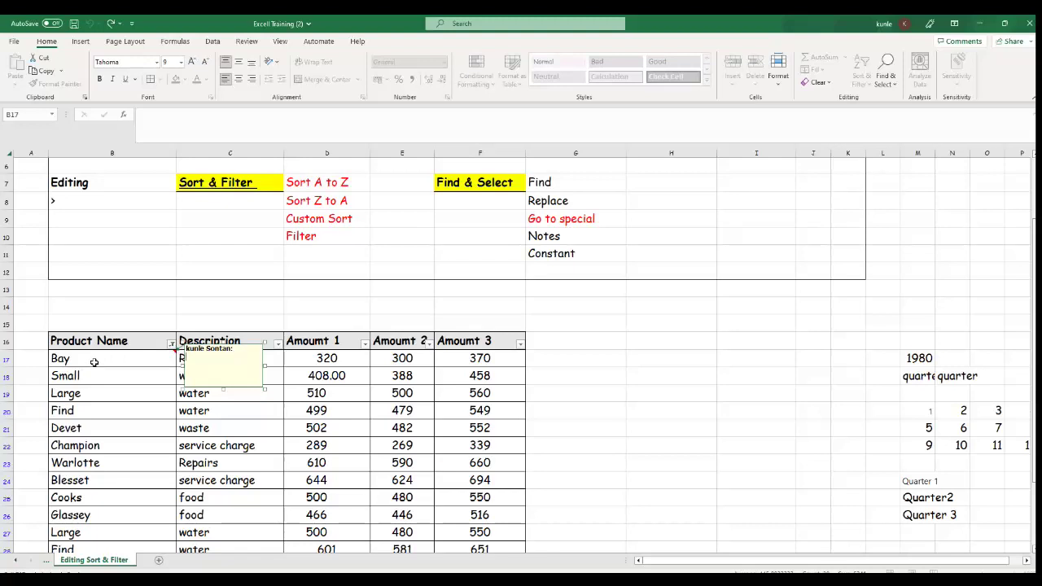
{"action": "left_click", "coordinate": [136, 359]}
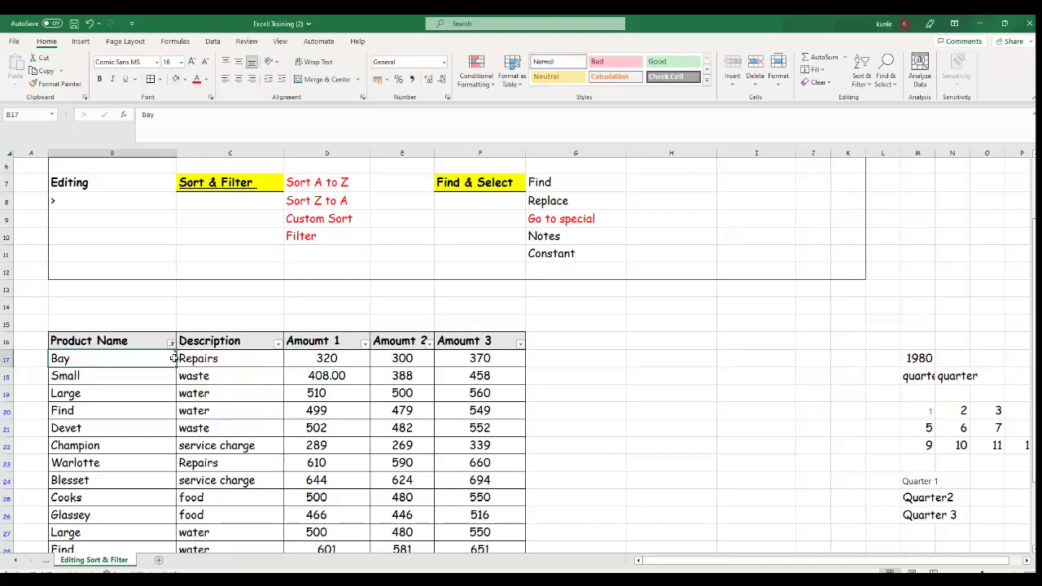
{"action": "right_click", "coordinate": [172, 363]}
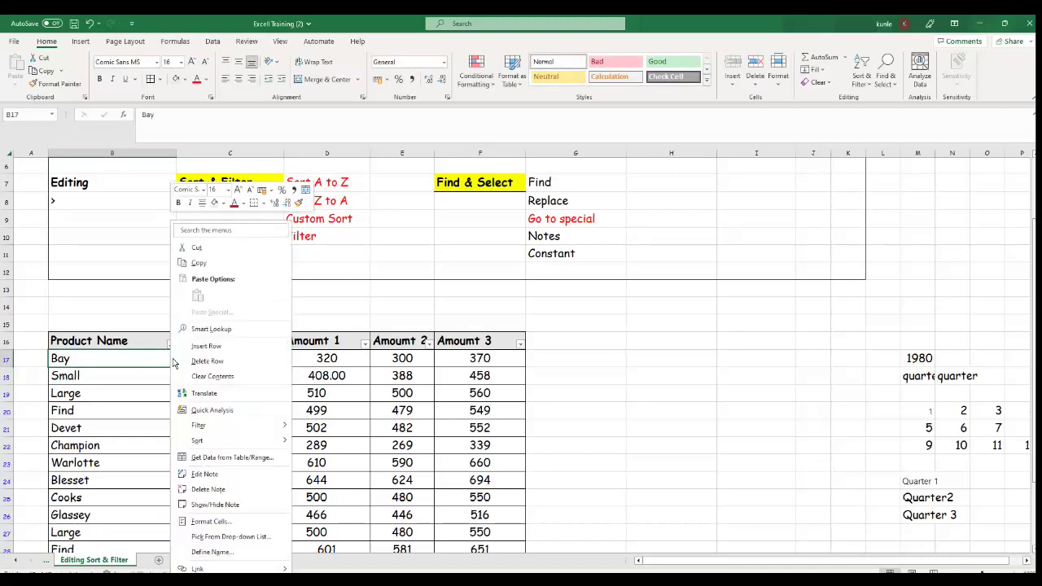
{"action": "left_click", "coordinate": [225, 490]}
{"action": "left_click", "coordinate": [787, 306]}
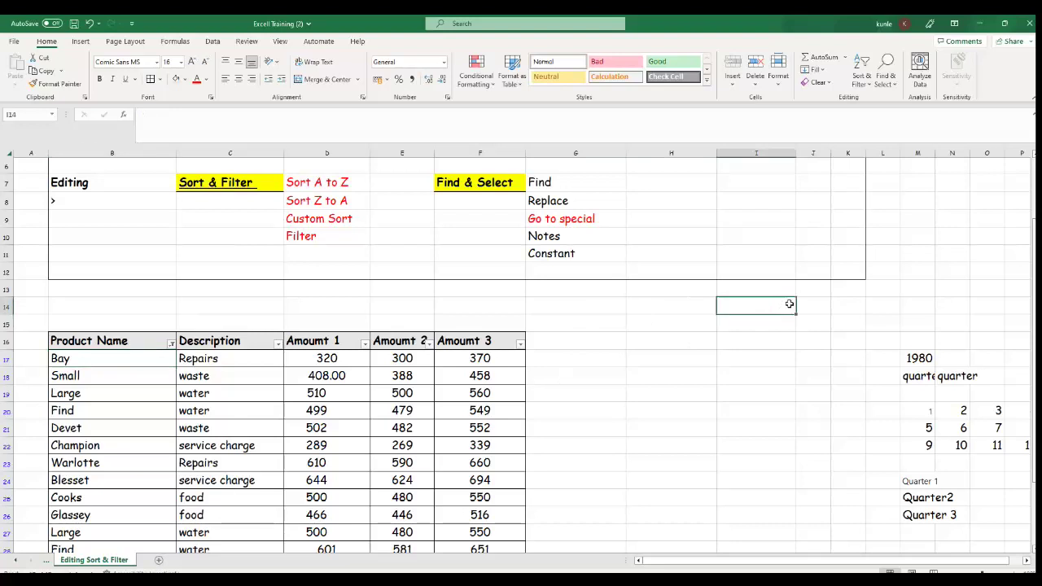
- Color the Notes entry in cell G10 red and deselect it
{"action": "left_click", "coordinate": [609, 237]}
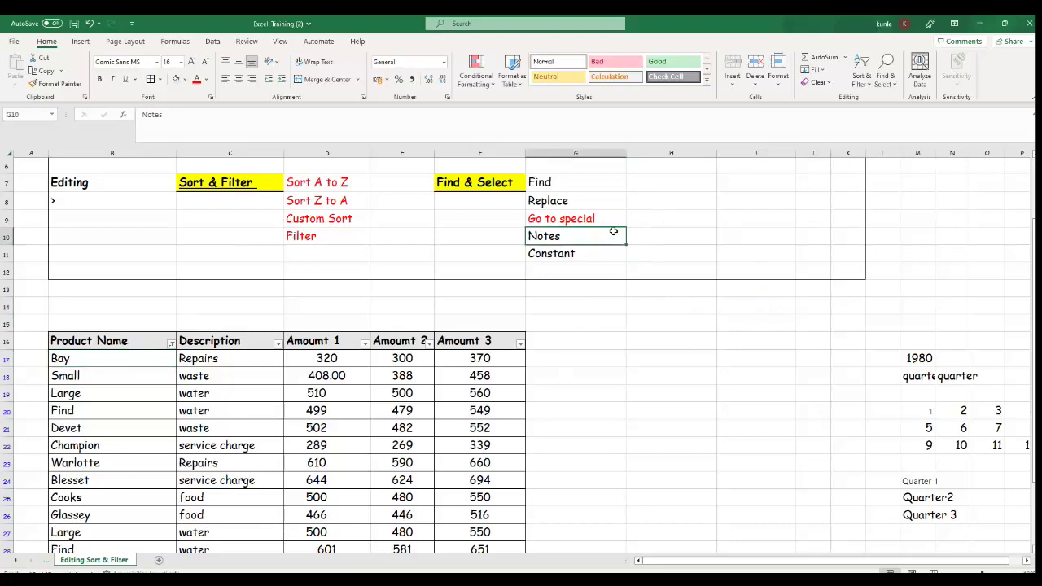
{"action": "left_click", "coordinate": [196, 79]}
{"action": "left_click", "coordinate": [667, 274]}
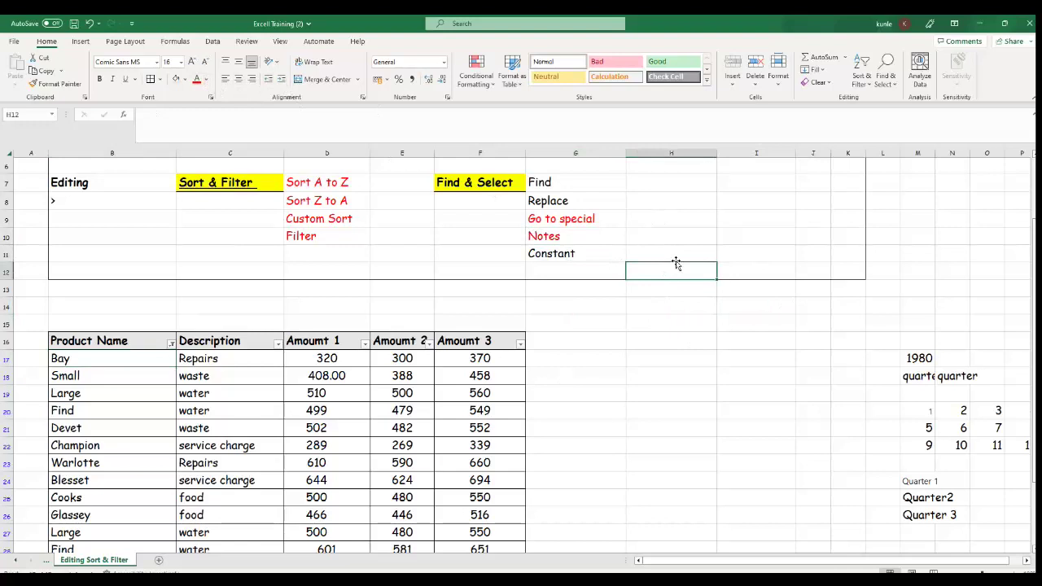
{"action": "left_click", "coordinate": [610, 254]}
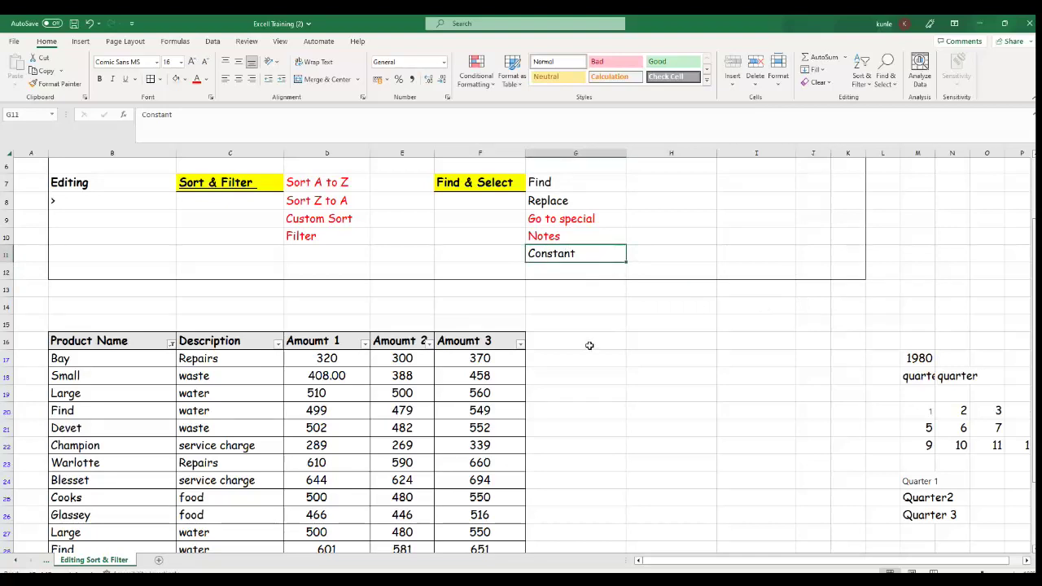
{"action": "left_click_drag", "start_coordinate": [589, 344], "coordinate": [704, 343]}
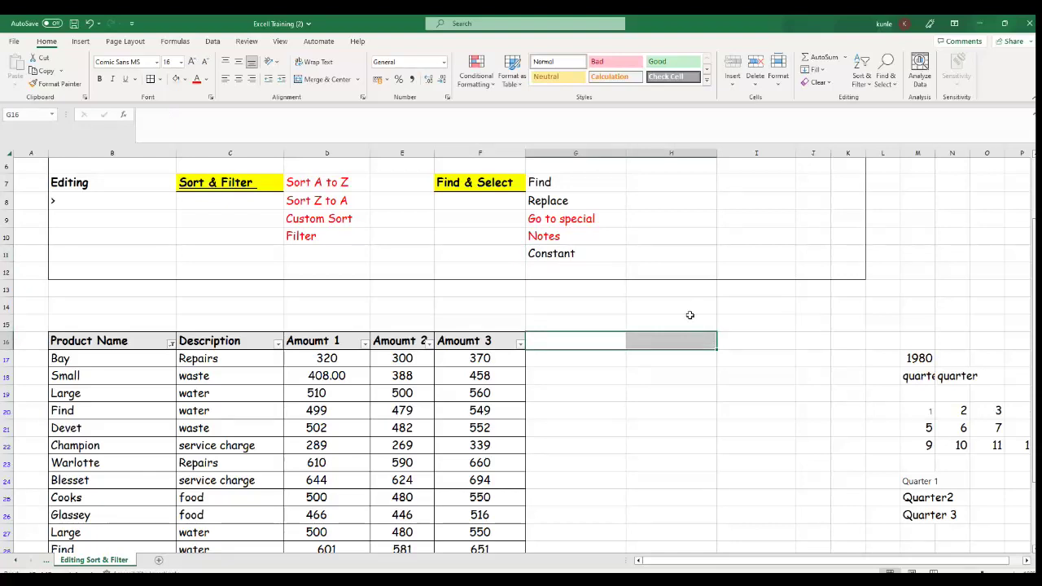
{"action": "left_click", "coordinate": [587, 248]}
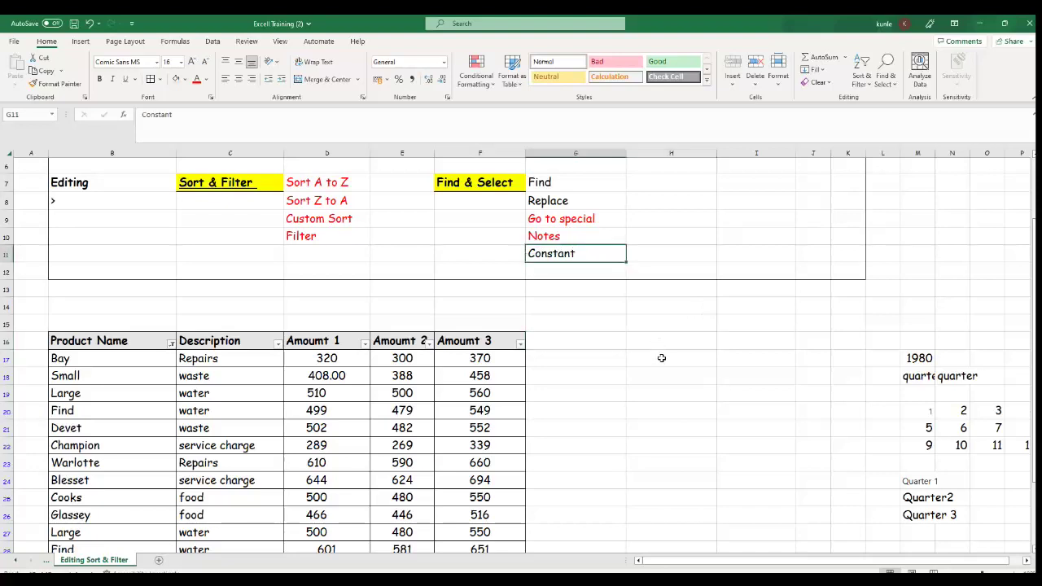
{"action": "left_click", "coordinate": [661, 358]}
{"action": "scroll", "coordinate": [663, 359], "scroll_direction": "down", "scroll_amount": 1}
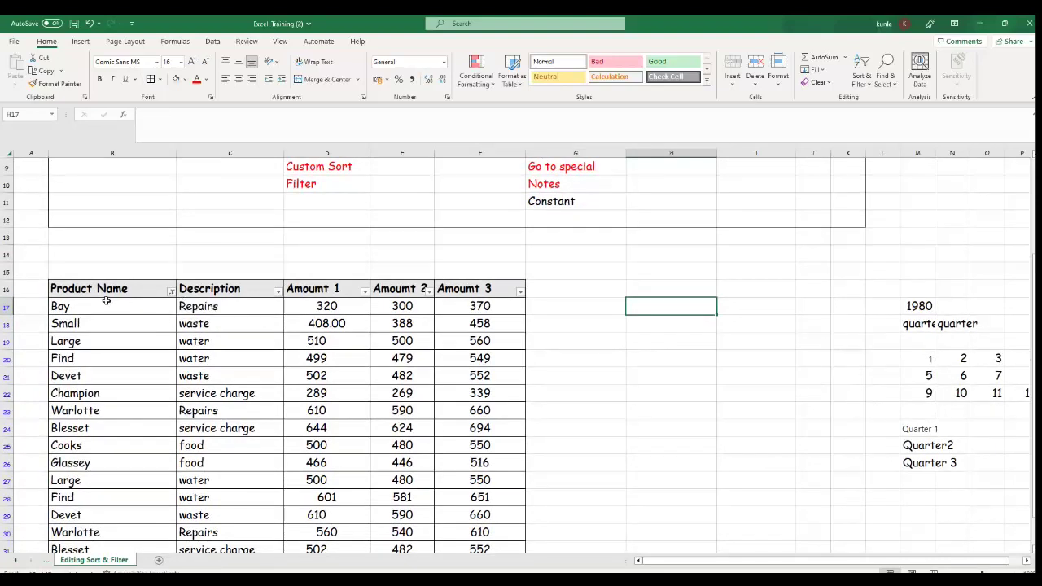
{"action": "left_click_drag", "start_coordinate": [84, 302], "coordinate": [490, 520]}
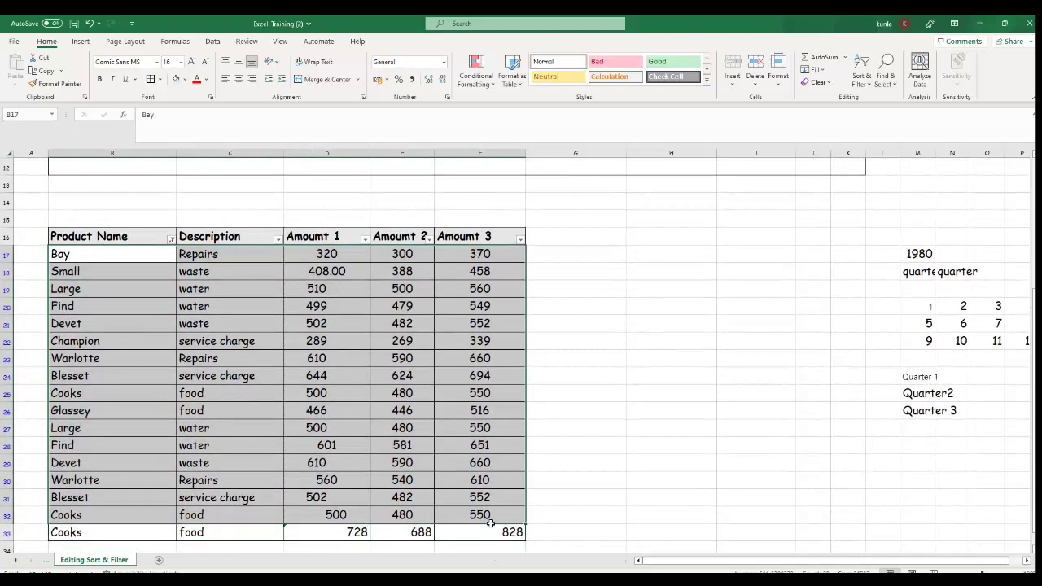
{"action": "scroll", "coordinate": [620, 311], "scroll_direction": "up", "scroll_amount": 2}
{"action": "scroll", "coordinate": [620, 311], "scroll_direction": "down", "scroll_amount": 1}
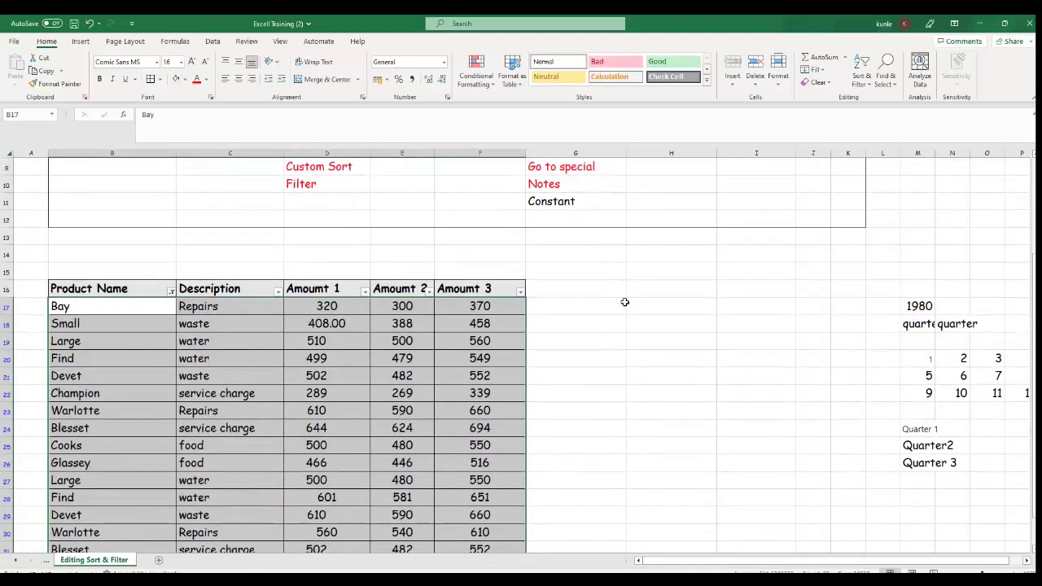
- Start a formula in cell G17, beside Bay's Amount 3 value
{"action": "left_click", "coordinate": [623, 305]}
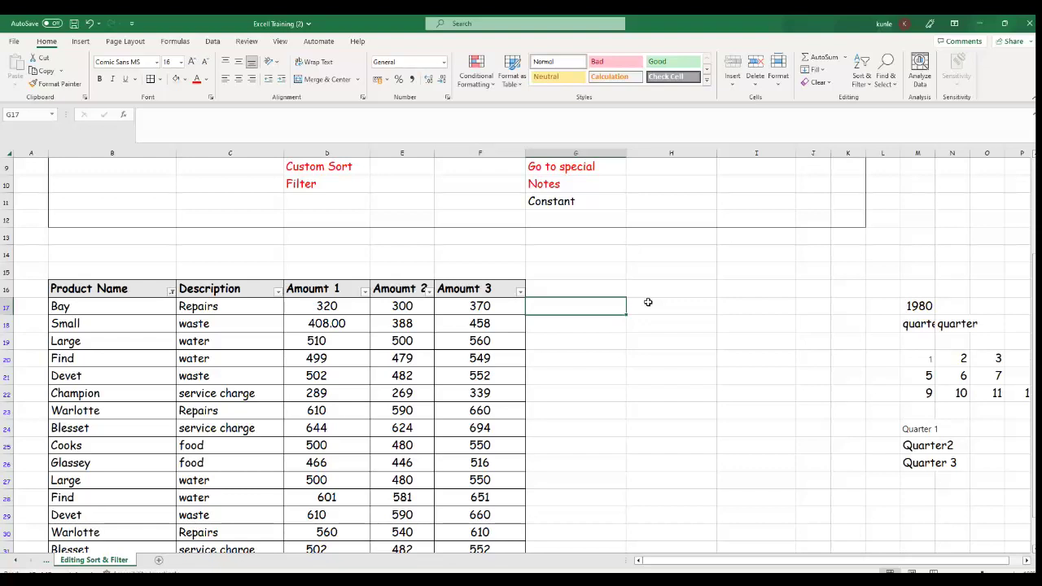
{"action": "type", "text": "="}
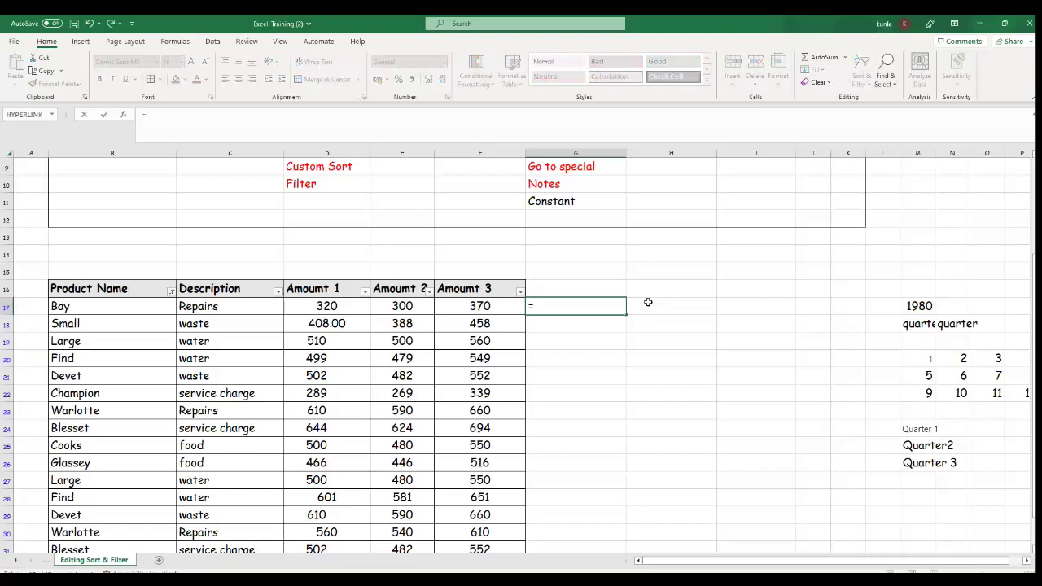
{"action": "type", "text": "const"}
{"action": "key", "text": "BackSpace"}
{"action": "key", "text": "BackSpace"}
{"action": "key", "text": "BackSpace"}
{"action": "key", "text": "BackSpace"}
{"action": "key", "text": "BackSpace"}
- Open an array constant in the G17 formula with the quoted text "B17" as its first item, followed by a comma
{"action": "left_click", "coordinate": [117, 304]}
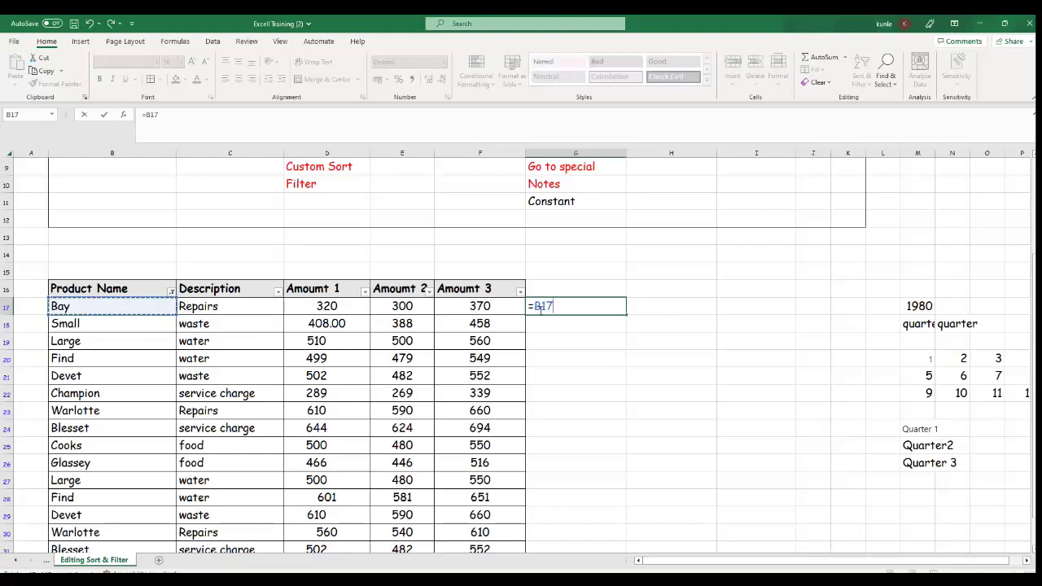
{"action": "left_click", "coordinate": [614, 306]}
{"action": "type", "text": "("}
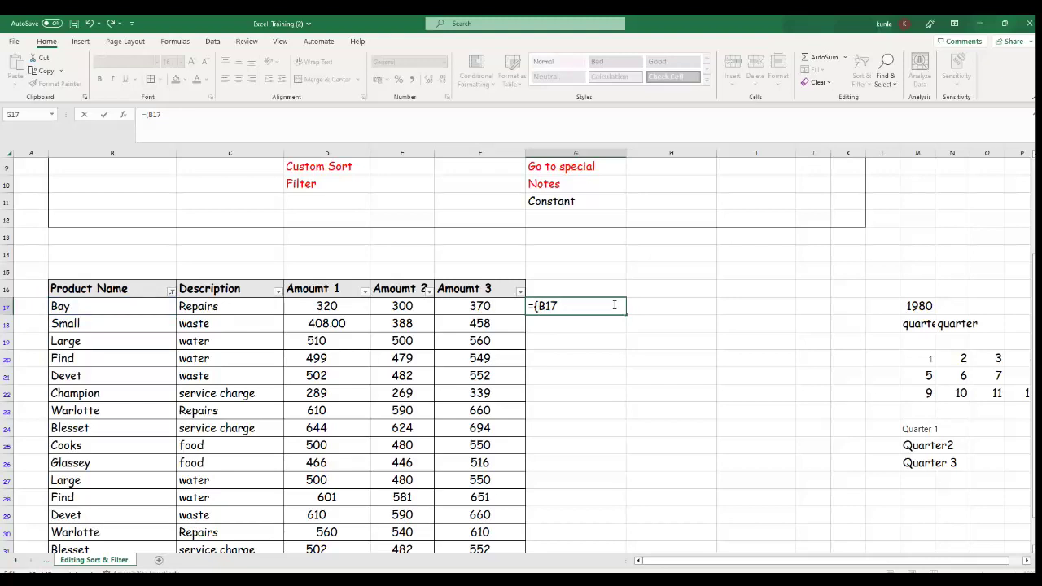
{"action": "key", "text": "Right"}
{"action": "key", "text": "Left"}
{"action": "type", "text": "\"B17\","}
- Add "C17" as the second quoted item and complete the G17 formula as ={"B17","C17"}
{"action": "left_click", "coordinate": [260, 306]}
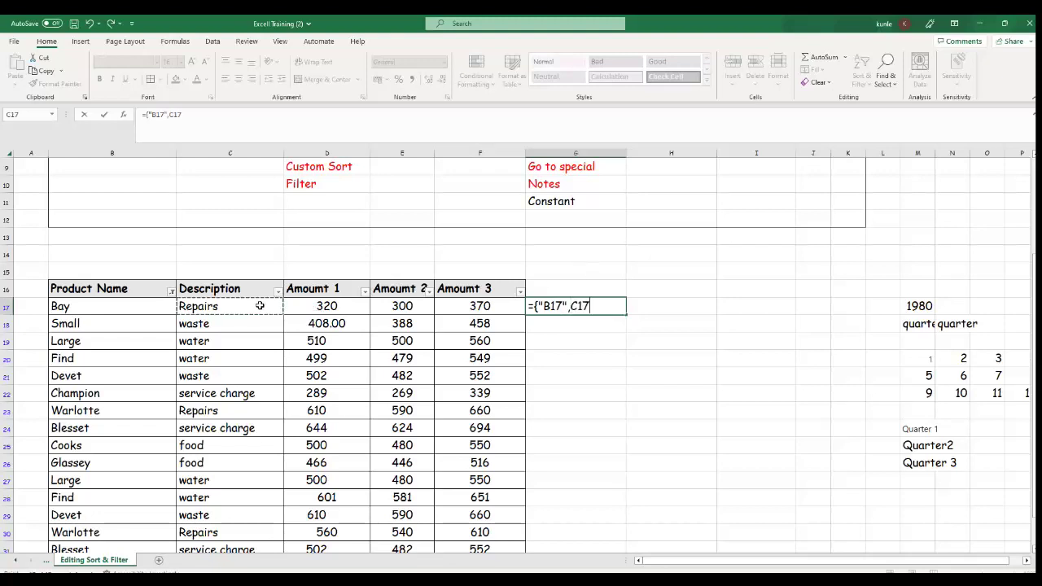
{"action": "key", "text": "Left"}
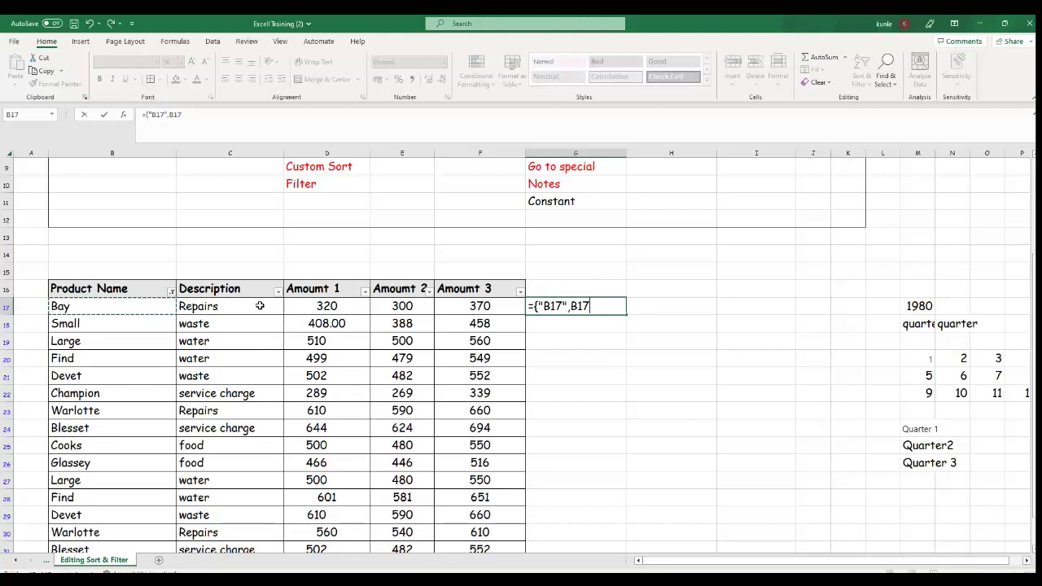
{"action": "left_click", "coordinate": [260, 307]}
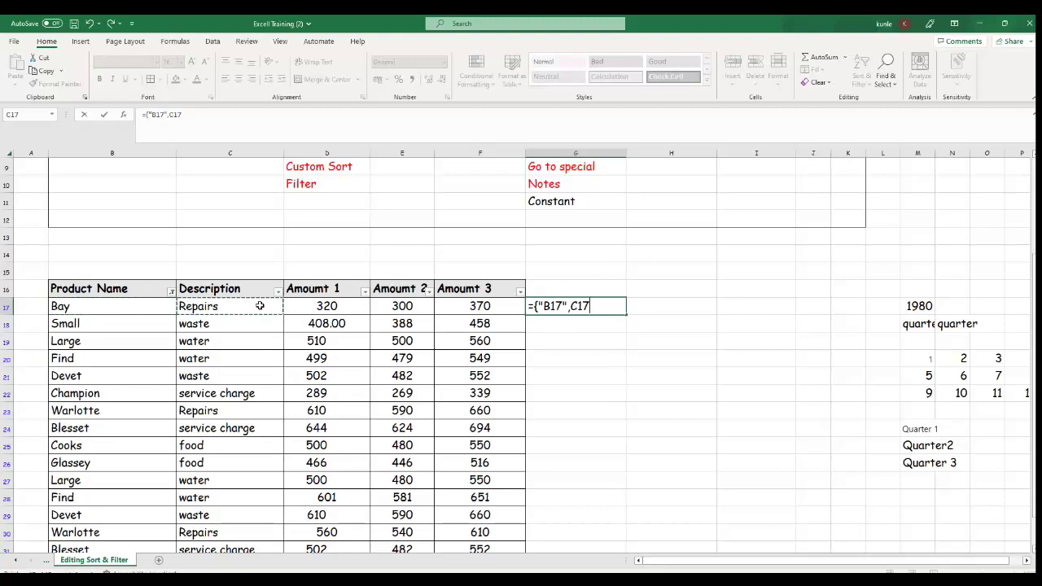
{"action": "left_click", "coordinate": [574, 306]}
{"action": "type", "text": "\""}
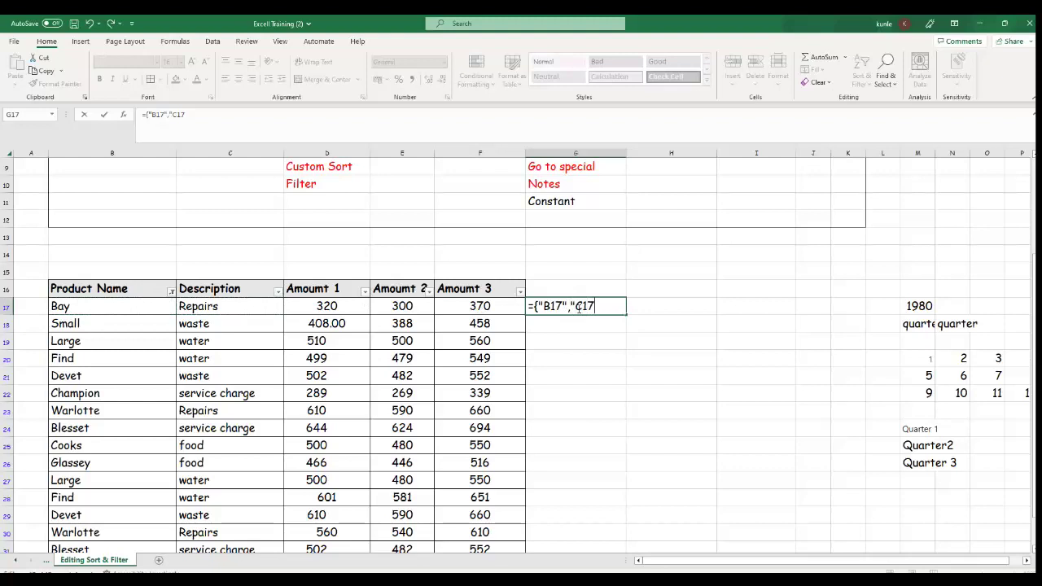
{"action": "type", "text": "\"}"}
{"action": "key", "text": "Return"}
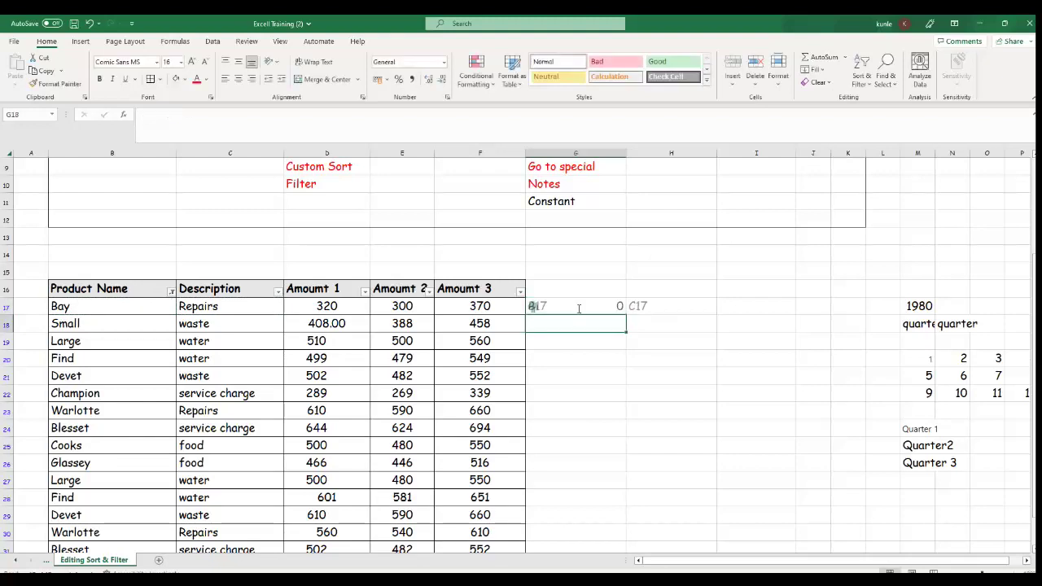
{"action": "left_click", "coordinate": [579, 306]}
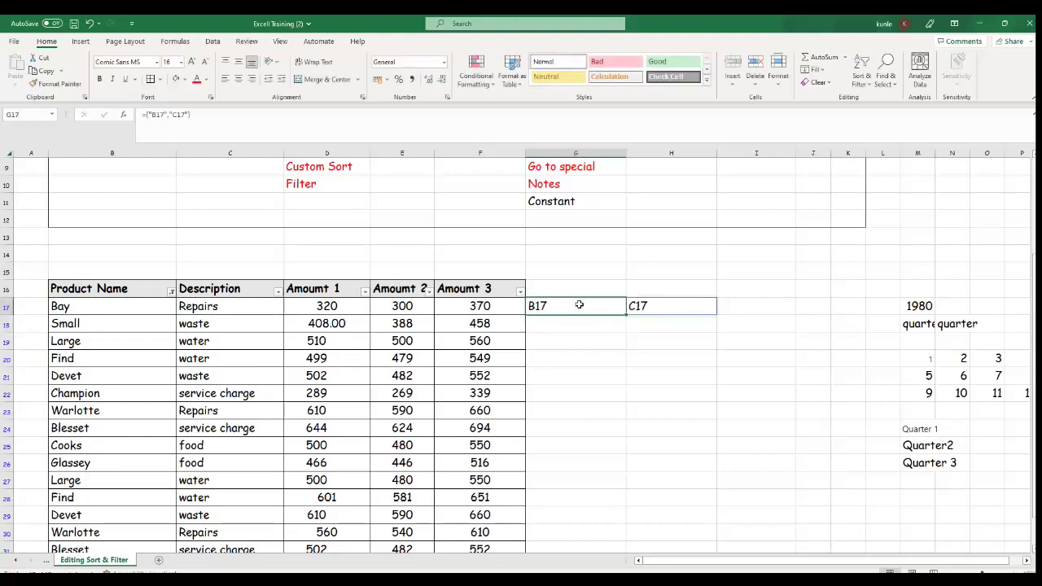
{"action": "left_click", "coordinate": [633, 414]}
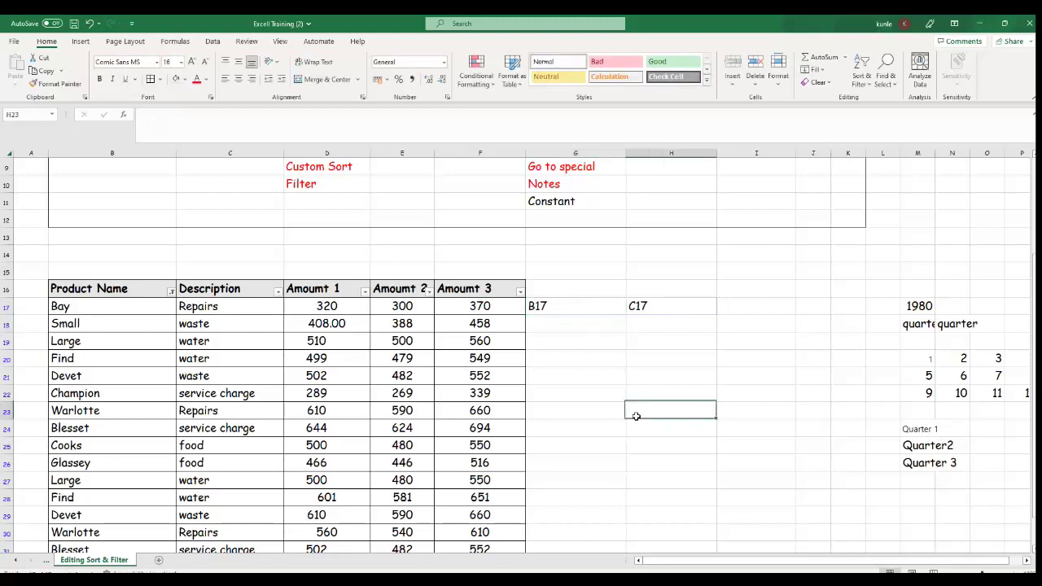
- Replace the first item of the array constant in G17 with "BAY"
{"action": "left_click", "coordinate": [571, 306]}
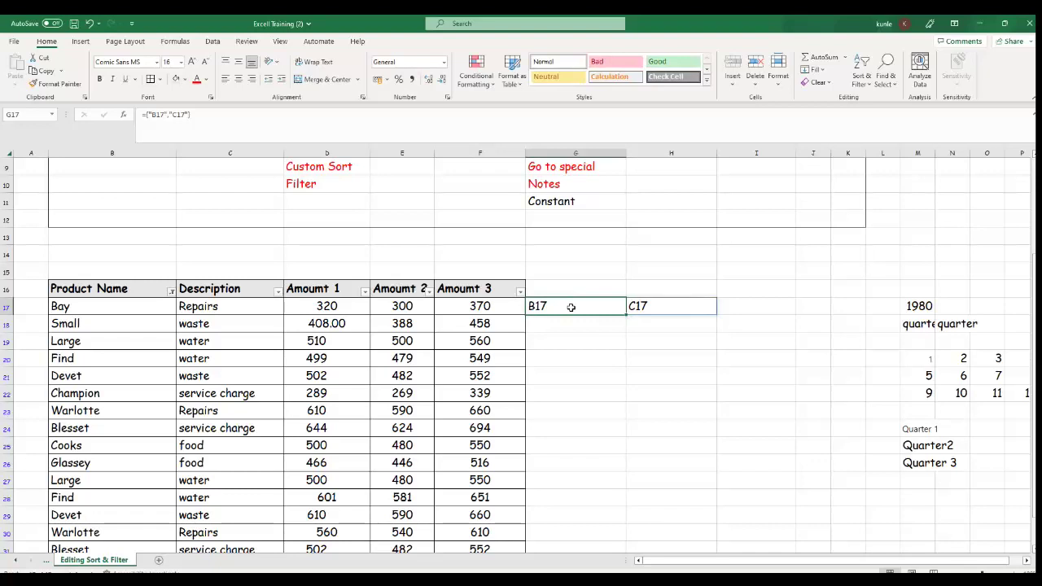
{"action": "left_click", "coordinate": [168, 114]}
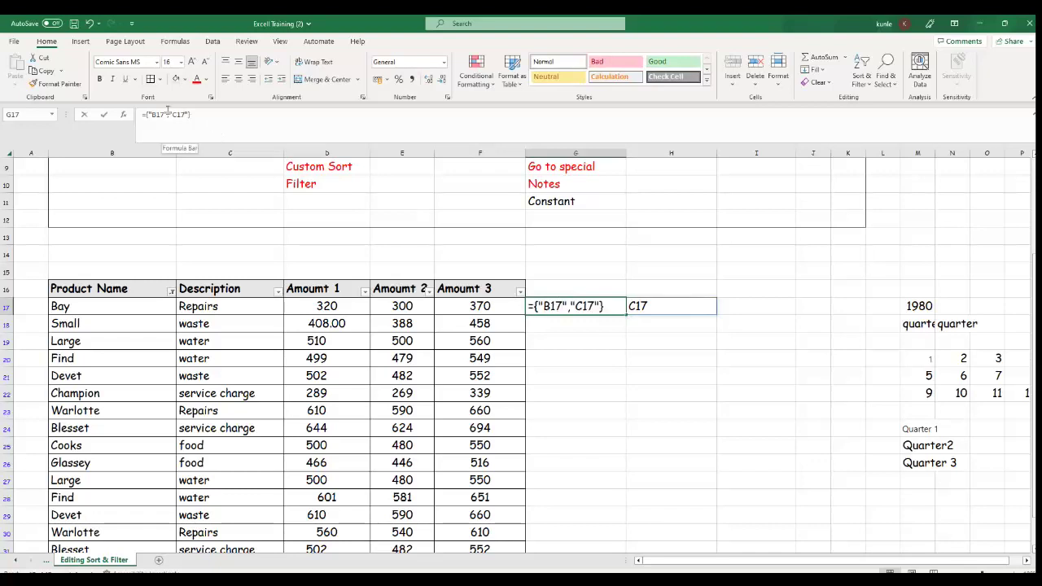
{"action": "left_click", "coordinate": [167, 114]}
{"action": "key", "text": "BackSpace"}
{"action": "key", "text": "BackSpace"}
{"action": "key", "text": "BackSpace"}
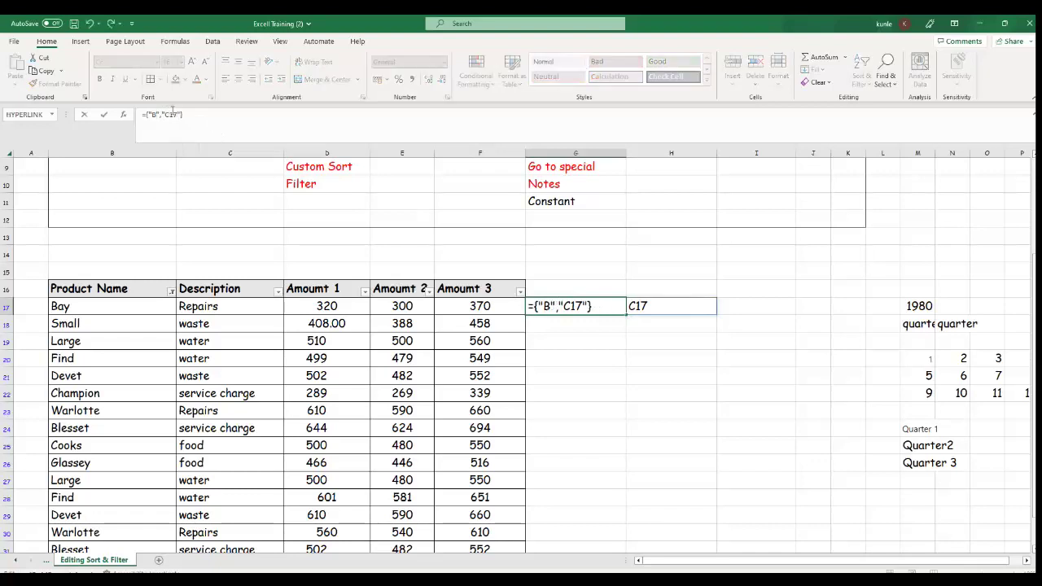
{"action": "type", "text": "bay"}
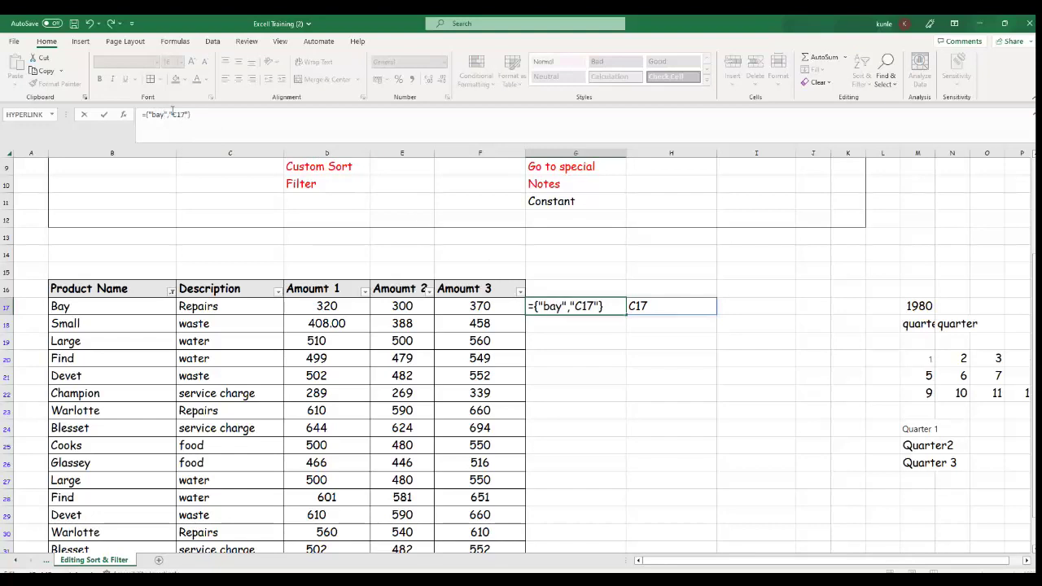
{"action": "key", "text": "BackSpace"}
{"action": "key", "text": "BackSpace"}
{"action": "key", "text": "BackSpace"}
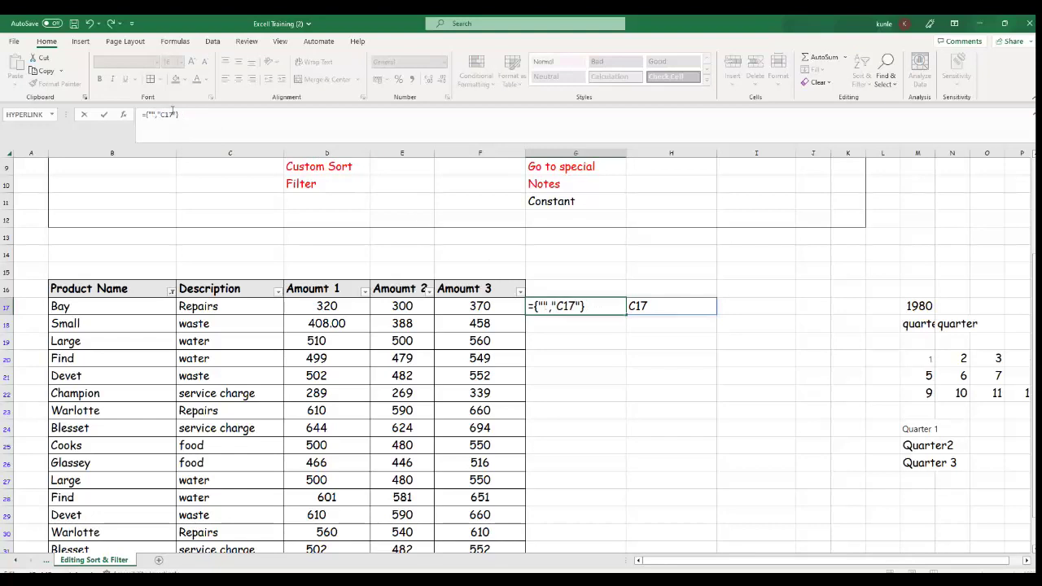
{"action": "type", "text": "BAY"}
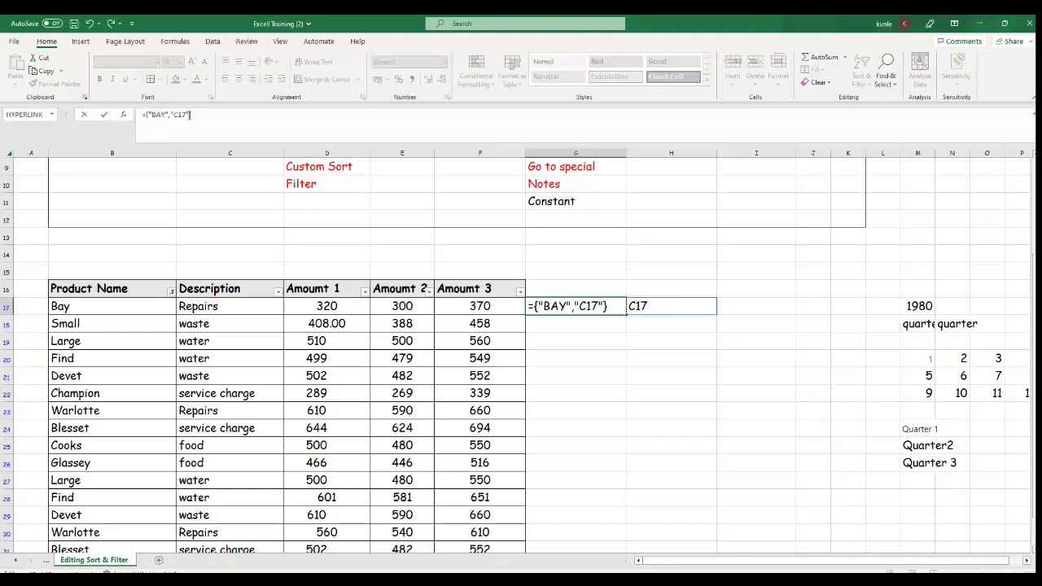
- Replace the second item of the array constant in G17 with "Reparir" and commit the formula
{"action": "key", "text": "BackSpace"}
{"action": "key", "text": "BackSpace"}
{"action": "key", "text": "BackSpace"}
{"action": "type", "text": "rR"}
{"action": "key", "text": "BackSpace"}
{"action": "key", "text": "BackSpace"}
{"action": "type", "text": "Reparir"}
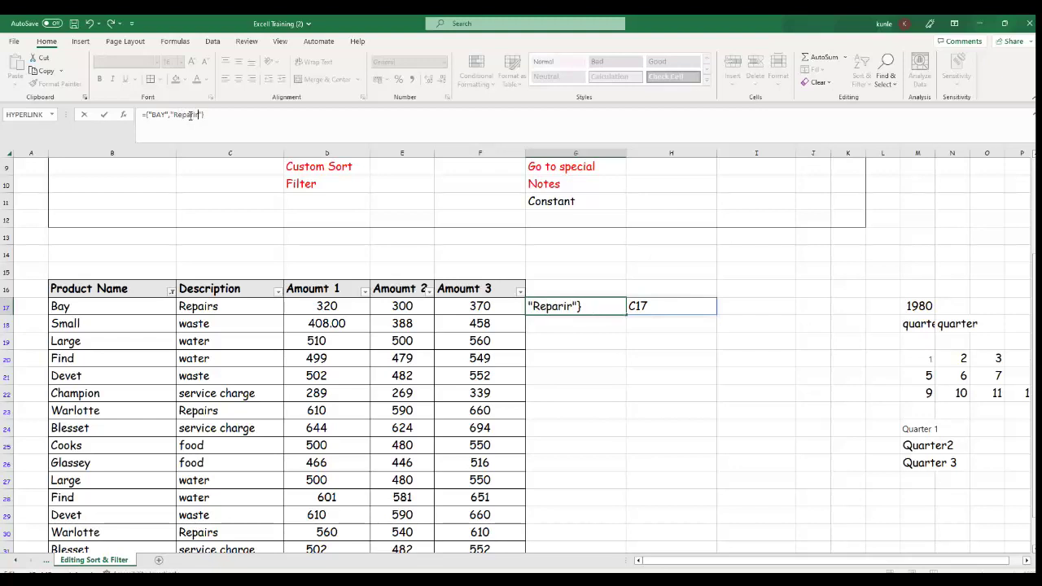
{"action": "key", "text": "Return"}
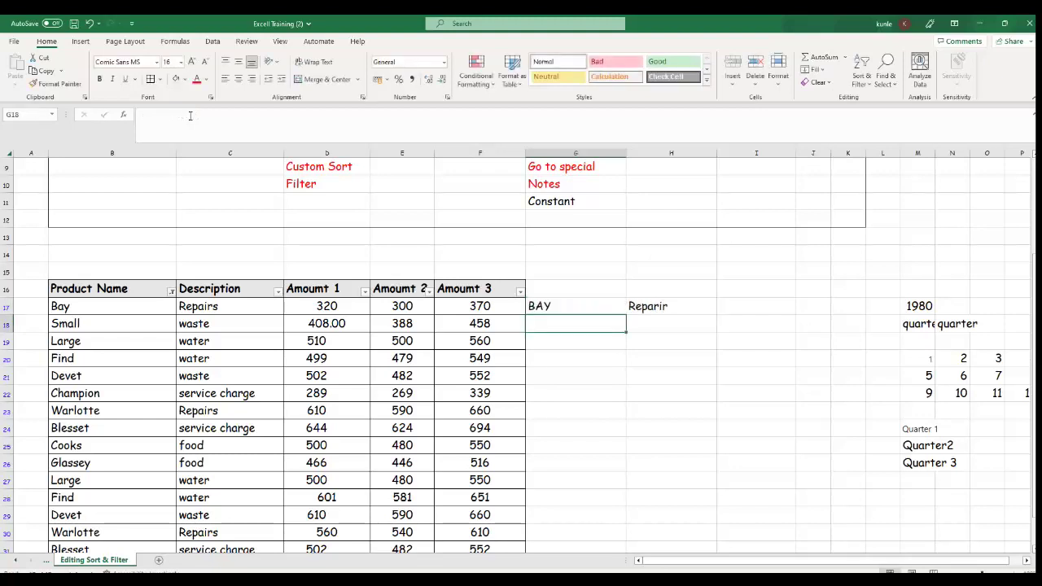
- Compare the array formula in G17 with the existing array constants in cells M20 and M24
{"action": "left_click", "coordinate": [576, 306]}
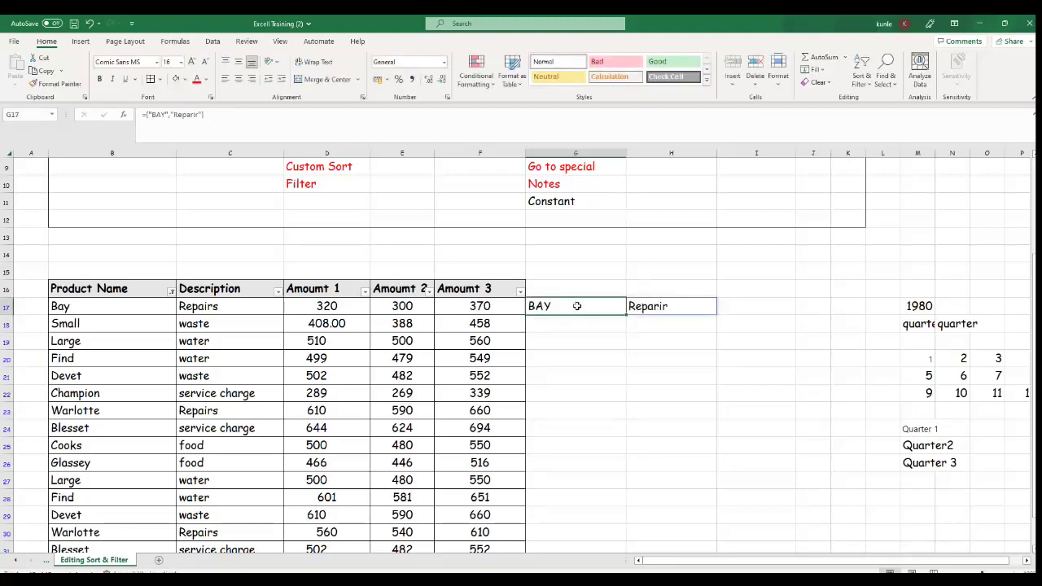
{"action": "left_click", "coordinate": [637, 371]}
{"action": "left_click", "coordinate": [600, 310]}
{"action": "left_click", "coordinate": [930, 359]}
{"action": "left_click", "coordinate": [915, 428]}
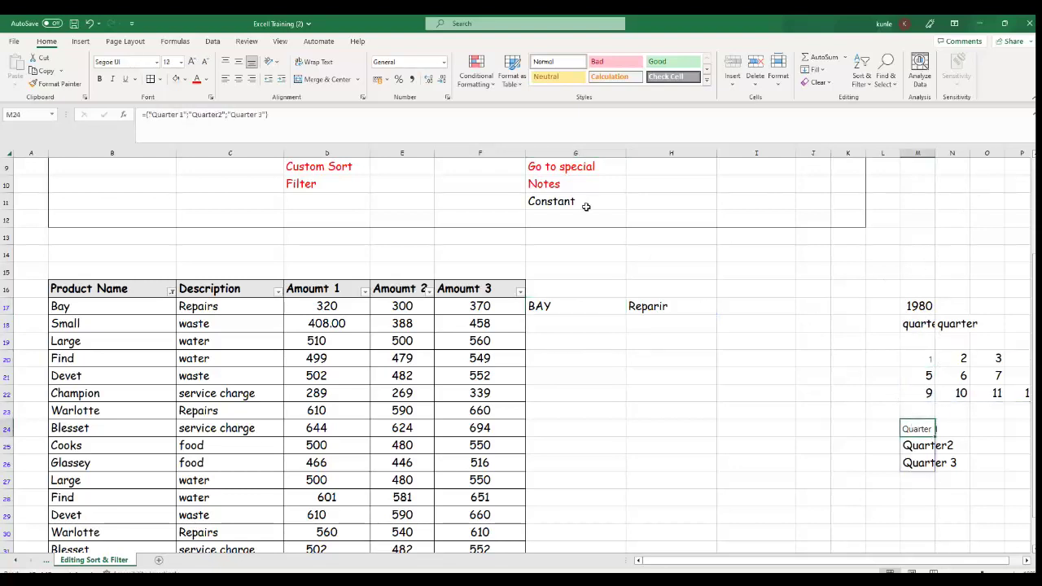
{"action": "left_click", "coordinate": [824, 213]}
{"action": "left_click", "coordinate": [601, 310]}
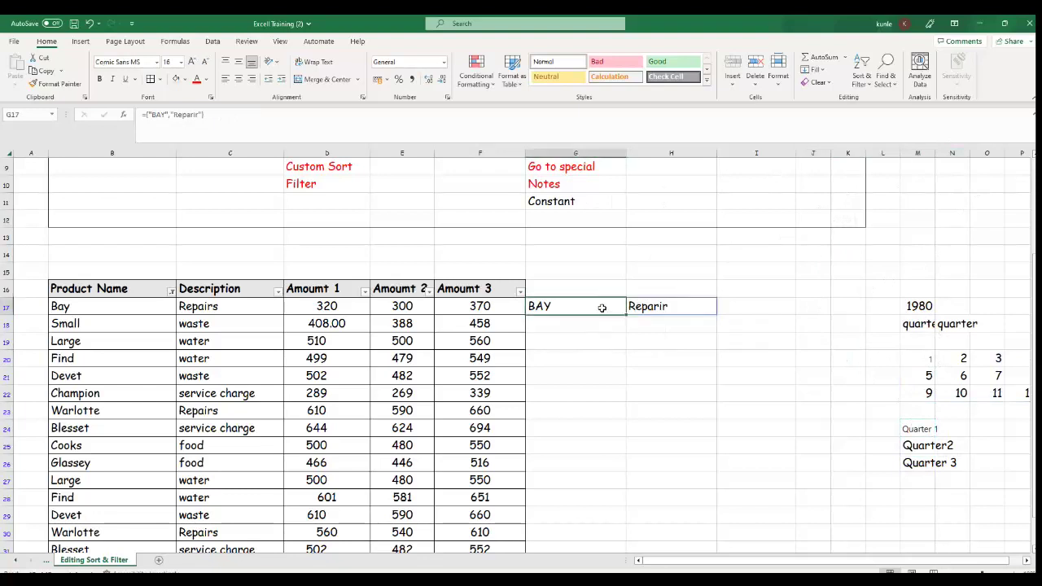
{"action": "left_click", "coordinate": [920, 429]}
{"action": "left_click", "coordinate": [593, 281]}
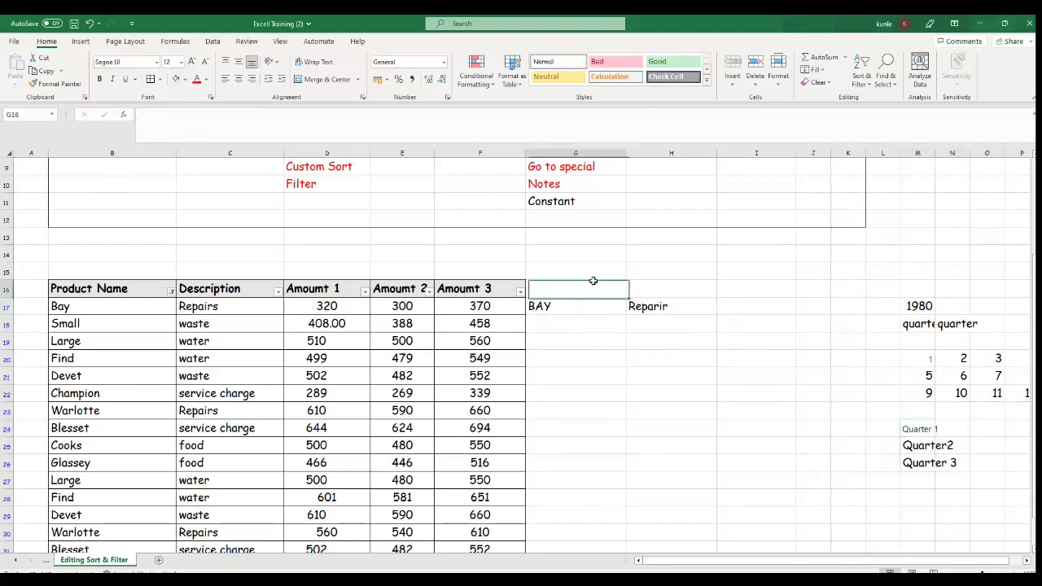
- Change the separator in the G17 array constant from a comma to a semicolon, giving ={"BAY";"Reparir"}
{"action": "left_click", "coordinate": [544, 303]}
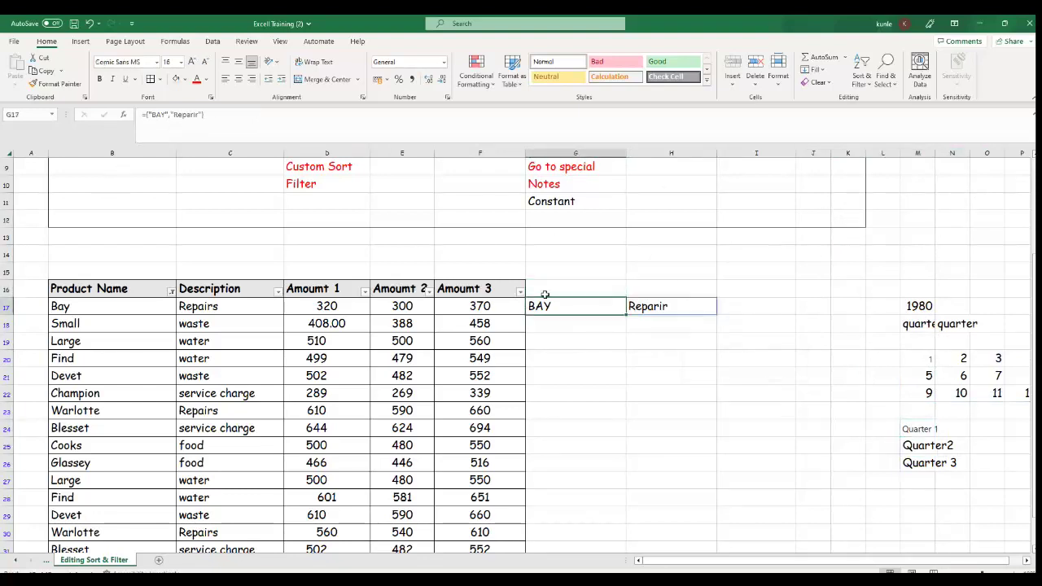
{"action": "left_click", "coordinate": [172, 115]}
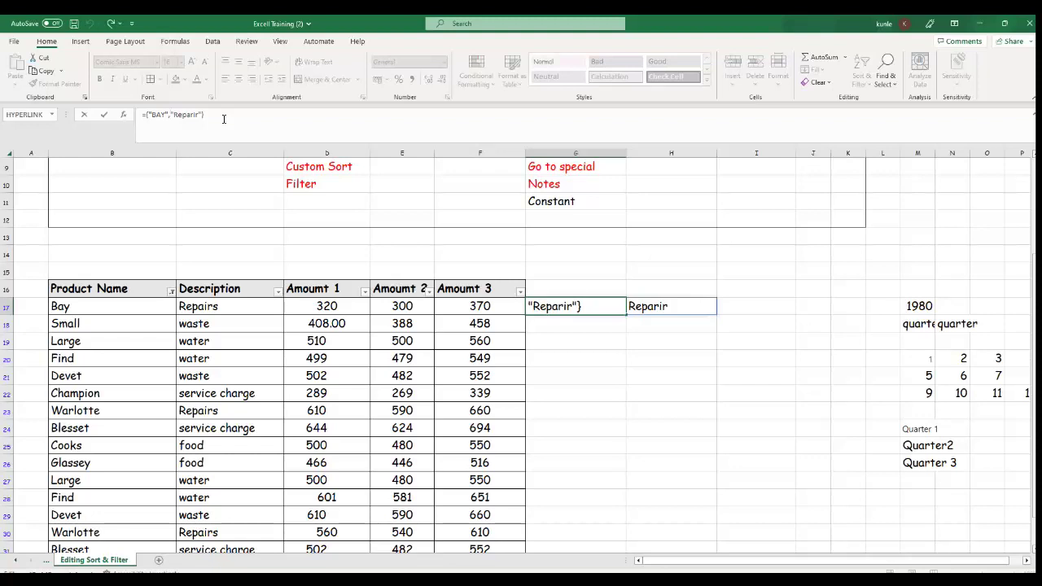
{"action": "key", "text": "BackSpace"}
{"action": "type", "text": ";"}
{"action": "key", "text": "Return"}
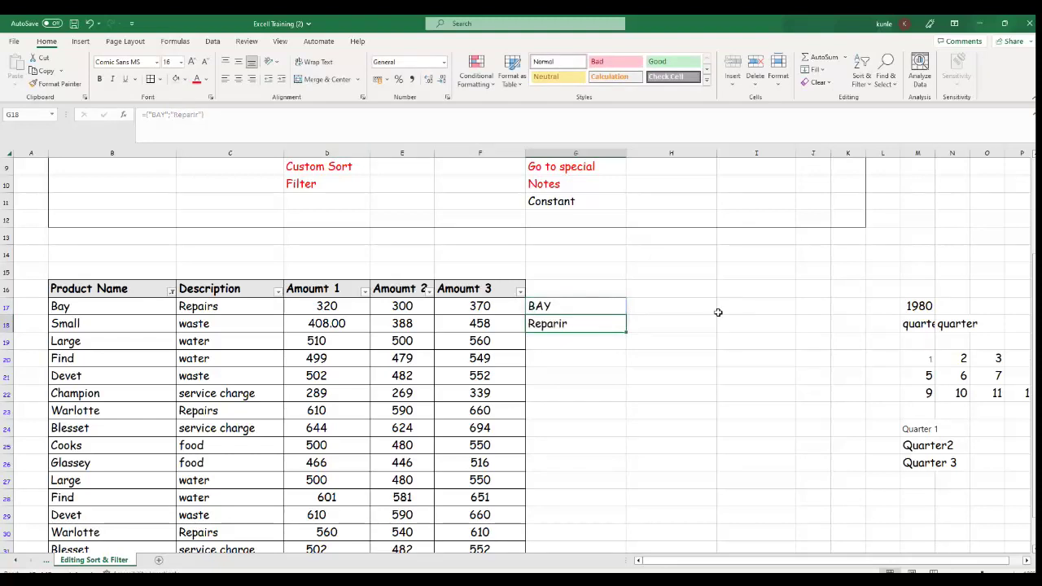
{"action": "left_click", "coordinate": [609, 304]}
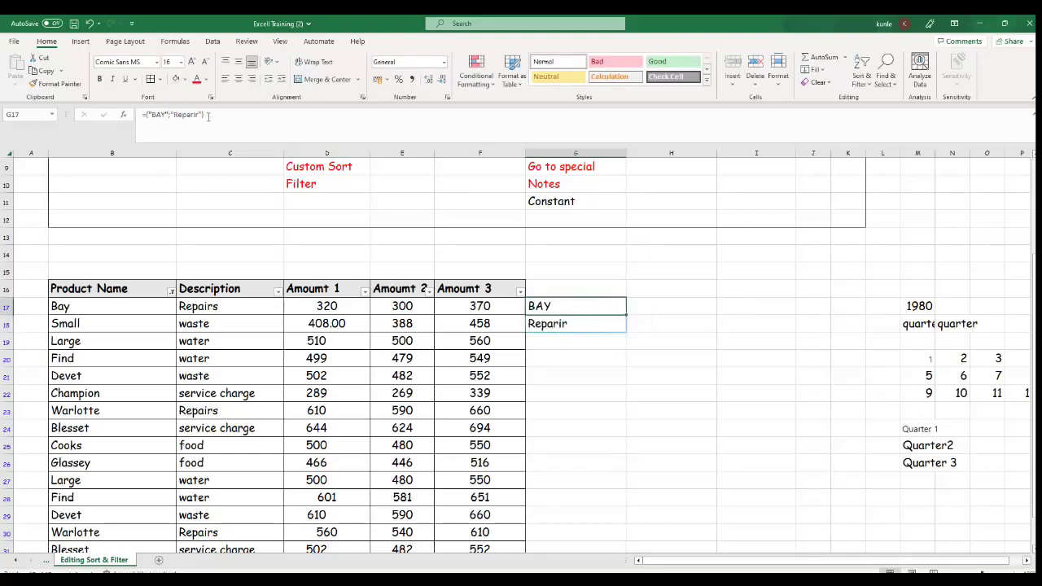
- Correct the second item of the array constant in G17 to "Repair" and commit the formula
{"action": "left_click", "coordinate": [201, 114]}
{"action": "key", "text": "BackSpace"}
{"action": "key", "text": "BackSpace"}
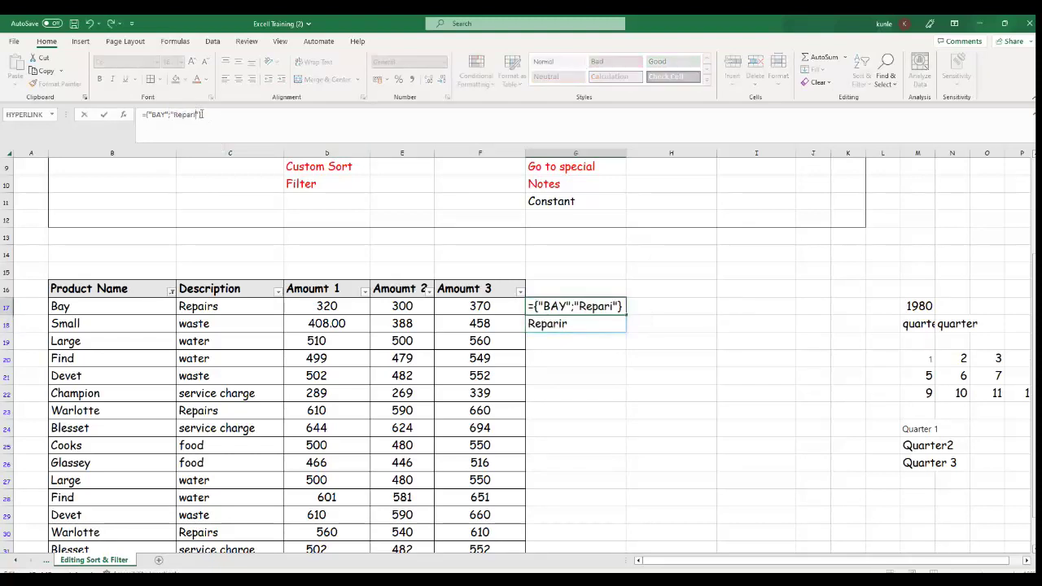
{"action": "key", "text": "BackSpace"}
{"action": "type", "text": "ir"}
{"action": "key", "text": "Return"}
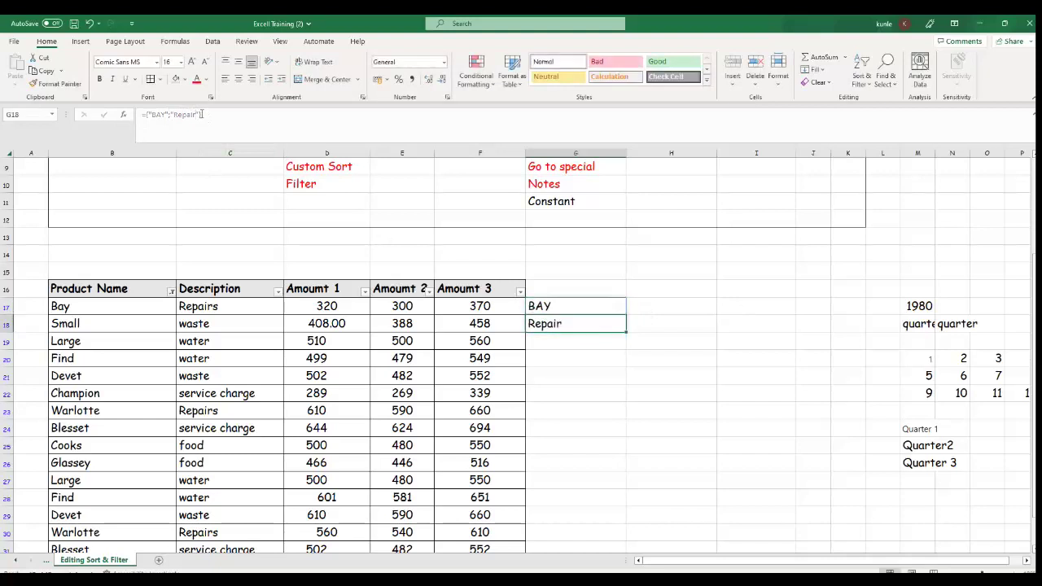
{"action": "left_click", "coordinate": [698, 340]}
- Extend the array constant in G17 with 320, 300 and 370, giving ={"BAY";"Repair";320;300;370}, and select its filled cells
{"action": "left_click", "coordinate": [594, 307]}
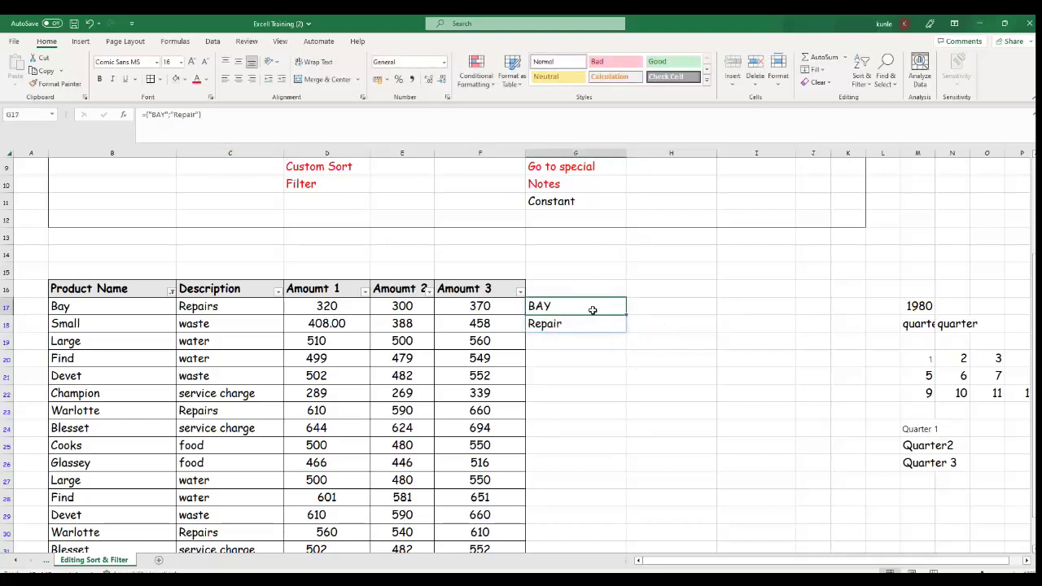
{"action": "left_click_drag", "start_coordinate": [591, 314], "coordinate": [593, 319]}
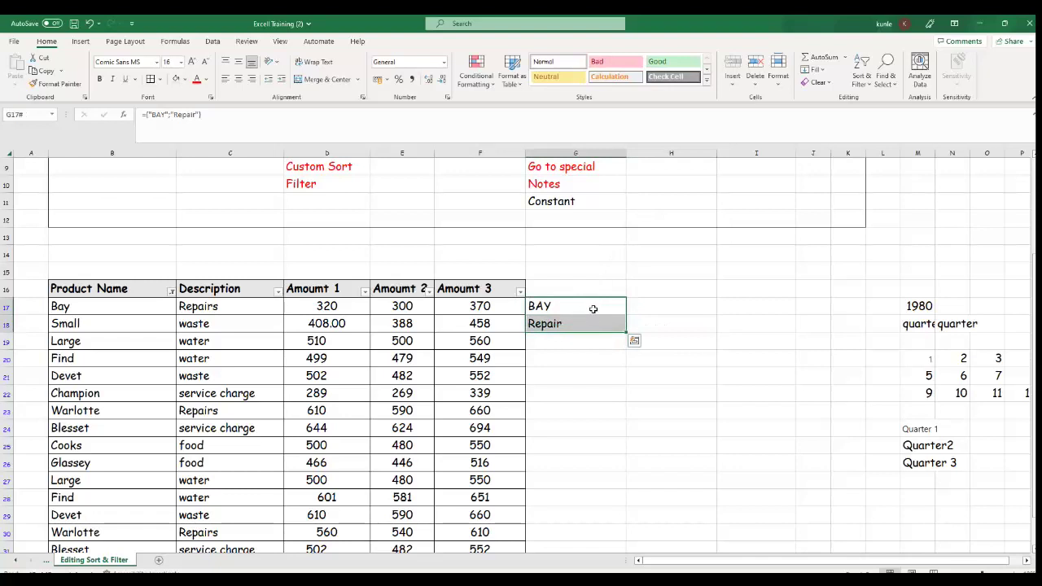
{"action": "left_click", "coordinate": [598, 306]}
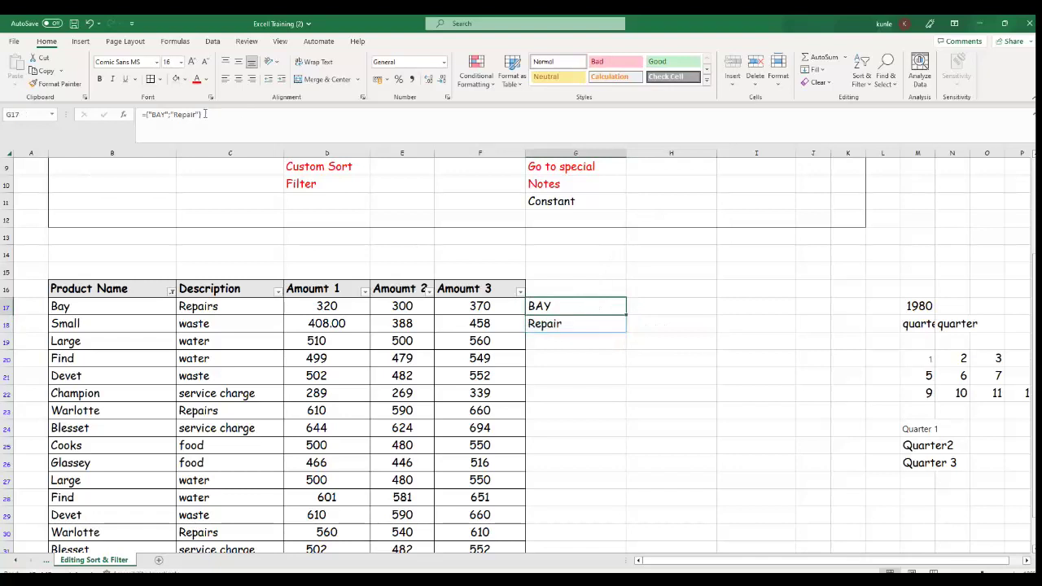
{"action": "left_click", "coordinate": [205, 114]}
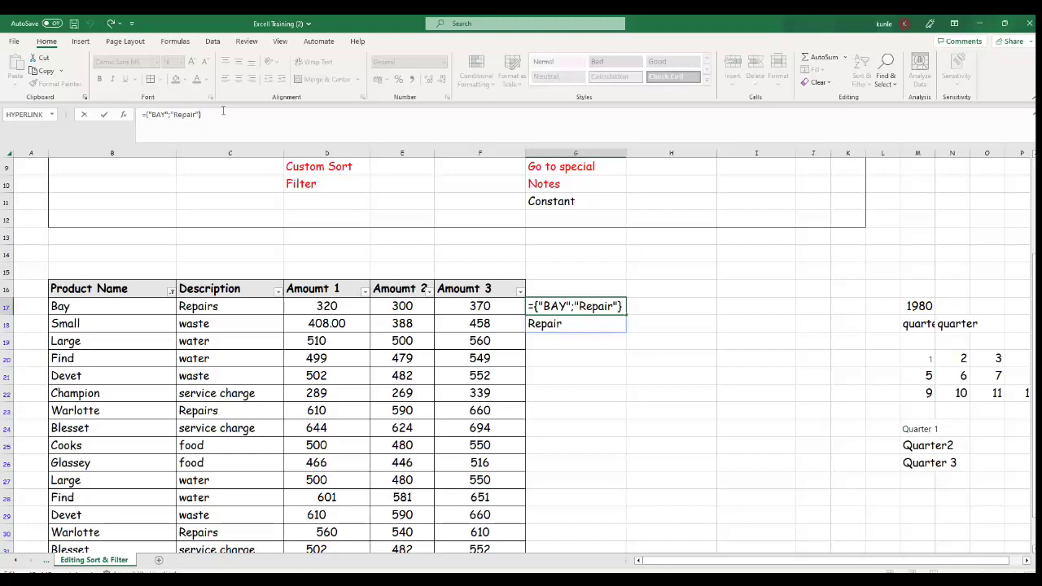
{"action": "type", "text": ";320"}
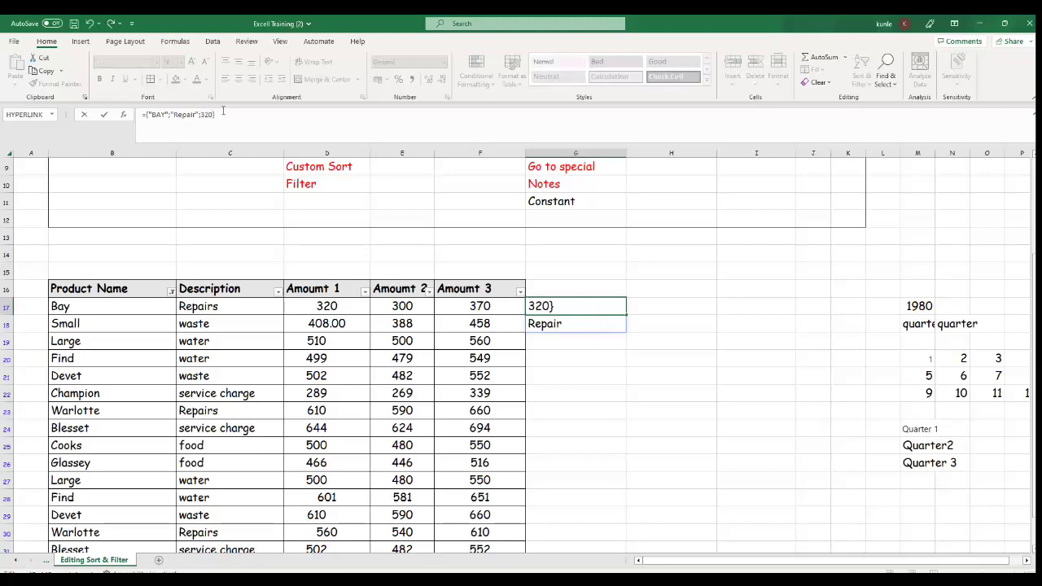
{"action": "type", "text": ";300;370"}
{"action": "key", "text": "Return"}
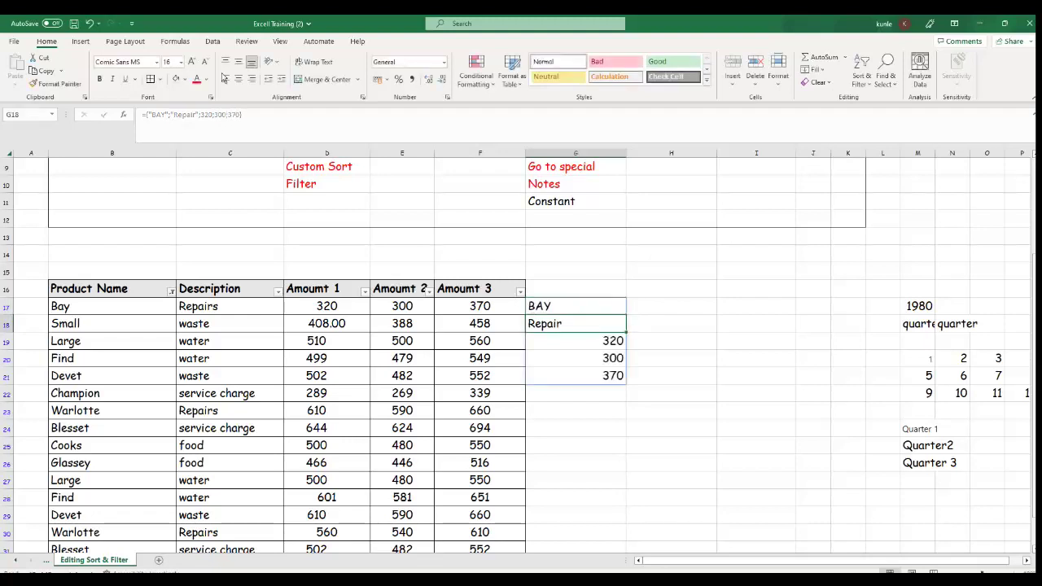
{"action": "left_click", "coordinate": [800, 345]}
{"action": "left_click_drag", "start_coordinate": [609, 307], "coordinate": [610, 378]}
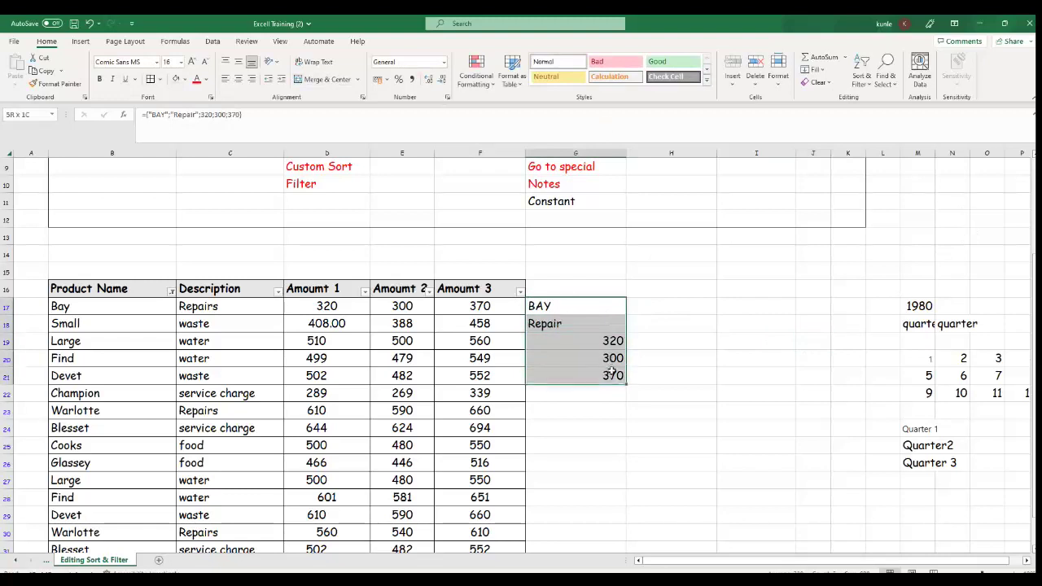
- Replace every semicolon in the G17 array constant with a comma, giving ={"BAY","Repair",320,300,370}
{"action": "left_click", "coordinate": [591, 304]}
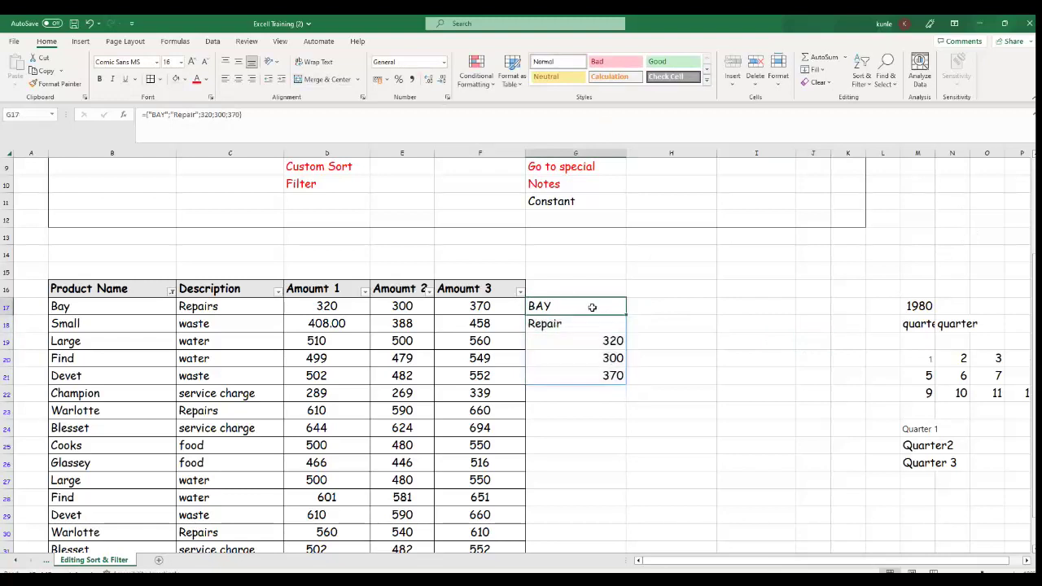
{"action": "left_click", "coordinate": [175, 115]}
{"action": "key", "text": "BackSpace"}
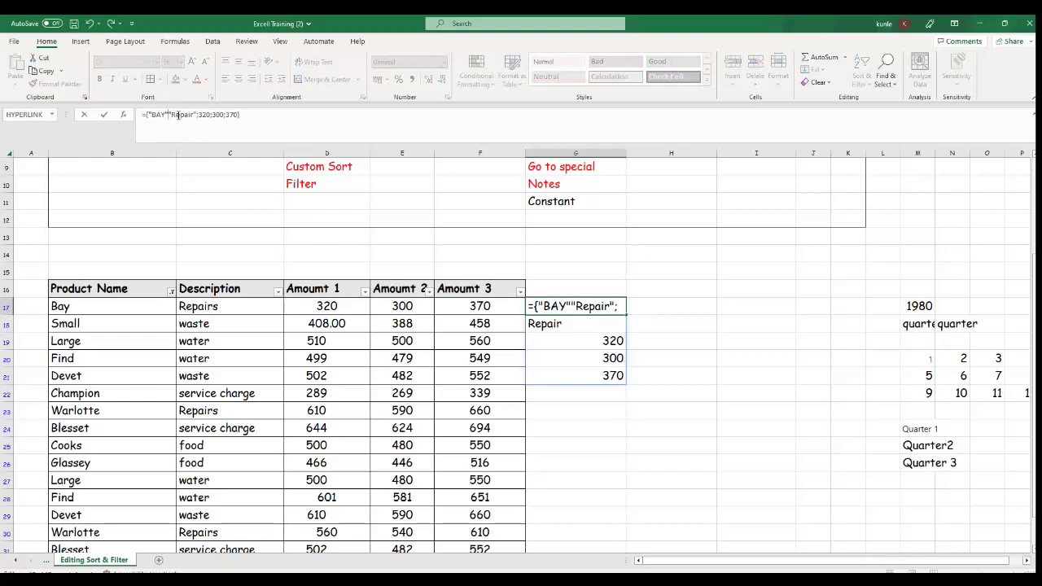
{"action": "type", "text": ","}
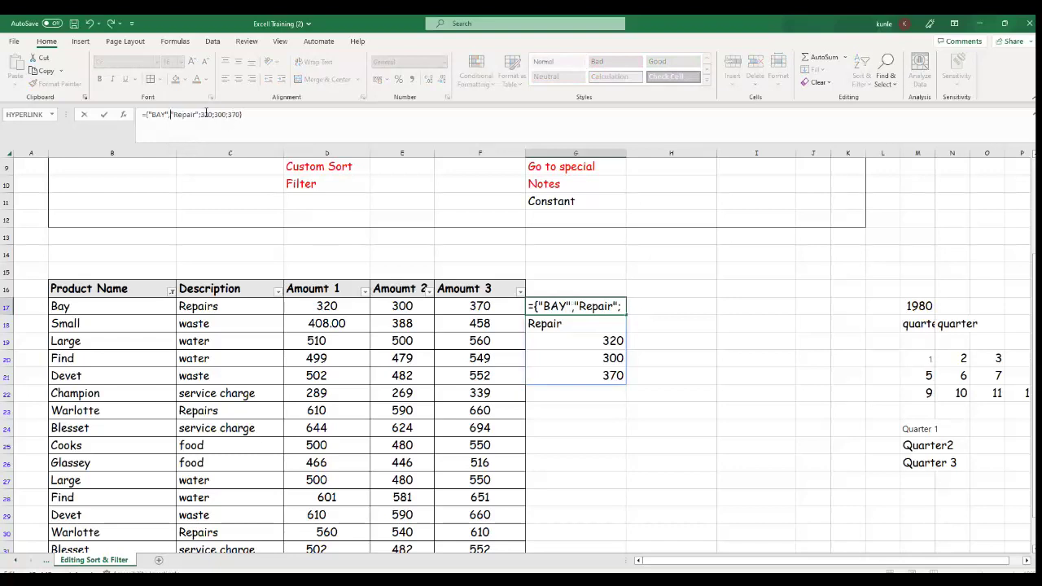
{"action": "left_click", "coordinate": [206, 113]}
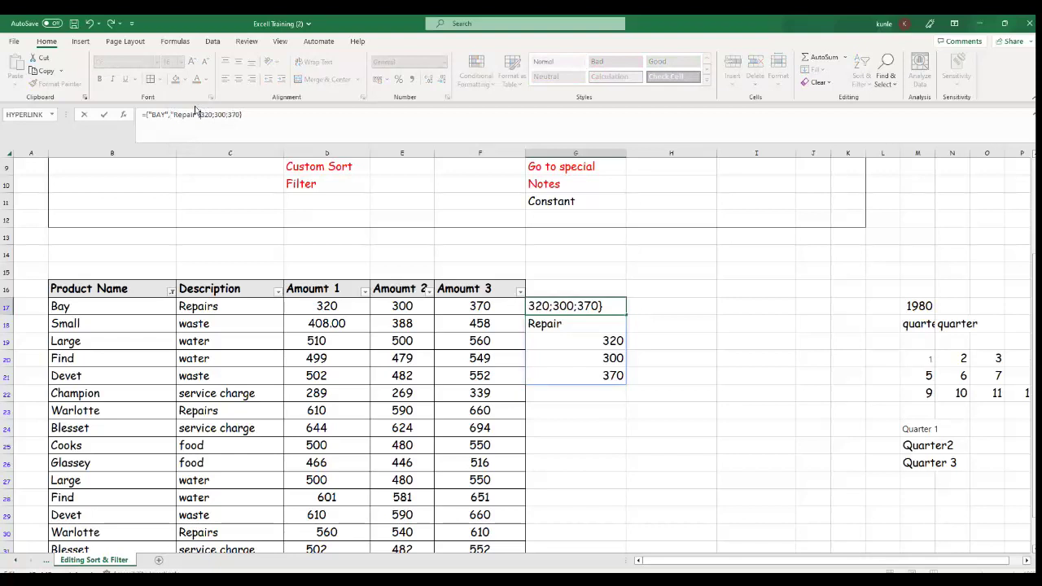
{"action": "left_click", "coordinate": [200, 114]}
{"action": "key", "text": "BackSpace"}
{"action": "type", "text": ","}
{"action": "left_click", "coordinate": [219, 113]}
{"action": "key", "text": "BackSpace"}
{"action": "type", "text": ","}
{"action": "key", "text": "BackSpace"}
{"action": "type", "text": ","}
{"action": "key", "text": "Return"}
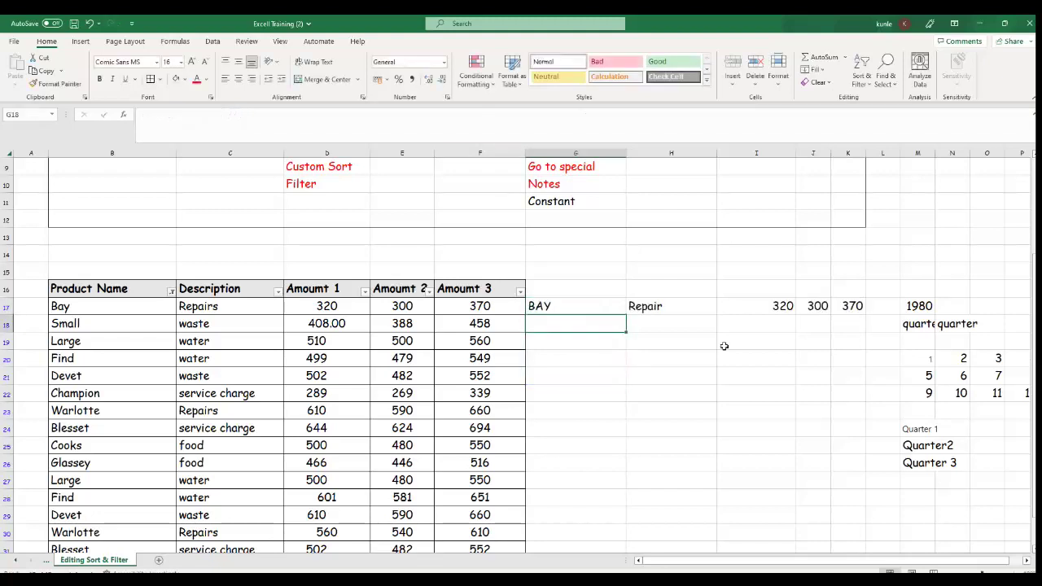
- Examine the array formula behind each cell in the row from G17 across to column K
{"action": "left_click", "coordinate": [600, 310]}
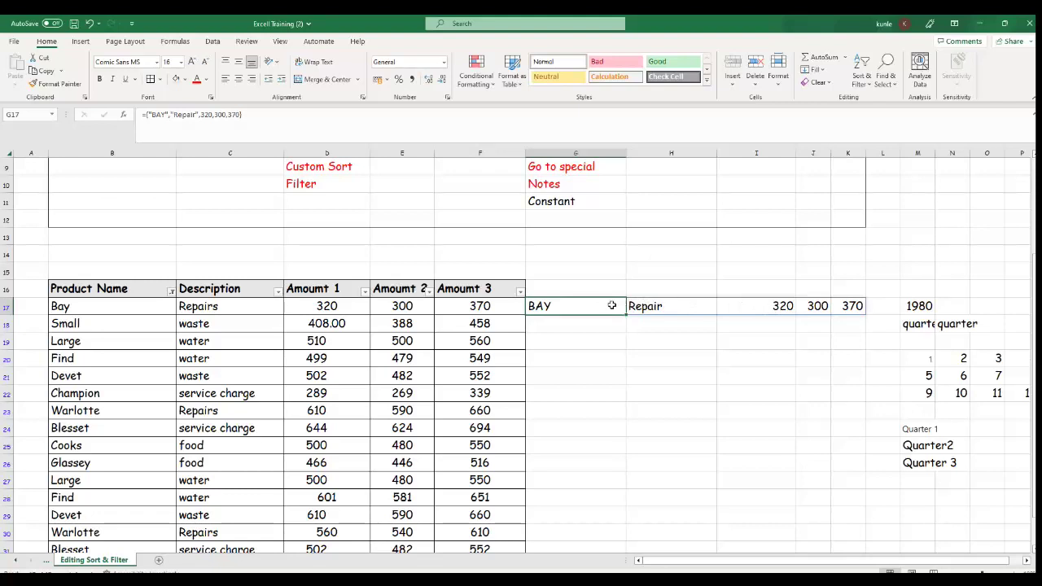
{"action": "left_click", "coordinate": [677, 306]}
{"action": "left_click", "coordinate": [760, 307]}
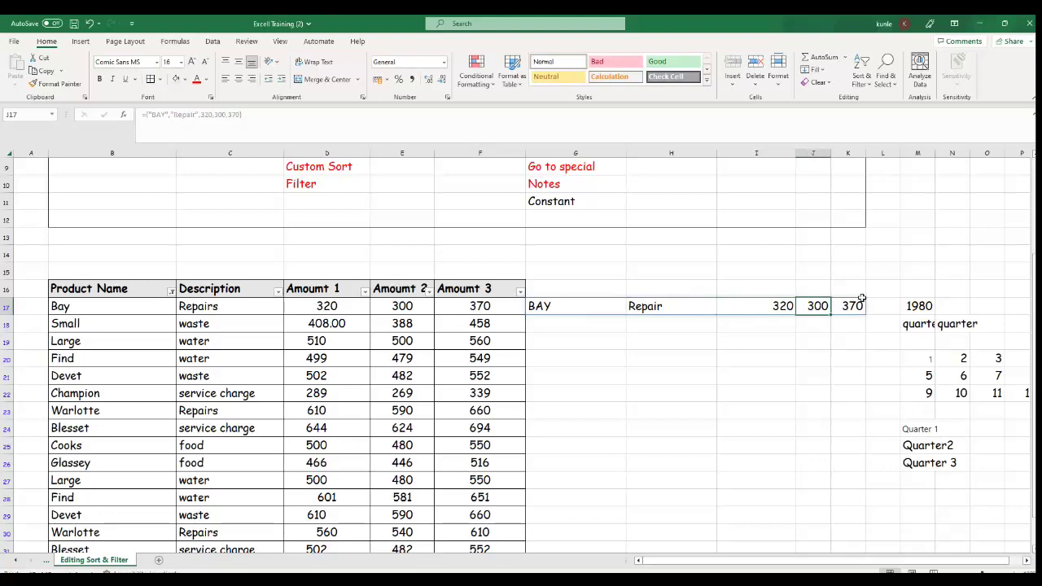
{"action": "left_click", "coordinate": [591, 305]}
{"action": "left_click", "coordinate": [684, 307]}
{"action": "left_click", "coordinate": [732, 310]}
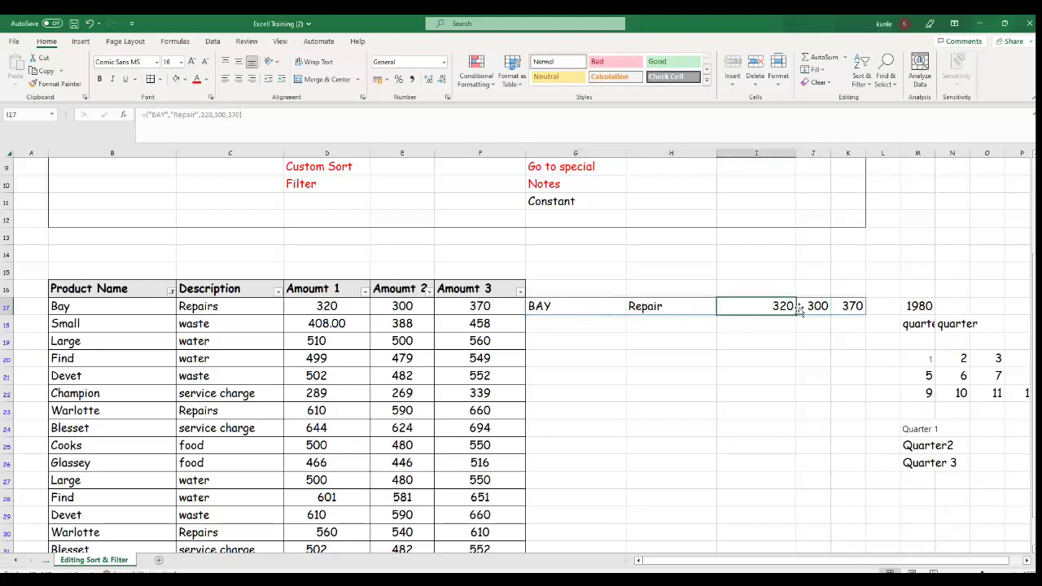
{"action": "left_click", "coordinate": [824, 307]}
{"action": "left_click", "coordinate": [568, 307]}
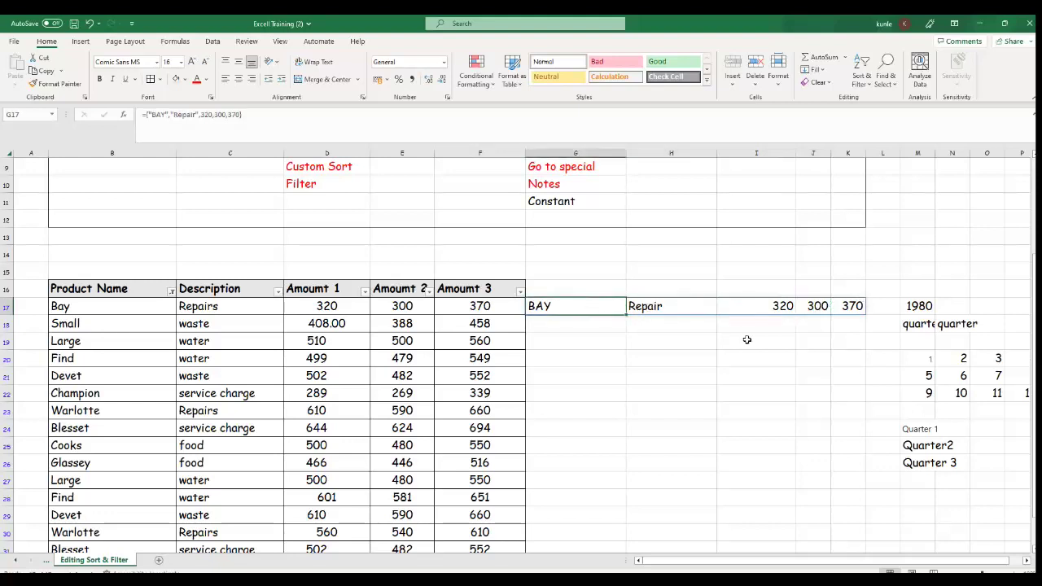
{"action": "scroll", "coordinate": [746, 339], "scroll_direction": "up", "scroll_amount": 1}
{"action": "scroll", "coordinate": [739, 333], "scroll_direction": "down", "scroll_amount": 1}
{"action": "left_click", "coordinate": [173, 115]}
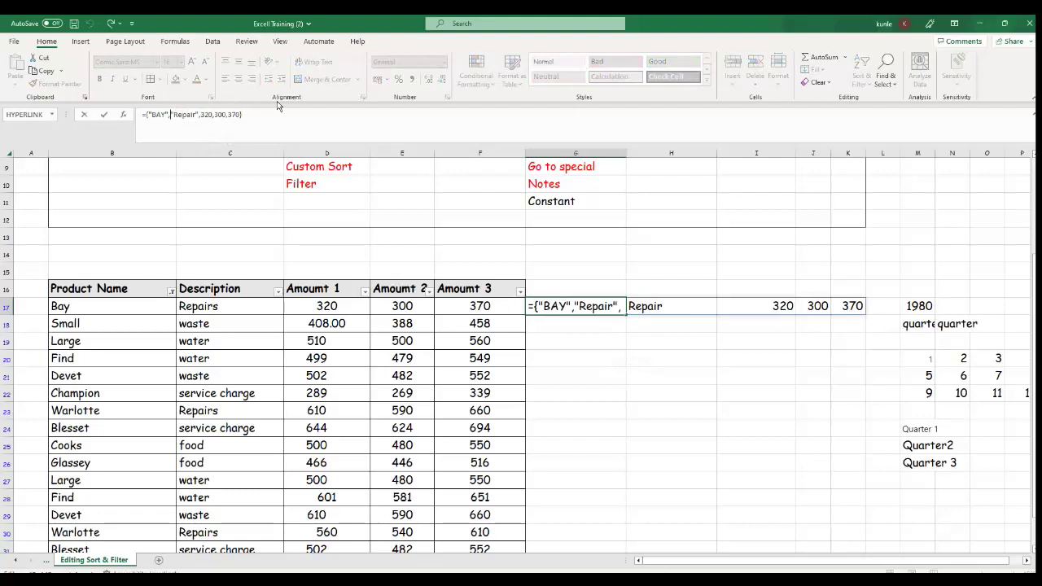
{"action": "left_click", "coordinate": [589, 355]}
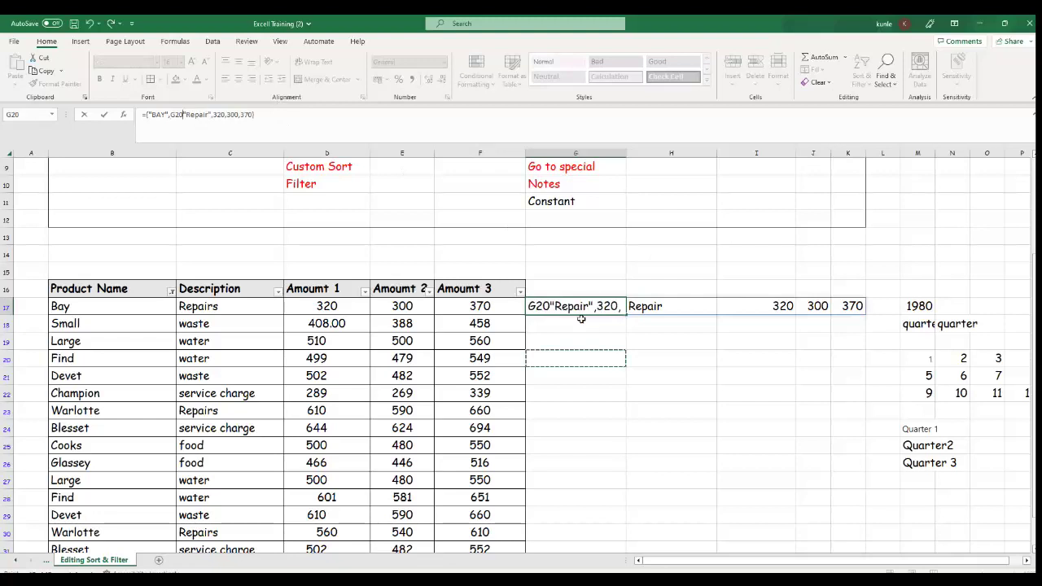
{"action": "key", "text": "Escape"}
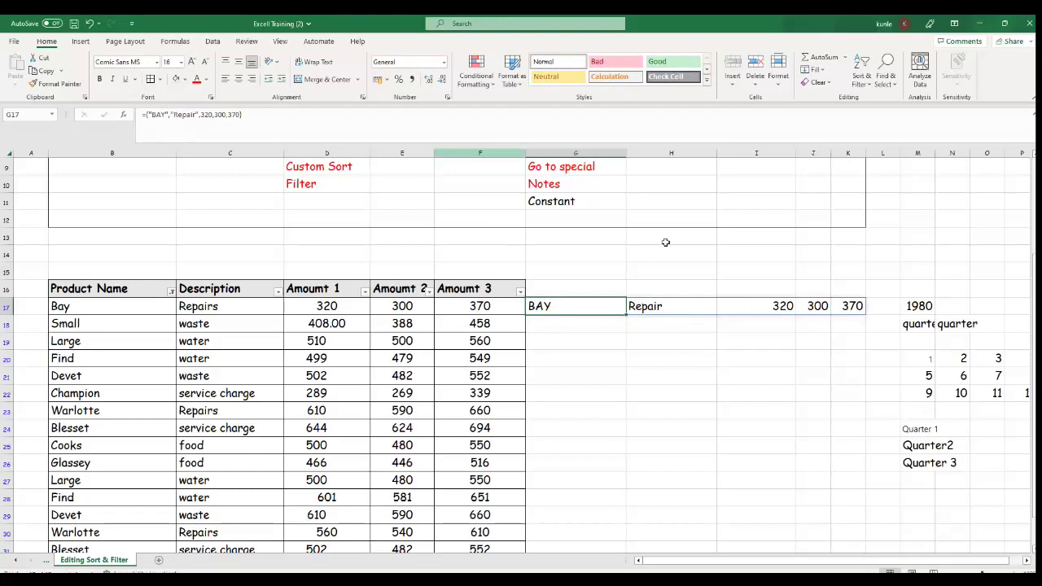
- Enter the heading "Constant" in G16 above the array constant row
{"action": "left_click", "coordinate": [705, 307]}
{"action": "left_click", "coordinate": [587, 284]}
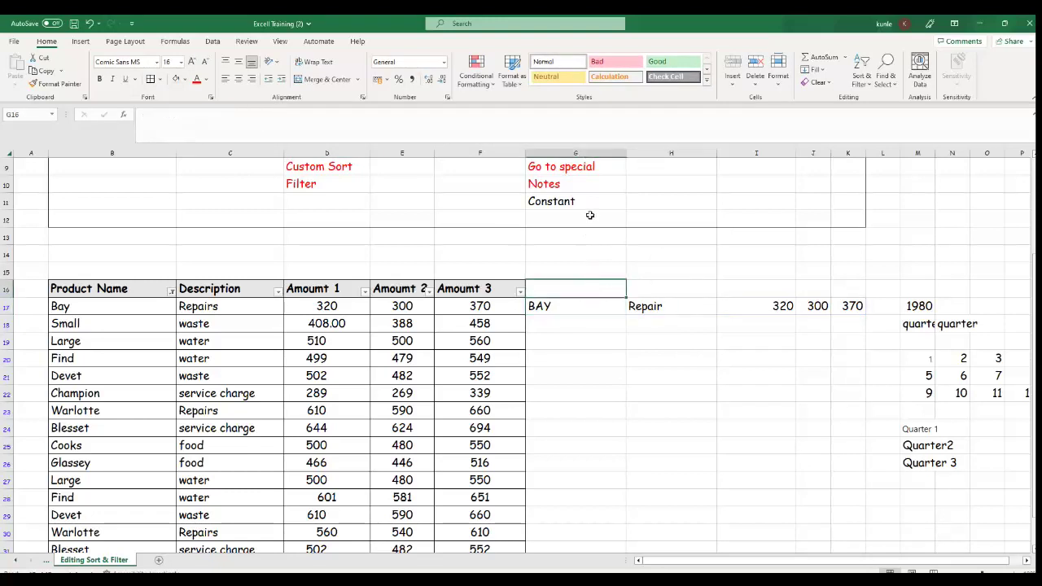
{"action": "type", "text": "Cons"}
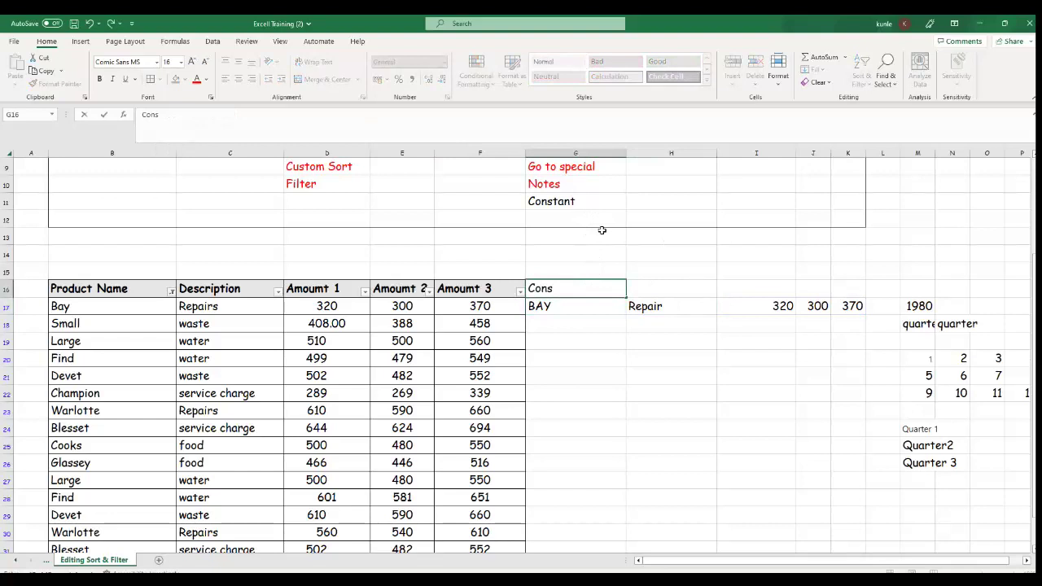
{"action": "type", "text": "tant"}
{"action": "left_click", "coordinate": [628, 302]}
{"action": "left_click", "coordinate": [605, 299]}
- Select all cells on the sheet that contain constants, using the Find & Select Constants command
{"action": "left_click", "coordinate": [611, 209]}
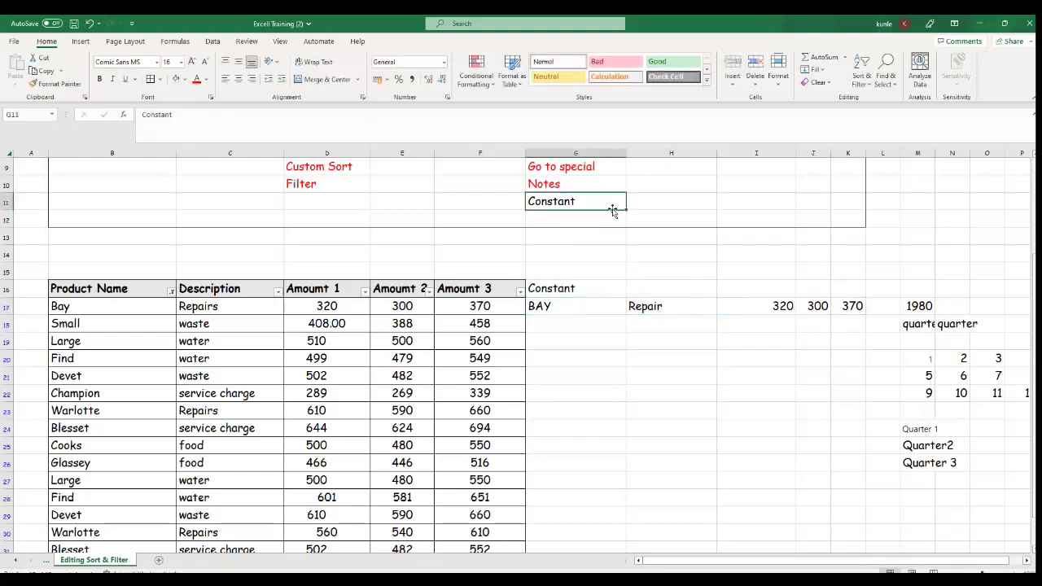
{"action": "left_click", "coordinate": [901, 86]}
{"action": "left_click", "coordinate": [928, 206]}
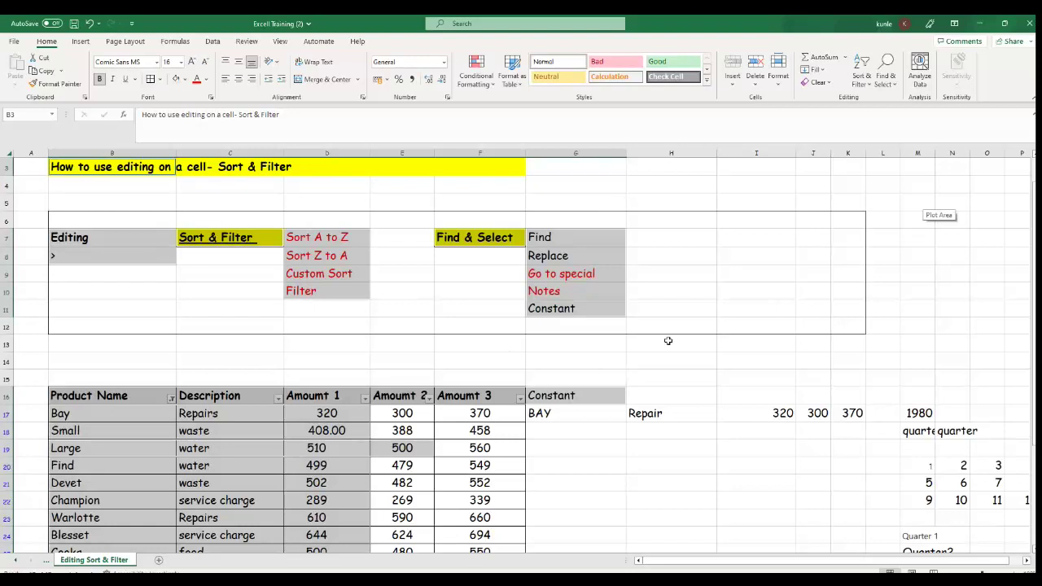
{"action": "scroll", "coordinate": [668, 340], "scroll_direction": "down", "scroll_amount": 3}
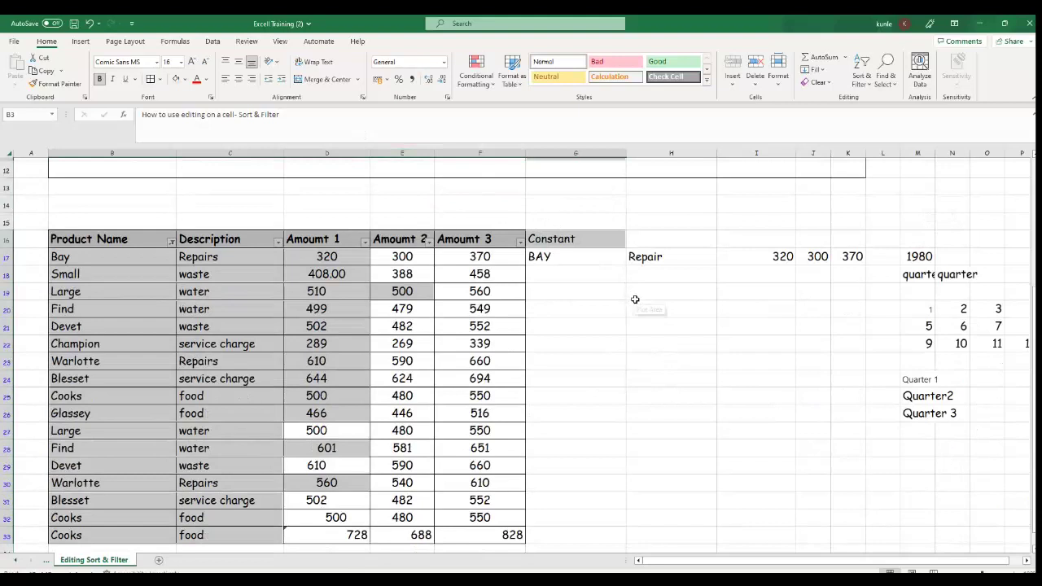
- Check the individual array cells in G17:K17 against the formula in G17 to explain which cells count as constants
{"action": "left_click", "coordinate": [586, 258]}
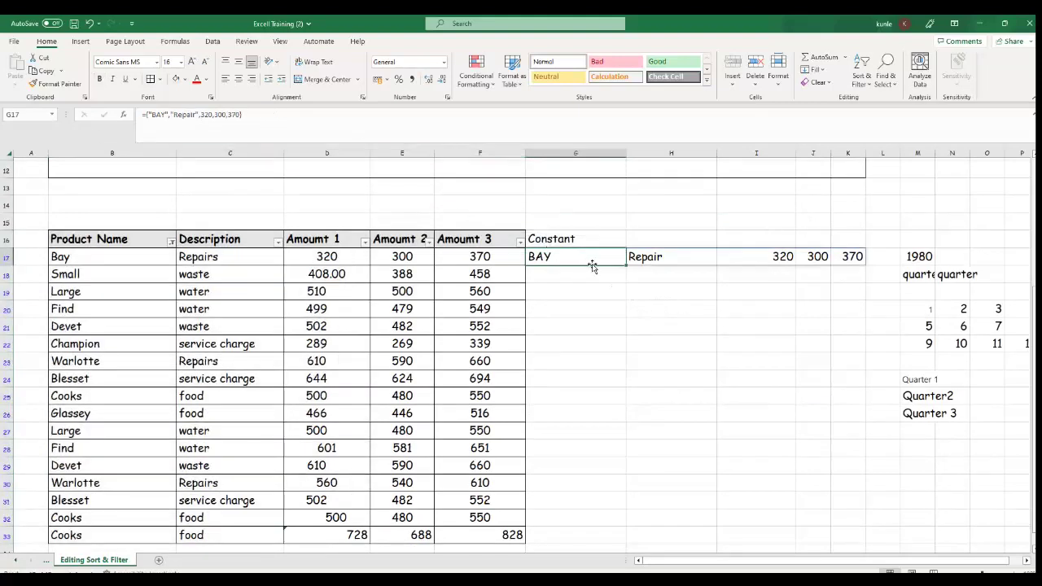
{"action": "left_click_drag", "start_coordinate": [572, 256], "coordinate": [604, 256]}
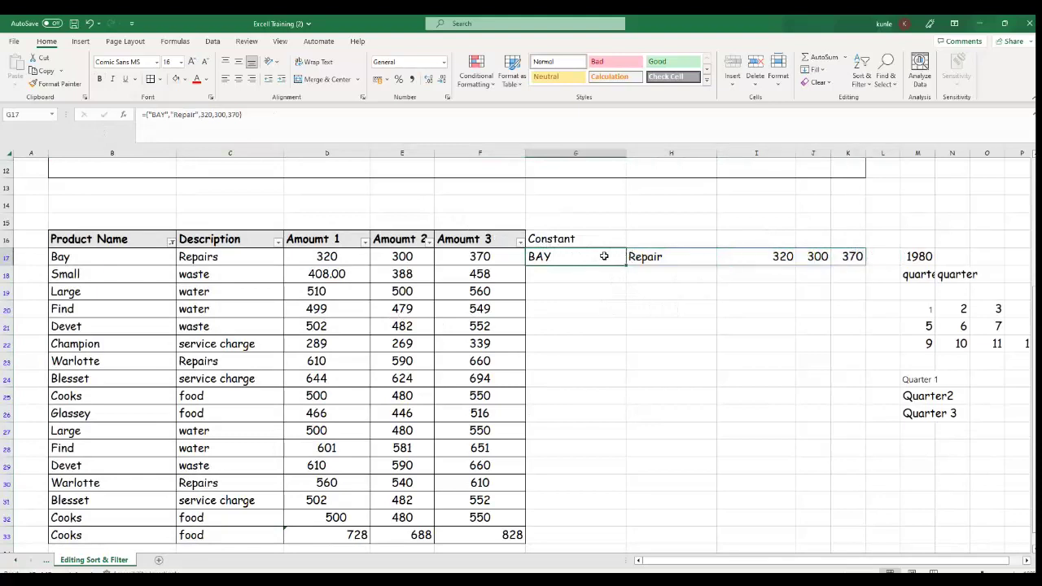
{"action": "double_click", "coordinate": [680, 260]}
{"action": "left_click", "coordinate": [768, 328]}
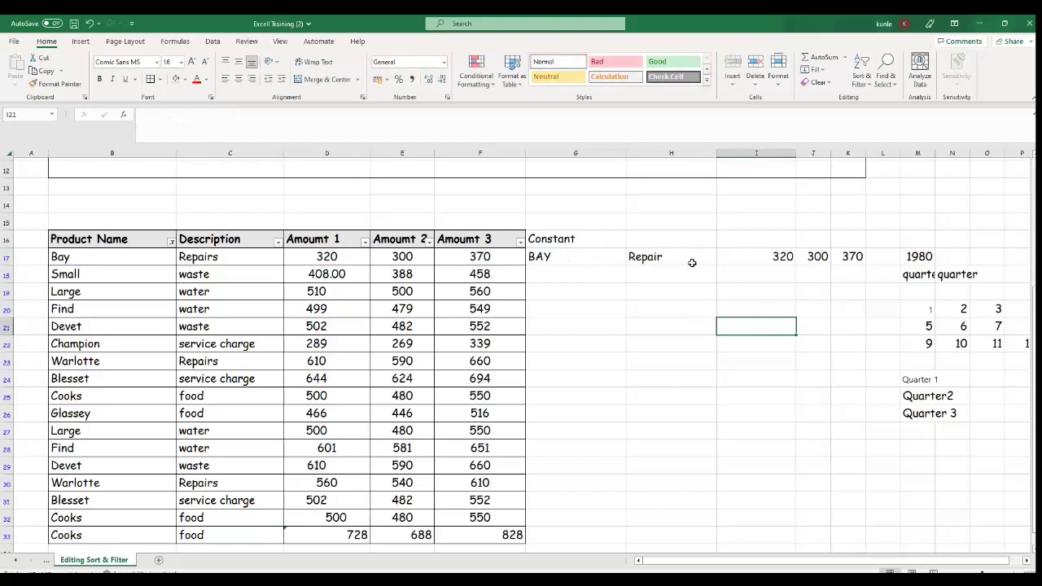
{"action": "left_click", "coordinate": [690, 259]}
{"action": "left_click", "coordinate": [784, 260]}
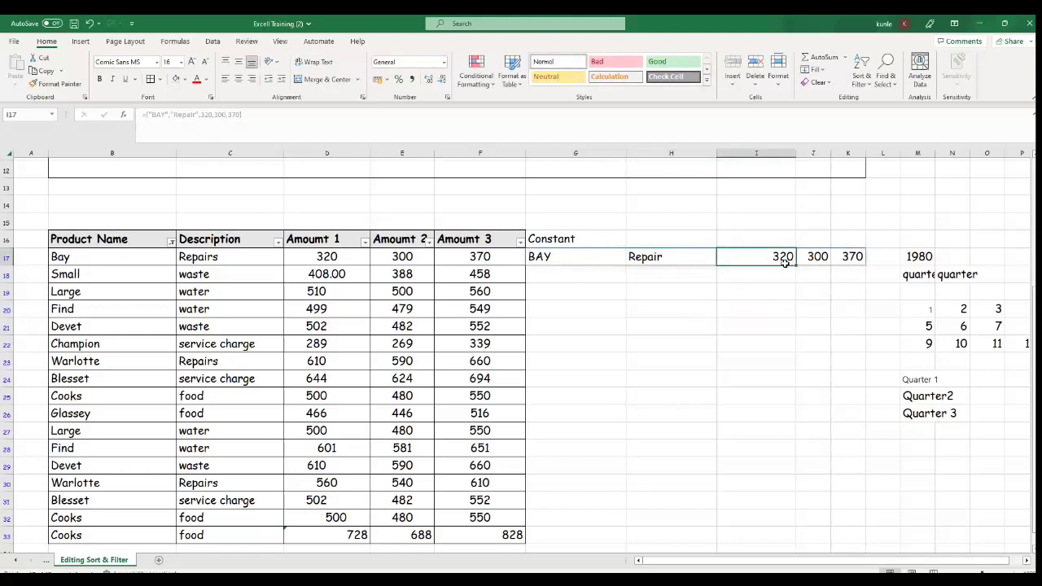
{"action": "left_click", "coordinate": [845, 261]}
{"action": "left_click_drag", "start_coordinate": [619, 257], "coordinate": [881, 257]}
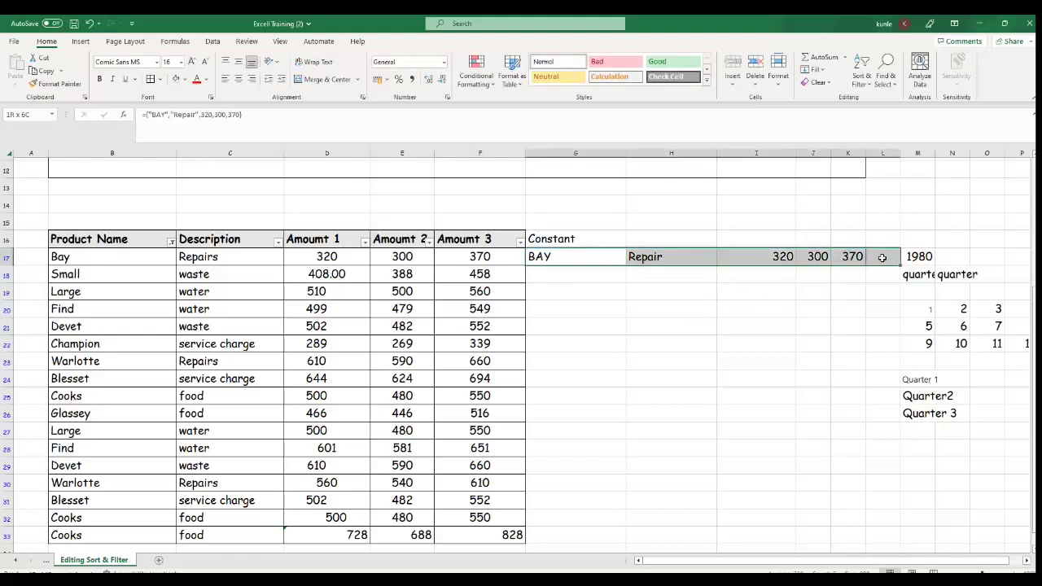
{"action": "left_click", "coordinate": [633, 308]}
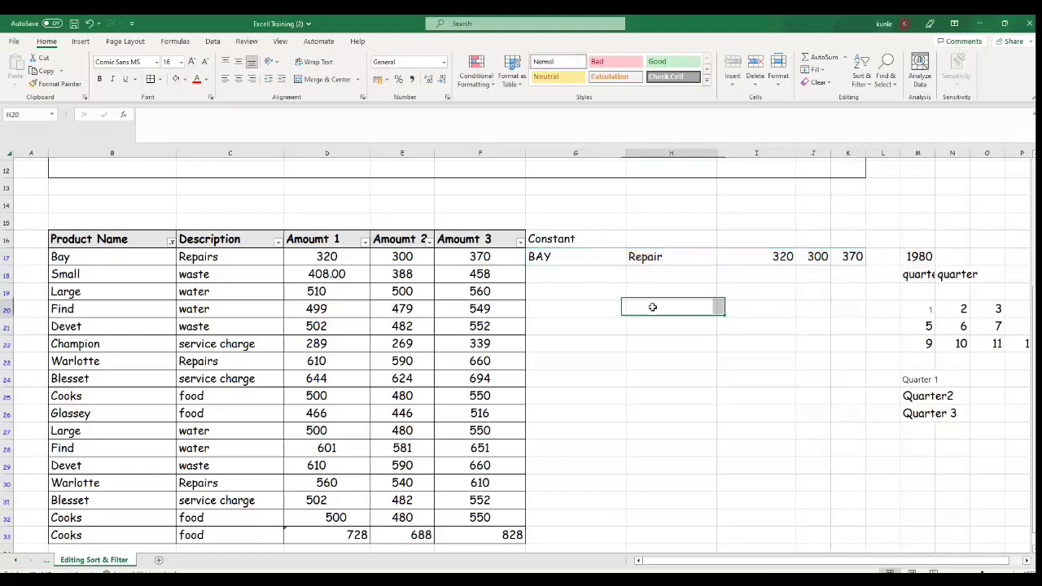
- Set the font colour of the "Constant", "Find" and "Replace" entries in the Find & Select list to red
{"action": "scroll", "coordinate": [689, 333], "scroll_direction": "up", "scroll_amount": 3}
{"action": "scroll", "coordinate": [689, 333], "scroll_direction": "up", "scroll_amount": 1}
{"action": "left_click", "coordinate": [607, 343]}
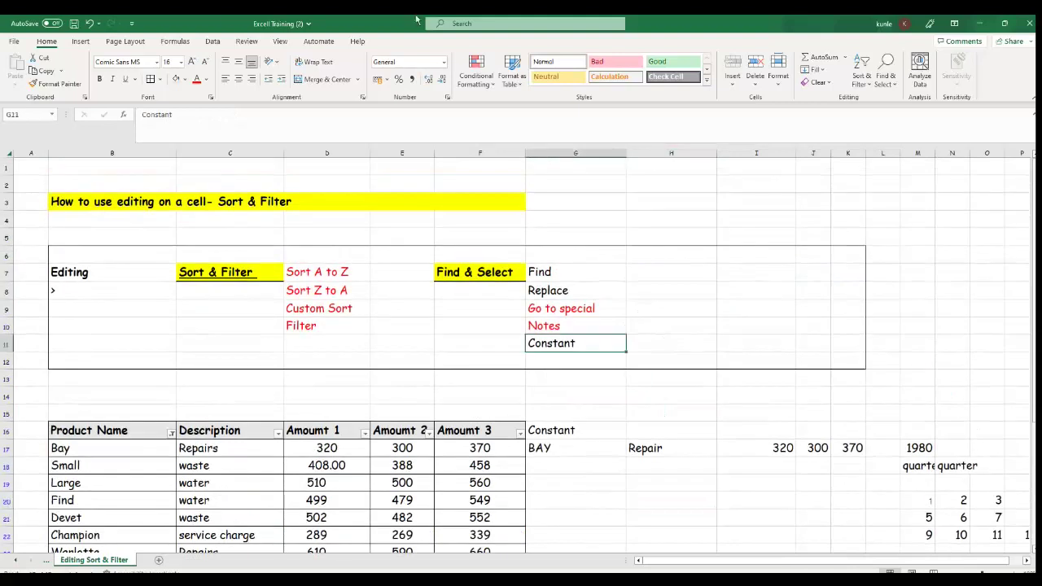
{"action": "left_click", "coordinate": [198, 81]}
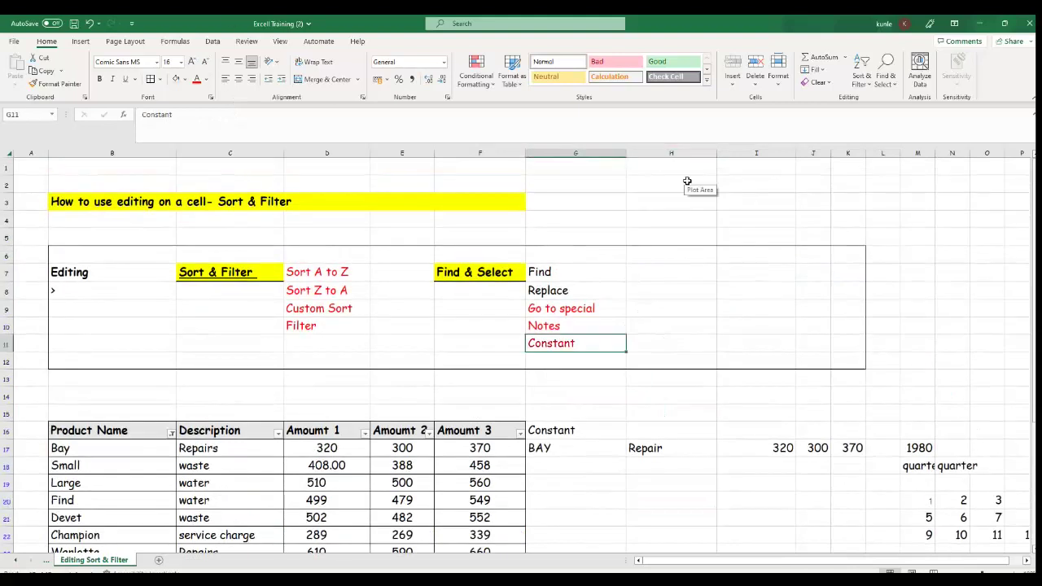
{"action": "left_click_drag", "start_coordinate": [583, 268], "coordinate": [624, 286]}
{"action": "left_click", "coordinate": [196, 79]}
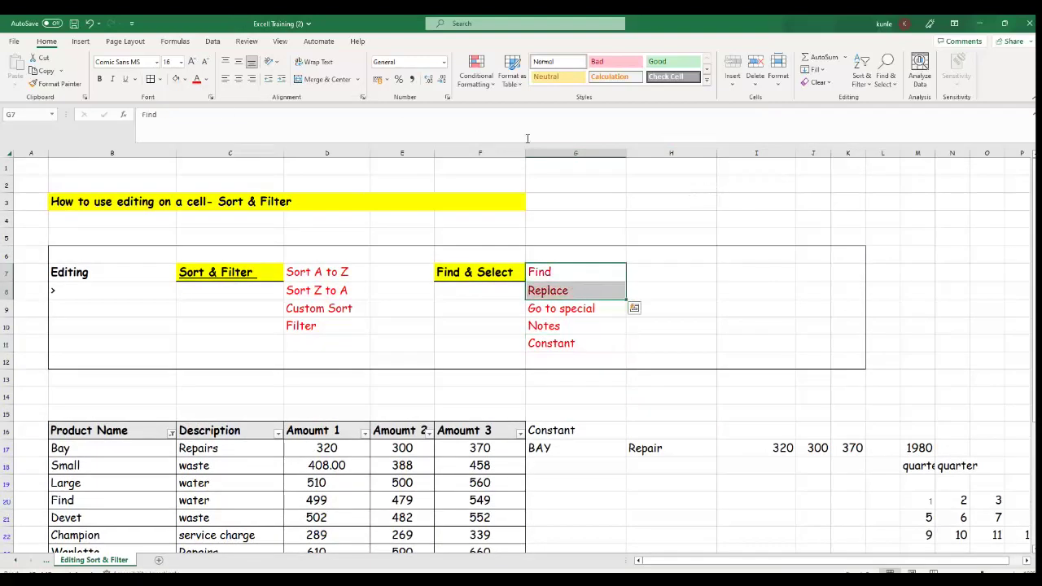